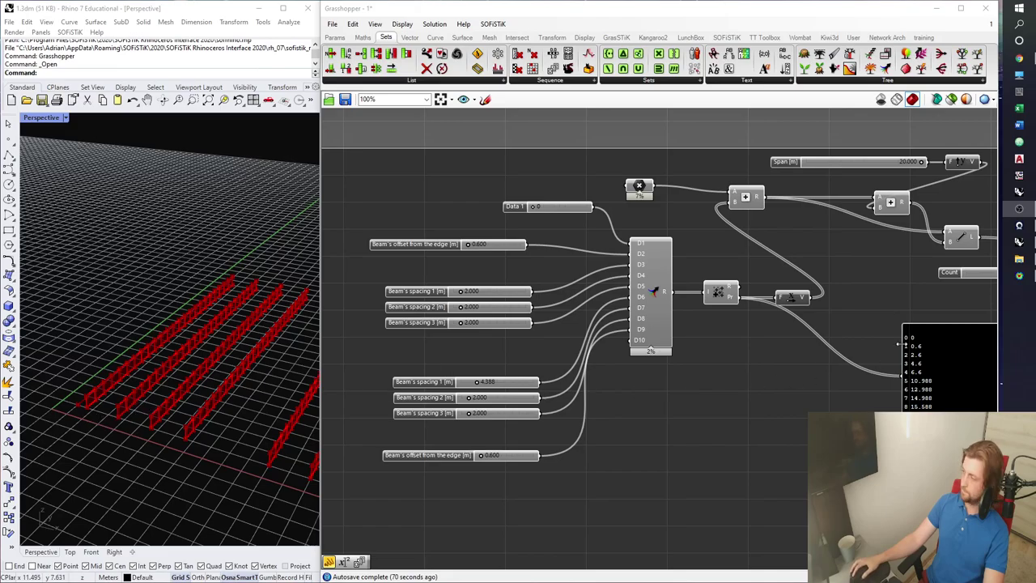
# Switch to SOFiSTiK System Visualization, display the System loadcase, and examine the mesh and beams on the deck's underside
pyautogui.click(1019, 276)
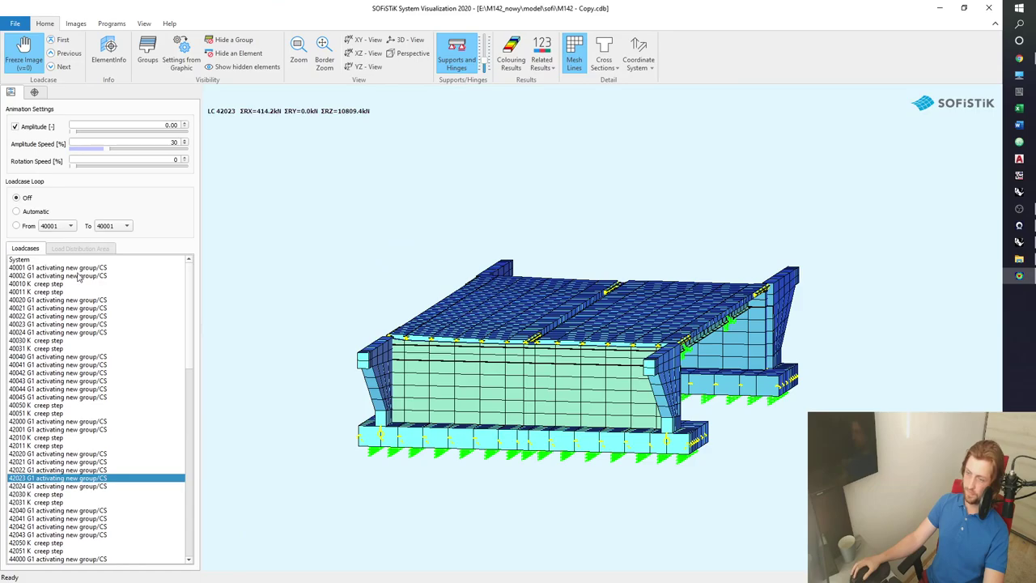
pyautogui.click(66, 261)
pyautogui.moveTo(575, 303); pyautogui.dragTo(410, 321)
pyautogui.scroll(4, 383, 378)
pyautogui.scroll(2, 354, 341)
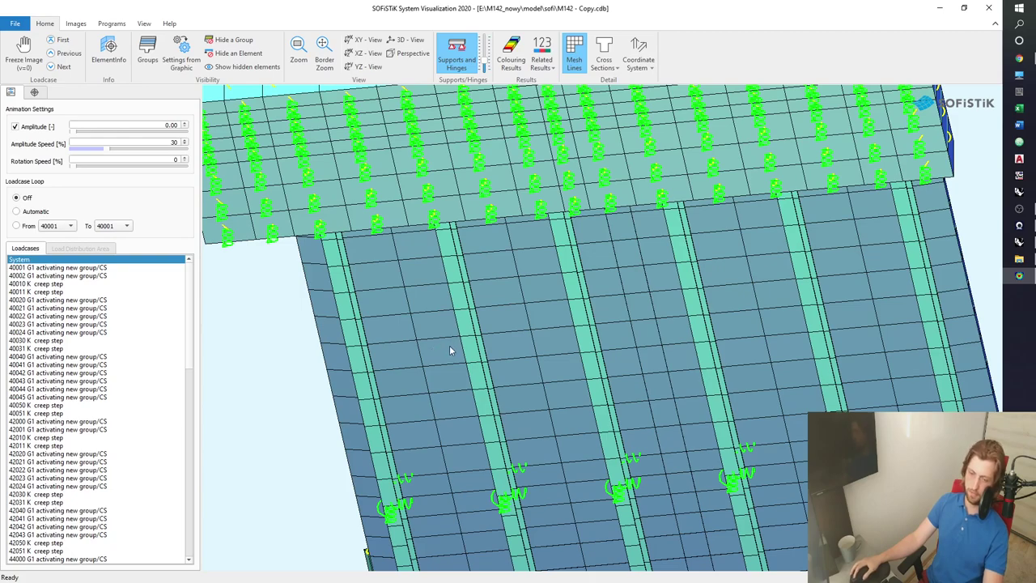
pyautogui.moveTo(450, 350); pyautogui.dragTo(516, 350)
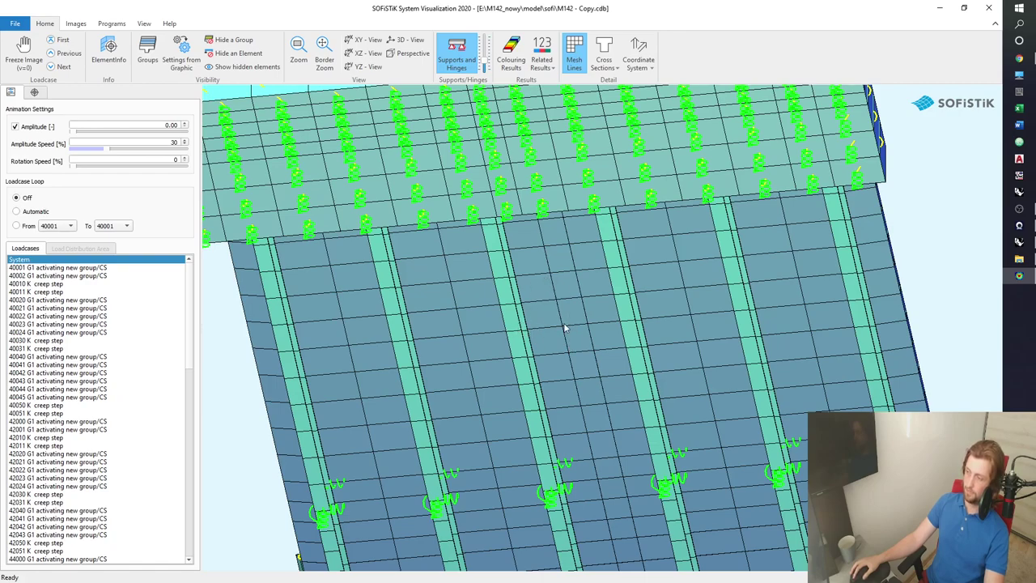
pyautogui.moveTo(595, 341); pyautogui.dragTo(590, 334)
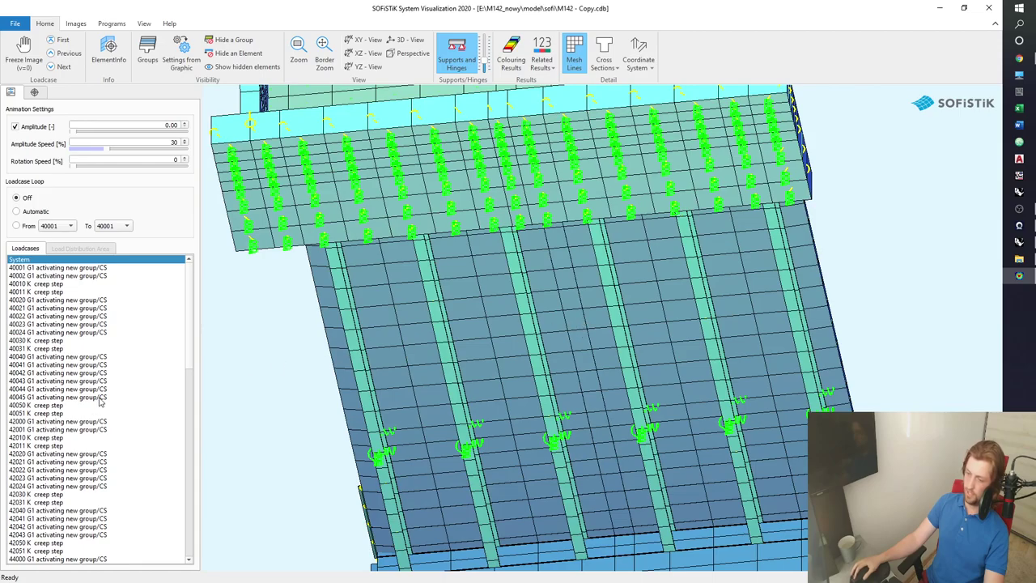
# Display construction stage loadcase 42024, freeze the animation, and set the deformation amplitude to 0
pyautogui.click(68, 423)
pyautogui.click(72, 453)
pyautogui.click(73, 470)
pyautogui.click(74, 486)
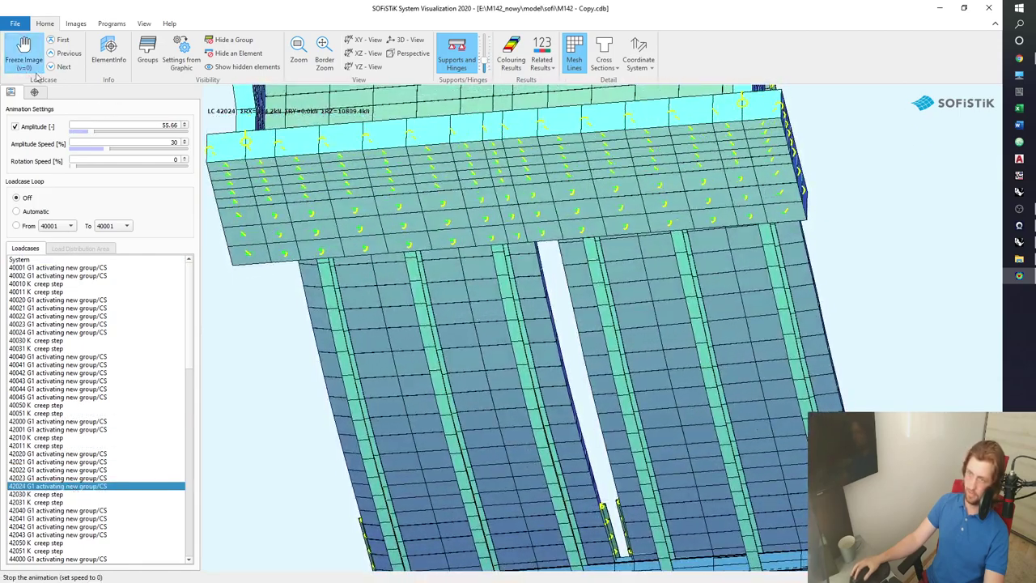
pyautogui.click(53, 259)
pyautogui.click(70, 453)
pyautogui.click(111, 469)
pyautogui.click(111, 486)
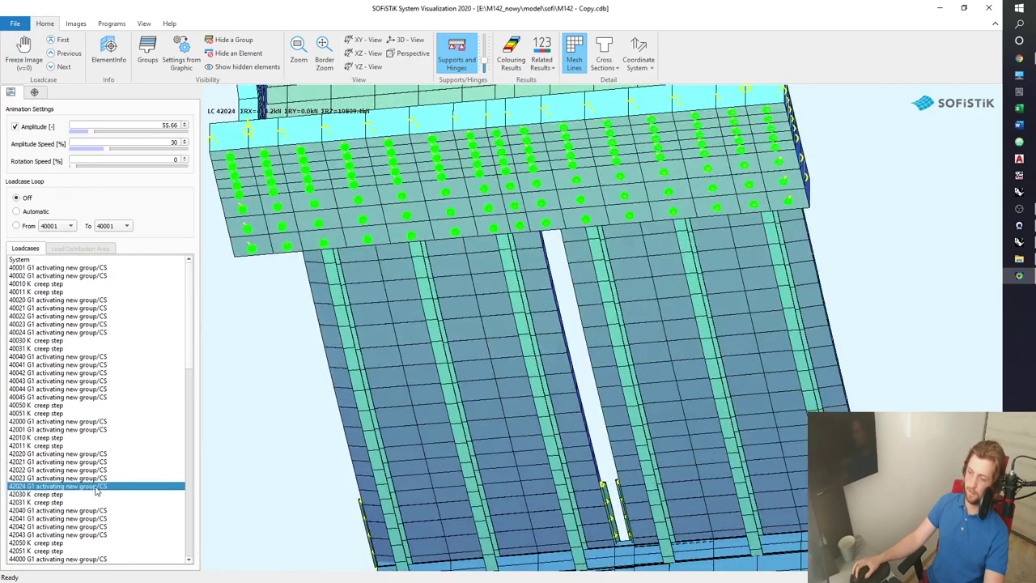
pyautogui.click(33, 69)
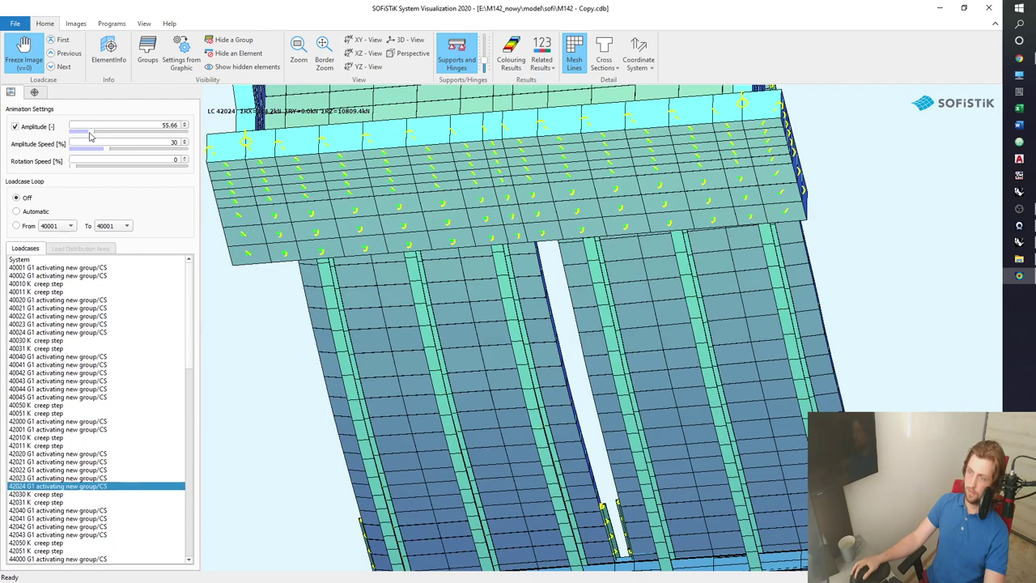
pyautogui.moveTo(87, 134); pyautogui.dragTo(65, 133)
# Inspect the gap between the two deck parts and compare it with the System loadcase
pyautogui.moveTo(640, 378); pyautogui.dragTo(662, 337, button='middle')
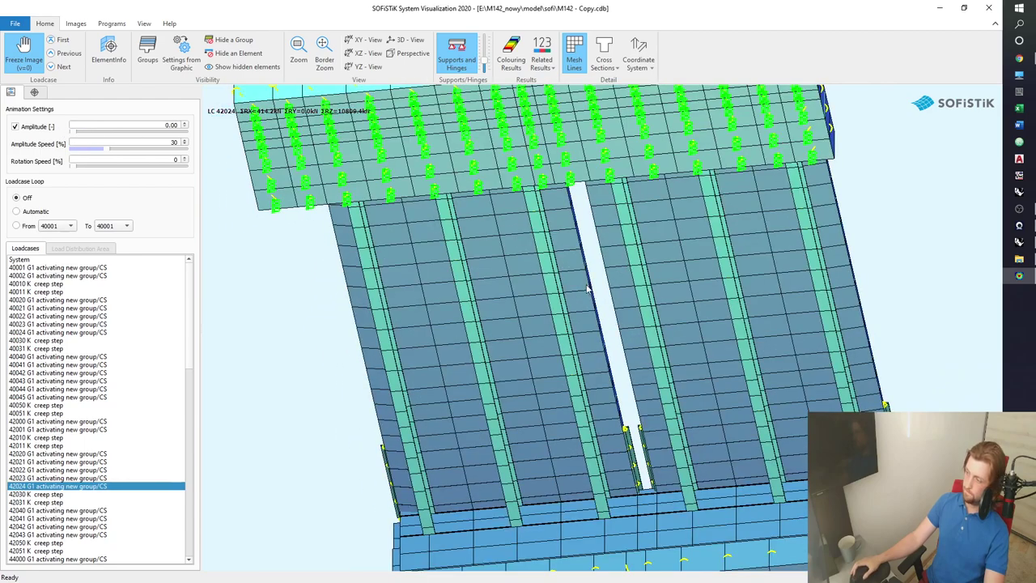
pyautogui.scroll(2, 578, 283)
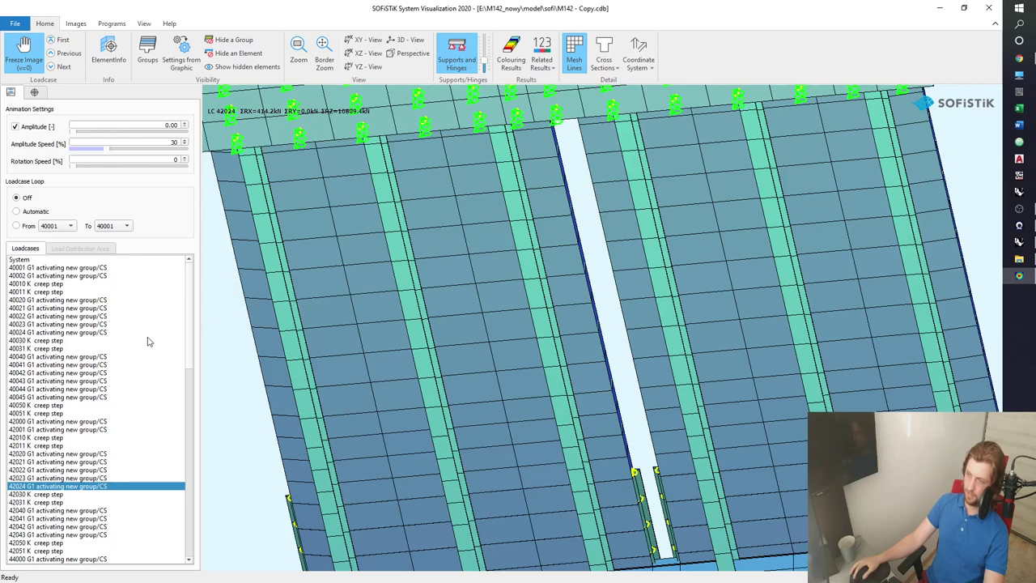
pyautogui.click(100, 260)
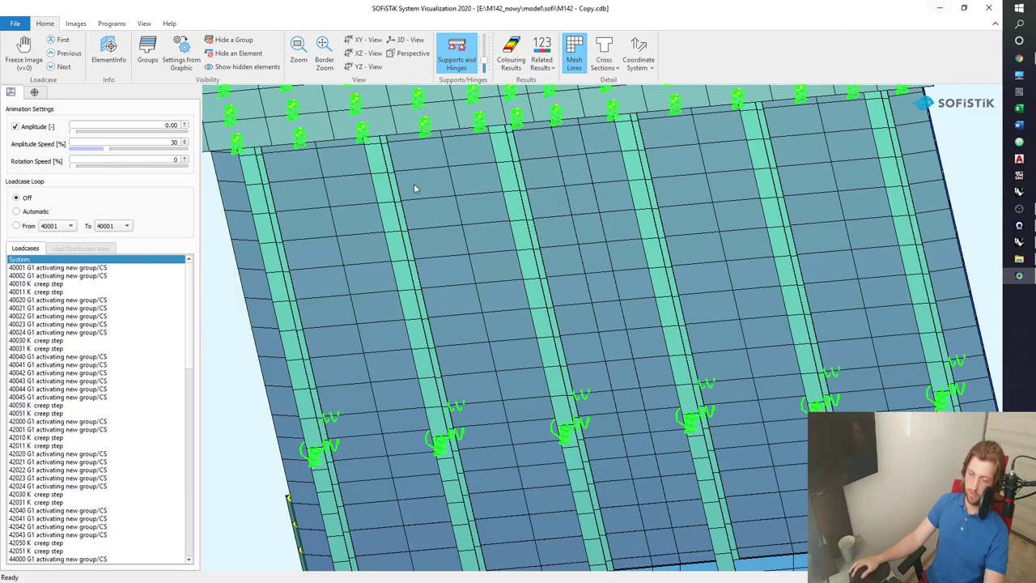
# Switch back to Grasshopper and add an integer number slider ranging from 1 to 5 below the beam sliders
pyautogui.click(941, 8)
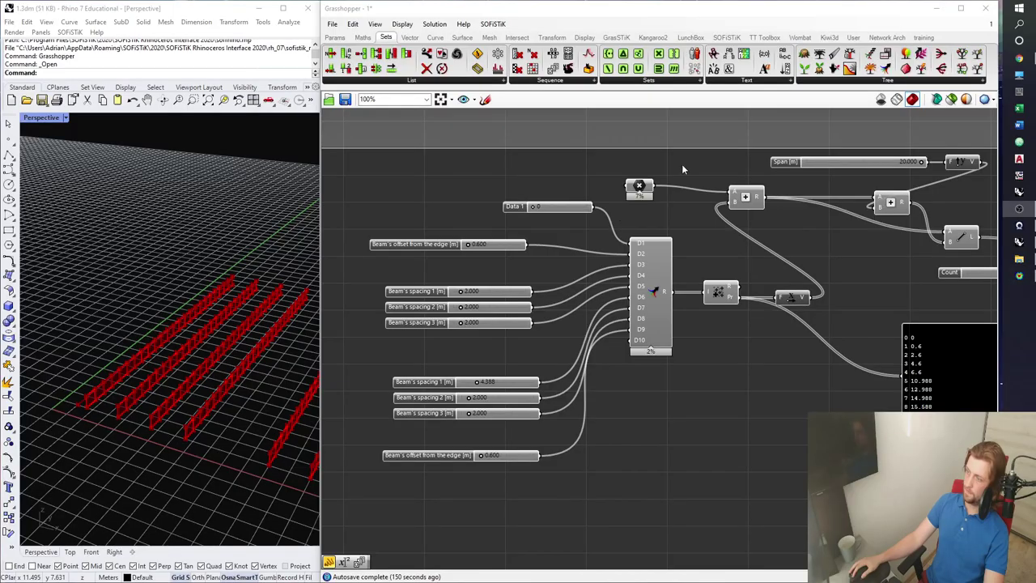
pyautogui.rightClick(664, 315)
pyautogui.moveTo(469, 457); pyautogui.dragTo(519, 348, button='right')
pyautogui.scroll(-1, 516, 349)
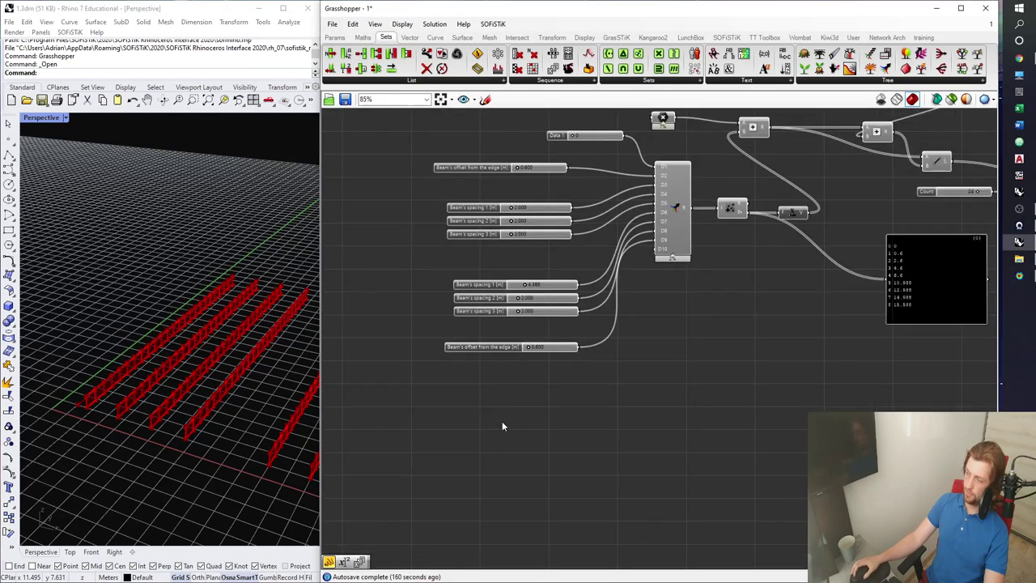
pyautogui.doubleClick(502, 421)
pyautogui.write('1')
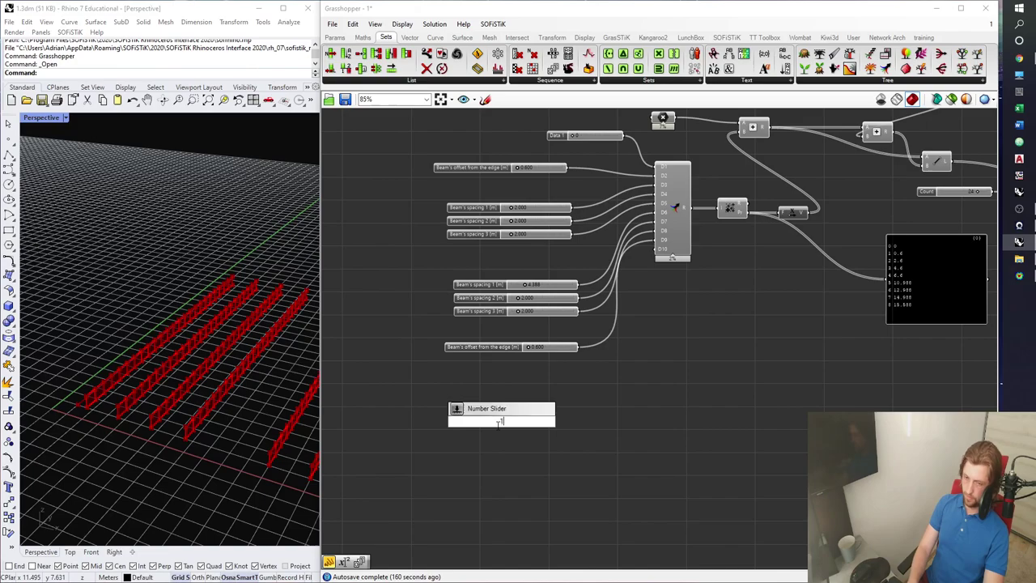
pyautogui.write('1<')
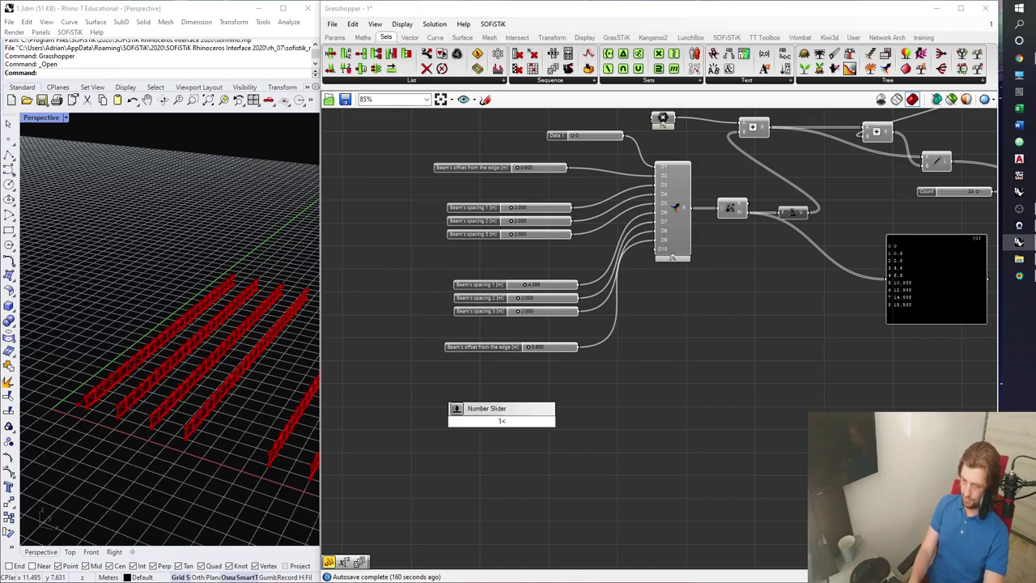
pyautogui.write('10')
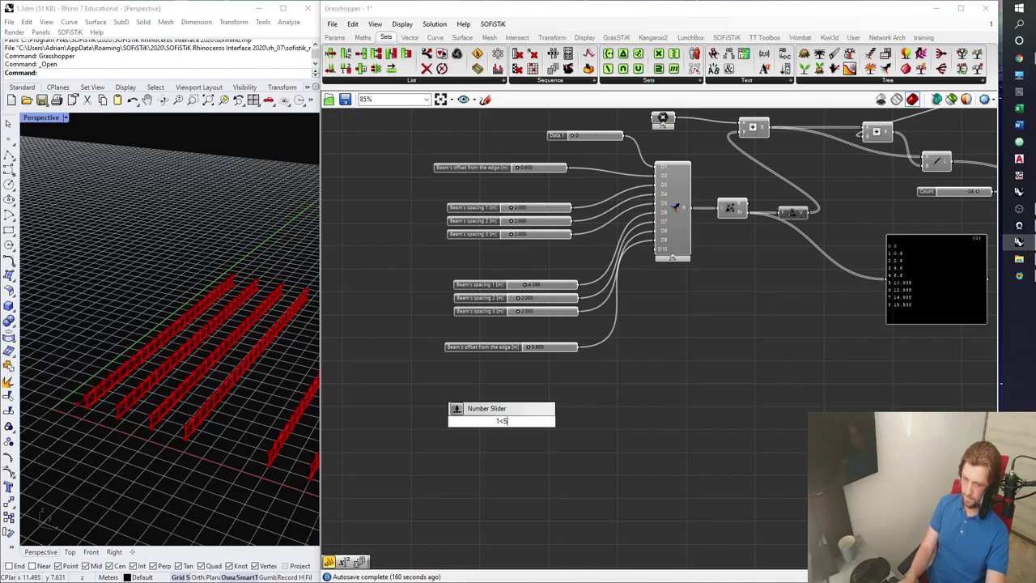
pyautogui.press('Return')
# Reposition the new slider under the lower beam offset slider and save the definition
pyautogui.scroll(4, 497, 425)
pyautogui.moveTo(459, 421); pyautogui.dragTo(515, 418)
pyautogui.hotkey('ctrl', 's')
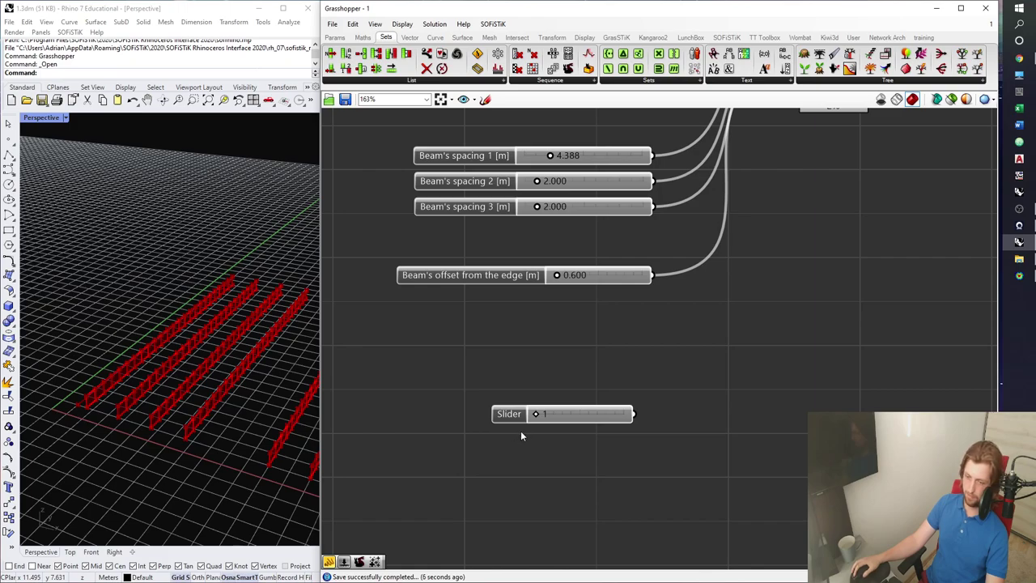
pyautogui.moveTo(515, 447); pyautogui.dragTo(521, 423, button='right')
pyautogui.moveTo(519, 390); pyautogui.dragTo(520, 430)
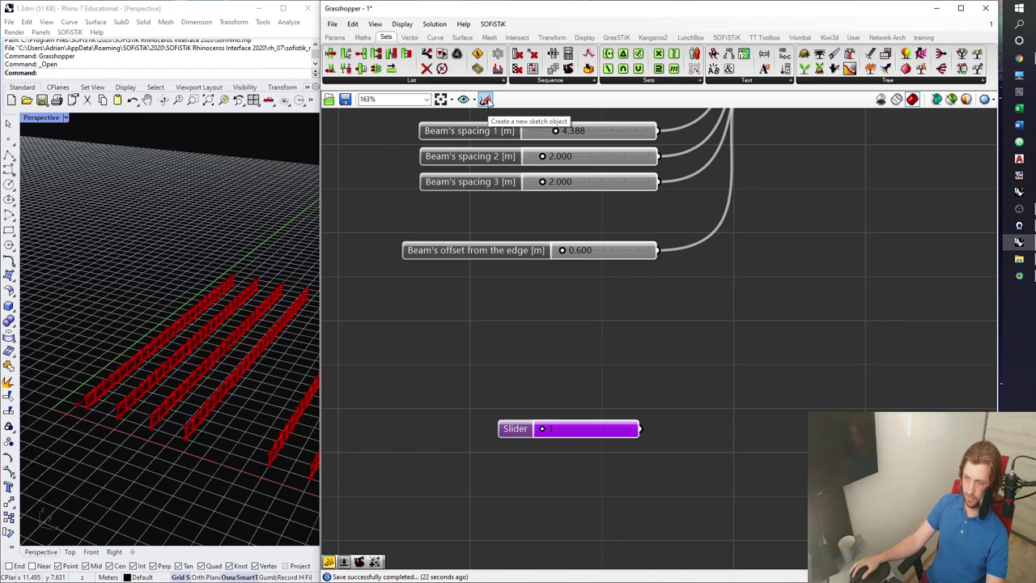
pyautogui.scroll(-3, 520, 179)
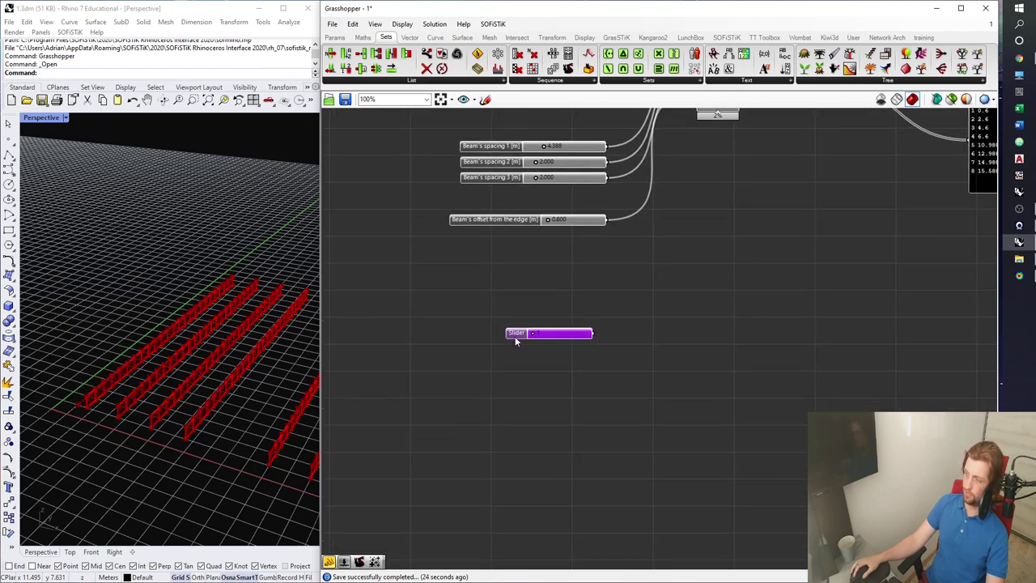
pyautogui.moveTo(519, 339); pyautogui.dragTo(485, 309)
# Start a sketch object and draw the first deck line with two I-beams and a row of dots between them
pyautogui.click(485, 99)
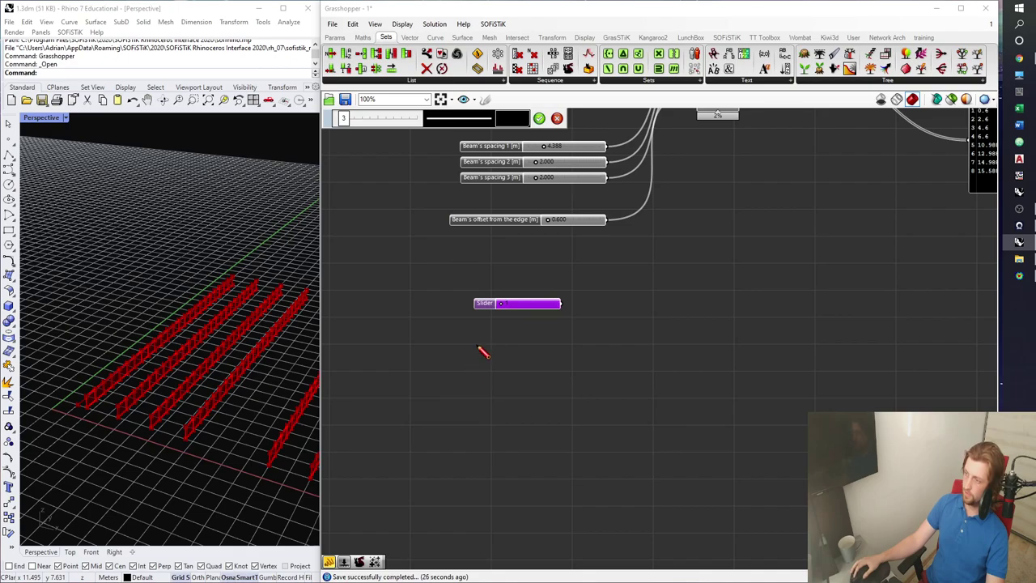
pyautogui.moveTo(422, 364); pyautogui.dragTo(572, 360)
pyautogui.moveTo(448, 373)
pyautogui.mouseDown()
pyautogui.moveTo(466, 373)
pyautogui.moveTo(446, 409)
pyautogui.moveTo(469, 407)
pyautogui.mouseUp()
pyautogui.click(495, 408)
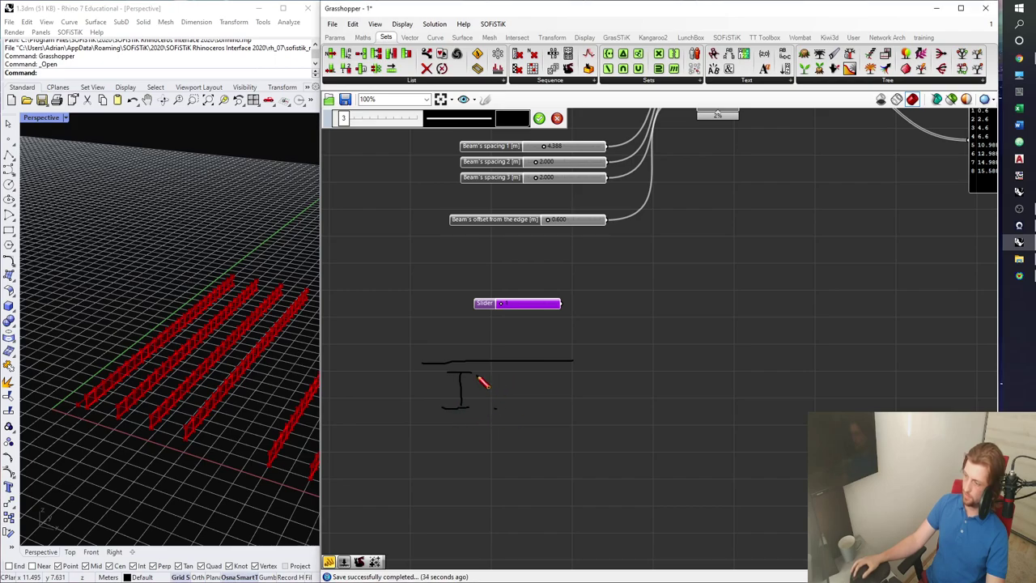
pyautogui.click(507, 409)
pyautogui.click(512, 409)
pyautogui.click(523, 410)
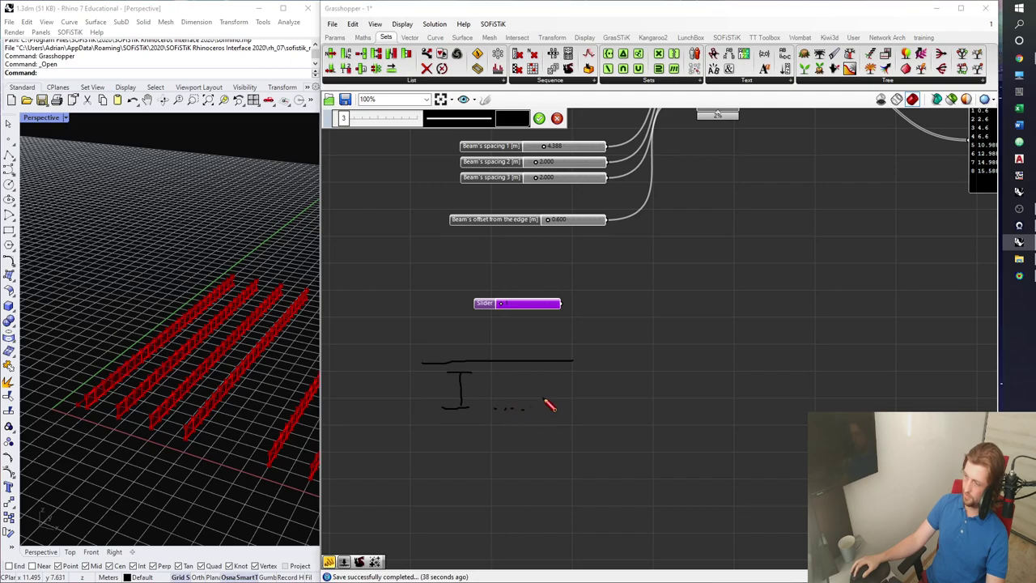
pyautogui.moveTo(556, 370)
pyautogui.mouseDown()
pyautogui.moveTo(568, 370)
pyautogui.moveTo(563, 410)
pyautogui.mouseUp()
# Sketch a second deck line separated from the first by a gap, with two I-beams and dots between them
pyautogui.moveTo(574, 361); pyautogui.dragTo(788, 360)
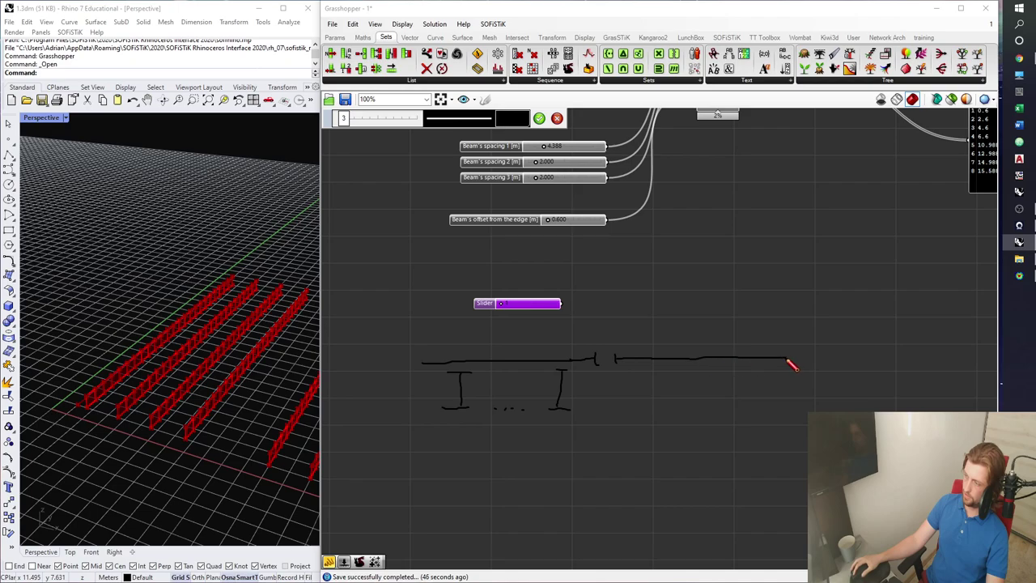
pyautogui.moveTo(654, 365)
pyautogui.mouseDown()
pyautogui.moveTo(667, 364)
pyautogui.moveTo(664, 407)
pyautogui.mouseUp()
pyautogui.click(696, 403)
pyautogui.click(717, 405)
pyautogui.click(727, 405)
pyautogui.moveTo(757, 365)
pyautogui.mouseDown()
pyautogui.moveTo(774, 364)
pyautogui.moveTo(762, 407)
pyautogui.moveTo(773, 408)
pyautogui.mouseUp()
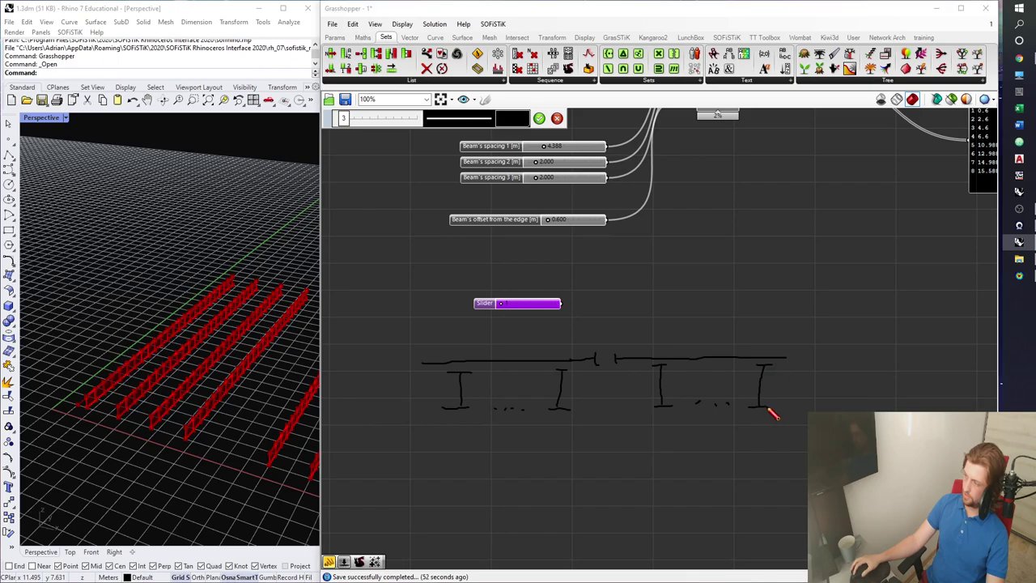
pyautogui.moveTo(782, 357); pyautogui.dragTo(792, 356)
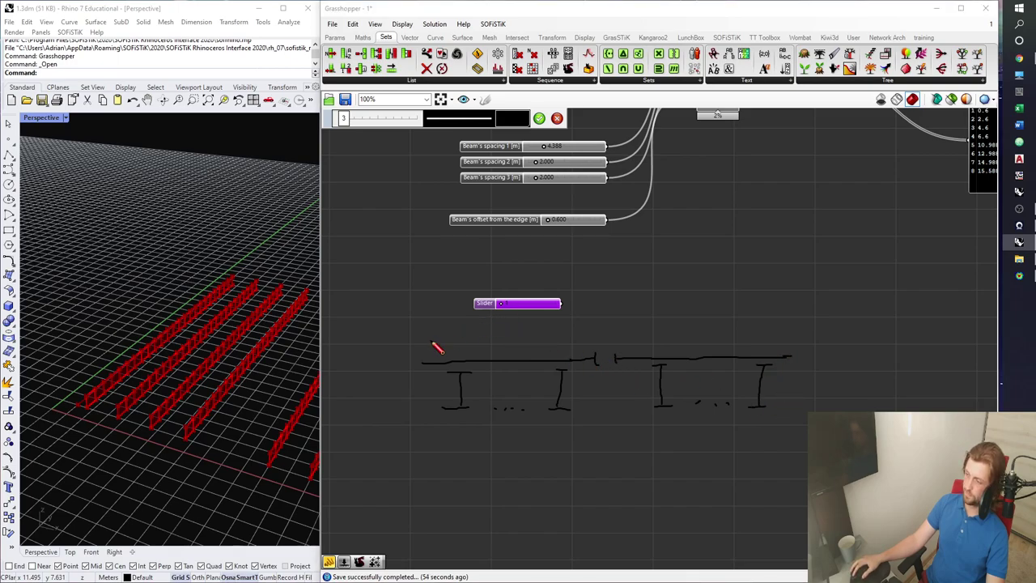
# Sketch a dimension line above both decks, divided into segments labelled n1 to n7
pyautogui.moveTo(419, 336)
pyautogui.mouseDown()
pyautogui.moveTo(421, 348)
pyautogui.moveTo(456, 341)
pyautogui.mouseUp()
pyautogui.moveTo(457, 336)
pyautogui.mouseDown()
pyautogui.moveTo(457, 345)
pyautogui.moveTo(433, 323)
pyautogui.moveTo(558, 336)
pyautogui.mouseUp()
pyautogui.moveTo(488, 323)
pyautogui.mouseDown()
pyautogui.moveTo(592, 334)
pyautogui.moveTo(585, 327)
pyautogui.moveTo(615, 341)
pyautogui.moveTo(604, 324)
pyautogui.moveTo(659, 338)
pyautogui.moveTo(647, 324)
pyautogui.moveTo(763, 333)
pyautogui.mouseUp()
pyautogui.moveTo(764, 329); pyautogui.dragTo(764, 339)
pyautogui.moveTo(694, 329)
pyautogui.mouseDown()
pyautogui.moveTo(696, 339)
pyautogui.moveTo(742, 338)
pyautogui.moveTo(705, 315)
pyautogui.moveTo(715, 308)
pyautogui.moveTo(722, 319)
pyautogui.moveTo(791, 335)
pyautogui.mouseUp()
pyautogui.moveTo(766, 317); pyautogui.dragTo(799, 324)
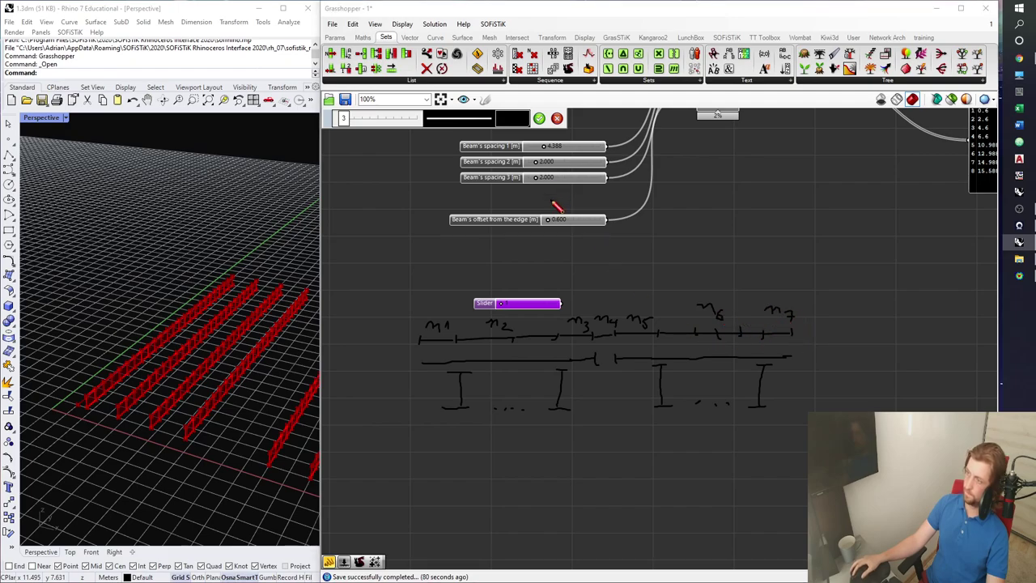
# Sketch a dimension line below the gap with segments labelled b1 and b2, and accept the sketch
pyautogui.moveTo(555, 434)
pyautogui.mouseDown()
pyautogui.moveTo(556, 445)
pyautogui.moveTo(595, 437)
pyautogui.moveTo(566, 463)
pyautogui.moveTo(583, 468)
pyautogui.moveTo(617, 438)
pyautogui.mouseUp()
pyautogui.moveTo(617, 432)
pyautogui.mouseDown()
pyautogui.moveTo(609, 470)
pyautogui.moveTo(621, 472)
pyautogui.mouseUp()
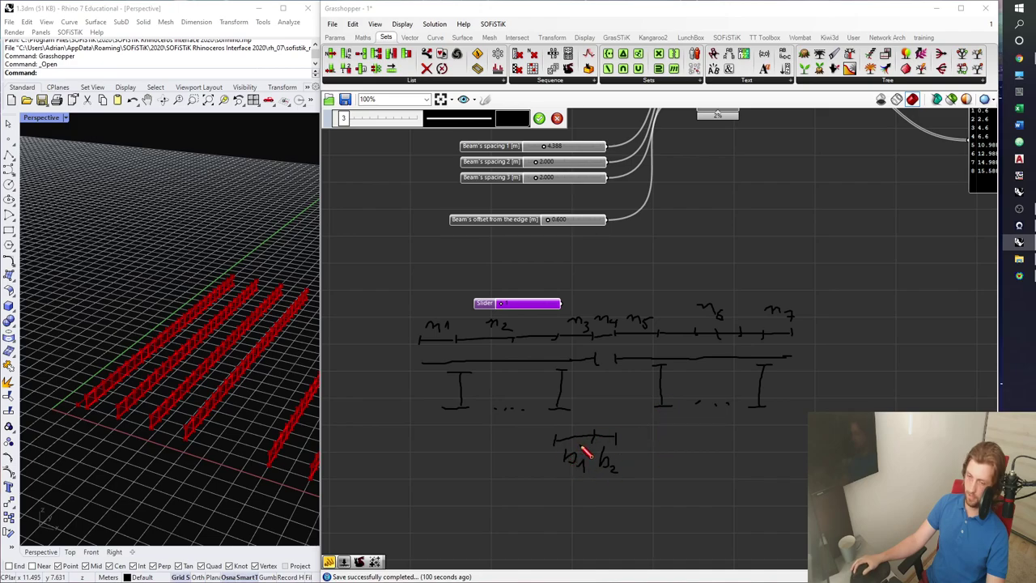
pyautogui.click(539, 118)
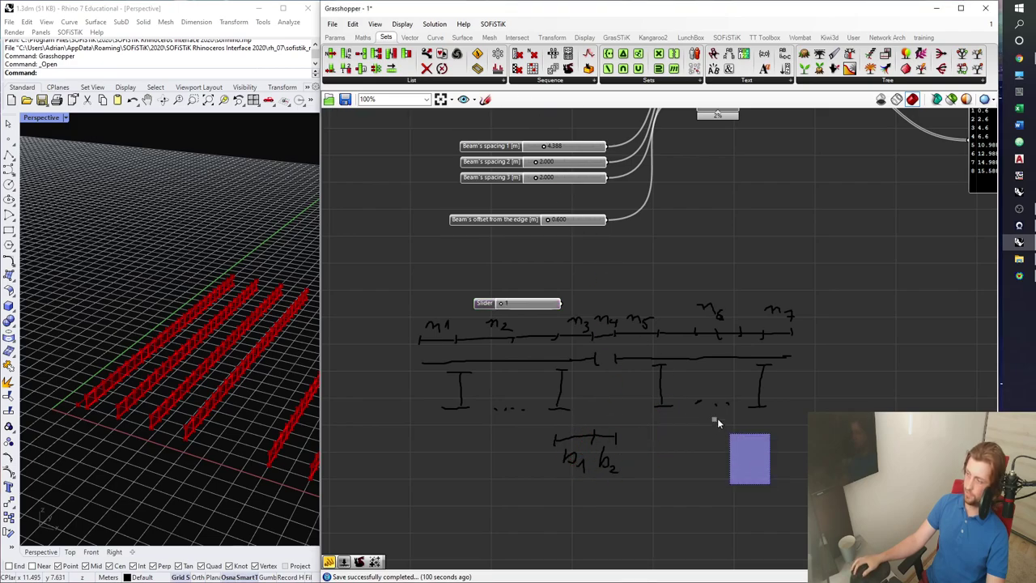
# Move the finished sketch slightly down and place the number slider beneath it
pyautogui.click(625, 328)
pyautogui.moveTo(622, 409); pyautogui.dragTo(590, 421)
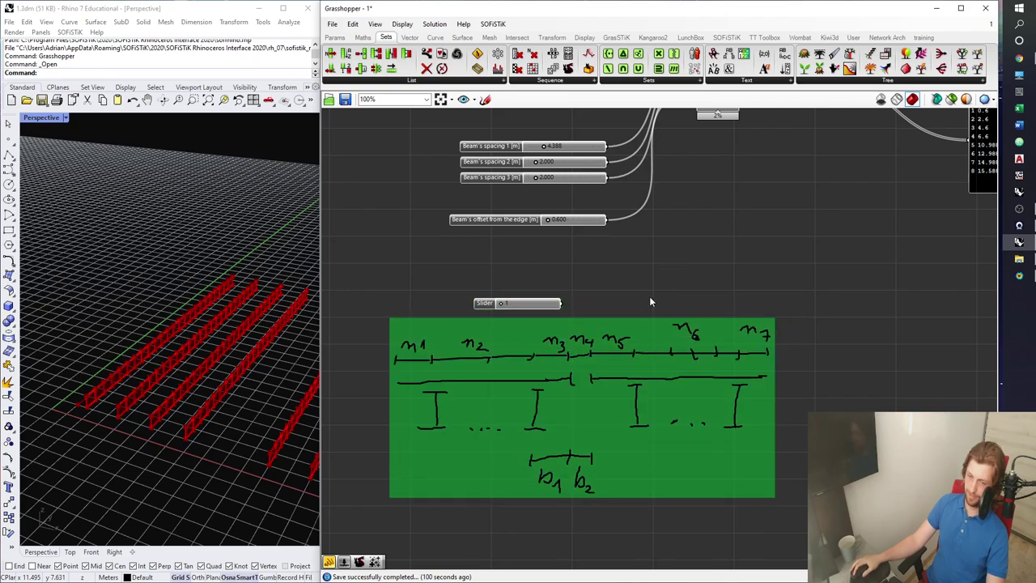
pyautogui.moveTo(581, 369)
pyautogui.mouseDown()
pyautogui.moveTo(508, 289)
pyautogui.moveTo(487, 315)
pyautogui.moveTo(442, 468)
pyautogui.mouseUp()
# Rename the number slider n1 and adjust its position just under the sketch
pyautogui.moveTo(447, 474)
pyautogui.mouseDown(button='right')
pyautogui.moveTo(473, 426)
pyautogui.moveTo(471, 439)
pyautogui.mouseUp(button='right')
pyautogui.scroll(1, 469, 434)
pyautogui.rightClick(467, 433)
pyautogui.write('n1')
pyautogui.press('Return')
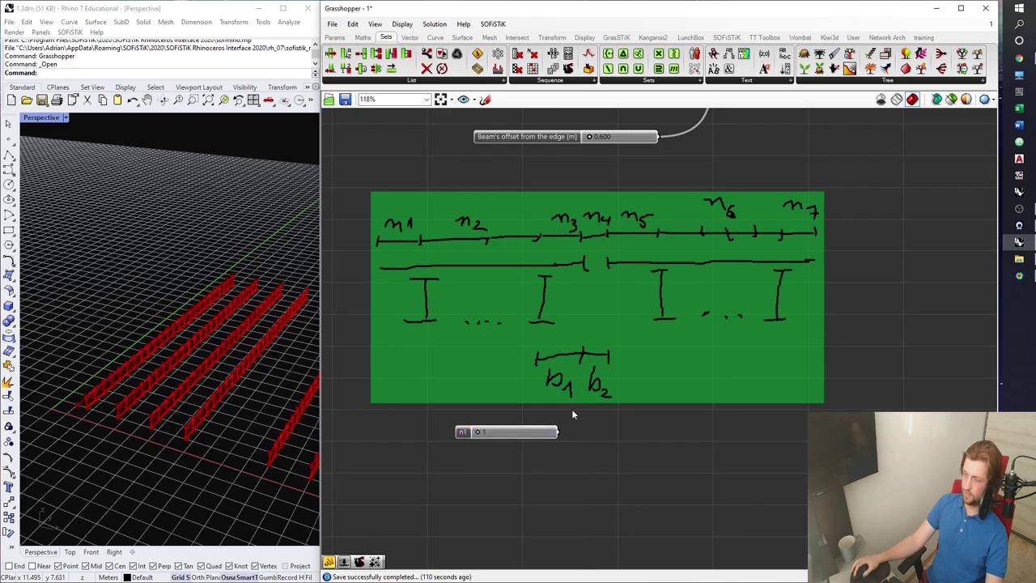
pyautogui.click(469, 436)
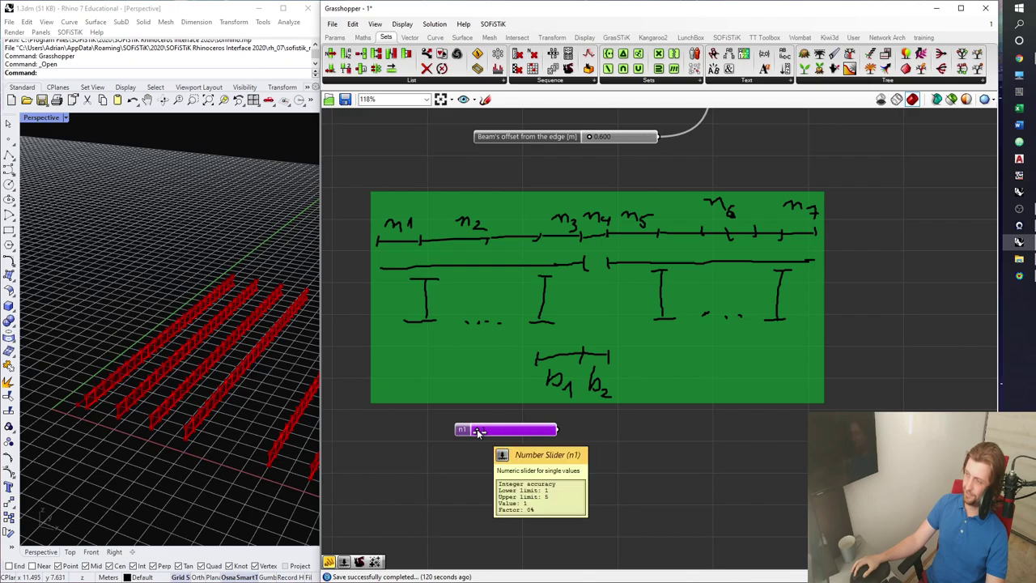
pyautogui.moveTo(467, 436); pyautogui.dragTo(460, 429)
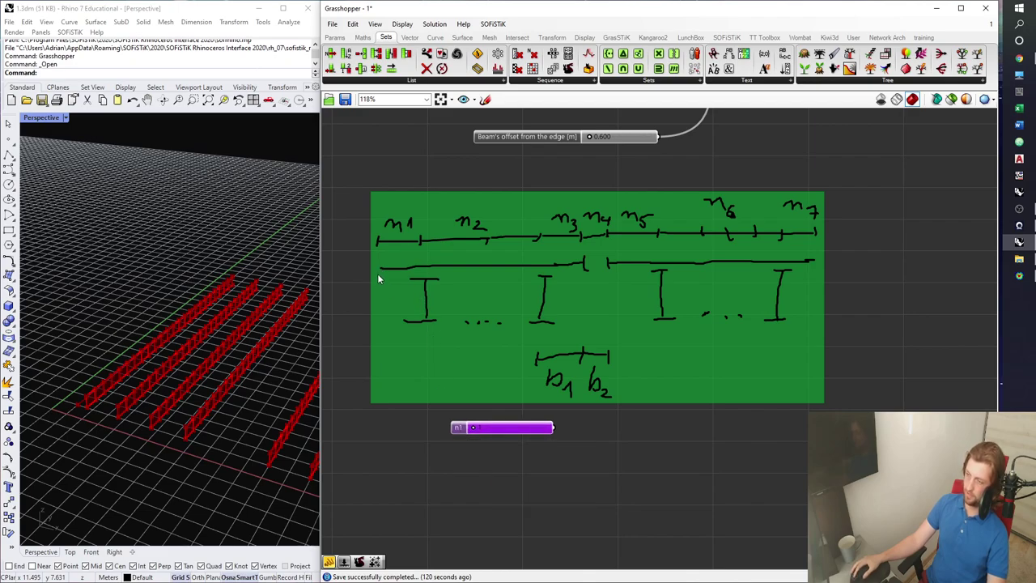
# Duplicate the n1 slider below itself, name the copy n2 with value 2, and save the definition
pyautogui.moveTo(467, 385); pyautogui.dragTo(467, 366, button='right')
pyautogui.keyDown('alt'); pyautogui.moveTo(462, 411); pyautogui.dragTo(491, 439); pyautogui.keyUp('alt')
pyautogui.rightClick(461, 435)
pyautogui.write('2')
pyautogui.press('Return')
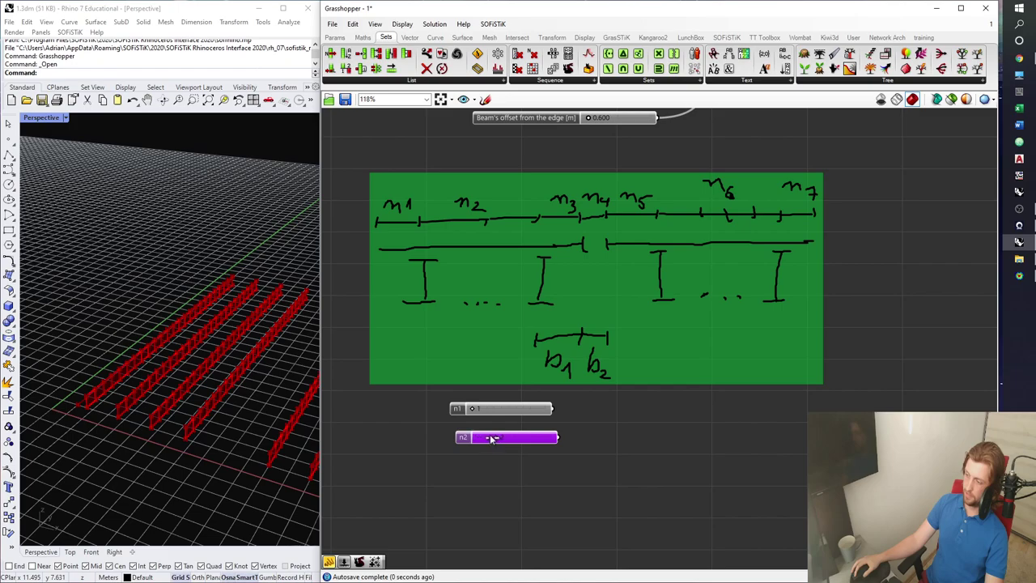
pyautogui.click(517, 481)
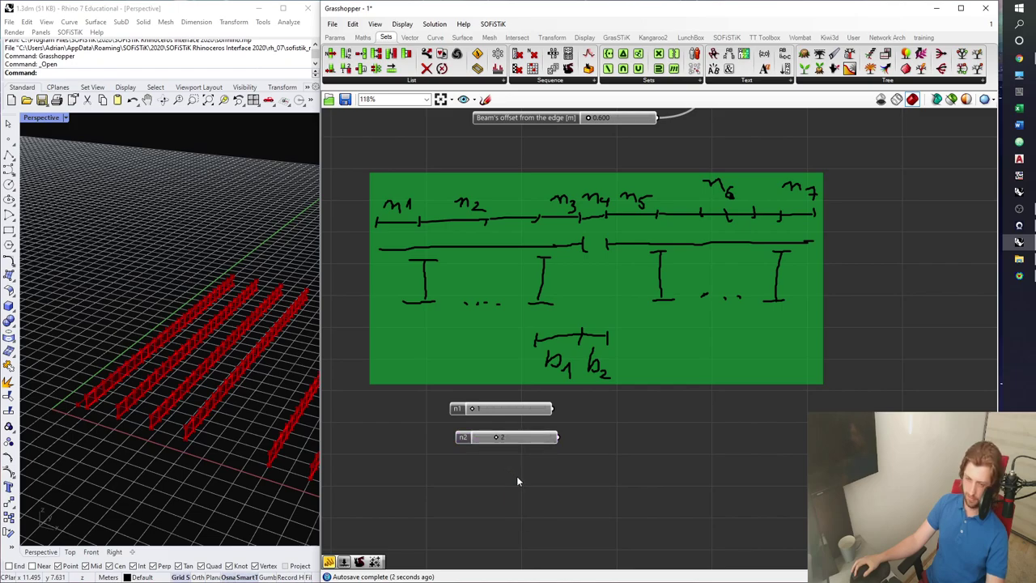
pyautogui.hotkey('ctrl', 's')
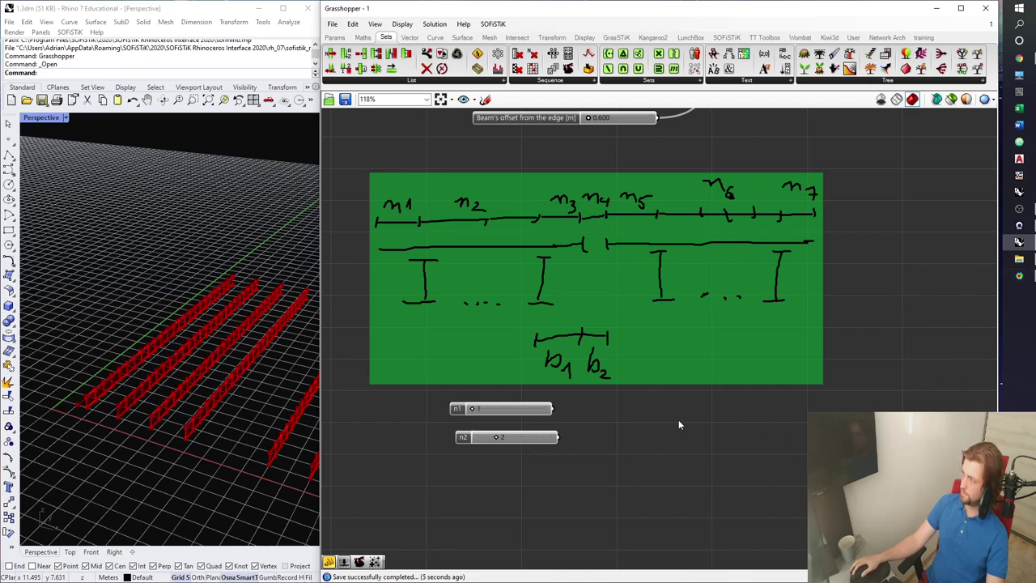
pyautogui.moveTo(609, 438); pyautogui.dragTo(569, 427, button='right')
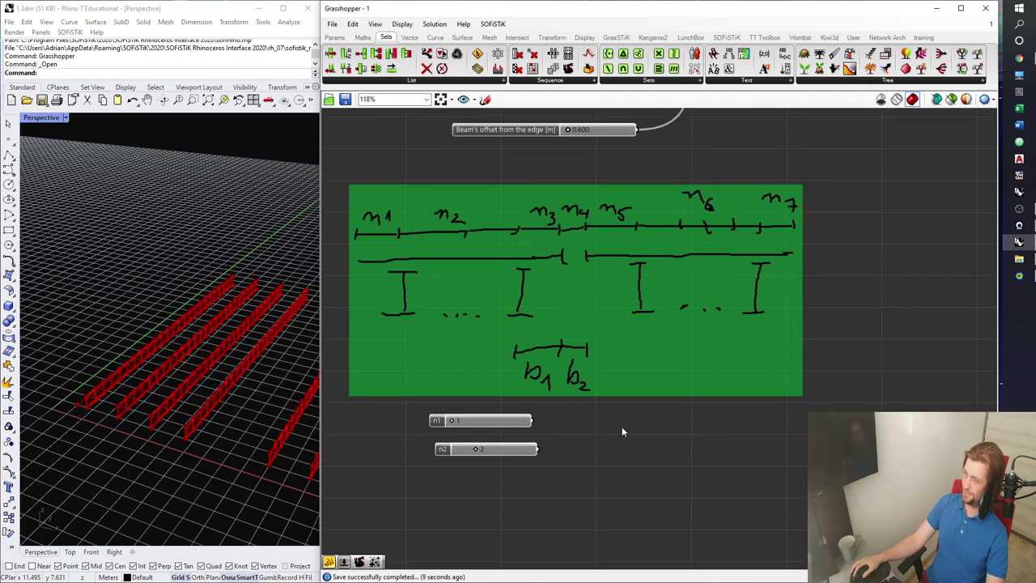
# Duplicate the n2 slider below itself and name the copy n3
pyautogui.click(445, 451)
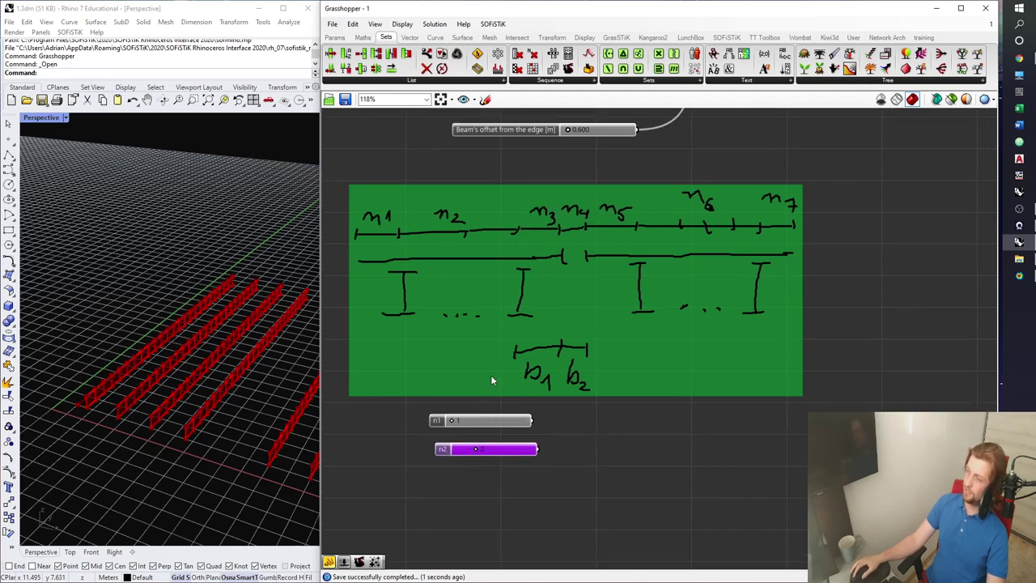
pyautogui.moveTo(447, 450); pyautogui.dragTo(448, 497)
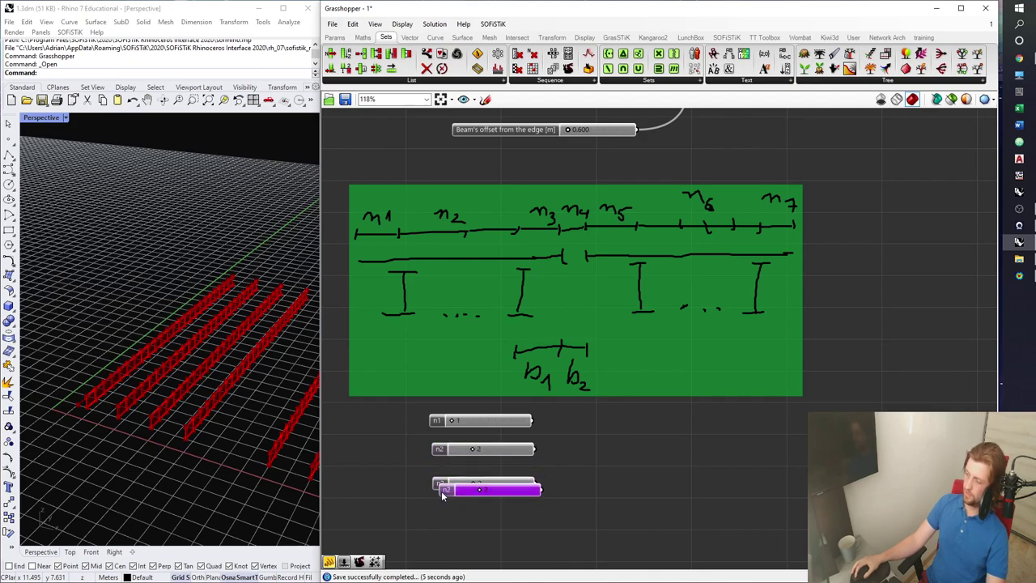
pyautogui.rightClick(449, 497)
pyautogui.write('3')
pyautogui.click(630, 444)
# Duplicate the n3 slider below itself, name the copy n4 and set its value to 1
pyautogui.moveTo(631, 443); pyautogui.dragTo(664, 367, button='right')
pyautogui.scroll(3, 484, 429)
pyautogui.moveTo(479, 419); pyautogui.dragTo(503, 436)
pyautogui.rightClick(476, 429)
pyautogui.press('Return')
pyautogui.doubleClick(525, 424)
pyautogui.write('1')
pyautogui.press('Return')
pyautogui.scroll(-4, 482, 433)
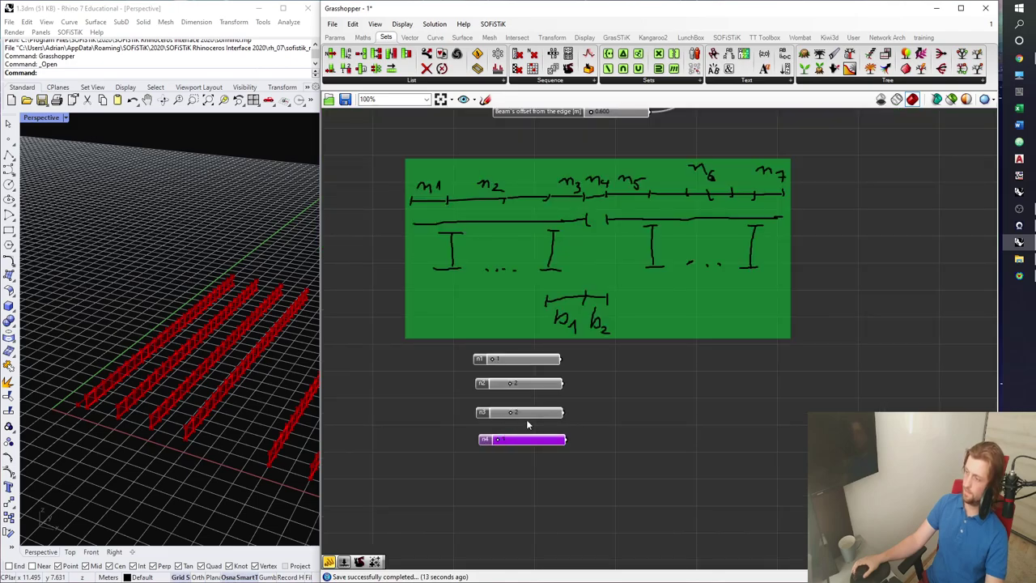
# Duplicate the n4 slider below itself, name the copy n5 and set its value to 2
pyautogui.scroll(3, 489, 427)
pyautogui.keyDown('alt'); pyautogui.moveTo(490, 421); pyautogui.dragTo(496, 462); pyautogui.keyUp('alt')
pyautogui.rightClick(497, 456)
pyautogui.doubleClick(520, 455)
pyautogui.write('n5')
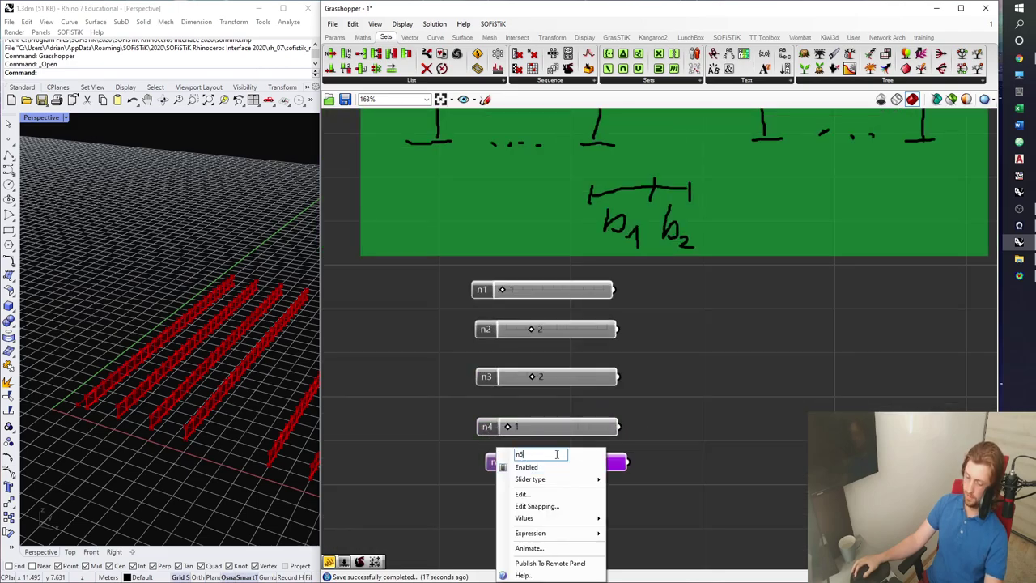
pyautogui.press('Return')
pyautogui.doubleClick(556, 467)
pyautogui.write('2')
pyautogui.press('Return')
# Duplicate the n5 slider below itself and name the copy n6
pyautogui.keyDown('alt'); pyautogui.moveTo(502, 462); pyautogui.dragTo(504, 505); pyautogui.keyUp('alt')
pyautogui.scroll(-3, 534, 505)
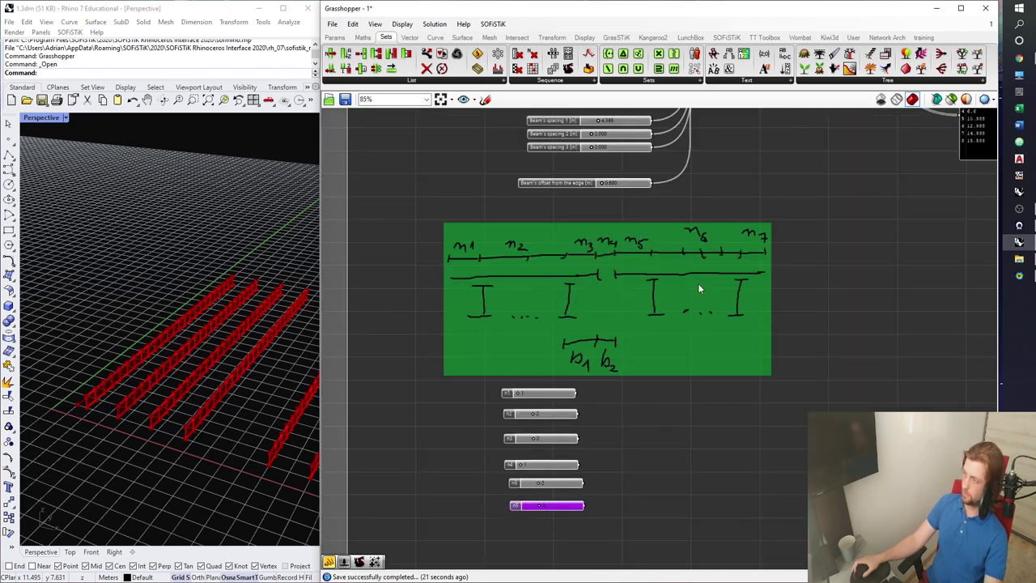
pyautogui.scroll(4, 555, 488)
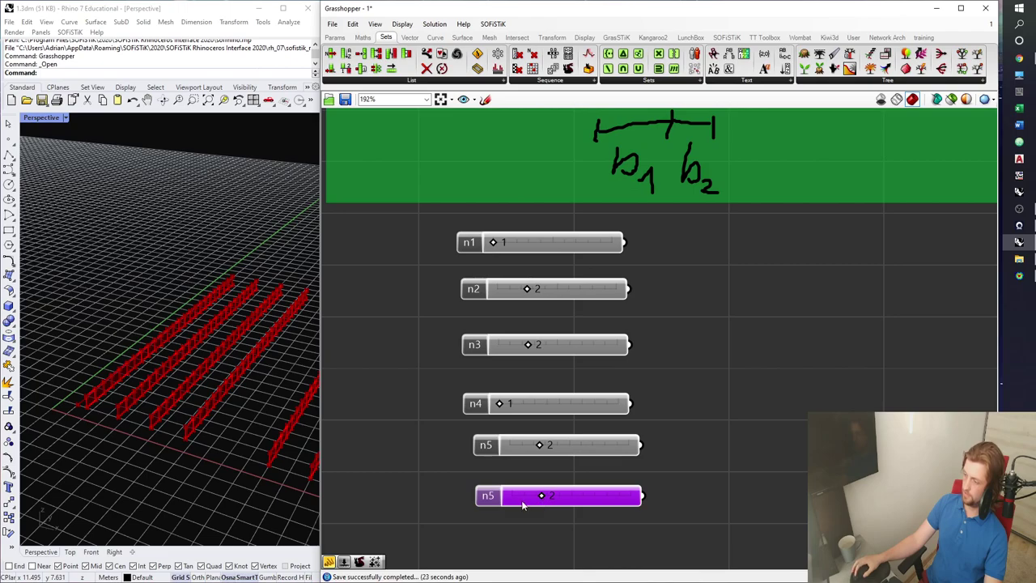
pyautogui.moveTo(540, 502); pyautogui.dragTo(536, 419, button='right')
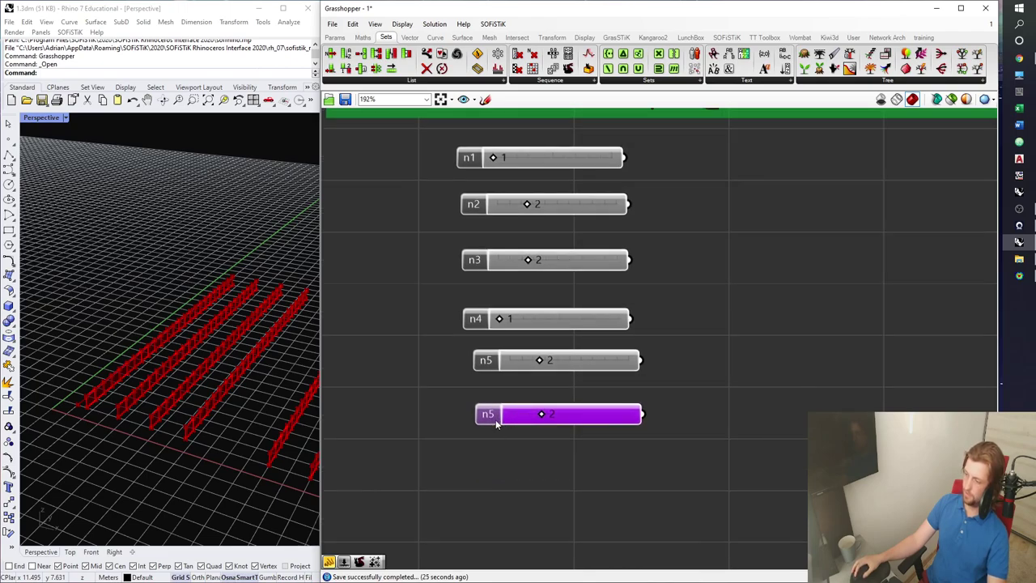
pyautogui.rightClick(496, 420)
pyautogui.doubleClick(520, 427)
pyautogui.write('n6')
pyautogui.press('Return')
# Duplicate the n6 slider below itself, name the copy n7 and set its value to 1
pyautogui.keyDown('alt'); pyautogui.moveTo(501, 418); pyautogui.dragTo(511, 451); pyautogui.keyUp('alt')
pyautogui.rightClick(511, 449)
pyautogui.write('7')
pyautogui.press('Return')
pyautogui.doubleClick(588, 451)
pyautogui.write('1')
pyautogui.press('Return')
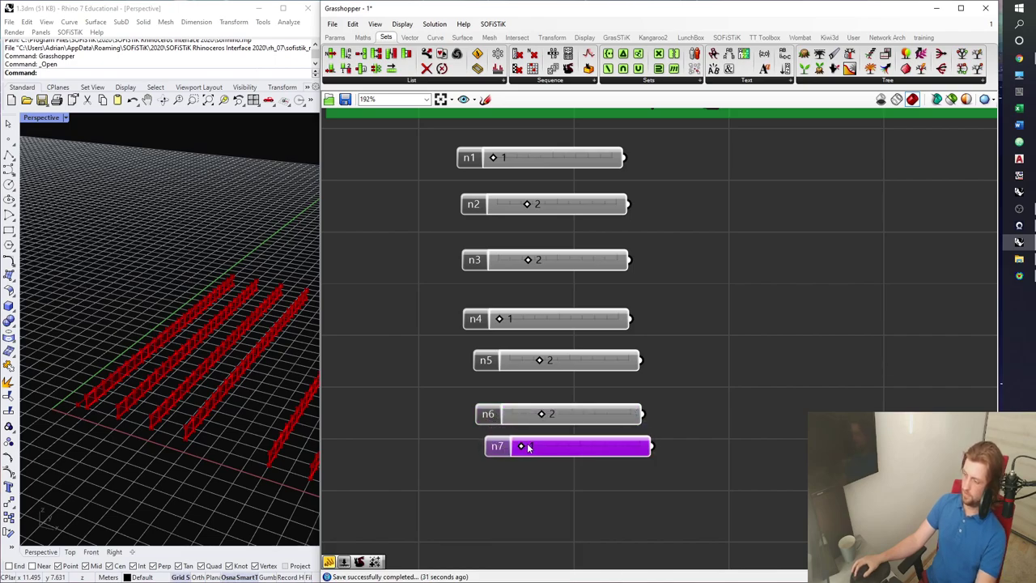
# Align sliders n1 to n7 in one evenly spaced column beneath the sketch and save the definition
pyautogui.scroll(-2, 549, 489)
pyautogui.moveTo(549, 487); pyautogui.dragTo(458, 192)
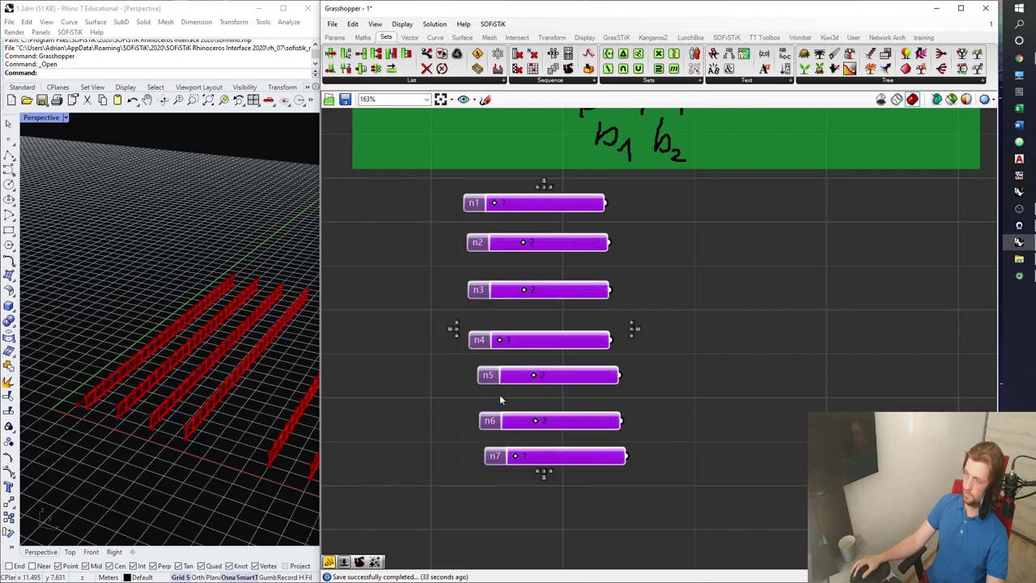
pyautogui.click(544, 477)
pyautogui.click(544, 471)
pyautogui.scroll(-4, 533, 409)
pyautogui.moveTo(508, 304); pyautogui.dragTo(500, 305)
pyautogui.scroll(-2, 538, 295)
pyautogui.moveTo(685, 306); pyautogui.dragTo(612, 349, button='right')
pyautogui.click(580, 349)
pyautogui.hotkey('ctrl', 's')
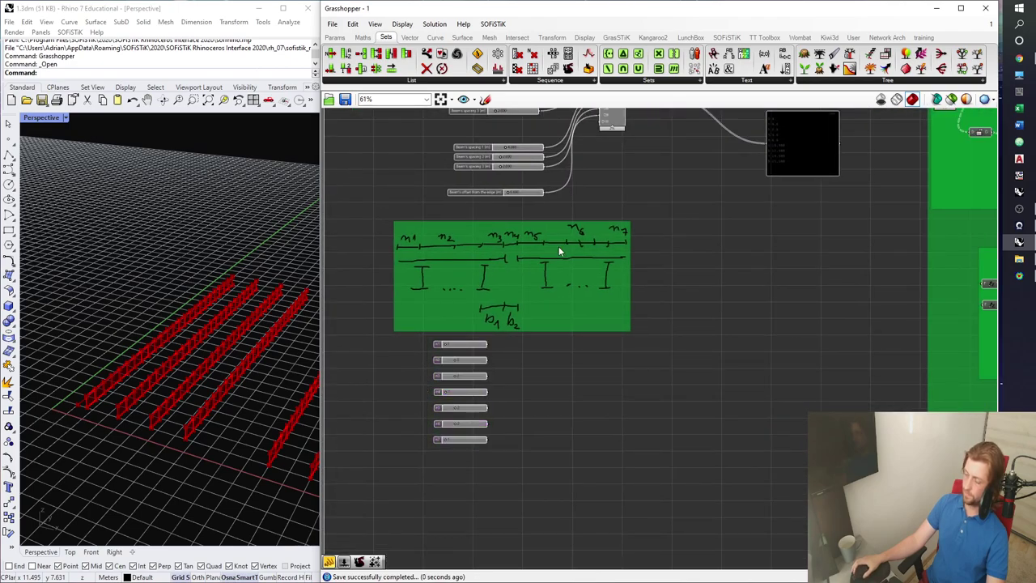
# Place a new Merge component below the existing ten-input Merge that collects the beam offsets and spacings
pyautogui.moveTo(472, 258); pyautogui.dragTo(456, 297, button='right')
pyautogui.scroll(2, 456, 296)
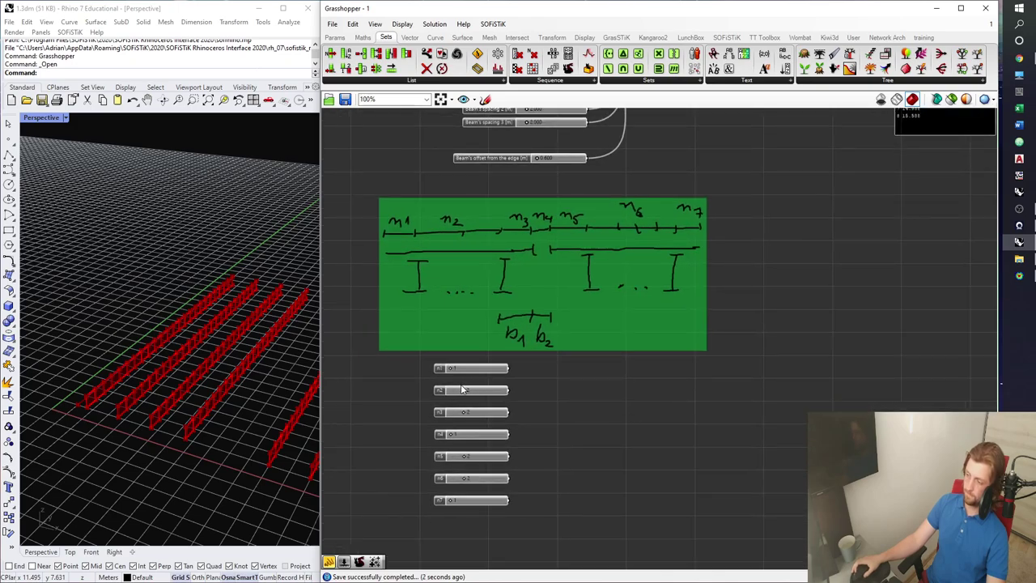
pyautogui.scroll(1, 463, 391)
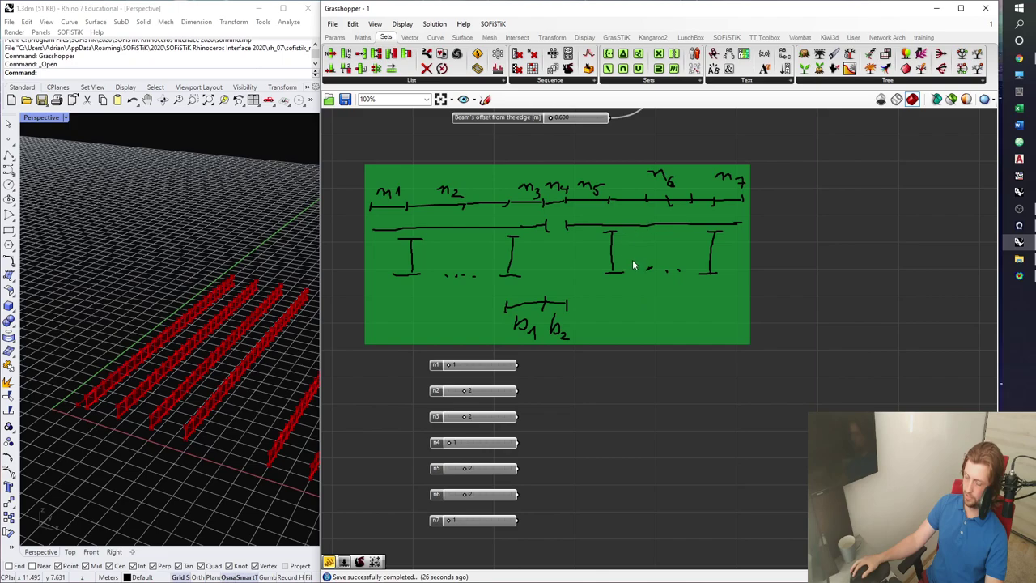
pyautogui.scroll(-1, 634, 265)
pyautogui.moveTo(643, 192); pyautogui.dragTo(599, 359, button='right')
pyautogui.moveTo(624, 276)
pyautogui.mouseDown(button='right')
pyautogui.moveTo(578, 350)
pyautogui.moveTo(585, 320)
pyautogui.mouseUp(button='right')
pyautogui.scroll(1, 589, 318)
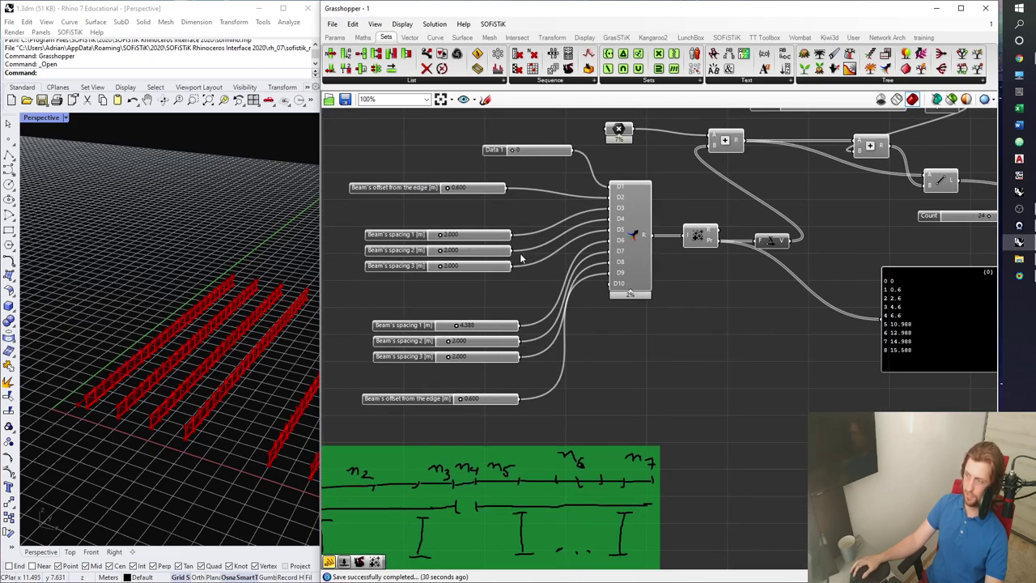
pyautogui.moveTo(525, 255); pyautogui.dragTo(535, 269, button='right')
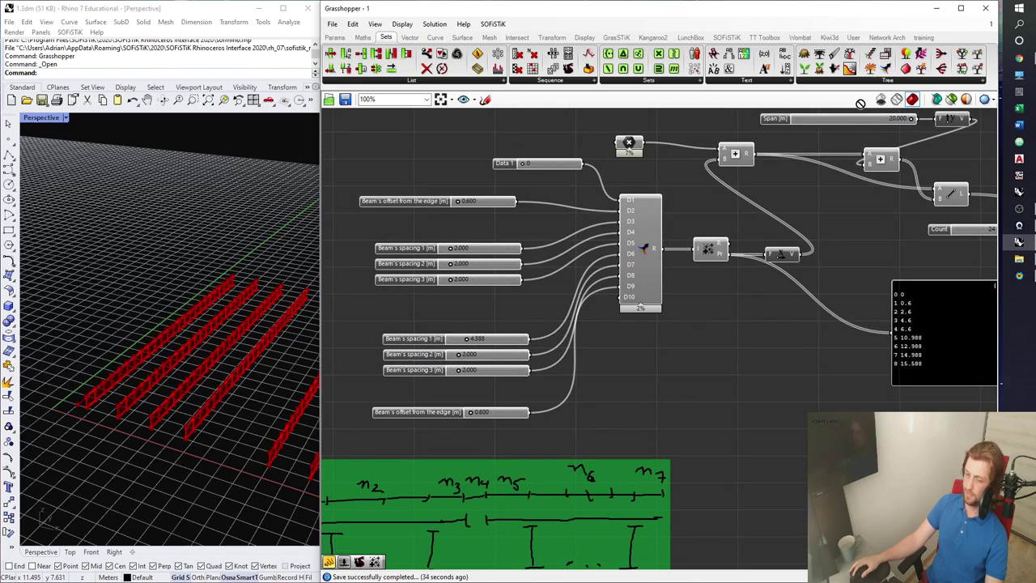
pyautogui.click(727, 359)
pyautogui.moveTo(726, 354); pyautogui.dragTo(693, 347)
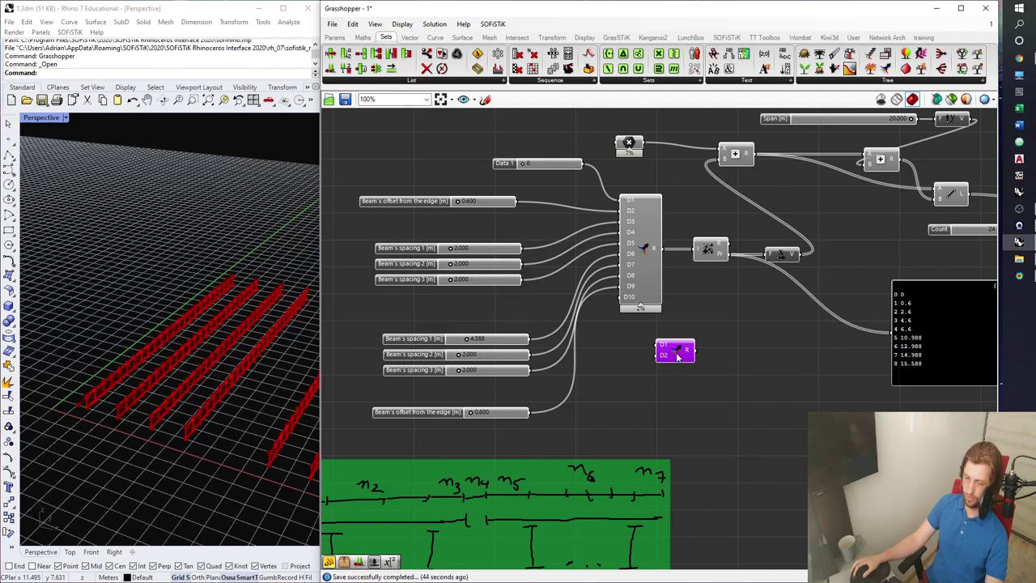
pyautogui.moveTo(677, 356); pyautogui.dragTo(666, 356)
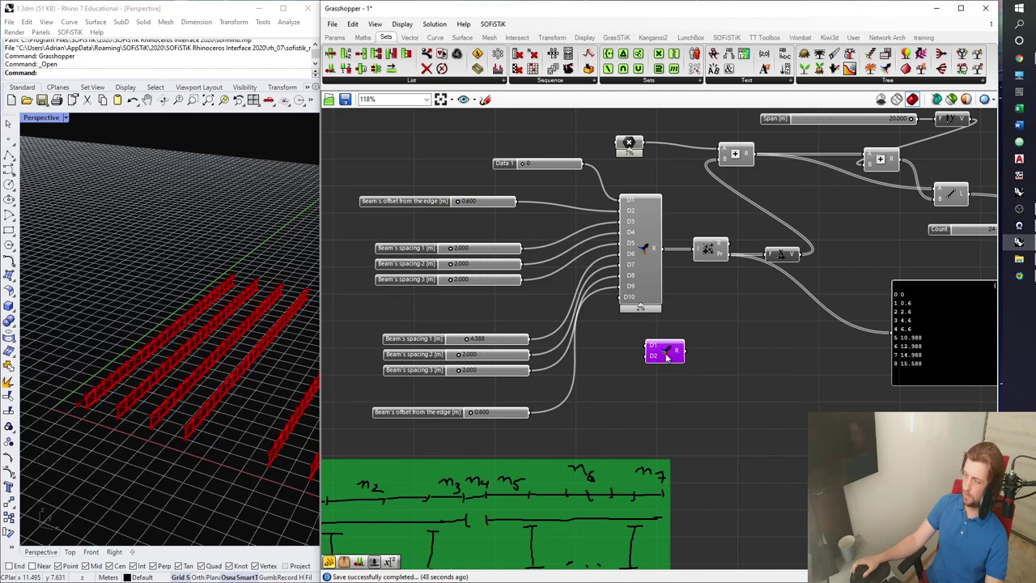
pyautogui.scroll(2, 570, 266)
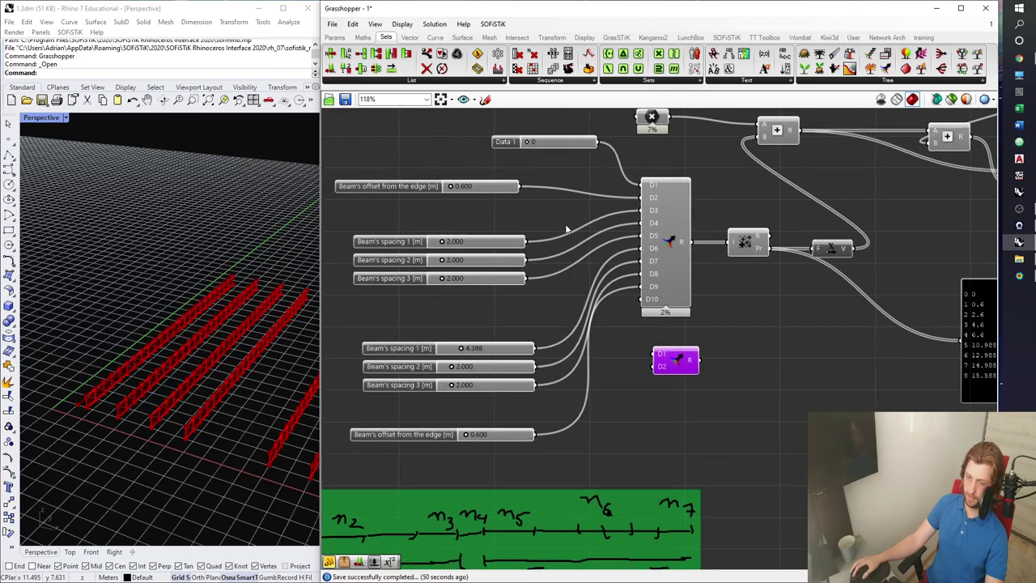
# Connect the first beam group's edge offset and spacings 1 to 3 to inputs D1 to D4 of the new Merge, and adjust its position
pyautogui.click(424, 189)
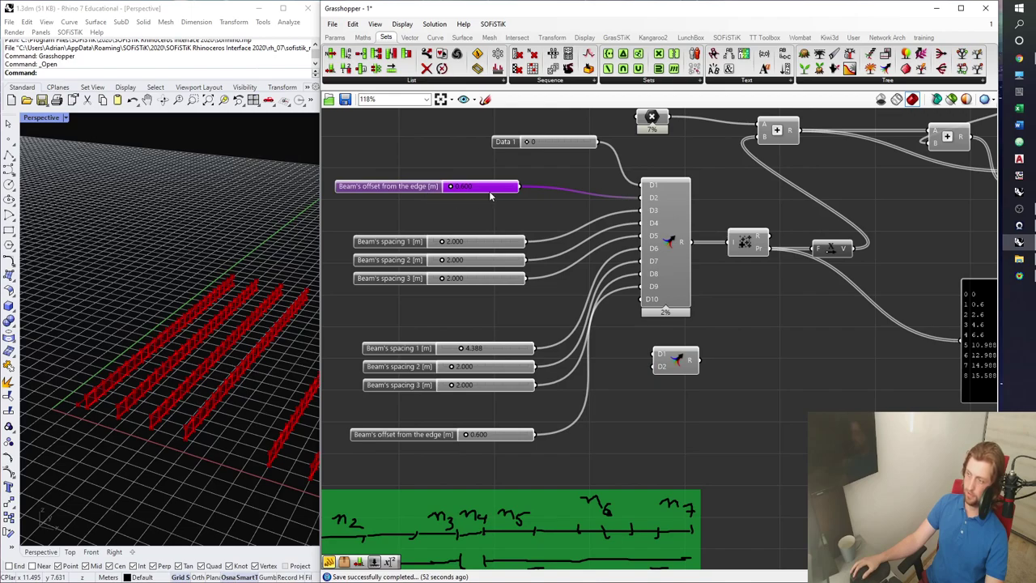
pyautogui.moveTo(519, 187); pyautogui.dragTo(654, 354)
pyautogui.moveTo(553, 283); pyautogui.dragTo(654, 360)
pyautogui.moveTo(526, 260); pyautogui.dragTo(653, 374)
pyautogui.moveTo(527, 279); pyautogui.dragTo(697, 398)
pyautogui.moveTo(697, 399); pyautogui.dragTo(659, 378, button='right')
pyautogui.moveTo(649, 366); pyautogui.dragTo(639, 352)
pyautogui.click(674, 346)
pyautogui.moveTo(673, 346); pyautogui.dragTo(626, 357, button='right')
pyautogui.click(603, 360)
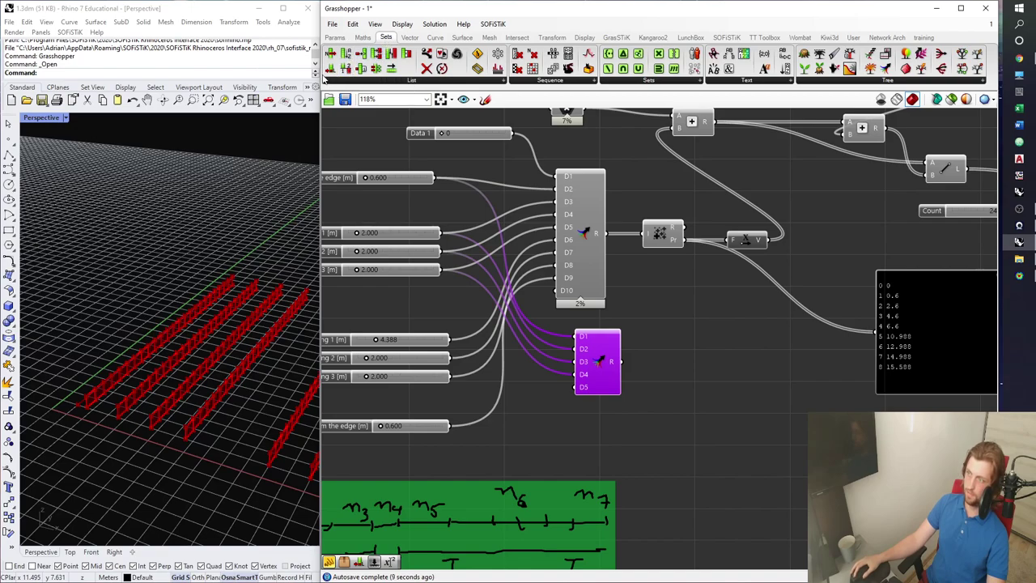
# Feed the new Merge result into a List Length component, connect a panel to its output, and save the definition
pyautogui.moveTo(334, 70); pyautogui.dragTo(648, 365)
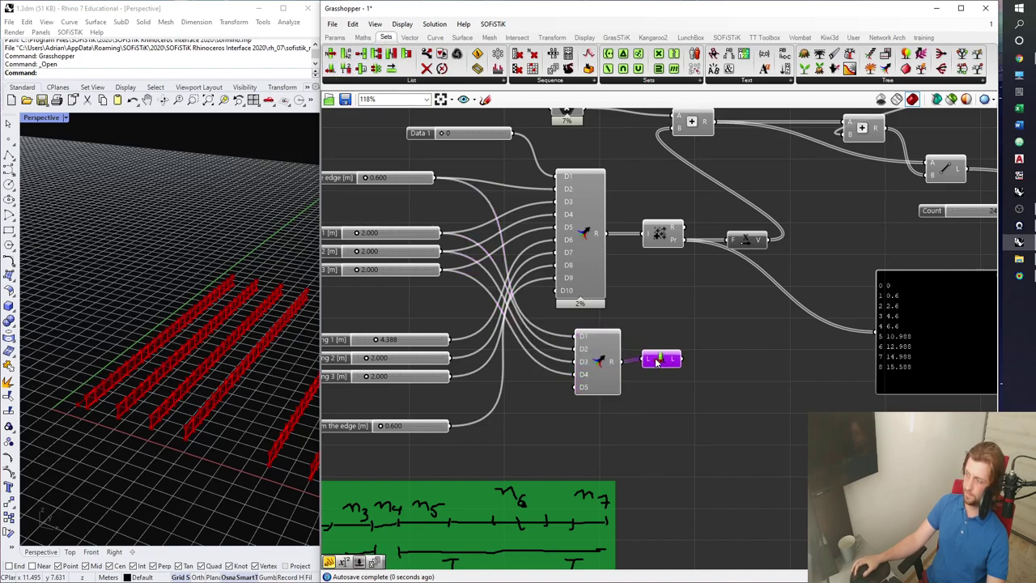
pyautogui.doubleClick(729, 389)
pyautogui.write('panel')
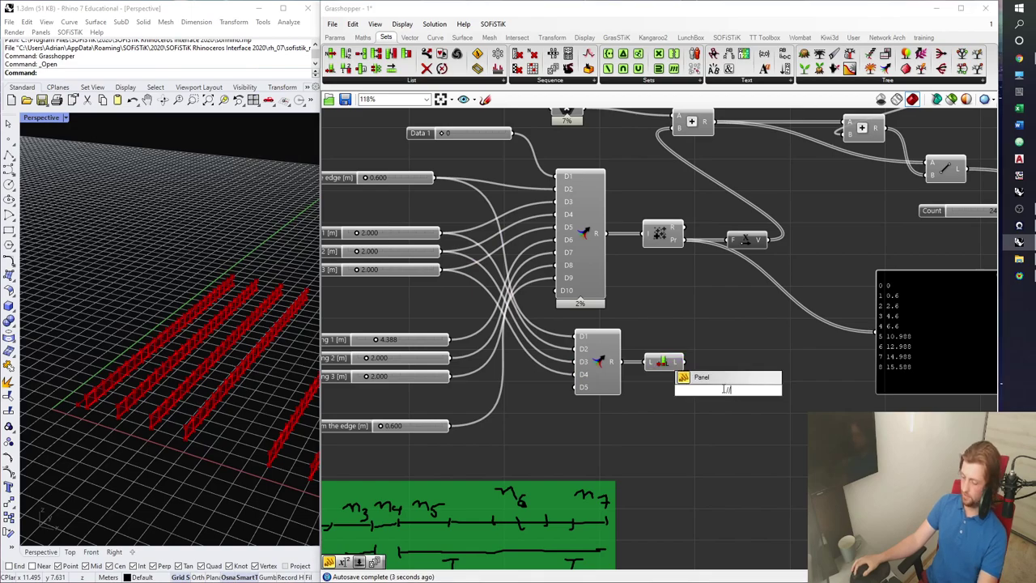
pyautogui.press('Return')
pyautogui.moveTo(686, 362); pyautogui.dragTo(725, 392)
pyautogui.moveTo(732, 387); pyautogui.dragTo(735, 360)
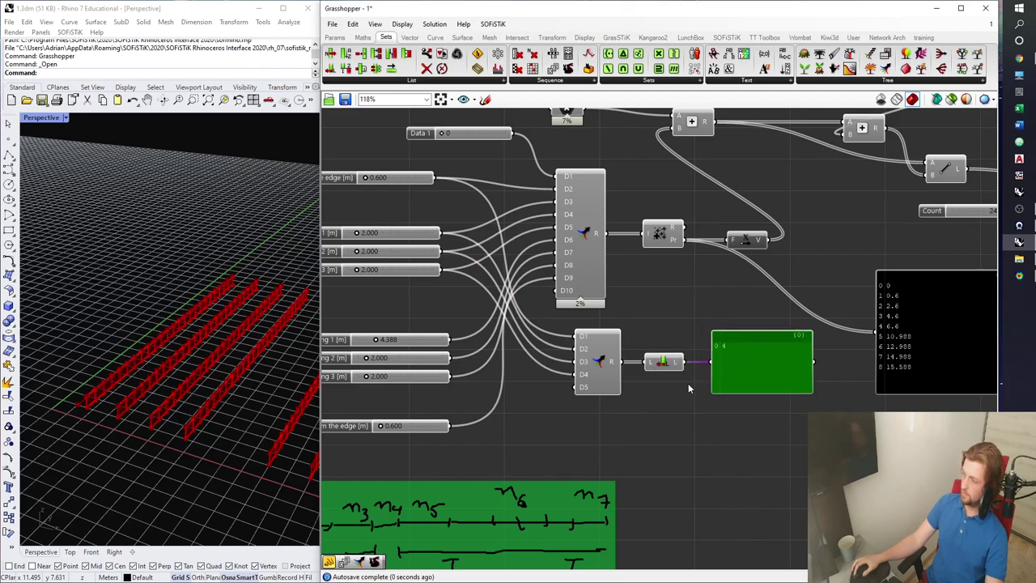
pyautogui.moveTo(688, 383); pyautogui.dragTo(698, 355, button='right')
pyautogui.click(706, 243)
pyautogui.scroll(2, 701, 365)
pyautogui.hotkey('ctrl', 's')
# Add an Expression component below the panel, set its formula to x-1 and remove its y input
pyautogui.click(362, 38)
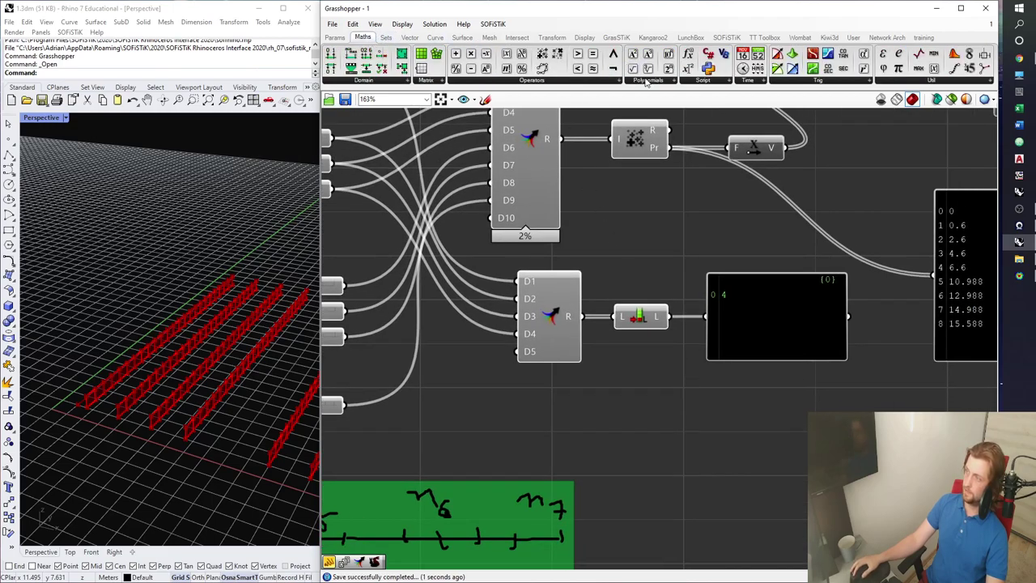
pyautogui.click(702, 81)
pyautogui.click(711, 112)
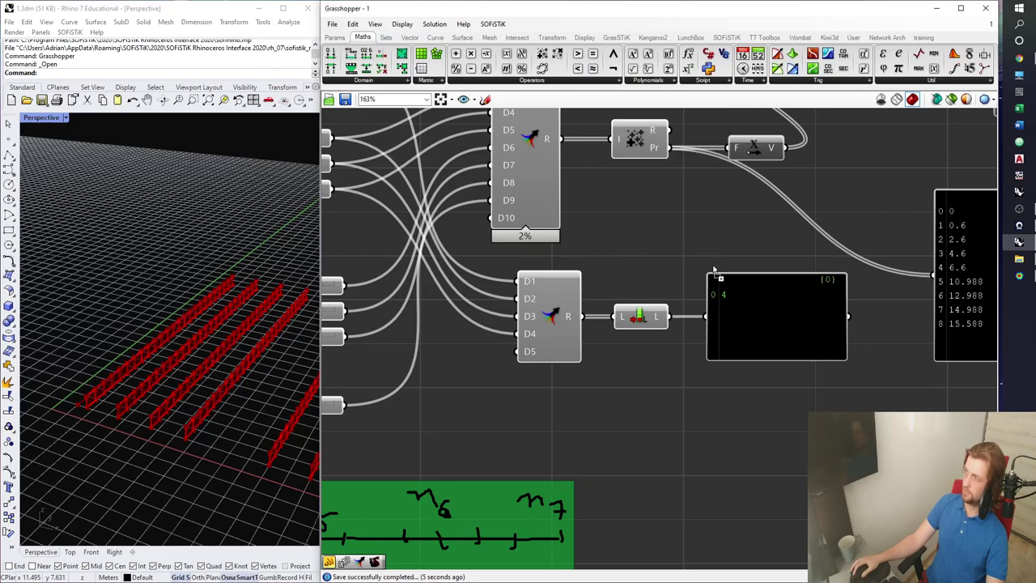
pyautogui.click(701, 449)
pyautogui.doubleClick(663, 472)
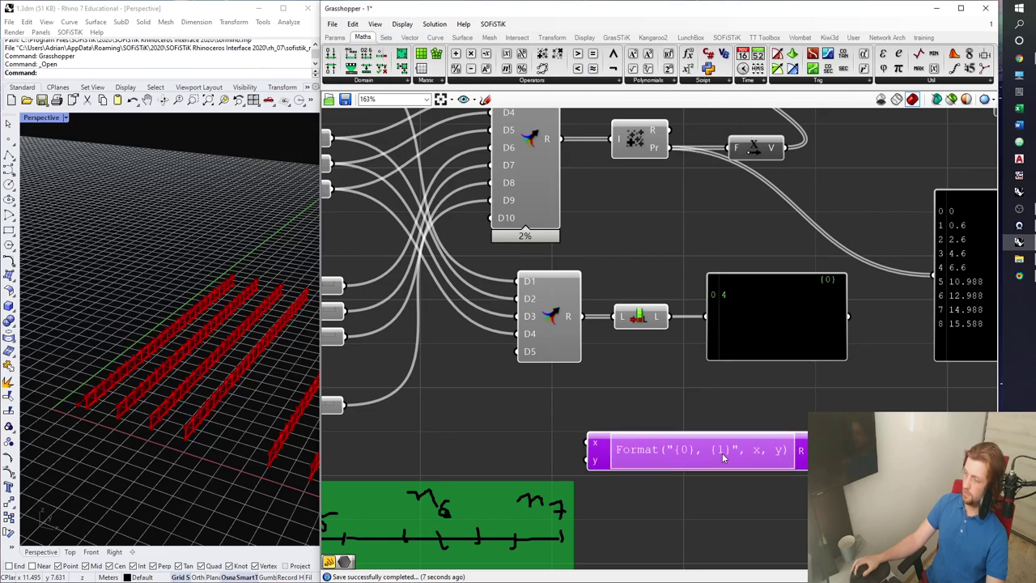
pyautogui.doubleClick(723, 458)
pyautogui.hotkey('ctrl', 'a')
pyautogui.write('x-1')
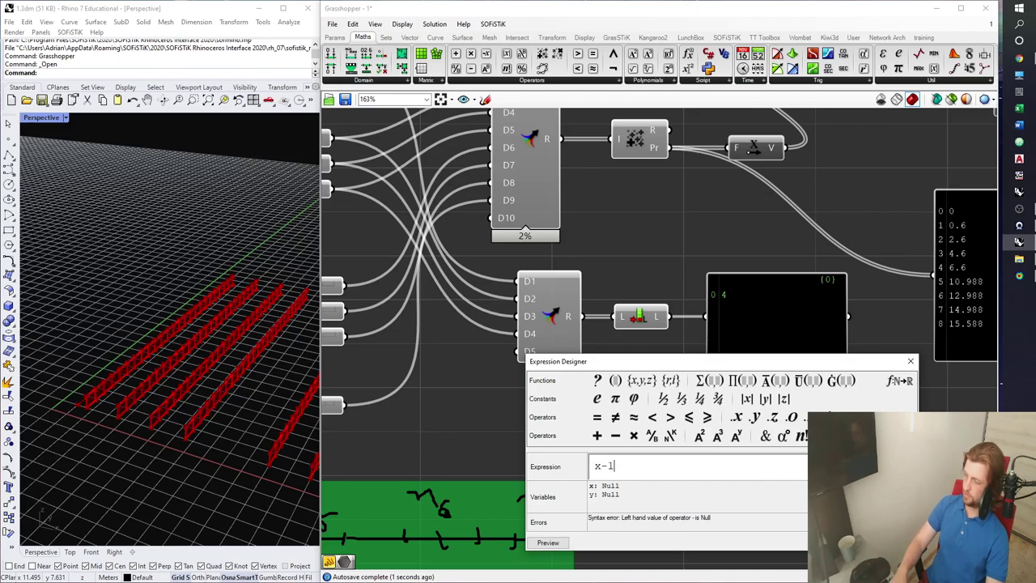
pyautogui.click(851, 544)
pyautogui.scroll(5, 664, 442)
pyautogui.click(699, 488)
# Wire the x-1 expression between the List Length output and the panel, arrange them in order, and save the definition
pyautogui.moveTo(755, 481); pyautogui.dragTo(752, 330)
pyautogui.scroll(-3, 753, 328)
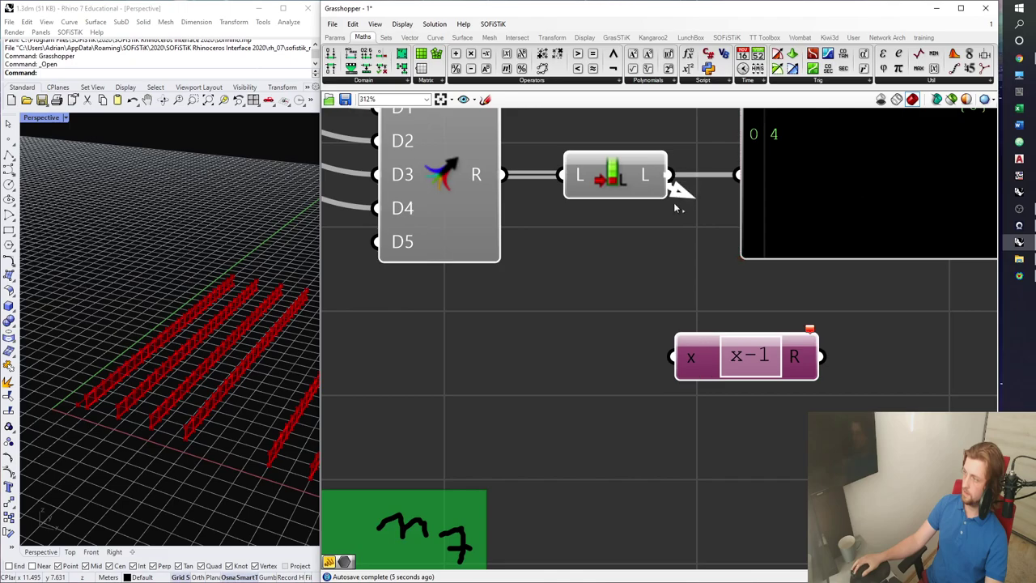
pyautogui.moveTo(671, 175); pyautogui.dragTo(675, 357)
pyautogui.moveTo(819, 354); pyautogui.dragTo(741, 179)
pyautogui.scroll(-2, 858, 184)
pyautogui.moveTo(859, 184); pyautogui.dragTo(677, 346, button='right')
pyautogui.moveTo(677, 346); pyautogui.dragTo(756, 437)
pyautogui.moveTo(599, 472); pyautogui.dragTo(638, 341)
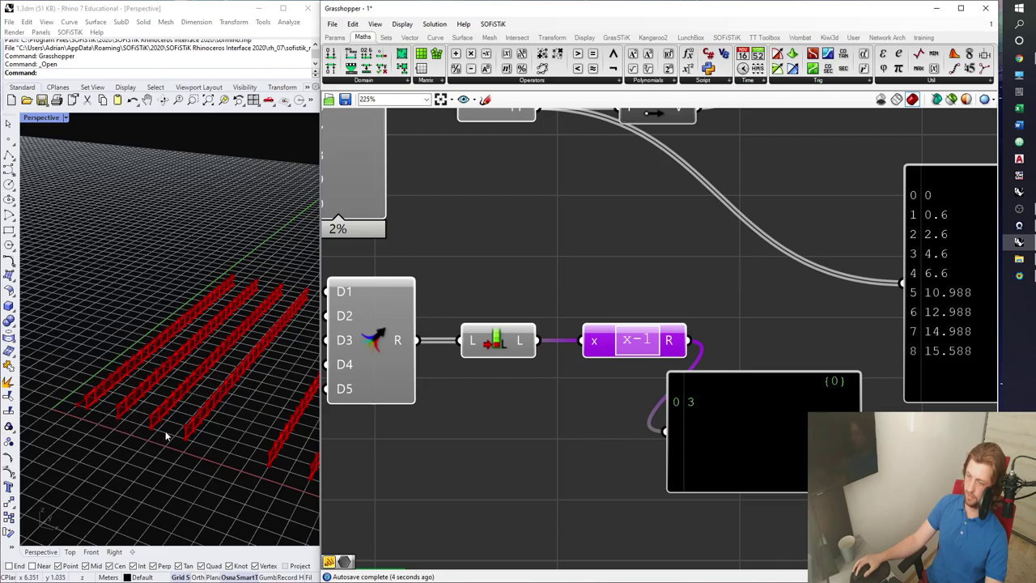
pyautogui.moveTo(777, 437); pyautogui.dragTo(819, 449)
pyautogui.scroll(-1, 547, 429)
pyautogui.moveTo(545, 429); pyautogui.dragTo(607, 428, button='right')
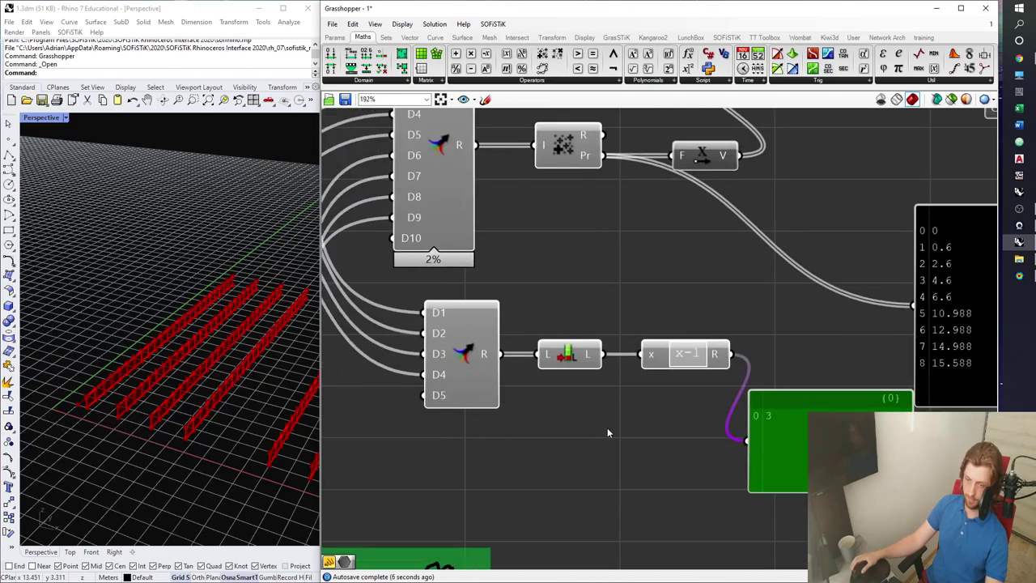
pyautogui.moveTo(569, 293); pyautogui.dragTo(631, 308, button='right')
pyautogui.click(631, 308)
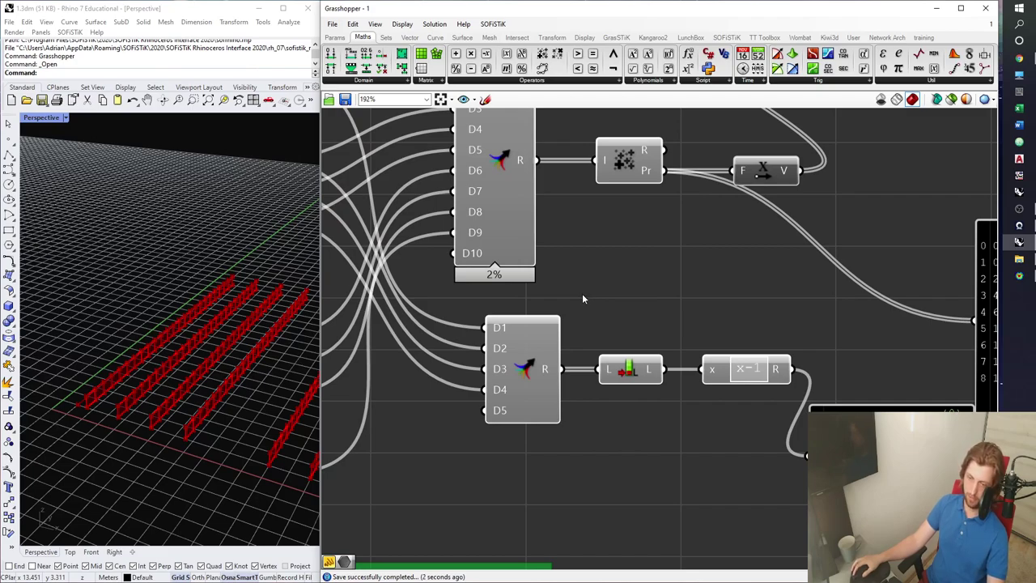
# Duplicate the first beam group's spacing 3 slider directly below itself
pyautogui.moveTo(479, 298); pyautogui.dragTo(592, 344, button='right')
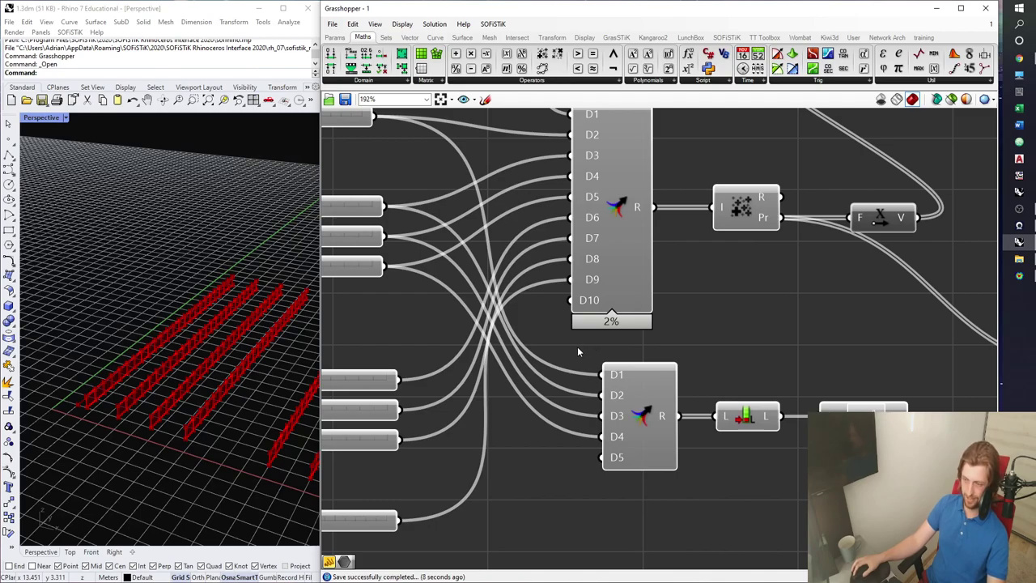
pyautogui.moveTo(540, 343); pyautogui.dragTo(795, 370, button='right')
pyautogui.keyDown('alt'); pyautogui.moveTo(441, 295); pyautogui.dragTo(454, 339); pyautogui.keyUp('alt')
pyautogui.moveTo(585, 329); pyautogui.dragTo(523, 351, button='right')
pyautogui.click(396, 320)
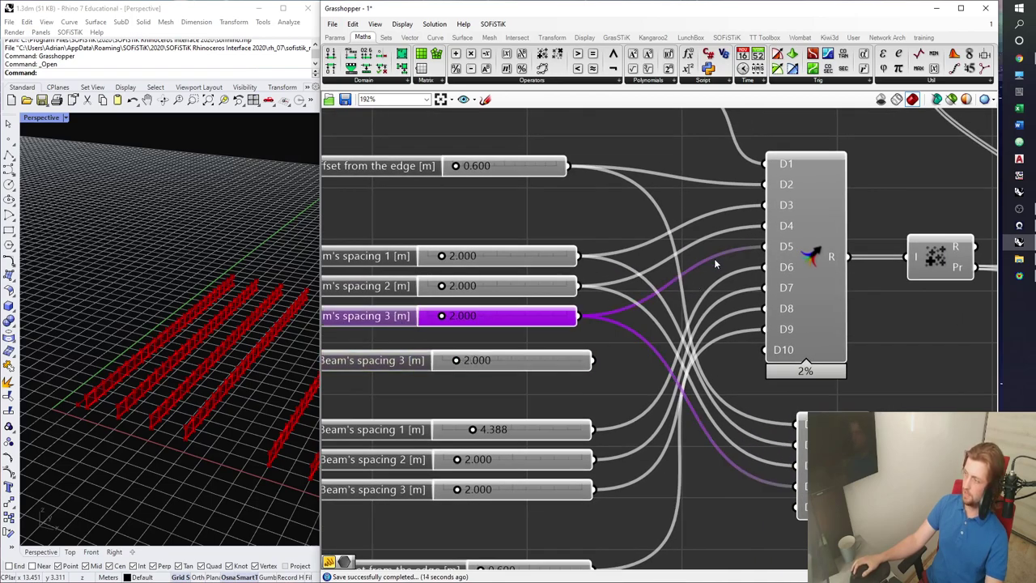
# Insert an empty input after D5 on the main Merge component
pyautogui.scroll(8, 733, 269)
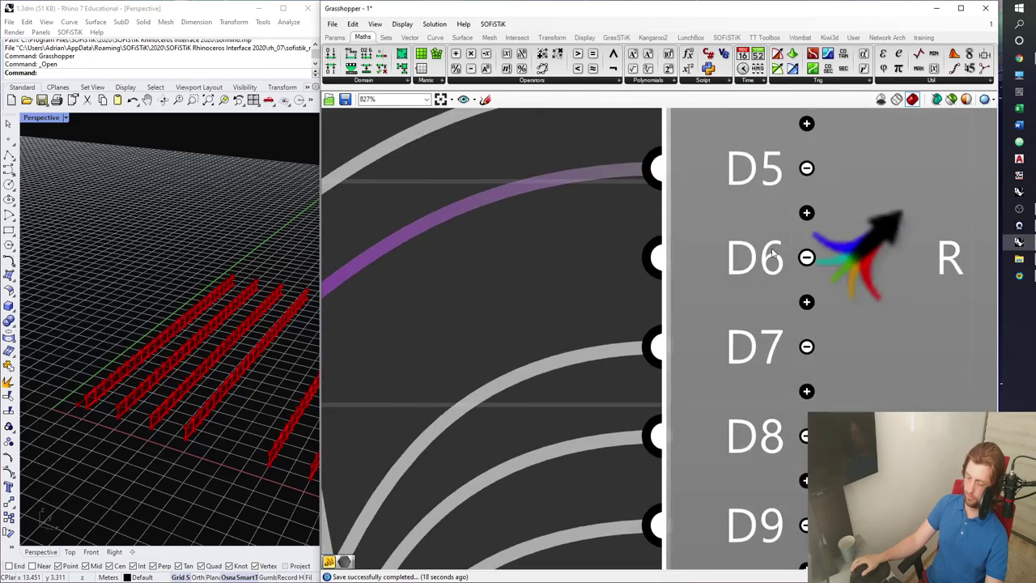
pyautogui.scroll(-2, 765, 264)
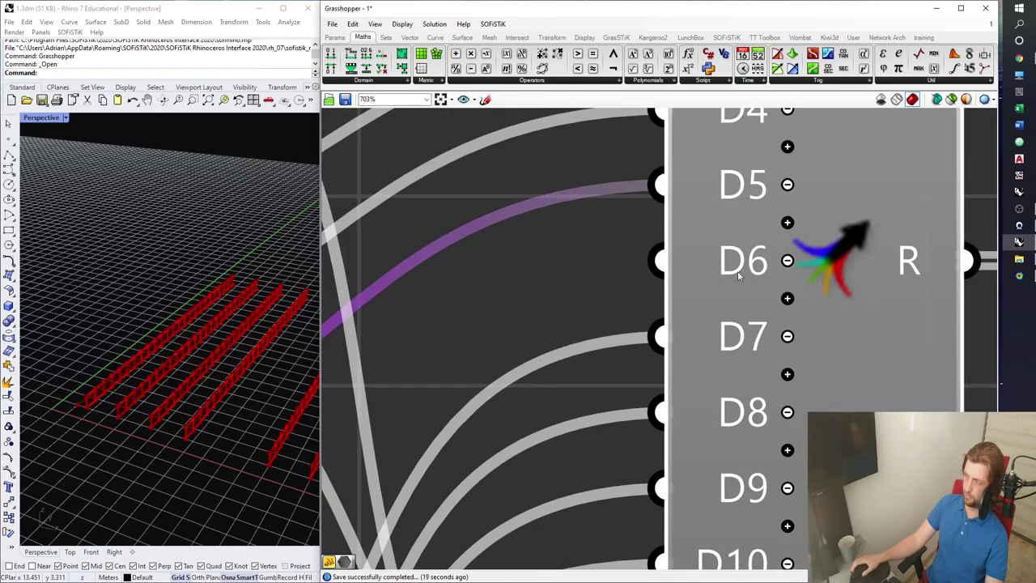
pyautogui.click(789, 259)
pyautogui.scroll(-8, 789, 262)
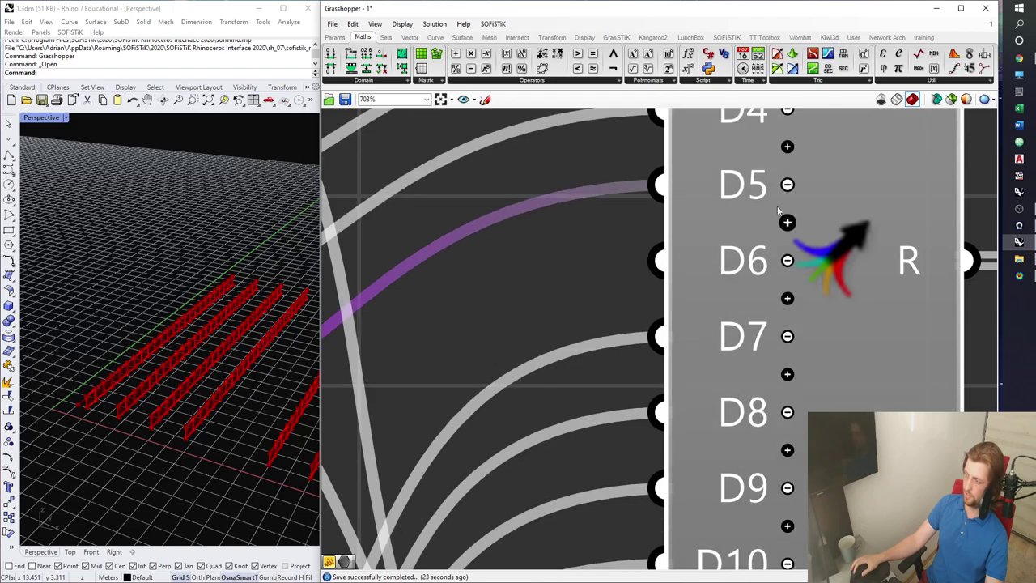
# Wire the duplicated spacing 3 slider into D6 of the main Merge and D5 of the smaller Merge below it
pyautogui.moveTo(519, 388); pyautogui.dragTo(628, 384, button='right')
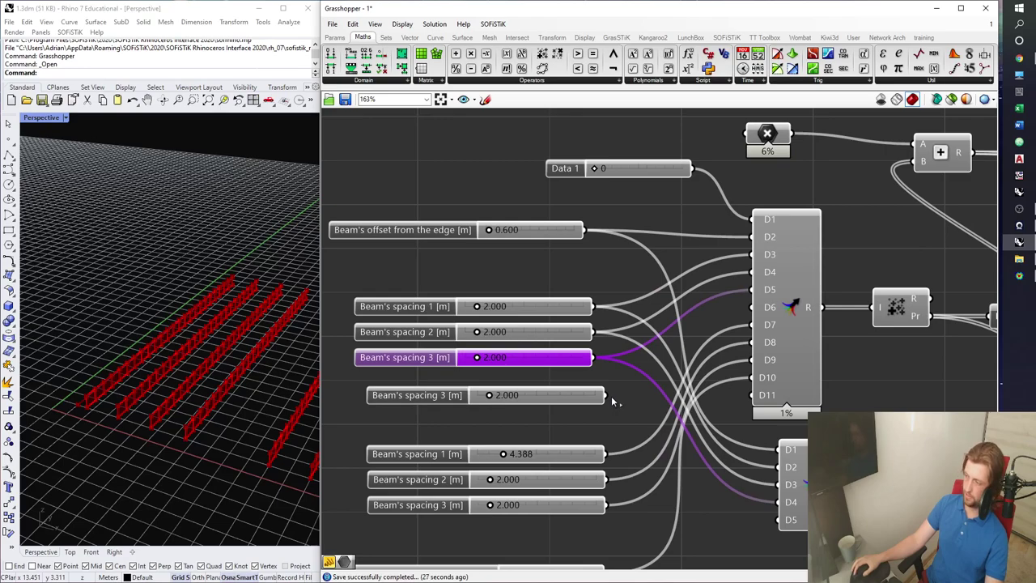
pyautogui.moveTo(607, 396); pyautogui.dragTo(743, 314)
pyautogui.moveTo(606, 396); pyautogui.dragTo(792, 524)
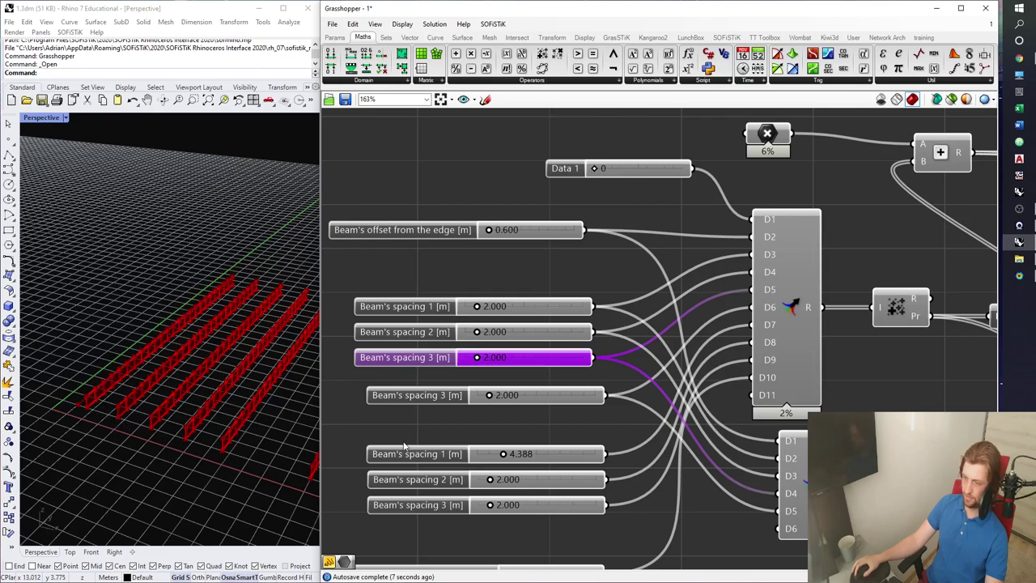
# Examine the count panel after the x-1 expression, the Merge feeding it and the beams in the perspective view
pyautogui.scroll(-2, 675, 438)
pyautogui.moveTo(931, 510); pyautogui.dragTo(629, 427, button='right')
pyautogui.scroll(1, 630, 427)
pyautogui.click(702, 443)
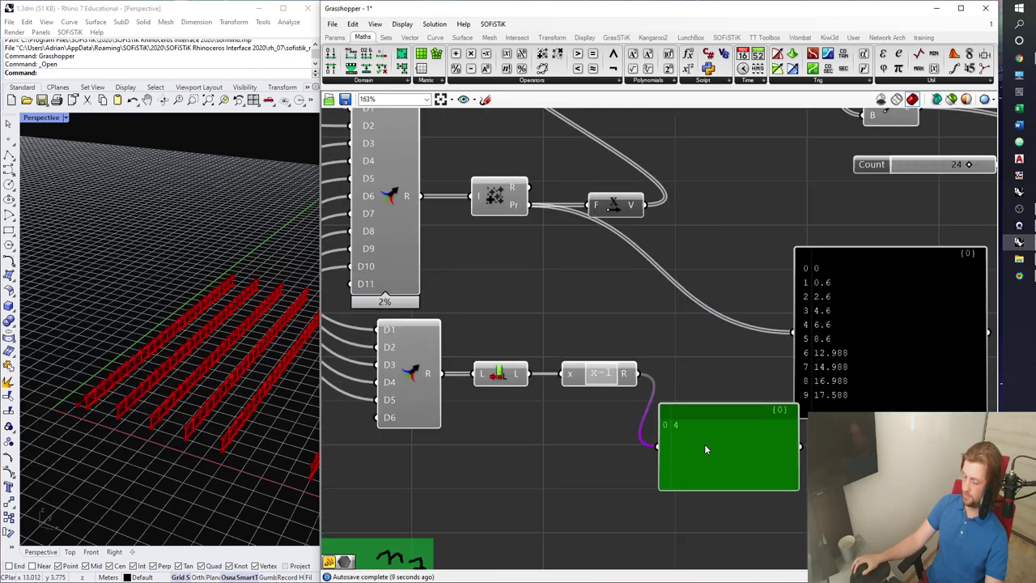
pyautogui.scroll(2, 567, 409)
pyautogui.click(576, 394)
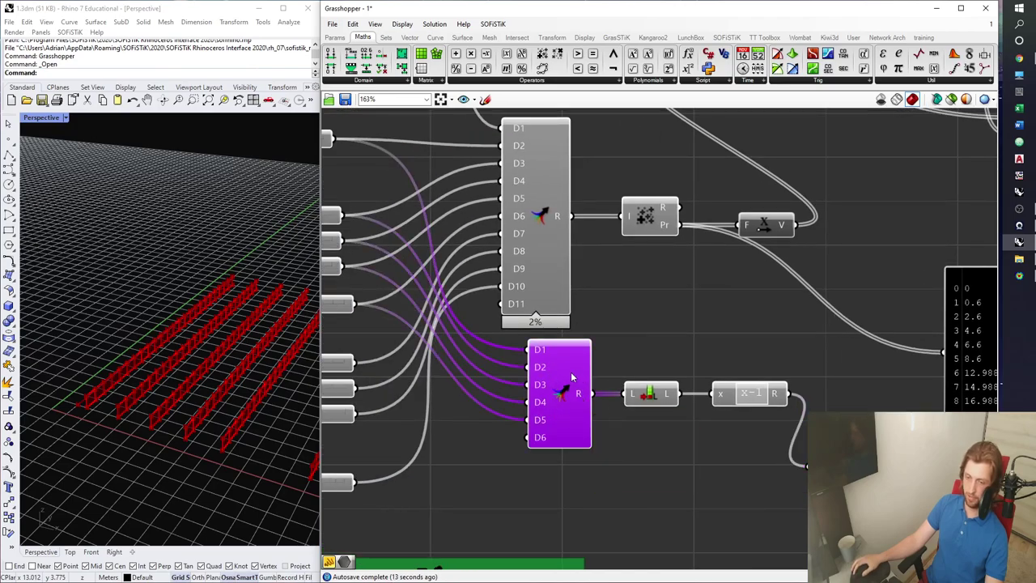
pyautogui.keyDown('shift'); pyautogui.moveTo(275, 447); pyautogui.dragTo(259, 435, button='right'); pyautogui.keyUp('shift')
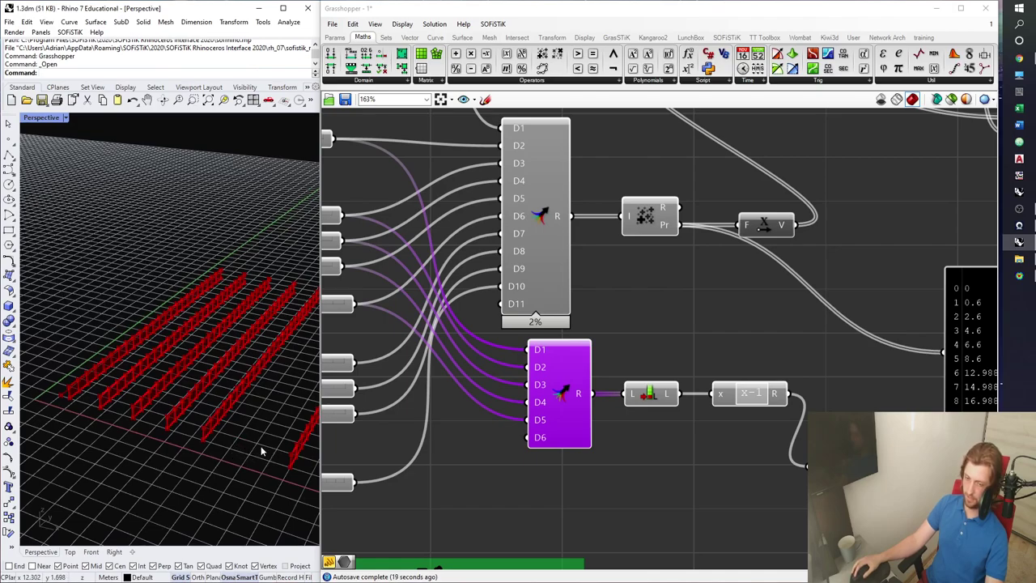
pyautogui.moveTo(245, 447)
pyautogui.mouseDown(button='right')
pyautogui.moveTo(266, 442)
pyautogui.moveTo(232, 432)
pyautogui.moveTo(248, 435)
pyautogui.mouseUp(button='right')
pyautogui.moveTo(515, 399); pyautogui.dragTo(607, 400, button='right')
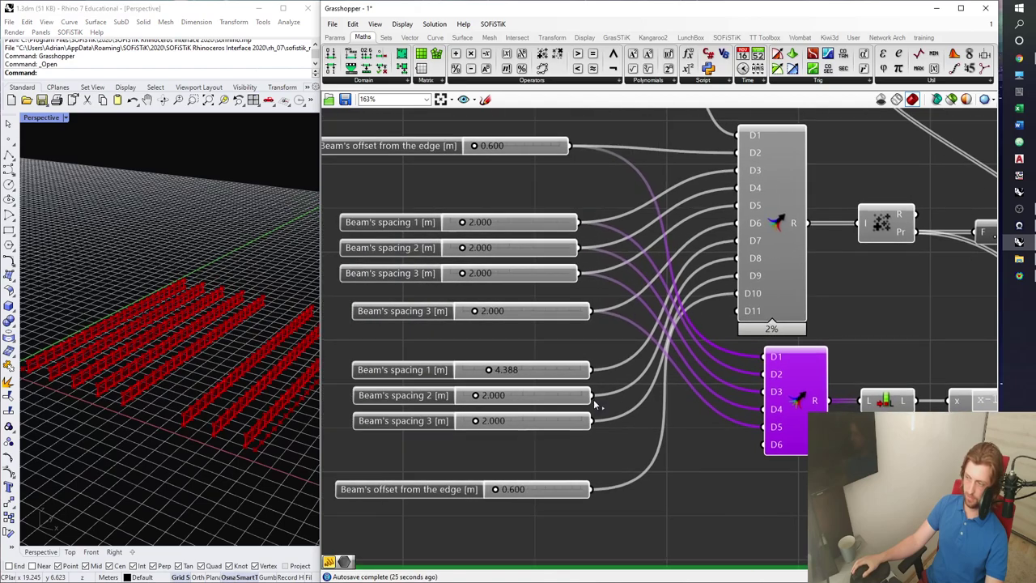
pyautogui.scroll(-5, 573, 411)
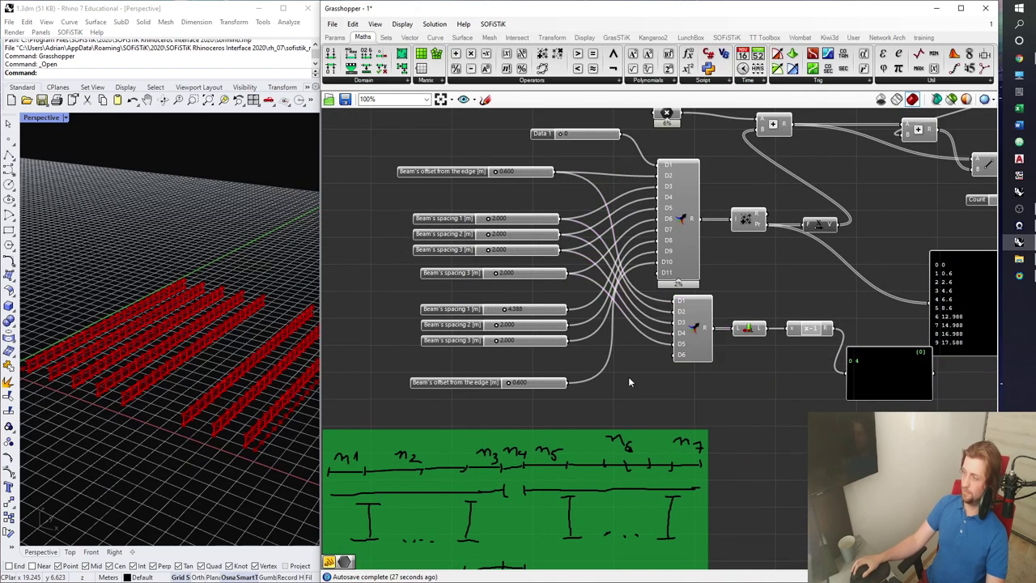
# Save the definition and shift the count panel slightly below and closer to the x-1 expression
pyautogui.hotkey('ctrl', 's')
pyautogui.moveTo(815, 379); pyautogui.dragTo(718, 361, button='right')
pyautogui.moveTo(773, 304); pyautogui.dragTo(758, 316)
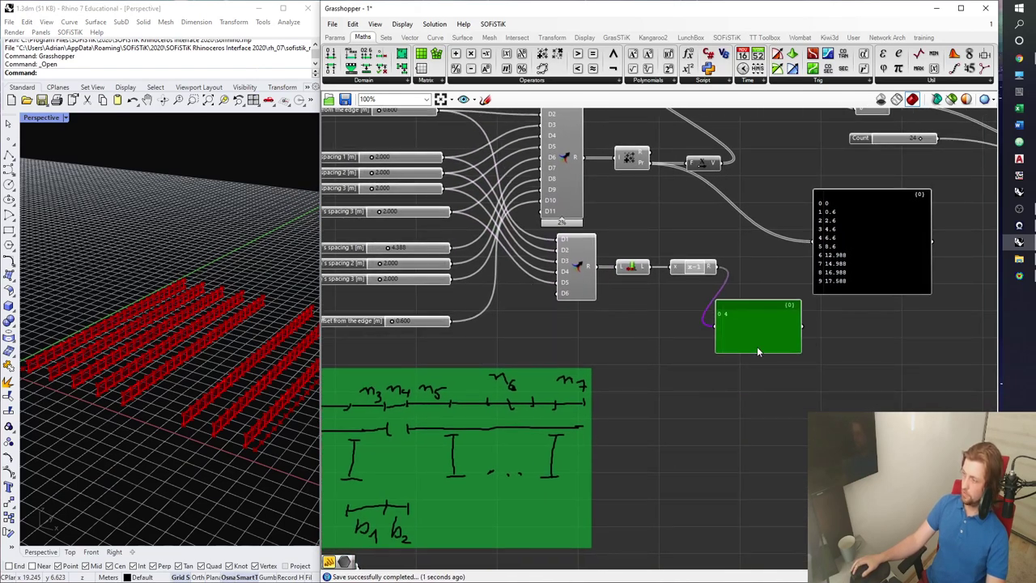
pyautogui.moveTo(757, 334); pyautogui.dragTo(779, 276, button='right')
pyautogui.scroll(3, 749, 281)
pyautogui.moveTo(785, 221); pyautogui.dragTo(757, 283, button='right')
pyautogui.click(757, 283)
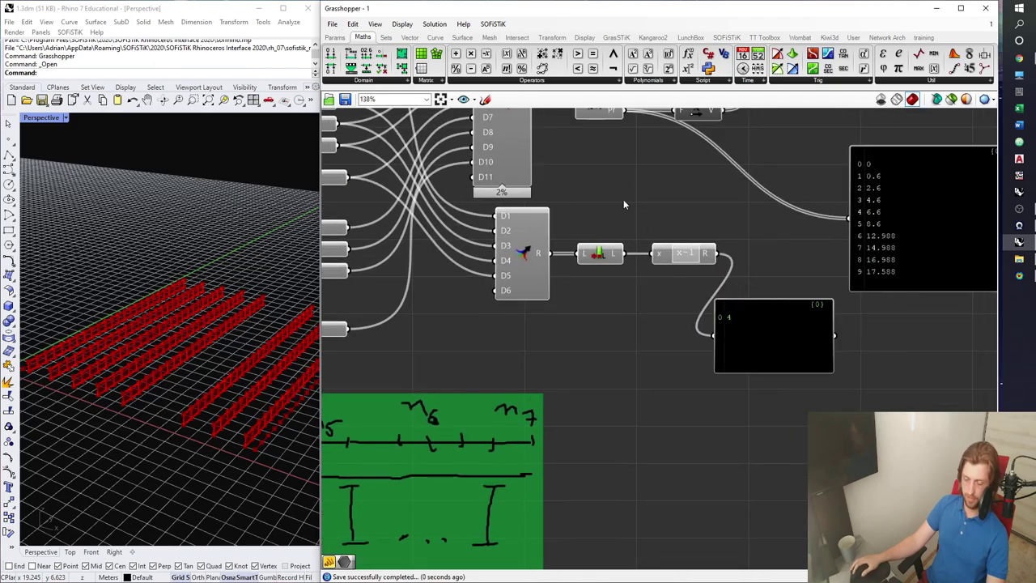
# Add a Duplicate Data component near the count panel and wire the x-1 expression result into its N input
pyautogui.click(387, 38)
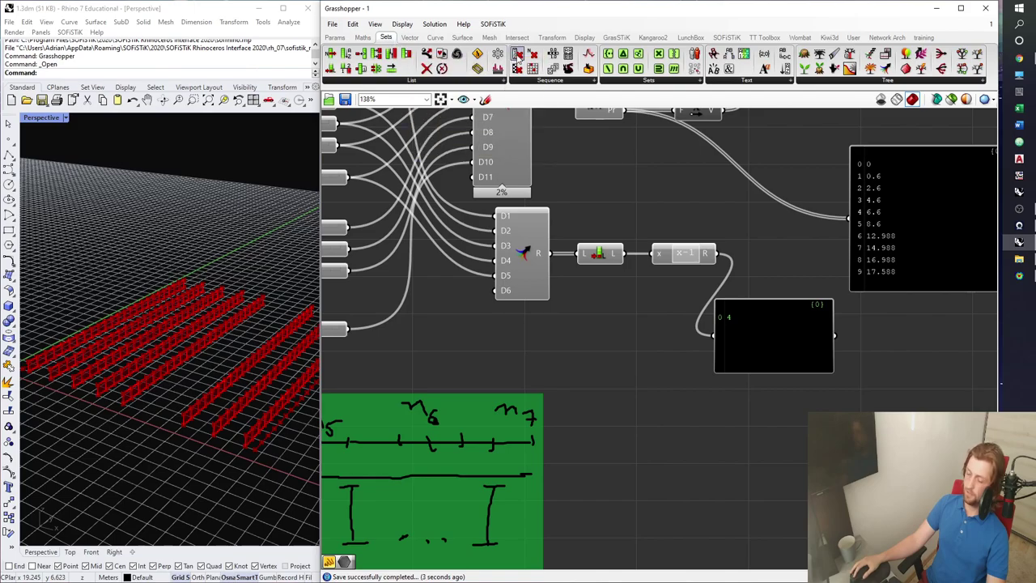
pyautogui.click(567, 83)
pyautogui.moveTo(549, 183); pyautogui.dragTo(685, 354)
pyautogui.scroll(3, 660, 357)
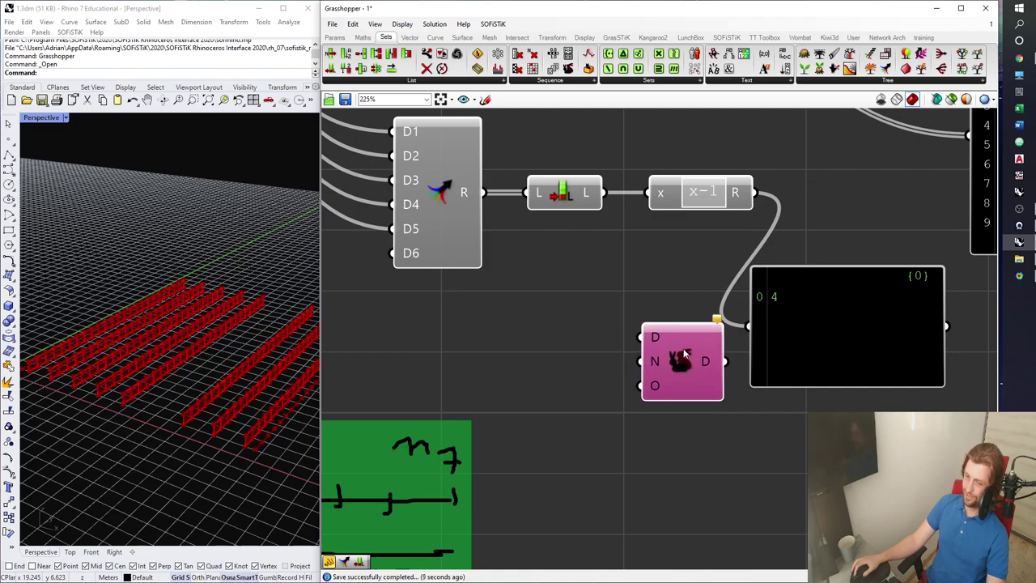
pyautogui.scroll(-3, 684, 354)
pyautogui.click(773, 324)
pyautogui.moveTo(731, 256); pyautogui.dragTo(686, 361)
pyautogui.scroll(2, 663, 359)
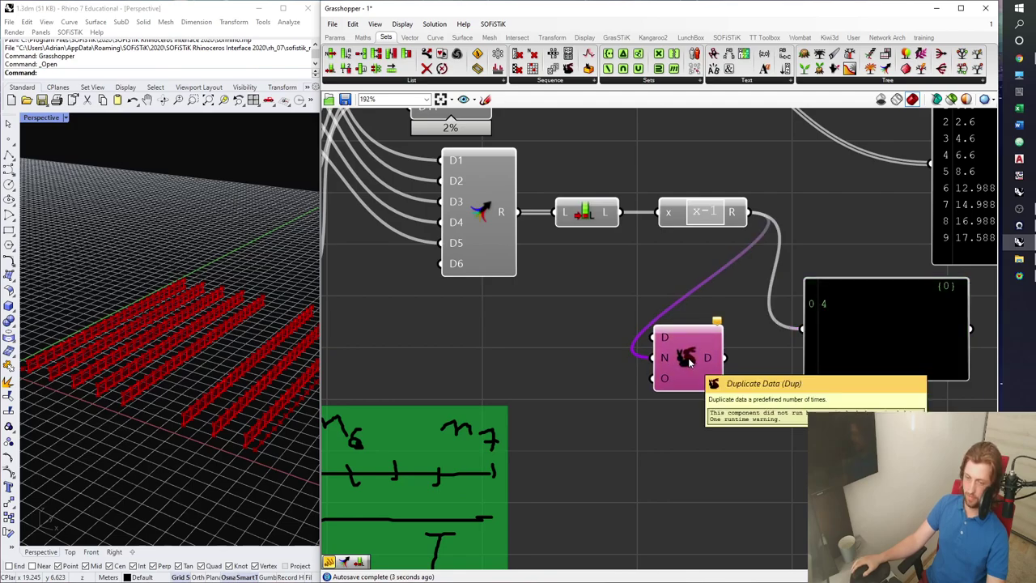
# Place the Duplicate Data component beside the n1 to n7 sliders and wire the n2 slider into its D input
pyautogui.scroll(-2, 684, 375)
pyautogui.scroll(-1, 688, 383)
pyautogui.moveTo(689, 384); pyautogui.dragTo(704, 323, button='right')
pyautogui.scroll(-1, 705, 323)
pyautogui.moveTo(704, 323); pyautogui.dragTo(650, 500)
pyautogui.moveTo(650, 494); pyautogui.dragTo(778, 353, button='right')
pyautogui.moveTo(778, 351); pyautogui.dragTo(595, 430)
pyautogui.scroll(1, 527, 417)
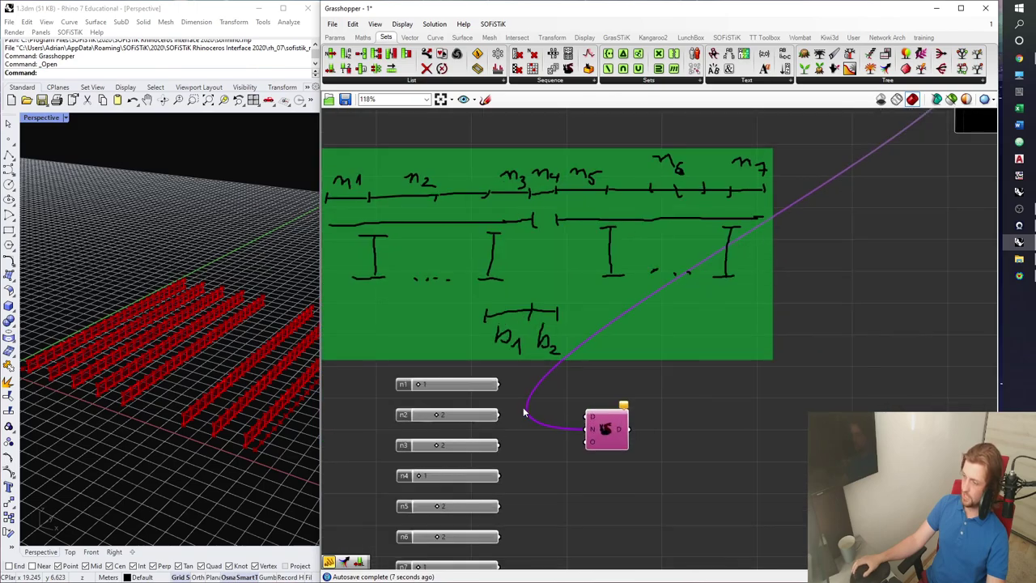
pyautogui.moveTo(500, 416); pyautogui.dragTo(575, 423)
# Delete the panel listing the beam positions and shift the smaller Merge, List Length, x-1 expression and count panel aside to make room
pyautogui.moveTo(438, 233); pyautogui.dragTo(589, 226, button='right')
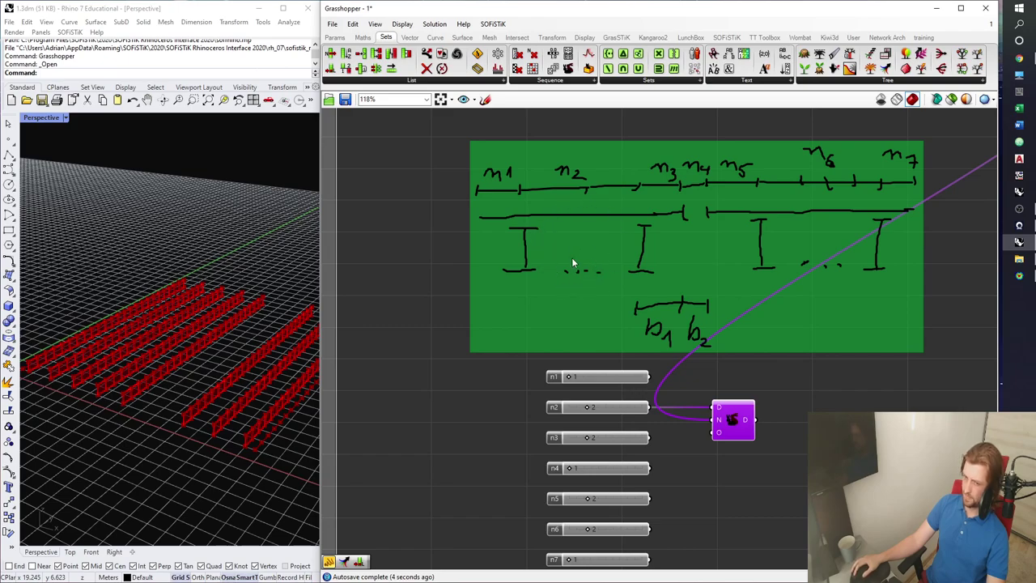
pyautogui.moveTo(679, 382); pyautogui.dragTo(607, 304, button='right')
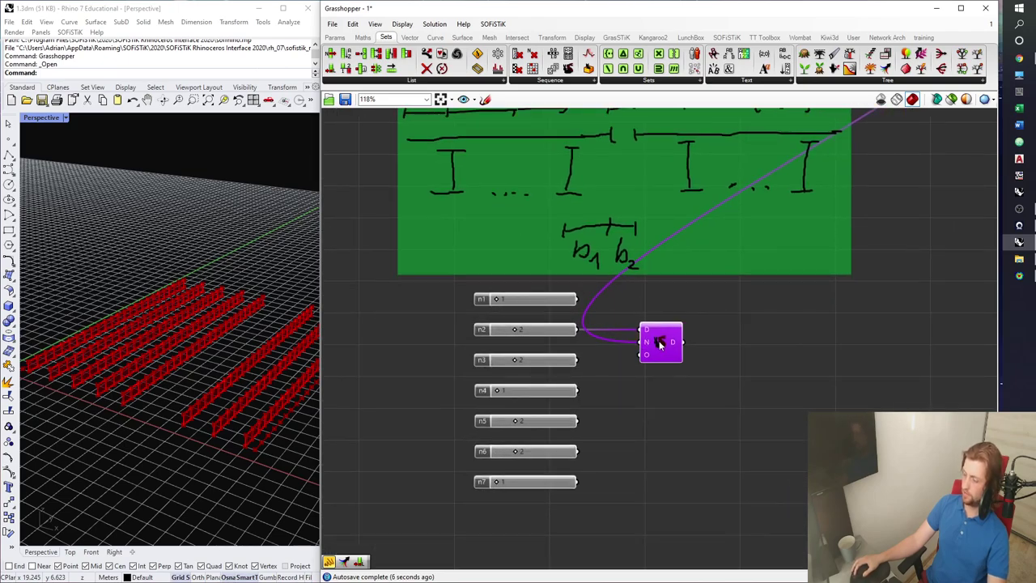
pyautogui.moveTo(594, 205); pyautogui.dragTo(607, 325, button='right')
pyautogui.scroll(-2, 691, 246)
pyautogui.moveTo(728, 280); pyautogui.dragTo(523, 483, button='right')
pyautogui.scroll(1, 571, 316)
pyautogui.click(834, 316)
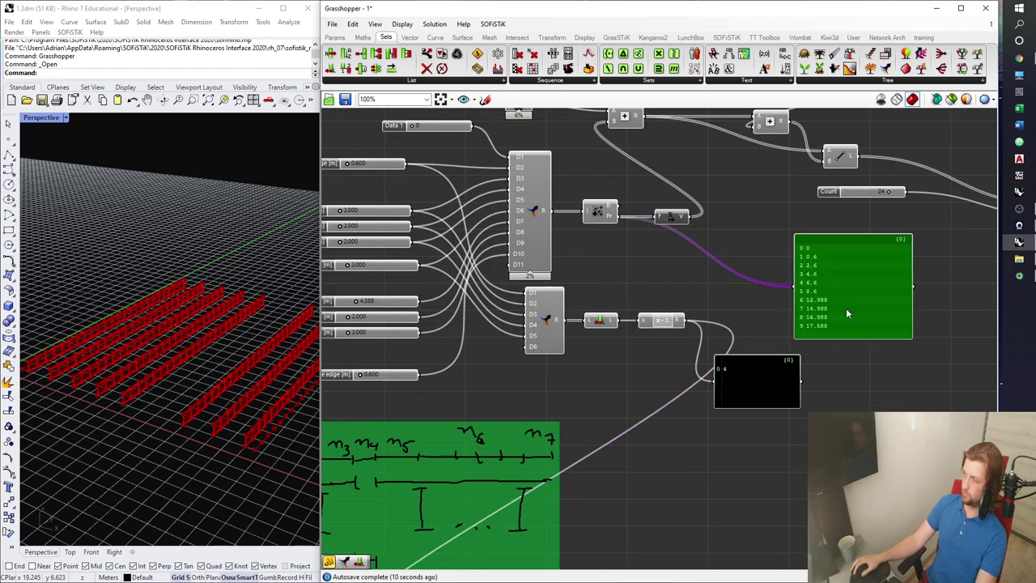
pyautogui.press('Delete')
pyautogui.moveTo(835, 427)
pyautogui.mouseDown()
pyautogui.moveTo(581, 300)
pyautogui.moveTo(560, 314)
pyautogui.moveTo(628, 324)
pyautogui.mouseUp()
pyautogui.keyDown('ctrl'); pyautogui.click(524, 430); pyautogui.keyUp('ctrl')
pyautogui.click(591, 354)
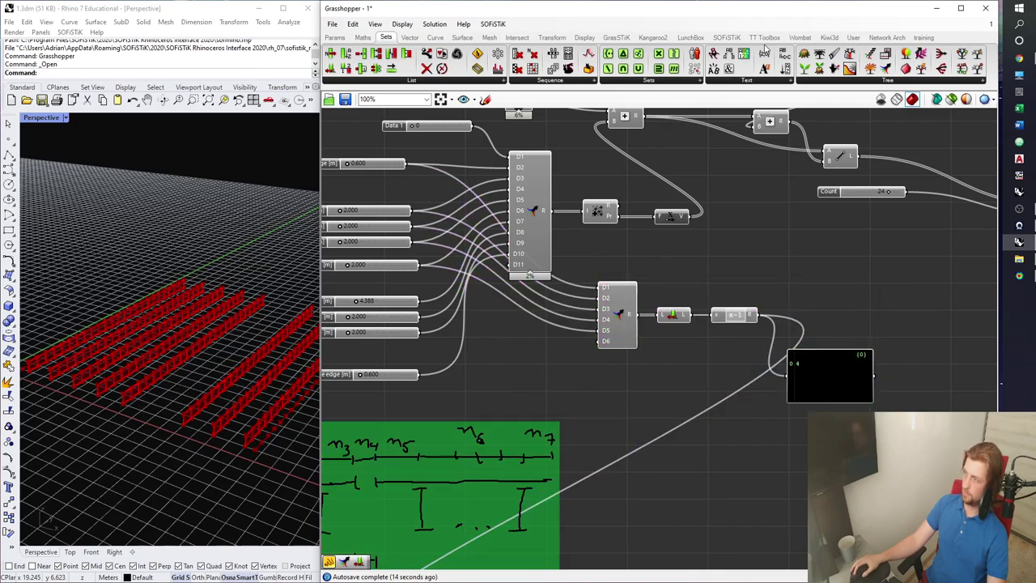
# Add a new Merge component and wire the second beam group's spacing 1, 2 and 3 sliders into D1, D2 and D3
pyautogui.click(886, 69)
pyautogui.click(519, 360)
pyautogui.moveTo(456, 329); pyautogui.dragTo(619, 306, button='right')
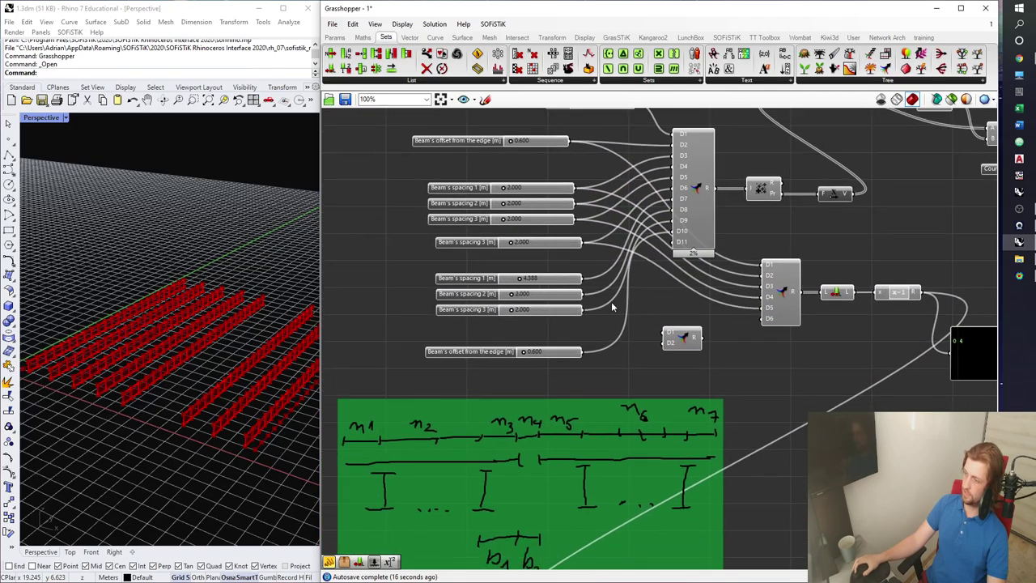
pyautogui.scroll(2, 619, 310)
pyautogui.click(438, 274)
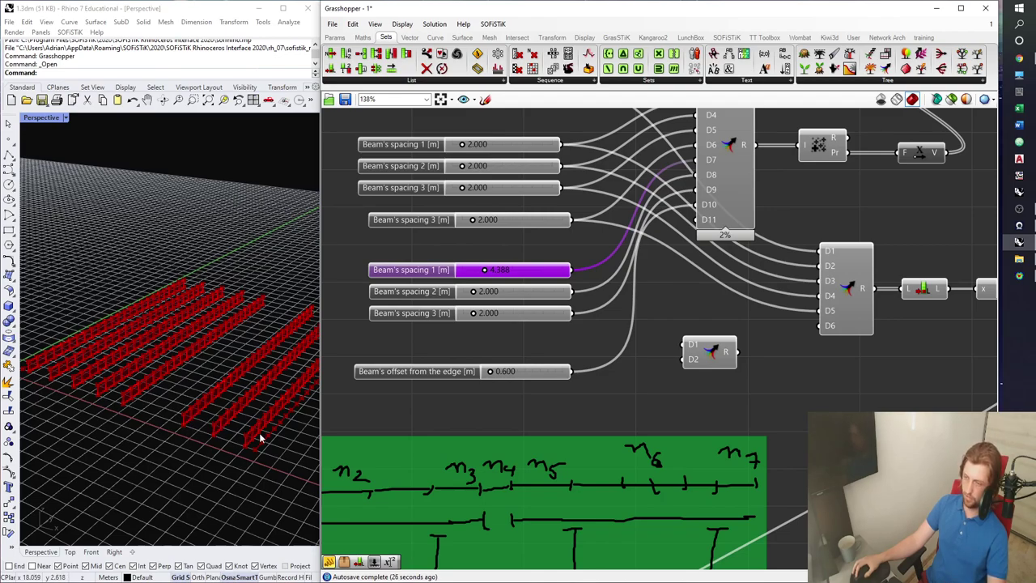
pyautogui.moveTo(579, 271); pyautogui.dragTo(690, 344)
pyautogui.moveTo(576, 295); pyautogui.dragTo(689, 351)
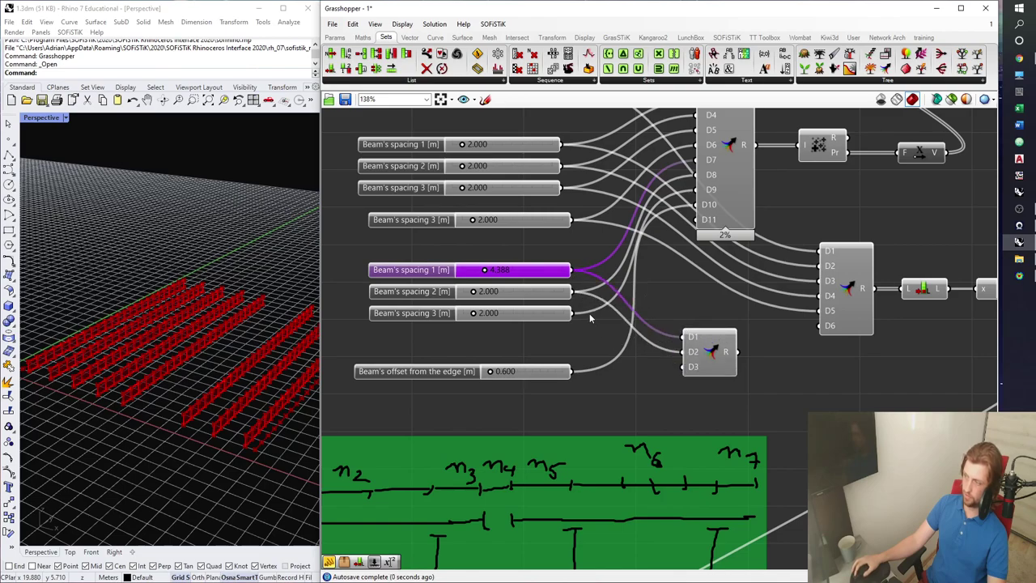
pyautogui.moveTo(626, 353); pyautogui.dragTo(725, 374)
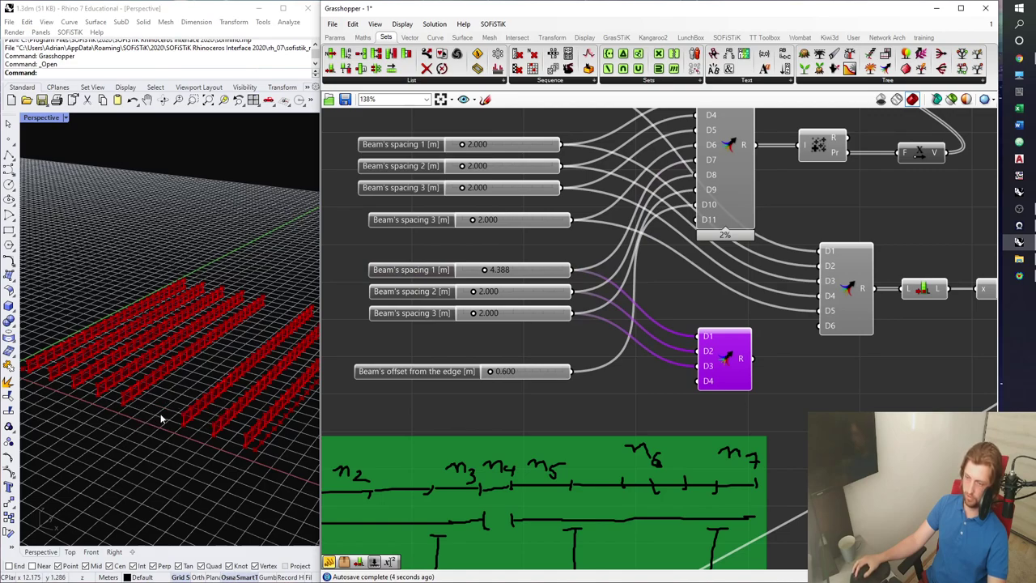
# Copy the List Length, x-1 expression and panel, feed the copies from the new Merge, arrange them, and save the definition
pyautogui.moveTo(786, 390); pyautogui.dragTo(557, 374, button='right')
pyautogui.moveTo(790, 314); pyautogui.dragTo(662, 360)
pyautogui.hotkey('ctrl', 'c')
pyautogui.hotkey('ctrl', 'v')
pyautogui.moveTo(528, 345); pyautogui.dragTo(638, 362)
pyautogui.moveTo(508, 354); pyautogui.dragTo(584, 373)
pyautogui.moveTo(787, 362); pyautogui.dragTo(851, 358)
pyautogui.moveTo(912, 389); pyautogui.dragTo(918, 387)
pyautogui.scroll(-3, 781, 397)
pyautogui.moveTo(771, 360); pyautogui.dragTo(805, 99, button='right')
pyautogui.moveTo(647, 319); pyautogui.dragTo(647, 347, button='right')
pyautogui.hotkey('ctrl', 's')
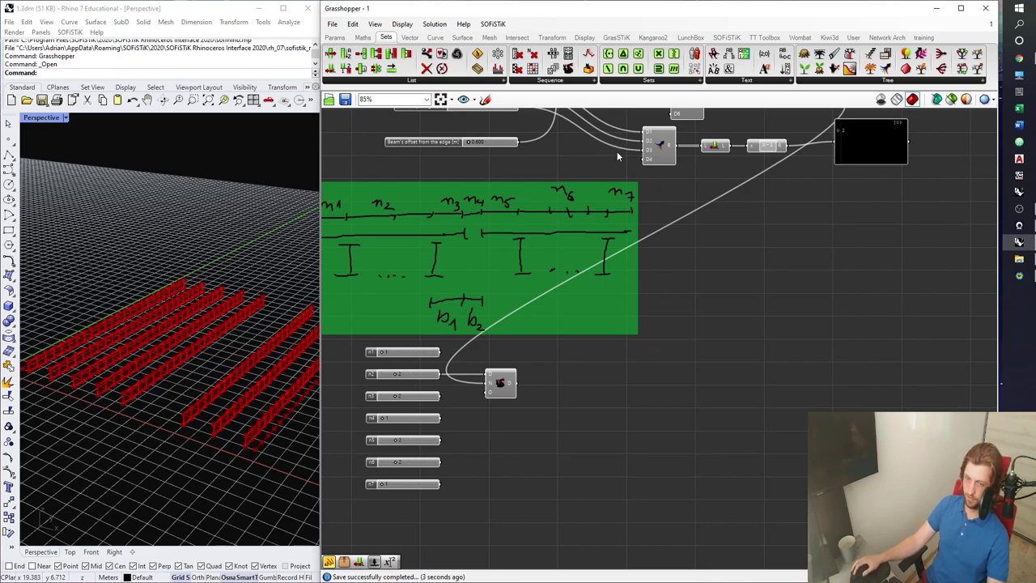
# Add a second Duplicate Data component below the copied expression and wire the n6 slider into its D input
pyautogui.moveTo(567, 77); pyautogui.dragTo(776, 200)
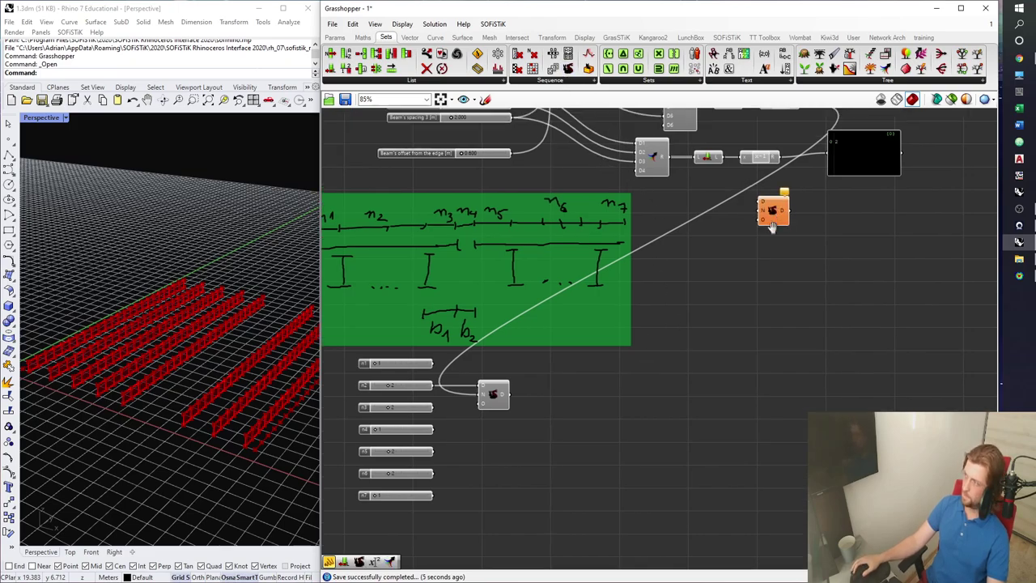
pyautogui.scroll(3, 732, 307)
pyautogui.scroll(2, 732, 306)
pyautogui.moveTo(714, 316); pyautogui.dragTo(636, 402)
pyautogui.scroll(-3, 585, 474)
pyautogui.moveTo(585, 475); pyautogui.dragTo(868, 224, button='right')
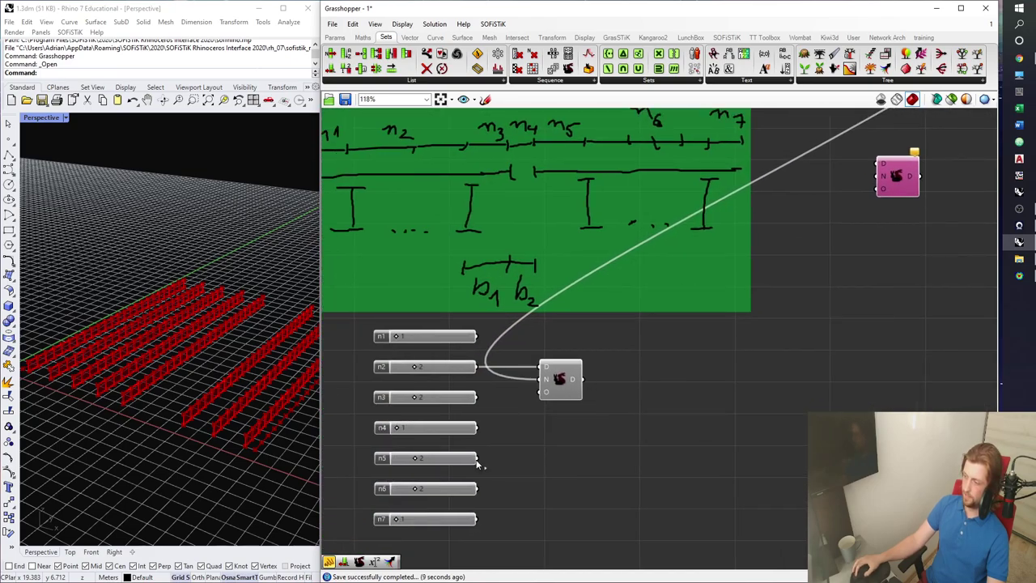
pyautogui.moveTo(622, 186); pyautogui.dragTo(612, 207, button='right')
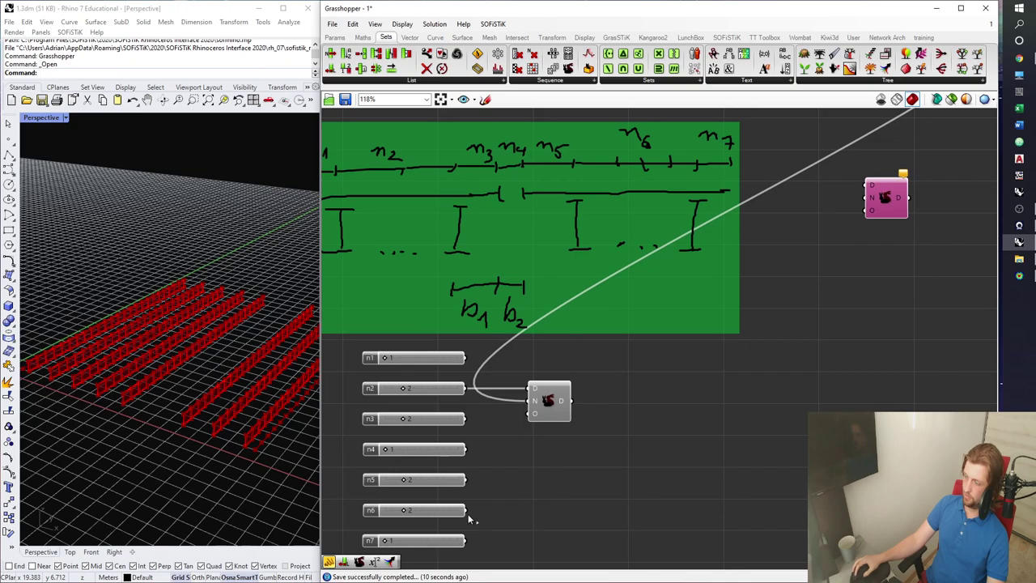
pyautogui.moveTo(466, 509); pyautogui.dragTo(865, 186)
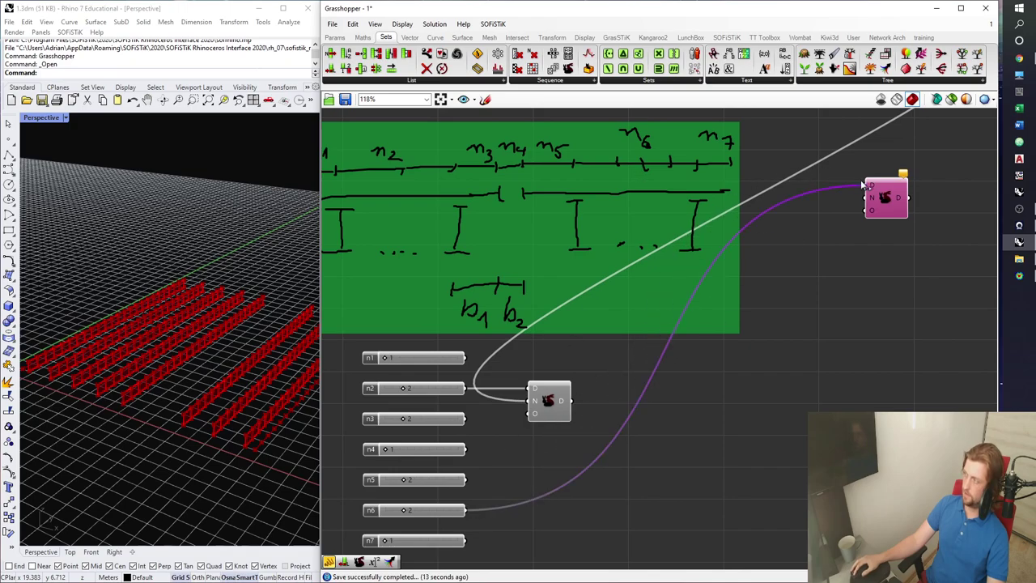
# Move the second Duplicate Data component under the copied expression and wire the copied List Length output directly into its N input
pyautogui.moveTo(883, 216); pyautogui.dragTo(663, 462, button='right')
pyautogui.moveTo(662, 462); pyautogui.dragTo(709, 387)
pyautogui.scroll(4, 704, 376)
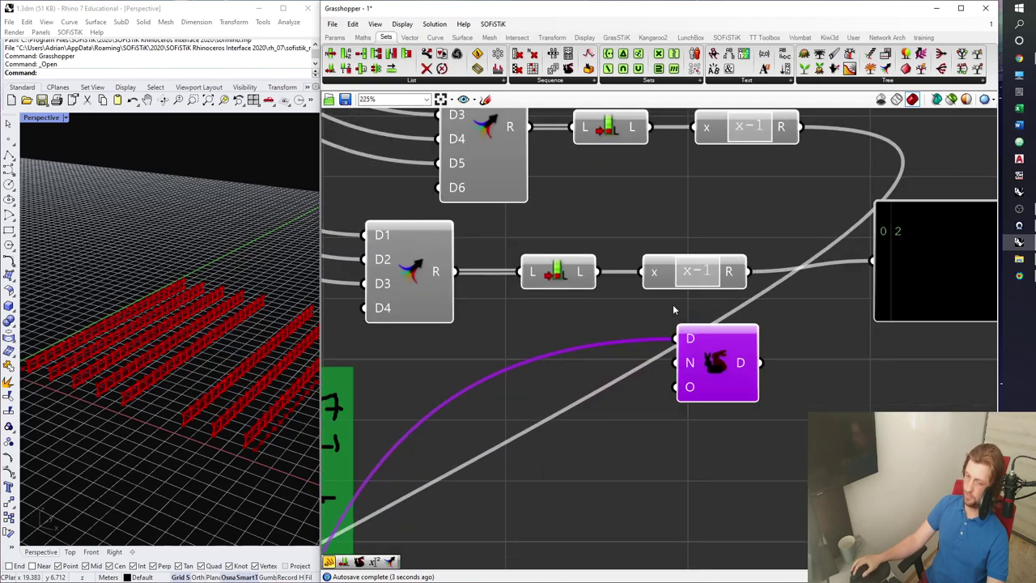
pyautogui.click(700, 279)
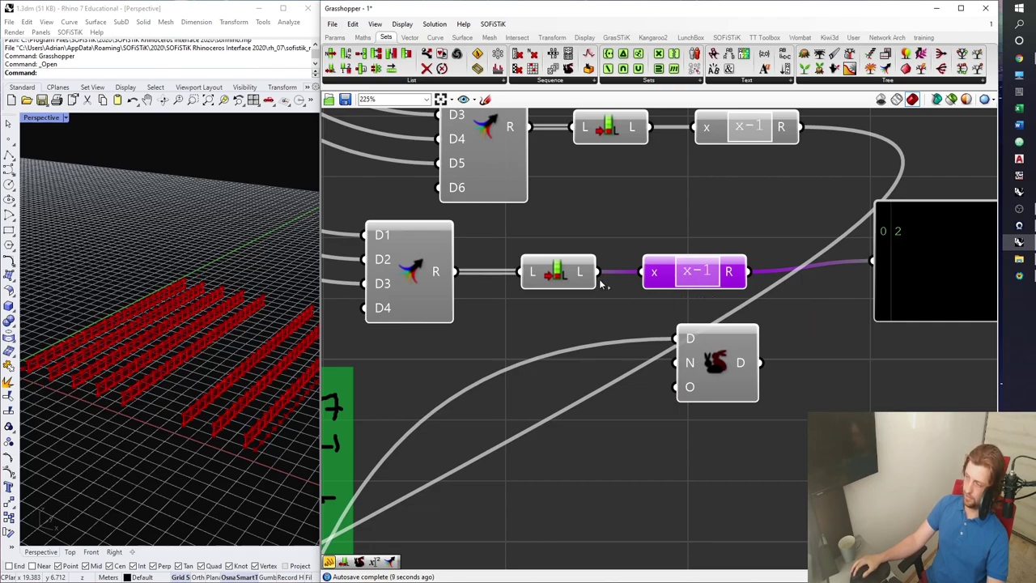
pyautogui.moveTo(600, 277); pyautogui.dragTo(679, 361)
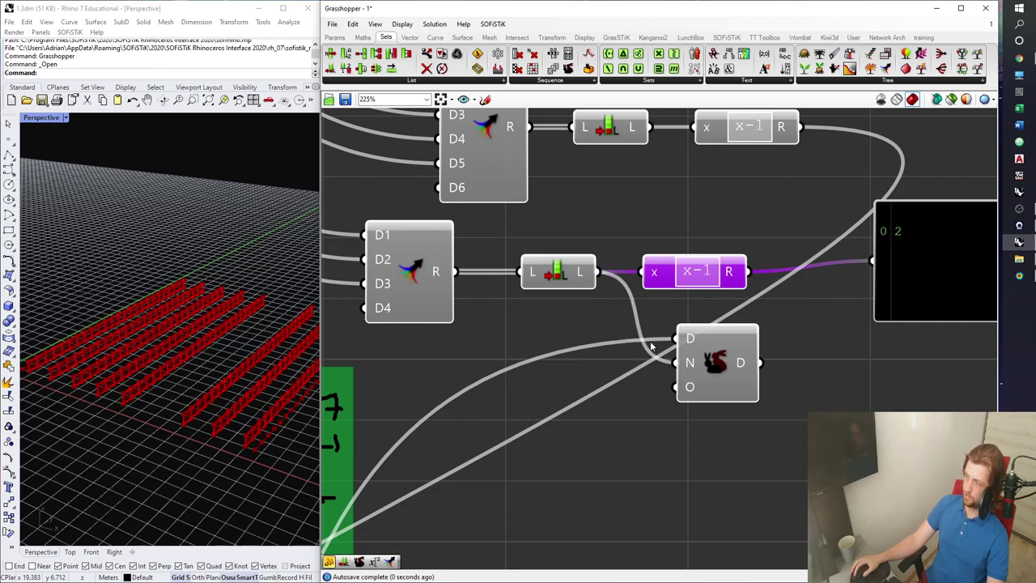
# Apply an expression directly to the N input of the second Duplicate Data component
pyautogui.moveTo(587, 279)
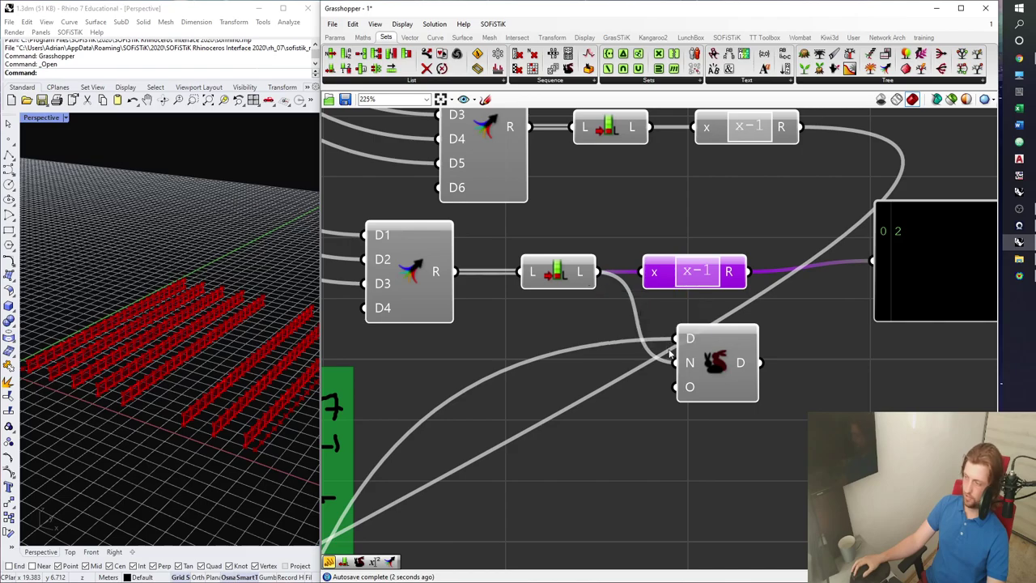
pyautogui.moveTo(689, 362)
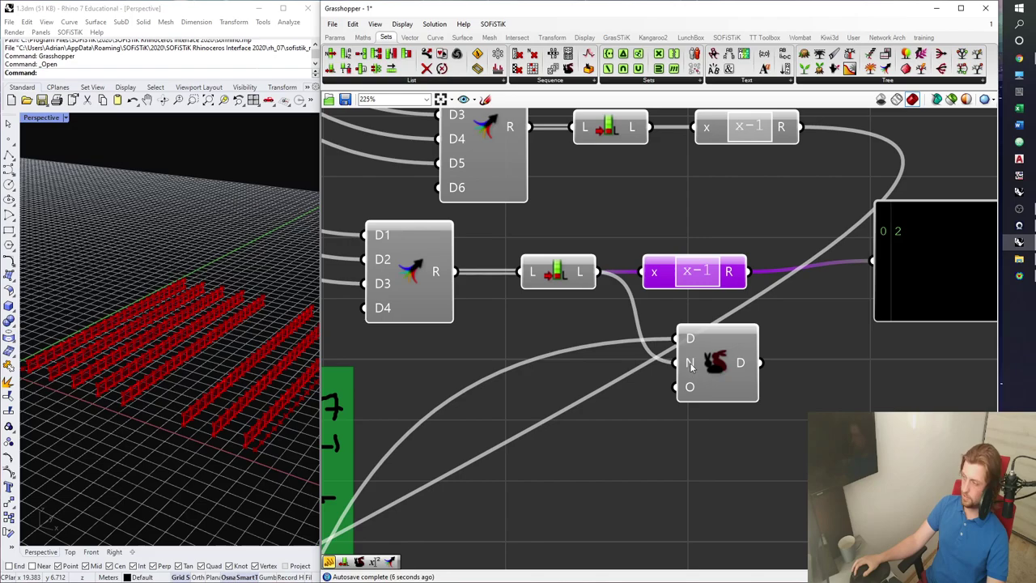
pyautogui.rightClick(690, 363)
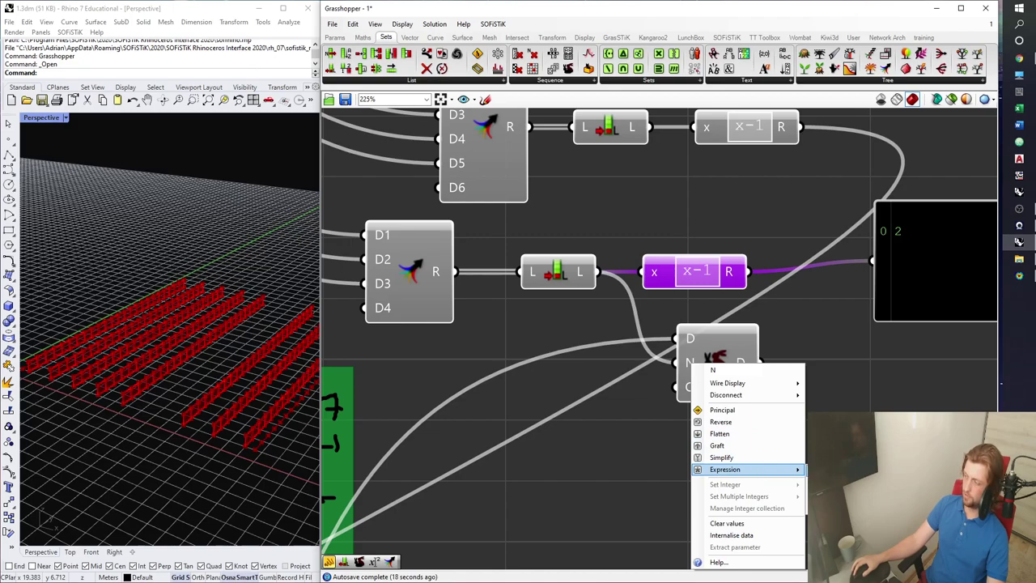
pyautogui.click(842, 470)
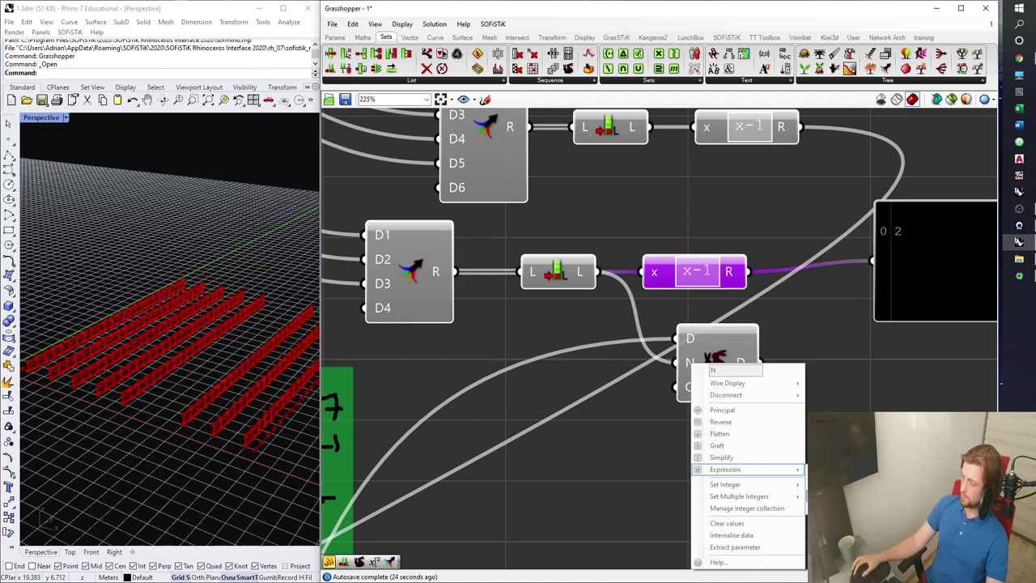
pyautogui.click(843, 497)
pyautogui.click(784, 469)
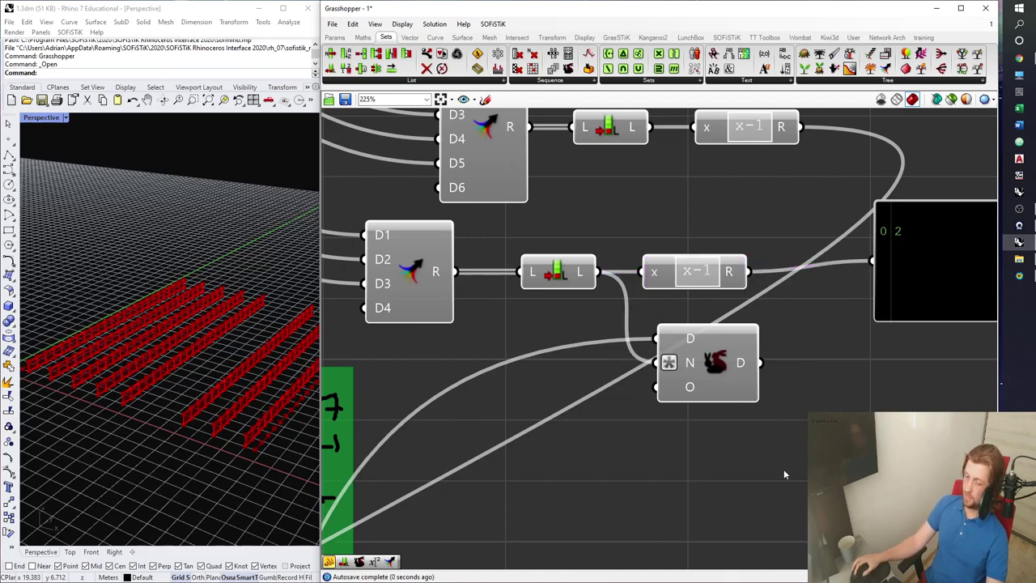
pyautogui.moveTo(725, 375); pyautogui.dragTo(684, 394, button='right')
pyautogui.moveTo(669, 390); pyautogui.dragTo(674, 391)
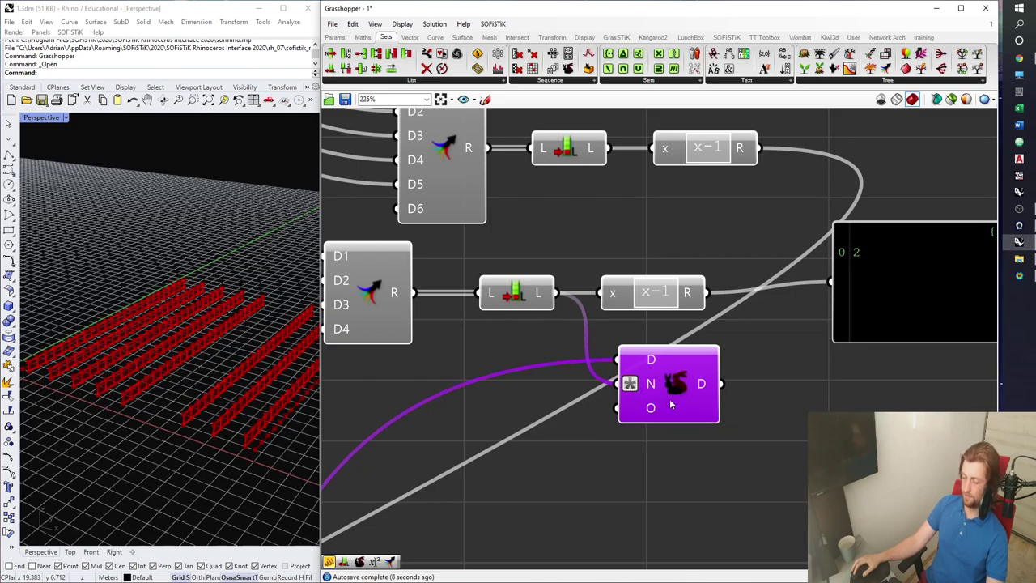
# Copy the panel below the original and feed it from the second Duplicate Data component's D output
pyautogui.scroll(-1, 671, 403)
pyautogui.moveTo(682, 402); pyautogui.dragTo(619, 414, button='right')
pyautogui.click(817, 353)
pyautogui.hotkey('ctrl', 'c')
pyautogui.hotkey('ctrl', 'v')
pyautogui.moveTo(817, 331); pyautogui.dragTo(811, 440)
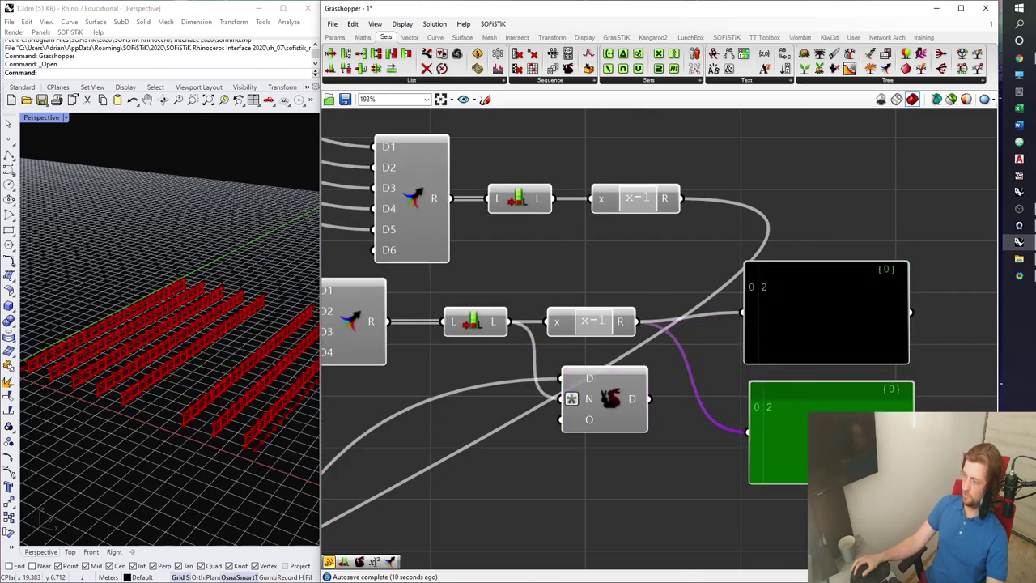
pyautogui.moveTo(652, 398); pyautogui.dragTo(739, 443)
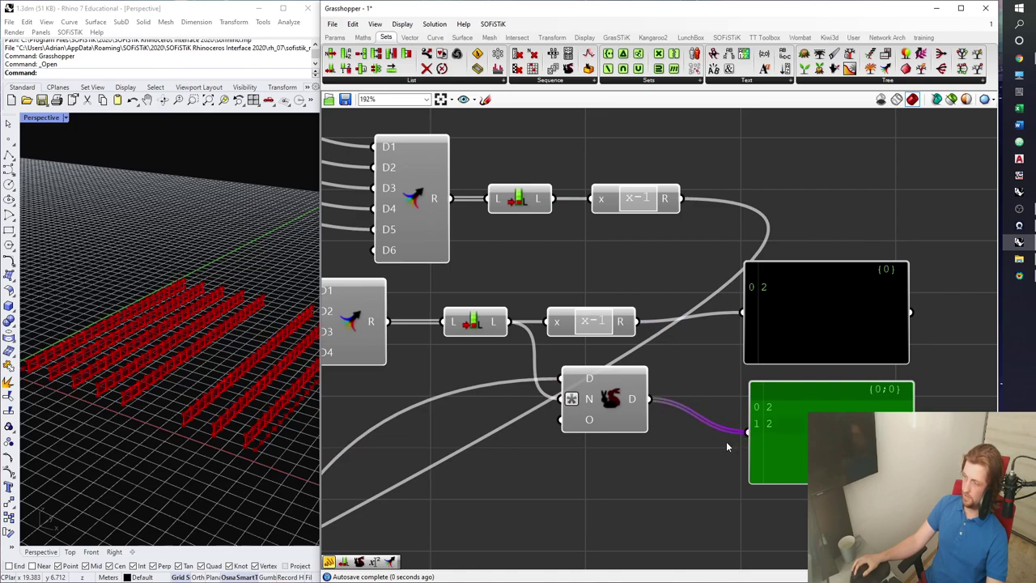
# Add a third Duplicate Data component and place it next to the second one
pyautogui.scroll(-5, 677, 400)
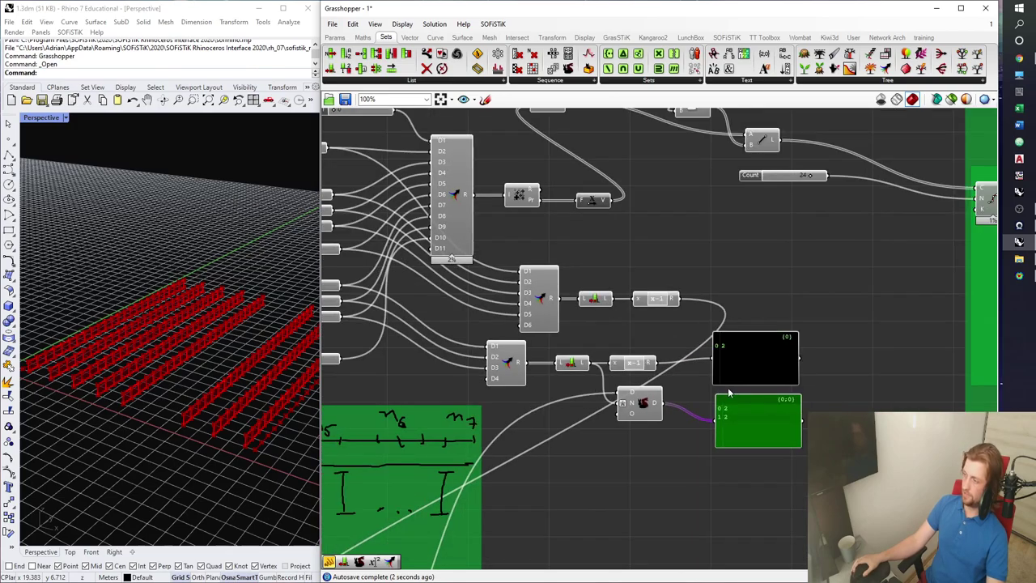
pyautogui.click(569, 68)
pyautogui.click(701, 202)
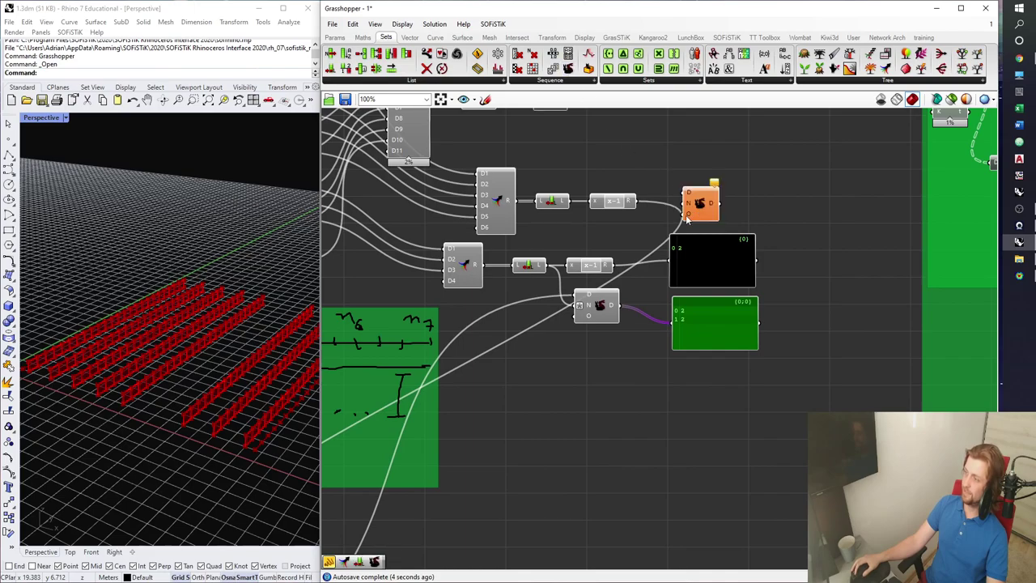
pyautogui.scroll(3, 617, 248)
pyautogui.moveTo(738, 193); pyautogui.dragTo(639, 355)
# Wire n6 into D and the copied x-1 expression into N of the third Duplicate Data, and show its output in the original panel
pyautogui.doubleClick(500, 327)
pyautogui.moveTo(514, 327); pyautogui.dragTo(554, 424)
pyautogui.moveTo(608, 279); pyautogui.dragTo(595, 450)
pyautogui.click(507, 329)
pyautogui.press('Delete')
pyautogui.moveTo(769, 267); pyautogui.dragTo(768, 456)
pyautogui.moveTo(615, 437); pyautogui.dragTo(639, 473)
pyautogui.moveTo(756, 535); pyautogui.dragTo(627, 462)
pyautogui.moveTo(628, 462); pyautogui.dragTo(624, 493)
pyautogui.click(640, 449)
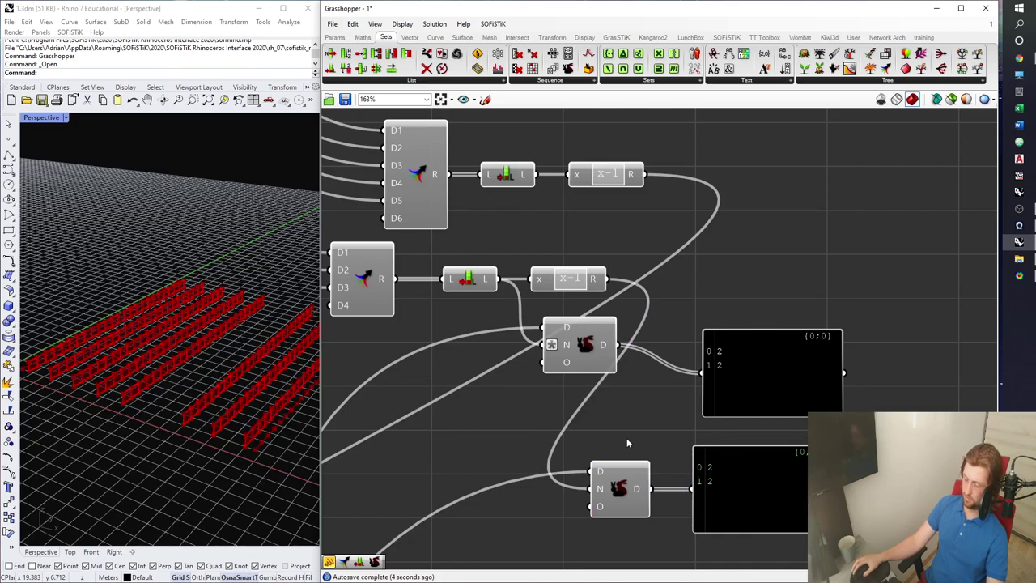
# Set the n6 slider to 3 and compare the output panels of the second and third Duplicate Data components
pyautogui.scroll(-4, 622, 440)
pyautogui.moveTo(606, 446); pyautogui.dragTo(878, 139, button='right')
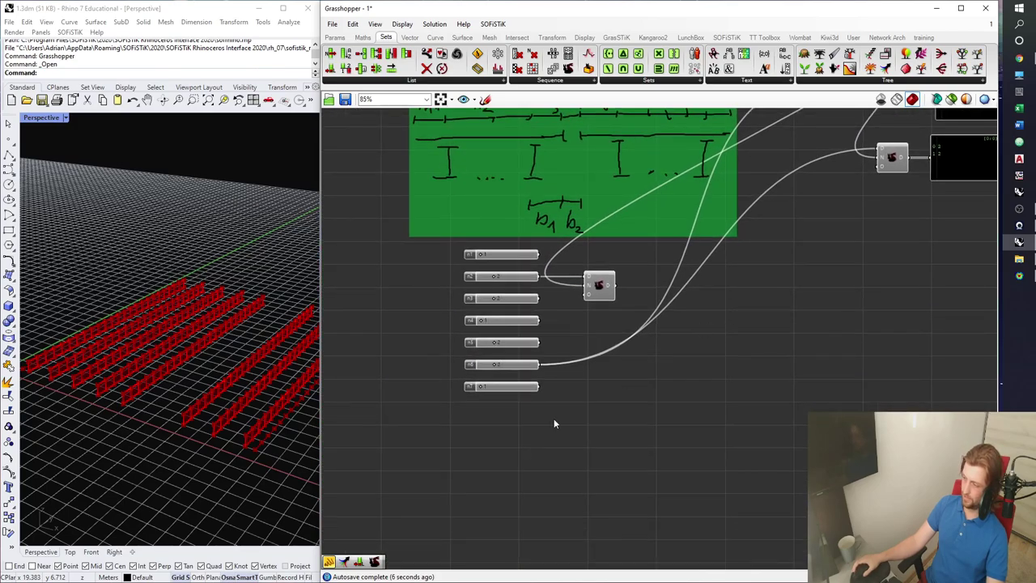
pyautogui.scroll(5, 486, 398)
pyautogui.moveTo(513, 327); pyautogui.dragTo(542, 325)
pyautogui.scroll(-2, 583, 322)
pyautogui.moveTo(641, 316); pyautogui.dragTo(324, 551, button='right')
pyautogui.moveTo(654, 383); pyautogui.dragTo(357, 552, button='right')
pyautogui.scroll(3, 690, 319)
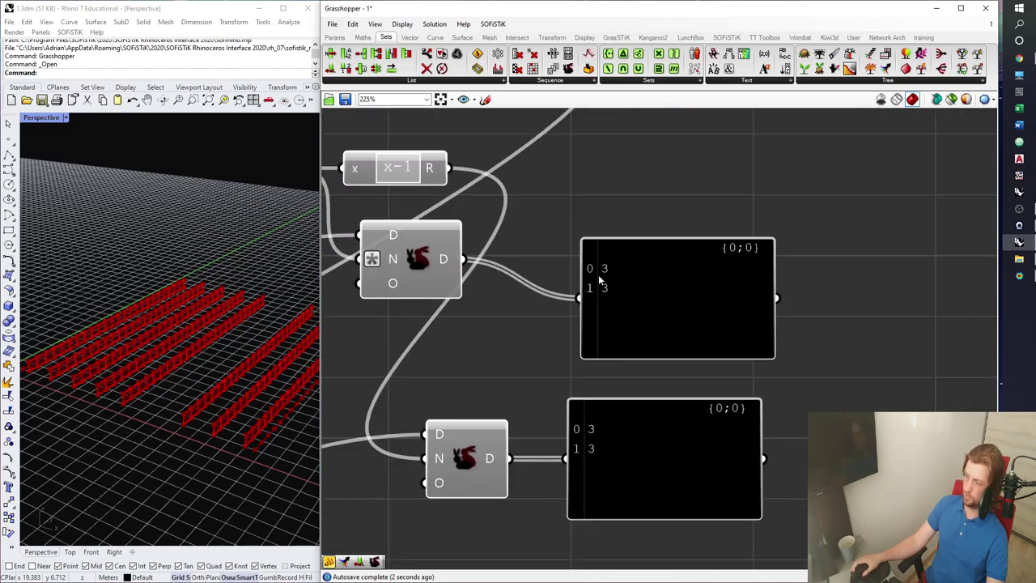
pyautogui.scroll(-2, 613, 318)
pyautogui.moveTo(588, 344); pyautogui.dragTo(668, 343, button='right')
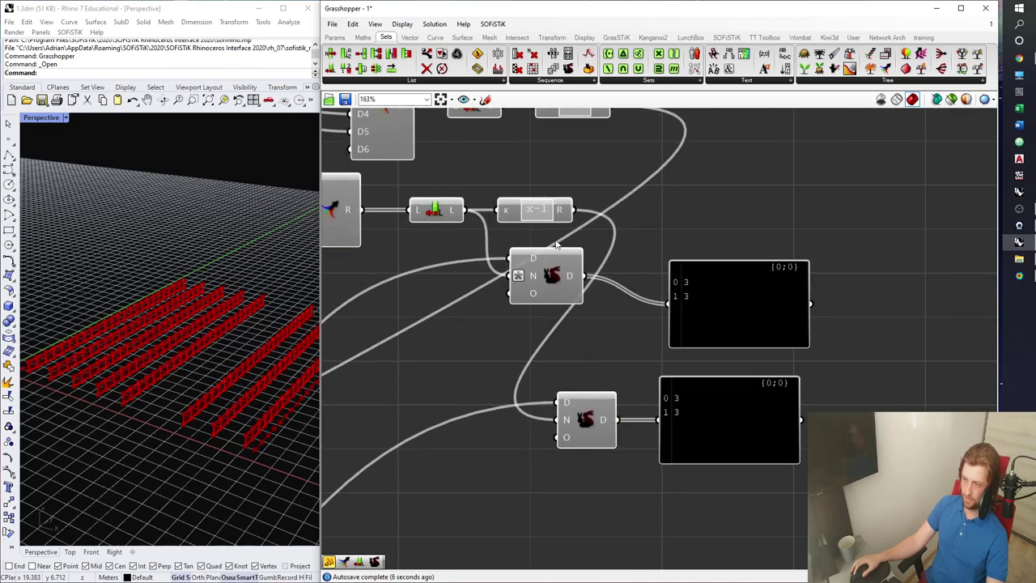
# Move the x-1 expression in front of the third Duplicate Data and inspect the expression on the second one's N input
pyautogui.moveTo(541, 217); pyautogui.dragTo(494, 427)
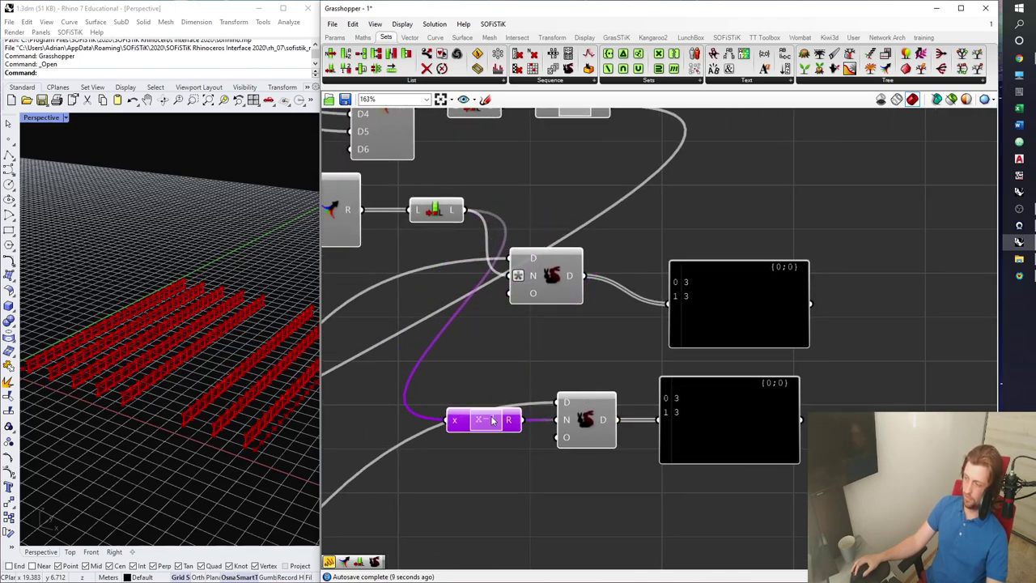
pyautogui.click(507, 447)
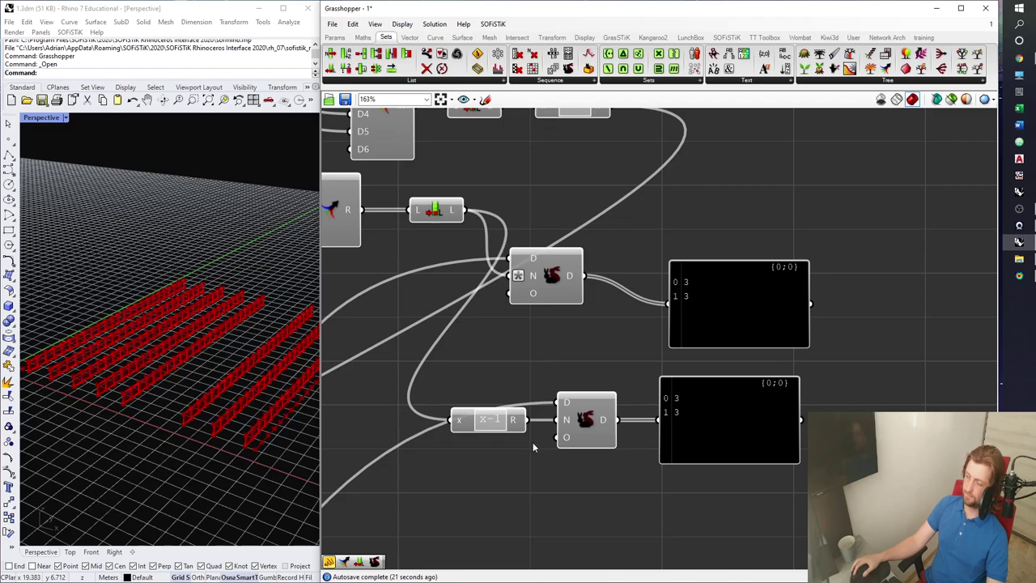
pyautogui.moveTo(532, 277)
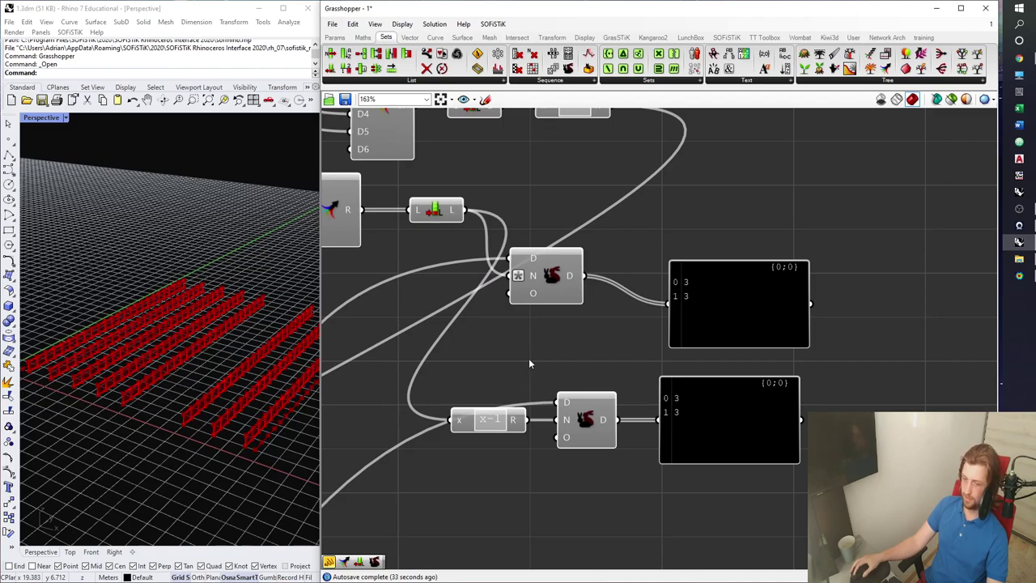
pyautogui.rightClick(526, 276)
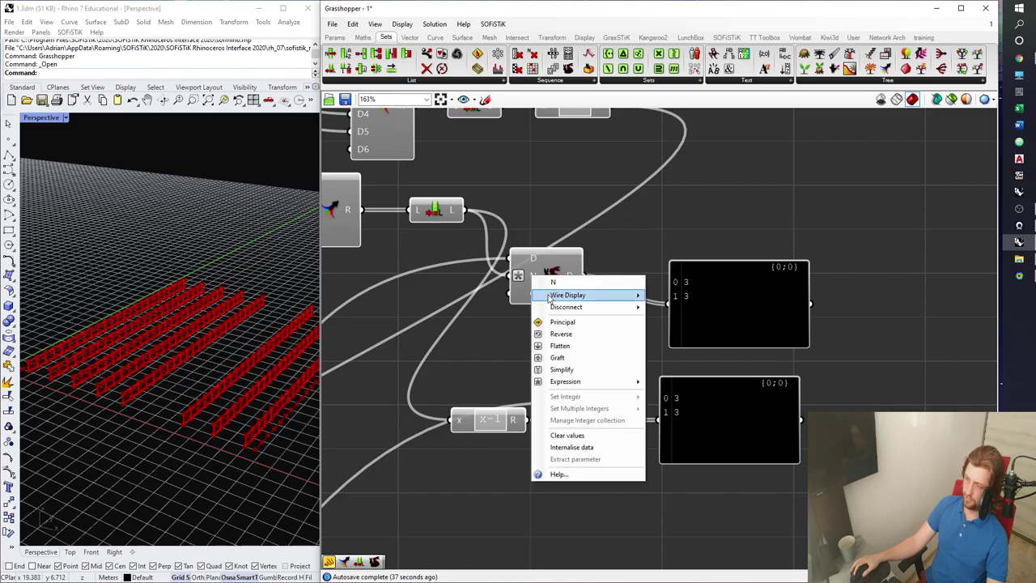
pyautogui.moveTo(611, 383)
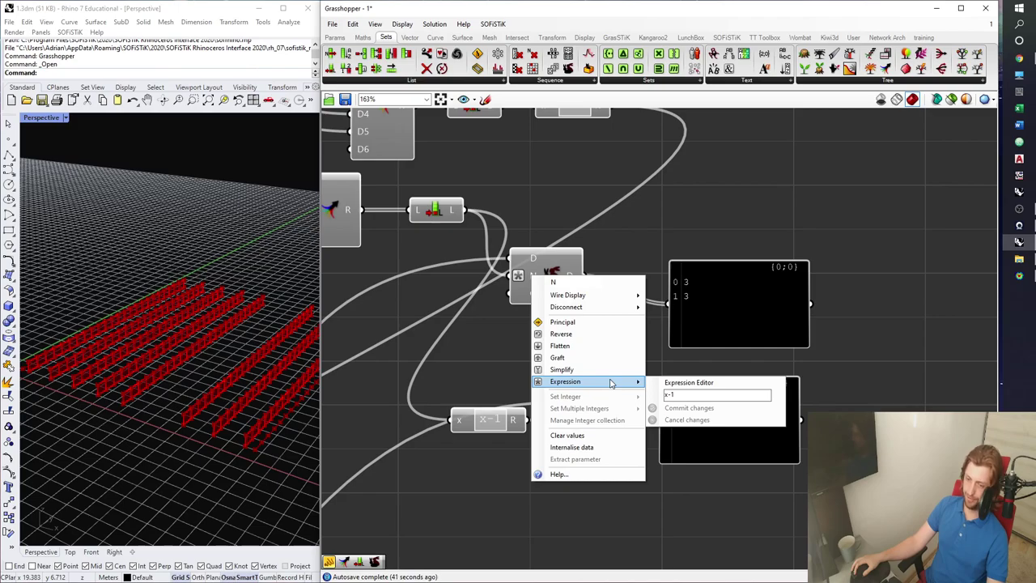
pyautogui.click(671, 360)
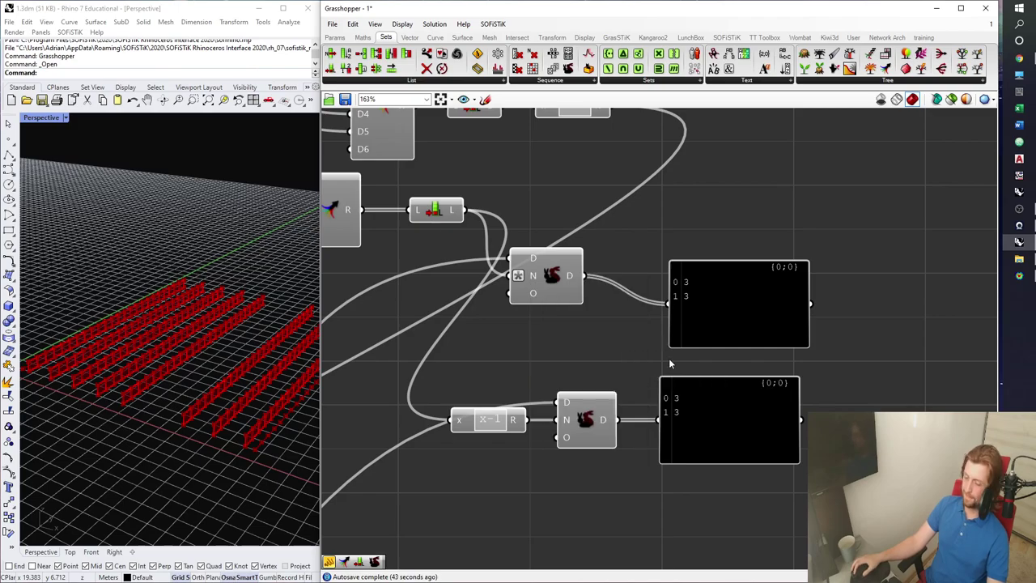
# Delete the Duplicate Data component with the built-in N expression together with its panel
pyautogui.moveTo(865, 347); pyautogui.dragTo(513, 247)
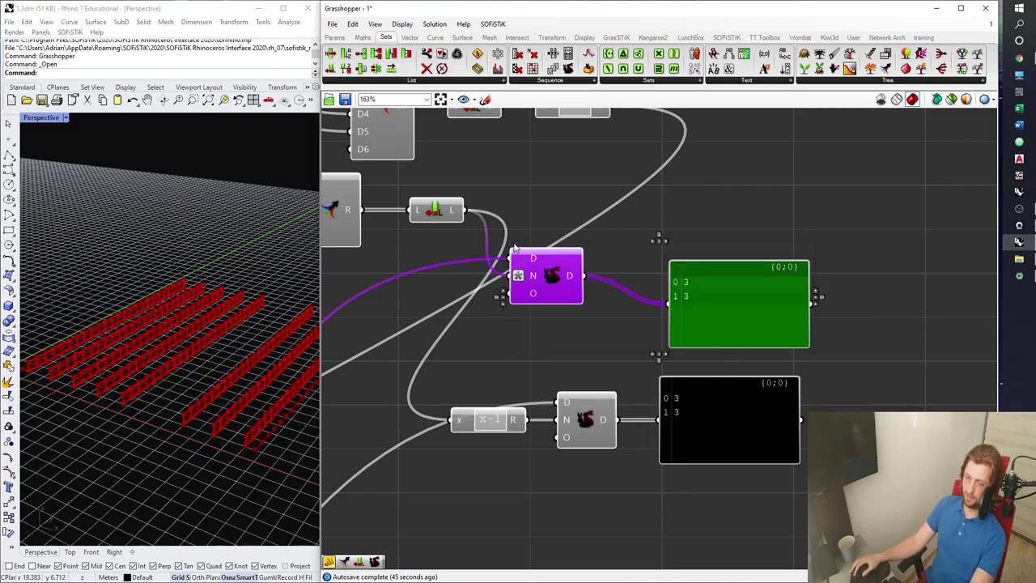
pyautogui.press('Delete')
# Move the remaining n6 Duplicate Data component and its panel down beside the n6 slider
pyautogui.moveTo(728, 497); pyautogui.dragTo(503, 398)
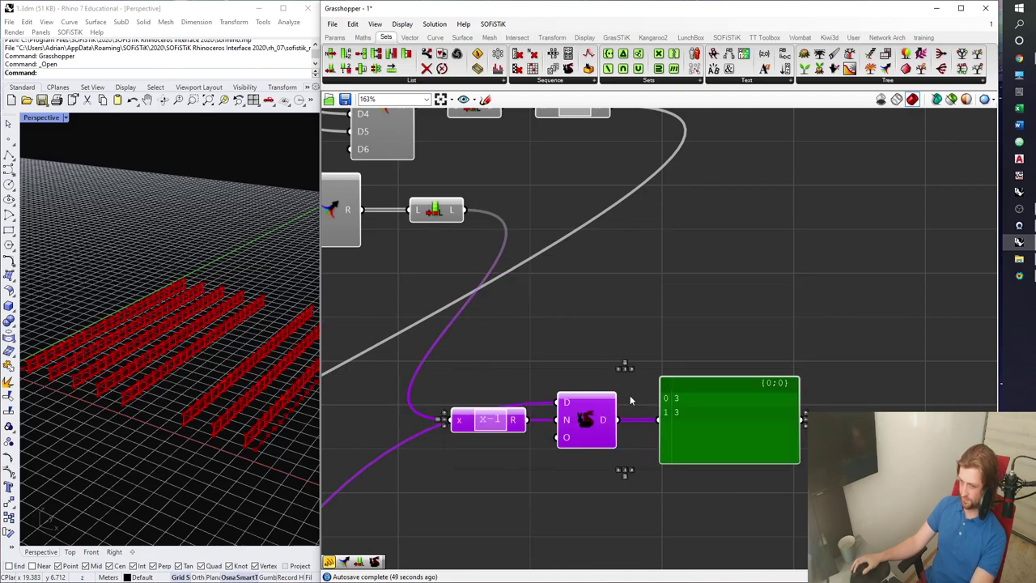
pyautogui.scroll(-5, 623, 389)
pyautogui.scroll(-1, 608, 370)
pyautogui.moveTo(608, 370); pyautogui.dragTo(649, 209)
pyautogui.scroll(2, 453, 497)
pyautogui.click(455, 500)
pyautogui.click(422, 484)
pyautogui.moveTo(536, 528); pyautogui.dragTo(662, 474, button='right')
pyautogui.scroll(1, 662, 474)
pyautogui.click(679, 430)
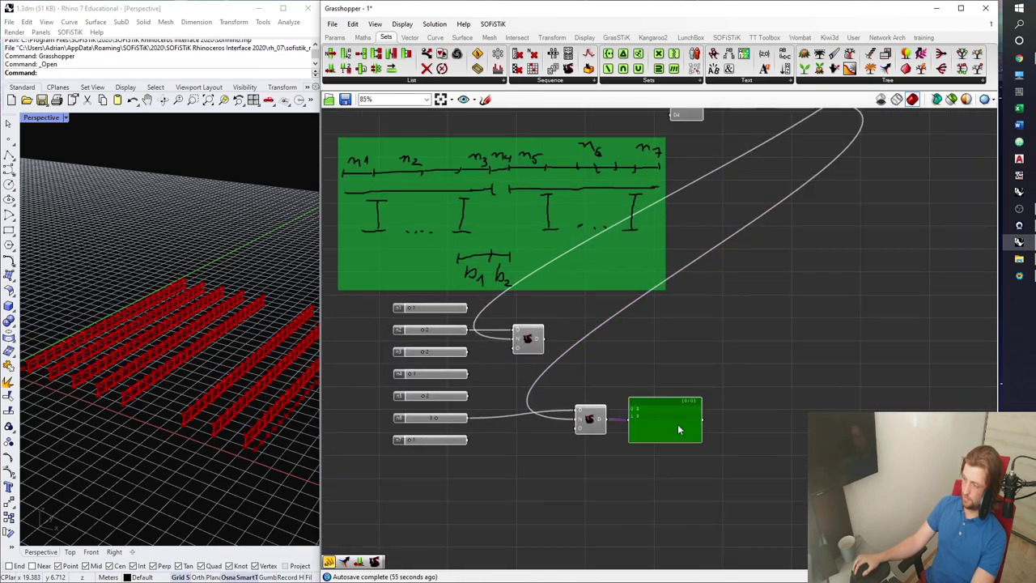
pyautogui.scroll(1, 661, 431)
pyautogui.moveTo(586, 414); pyautogui.dragTo(539, 424)
pyautogui.moveTo(683, 419); pyautogui.dragTo(636, 421)
# Flatten the D output of both Duplicate Data components and feed the n2 duplicates into the panel
pyautogui.scroll(3, 640, 413)
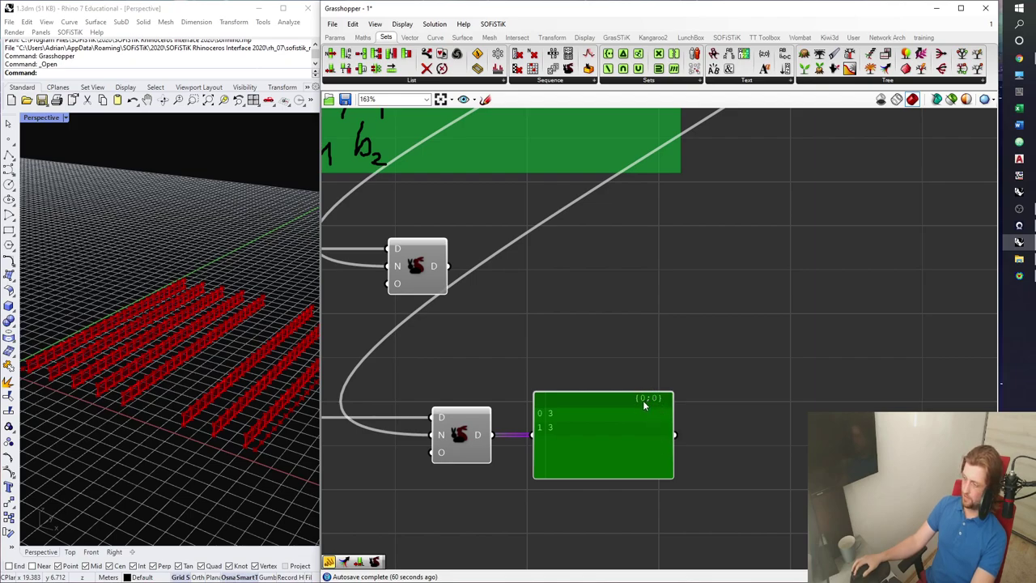
pyautogui.rightClick(480, 435)
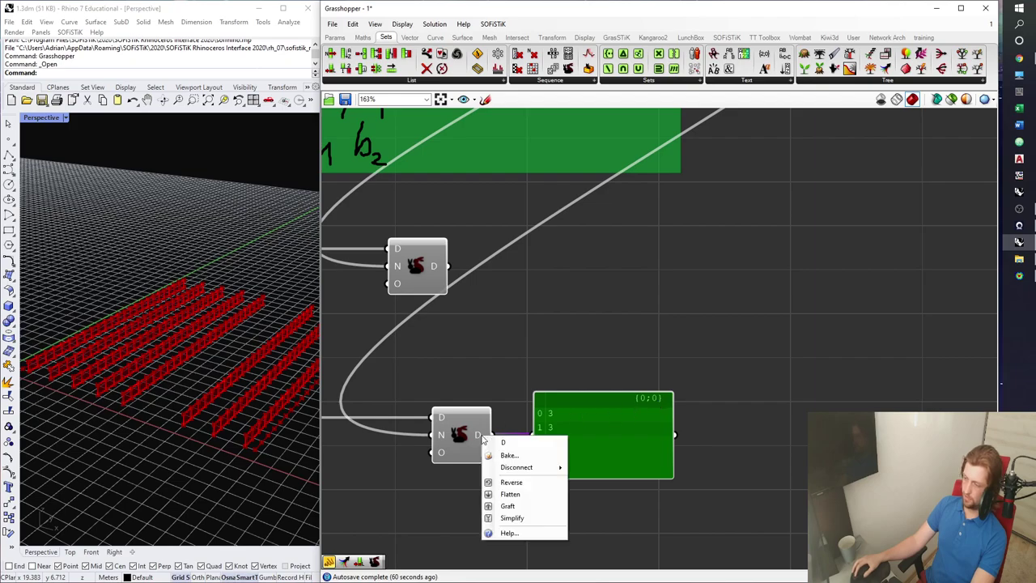
pyautogui.click(506, 493)
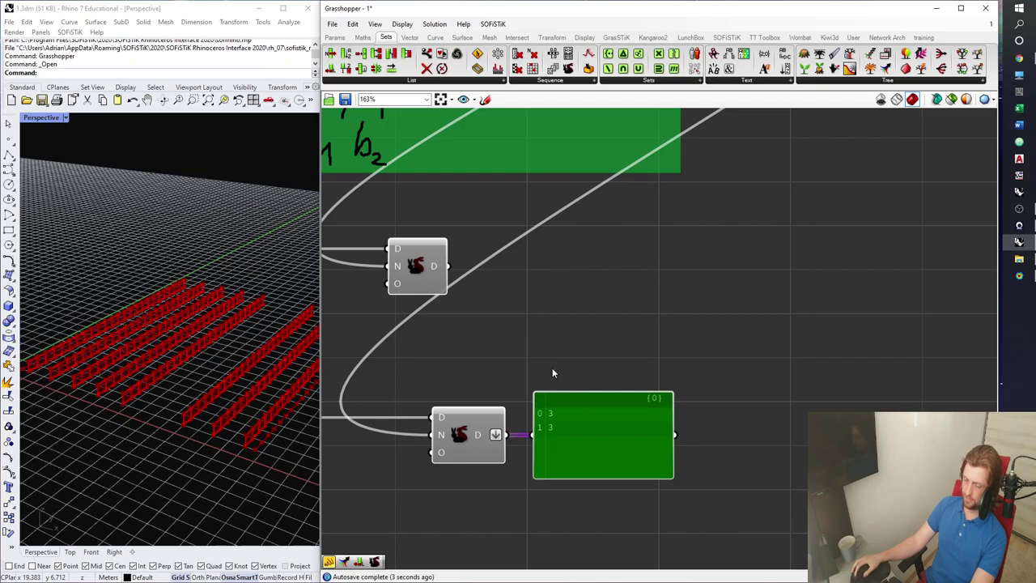
pyautogui.moveTo(577, 409); pyautogui.dragTo(580, 275)
pyautogui.rightClick(435, 268)
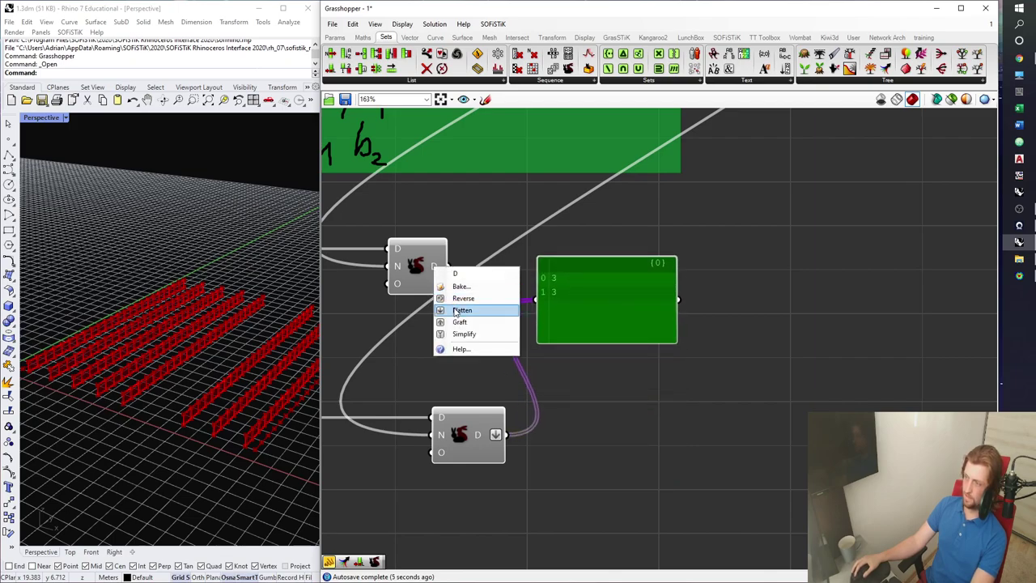
pyautogui.click(459, 311)
pyautogui.moveTo(462, 266); pyautogui.dragTo(789, 246)
pyautogui.click(674, 290)
# Add a Merge component beyond the outputs of the two Duplicate Data components
pyautogui.moveTo(884, 68); pyautogui.dragTo(574, 342)
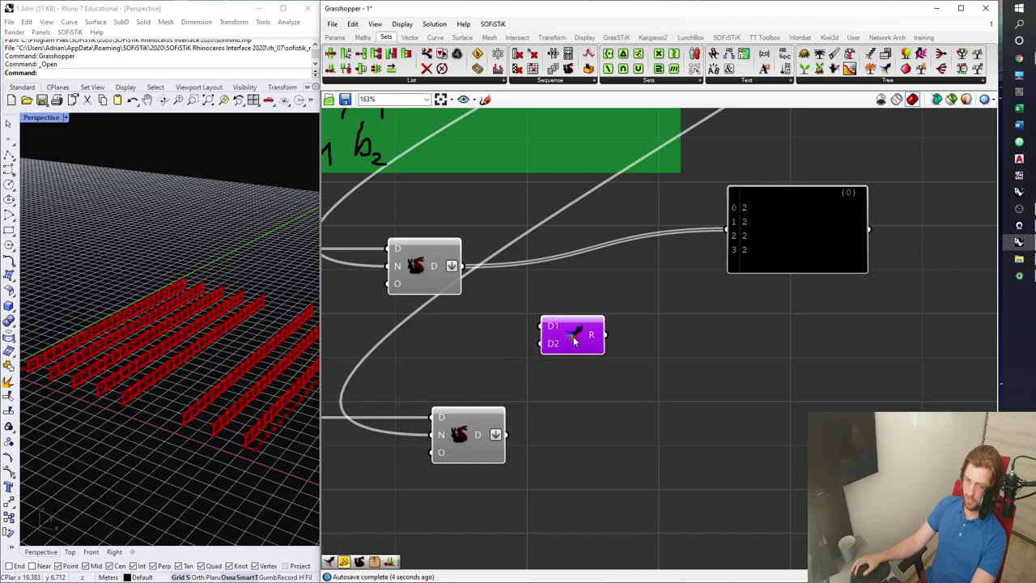
pyautogui.moveTo(478, 317); pyautogui.dragTo(560, 316, button='right')
pyautogui.moveTo(654, 342); pyautogui.dragTo(675, 301)
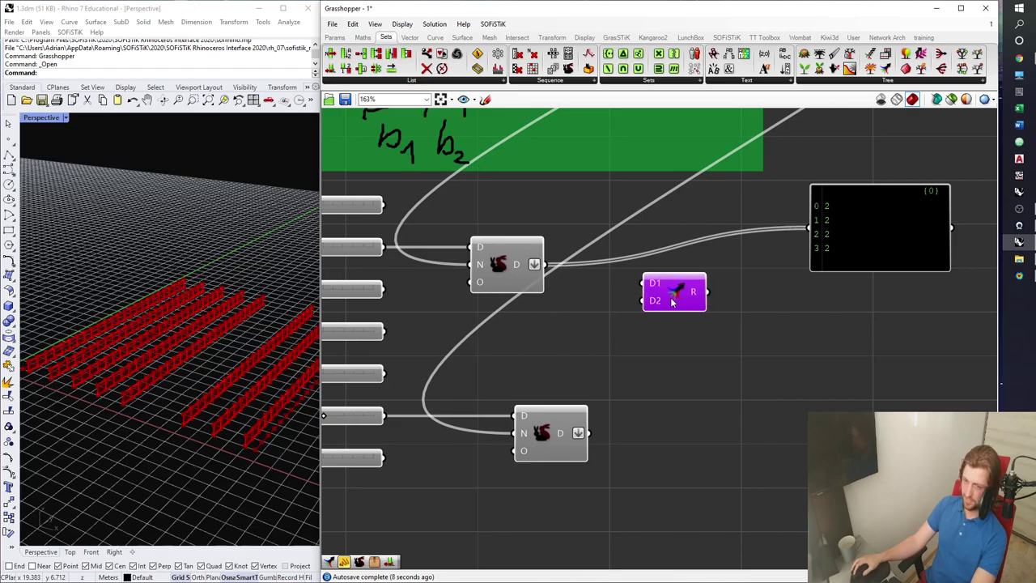
pyautogui.moveTo(672, 301); pyautogui.dragTo(677, 243)
# Wire n1, the n2 duplicates, n3, n4, n5, the n6 duplicates and n7 into Merge inputs D1 to D7 in that order
pyautogui.moveTo(529, 231); pyautogui.dragTo(547, 235, button='right')
pyautogui.moveTo(402, 209); pyautogui.dragTo(667, 231)
pyautogui.moveTo(406, 295); pyautogui.dragTo(714, 294)
pyautogui.moveTo(404, 334); pyautogui.dragTo(685, 317)
pyautogui.moveTo(403, 376); pyautogui.dragTo(670, 336)
pyautogui.moveTo(606, 436); pyautogui.dragTo(686, 327)
pyautogui.moveTo(409, 460); pyautogui.dragTo(684, 336)
pyautogui.click(759, 336)
# Replace the panel with an enlarged copy fed by the Merge output R
pyautogui.keyDown('alt'); pyautogui.moveTo(873, 242); pyautogui.dragTo(880, 353); pyautogui.keyUp('alt')
pyautogui.moveTo(747, 331); pyautogui.dragTo(883, 351)
pyautogui.moveTo(925, 380); pyautogui.dragTo(925, 475)
pyautogui.moveTo(940, 461); pyautogui.dragTo(759, 464, button='right')
pyautogui.moveTo(766, 463); pyautogui.dragTo(897, 427)
pyautogui.click(753, 247)
pyautogui.press('Delete')
pyautogui.moveTo(848, 508); pyautogui.dragTo(560, 299)
pyautogui.click(442, 315)
# Turn off Flatten on both Duplicate Data outputs and examine the merged data structure in a taller panel
pyautogui.rightClick(355, 270)
pyautogui.click(382, 340)
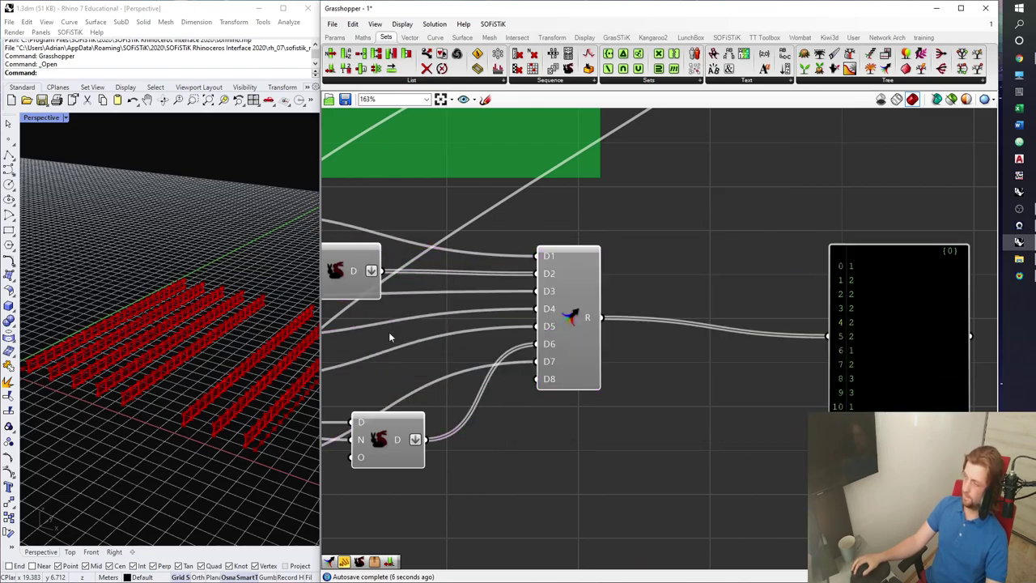
pyautogui.moveTo(919, 428); pyautogui.dragTo(923, 482)
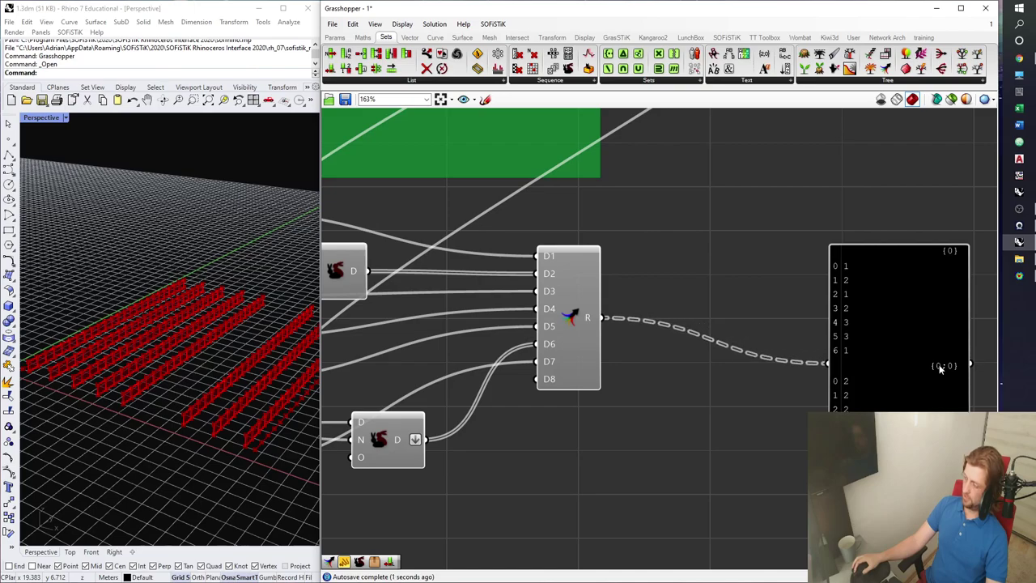
pyautogui.rightClick(405, 441)
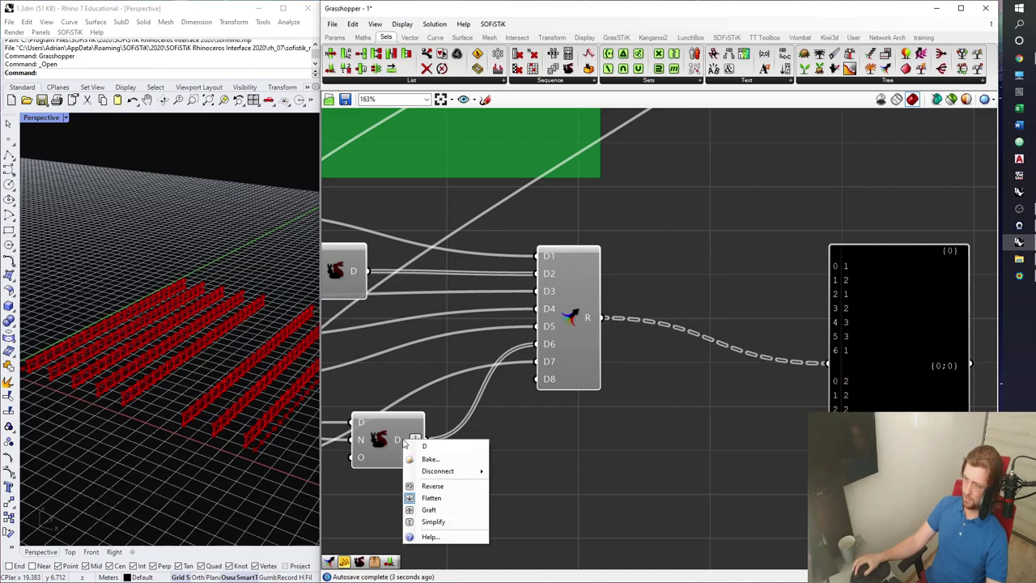
pyautogui.click(425, 500)
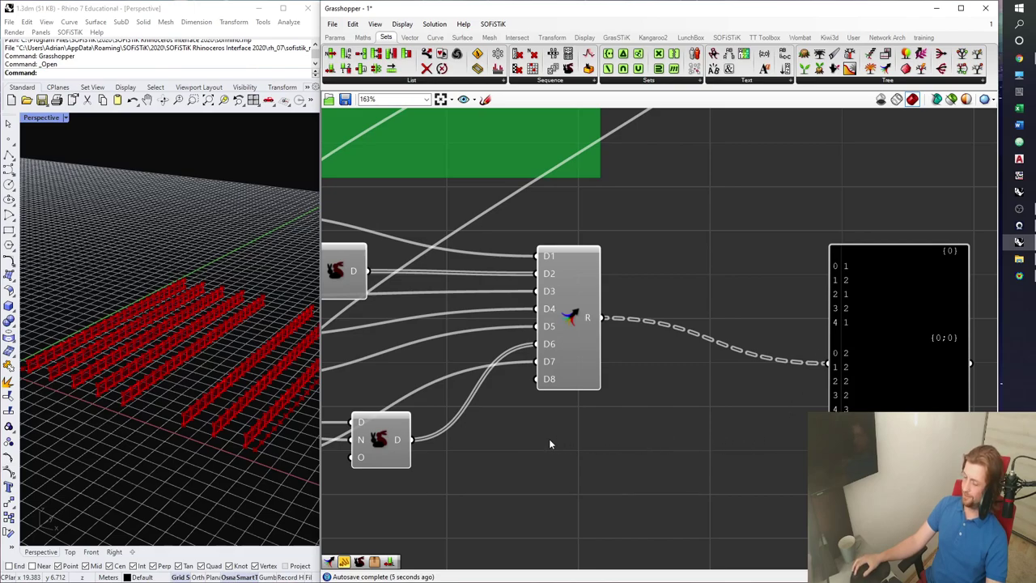
# Re-enable Flatten on the D outputs of both Duplicate Data components, leaving Simplify off
pyautogui.rightClick(400, 441)
pyautogui.click(423, 495)
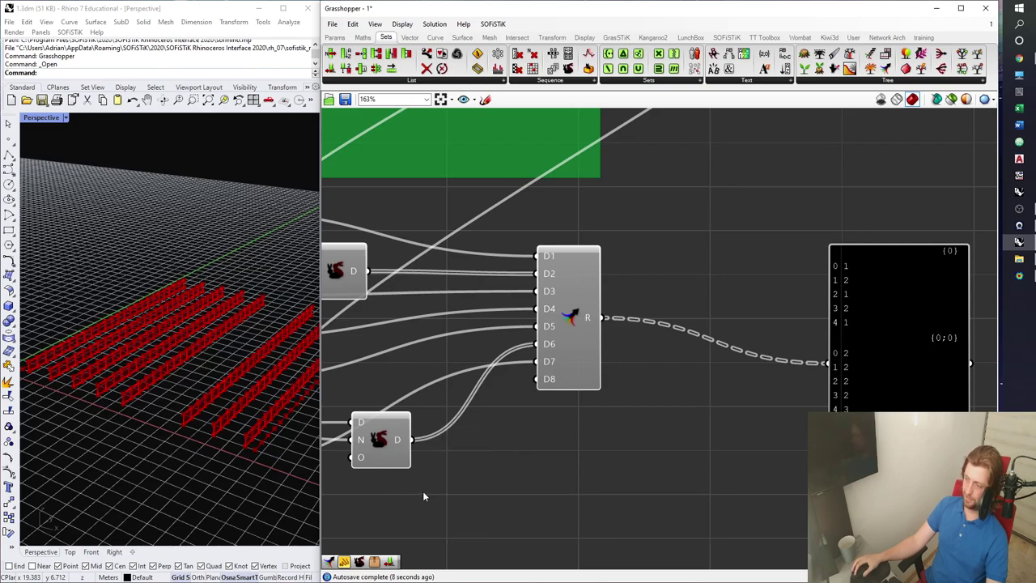
pyautogui.rightClick(360, 280)
pyautogui.click(376, 352)
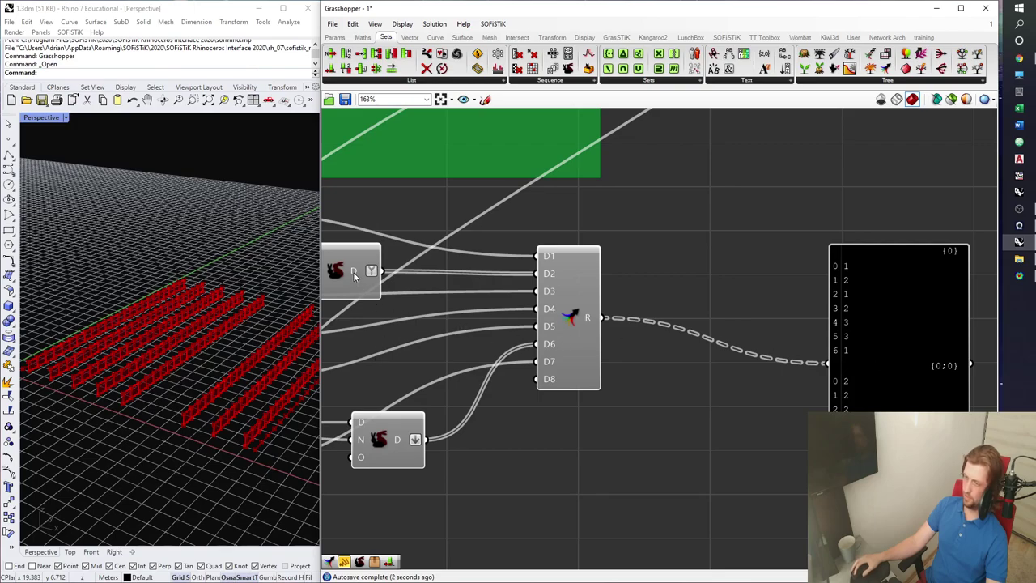
pyautogui.rightClick(355, 272)
pyautogui.click(388, 327)
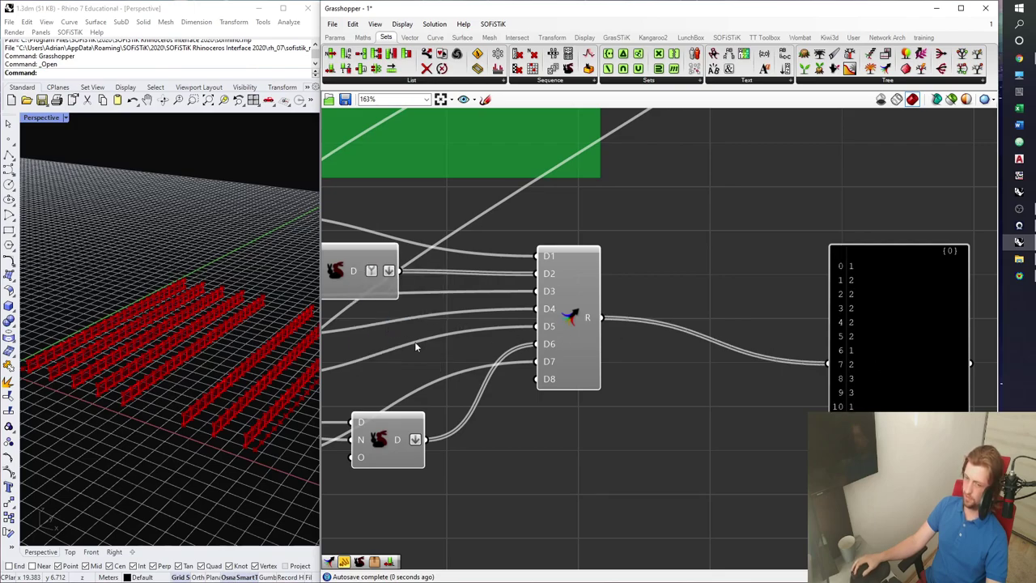
pyautogui.rightClick(359, 270)
pyautogui.click(389, 352)
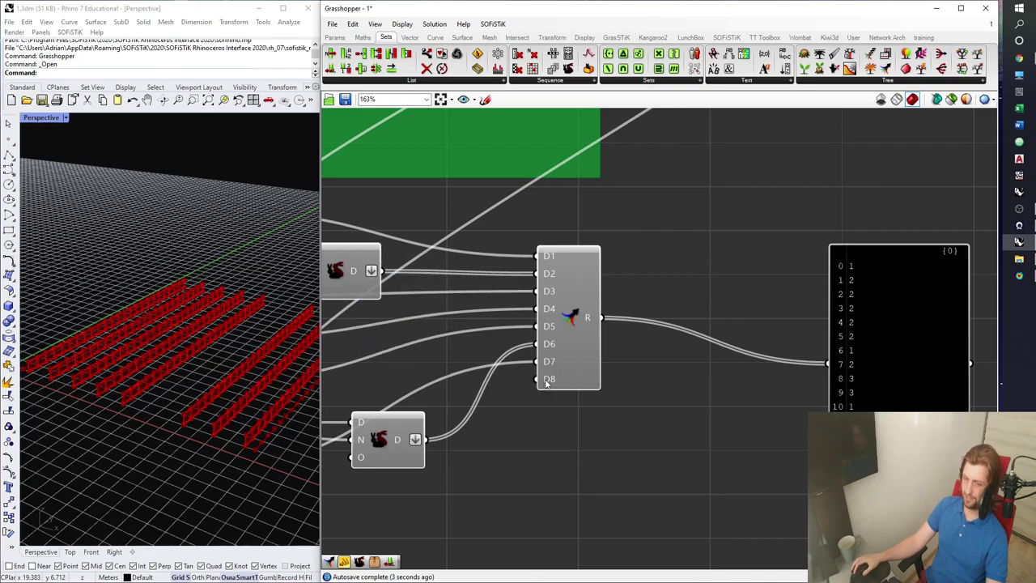
# Move the Merge component closer to the Duplicate Data components and align the panel beside its output
pyautogui.moveTo(567, 318); pyautogui.dragTo(543, 316)
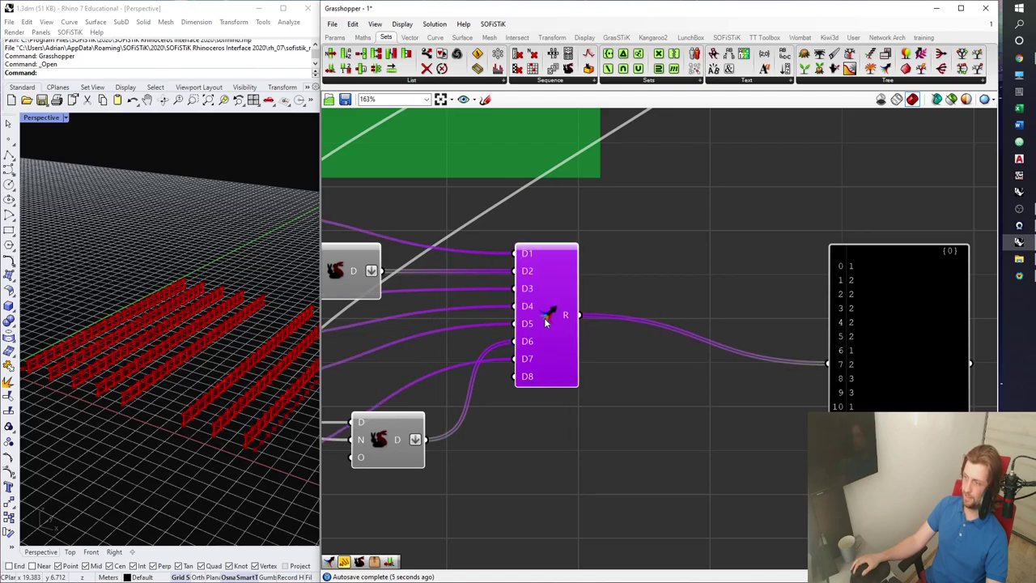
pyautogui.click(672, 388)
pyautogui.moveTo(868, 389); pyautogui.dragTo(753, 345)
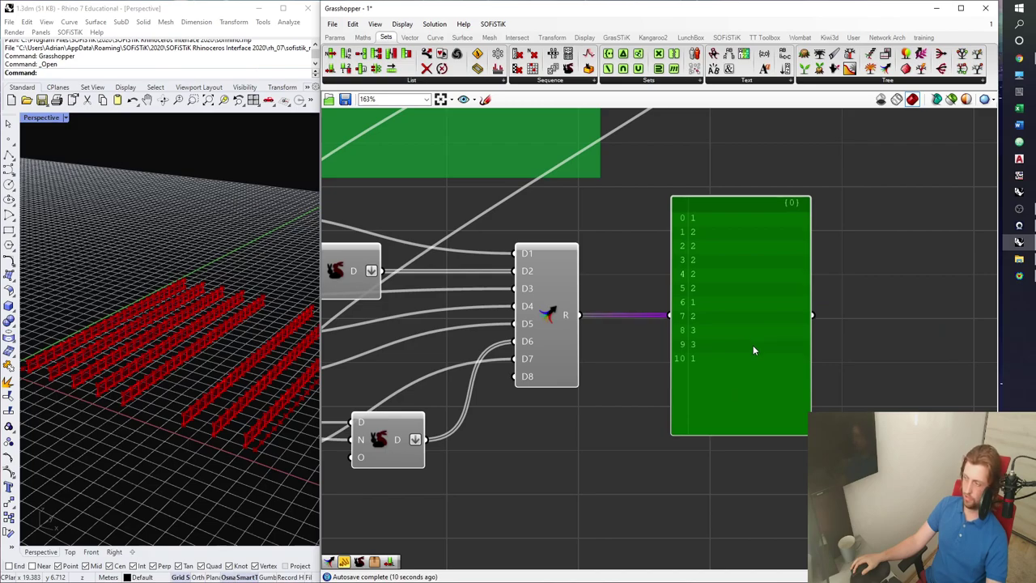
# Set the n3 and n5 sliders to 3 and the n6 slider to 2
pyautogui.moveTo(675, 377); pyautogui.dragTo(898, 383, button='right')
pyautogui.scroll(-2, 841, 372)
pyautogui.scroll(1, 908, 352)
pyautogui.moveTo(909, 347); pyautogui.dragTo(889, 343, button='right')
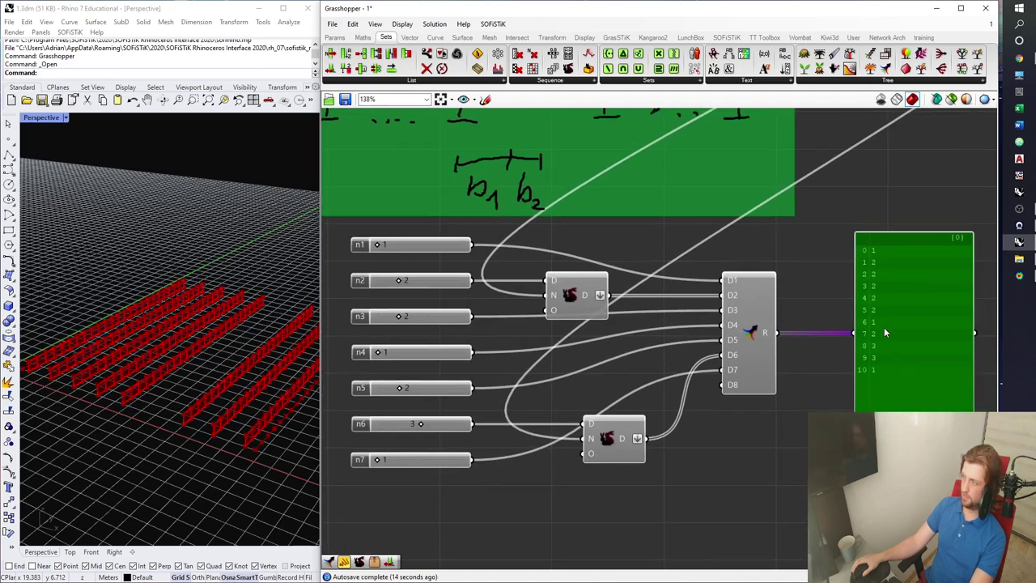
pyautogui.moveTo(408, 319); pyautogui.dragTo(421, 317)
pyautogui.moveTo(400, 390); pyautogui.dragTo(420, 389)
pyautogui.moveTo(409, 425); pyautogui.dragTo(407, 425)
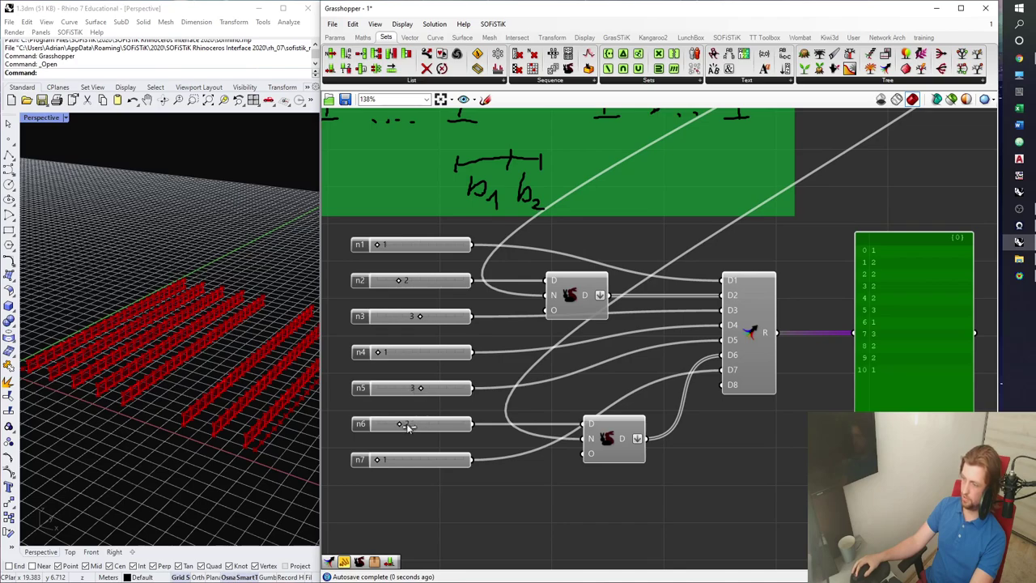
# Compare the n1 to n7 slider values with the order of the merged list in the panel
pyautogui.click(368, 250)
pyautogui.click(361, 285)
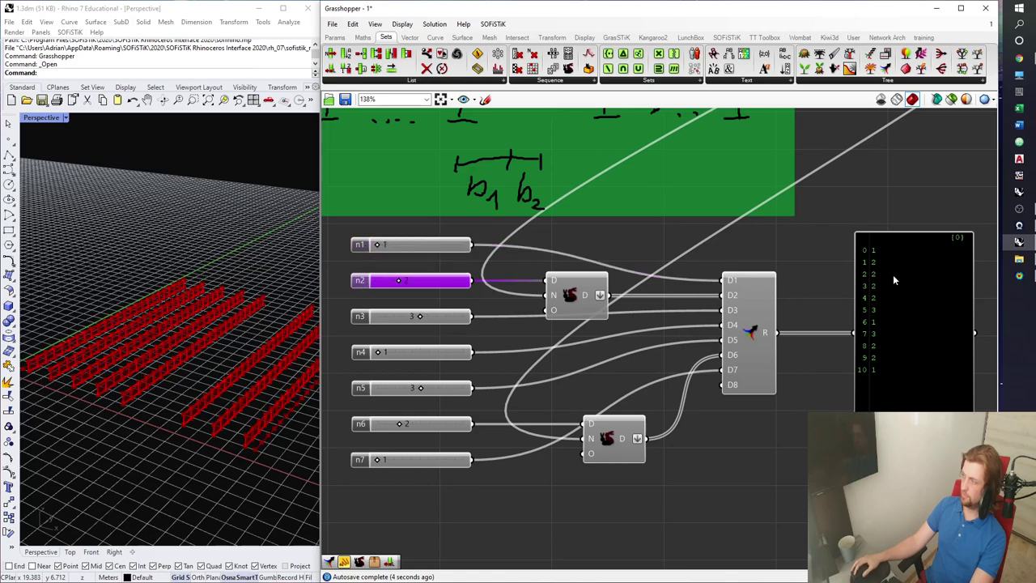
pyautogui.click(374, 320)
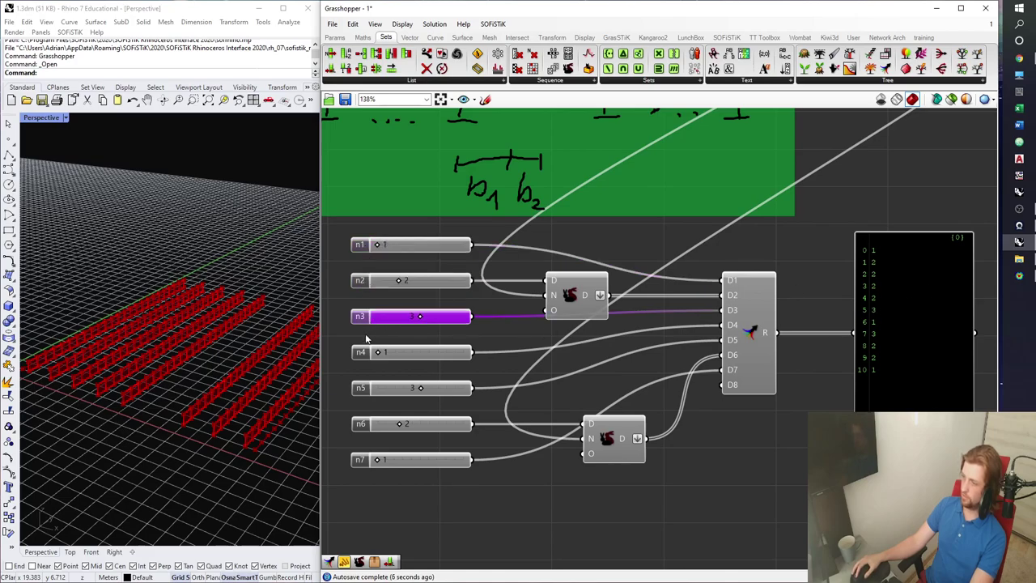
pyautogui.click(366, 354)
pyautogui.click(368, 388)
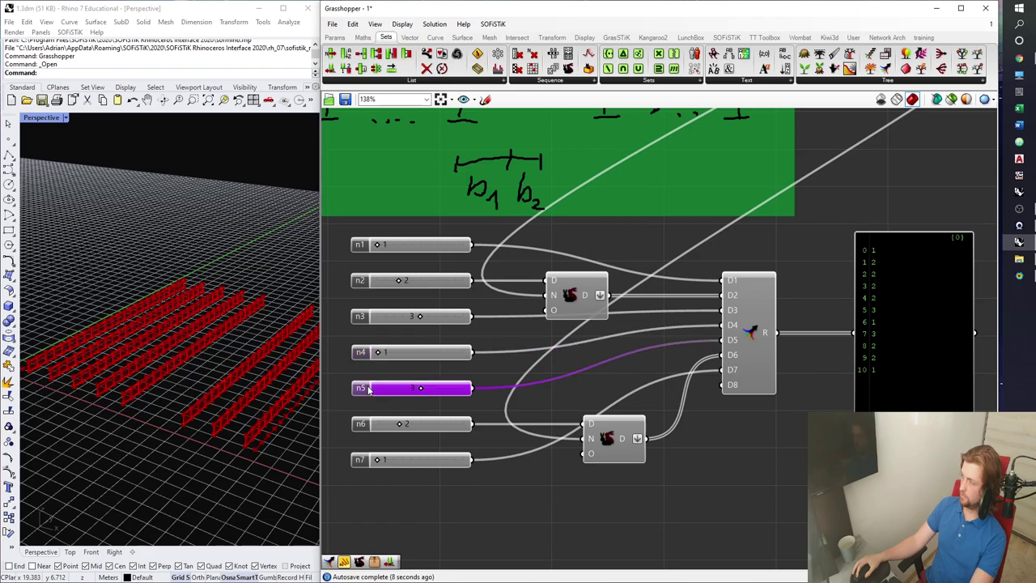
pyautogui.click(373, 427)
pyautogui.click(370, 462)
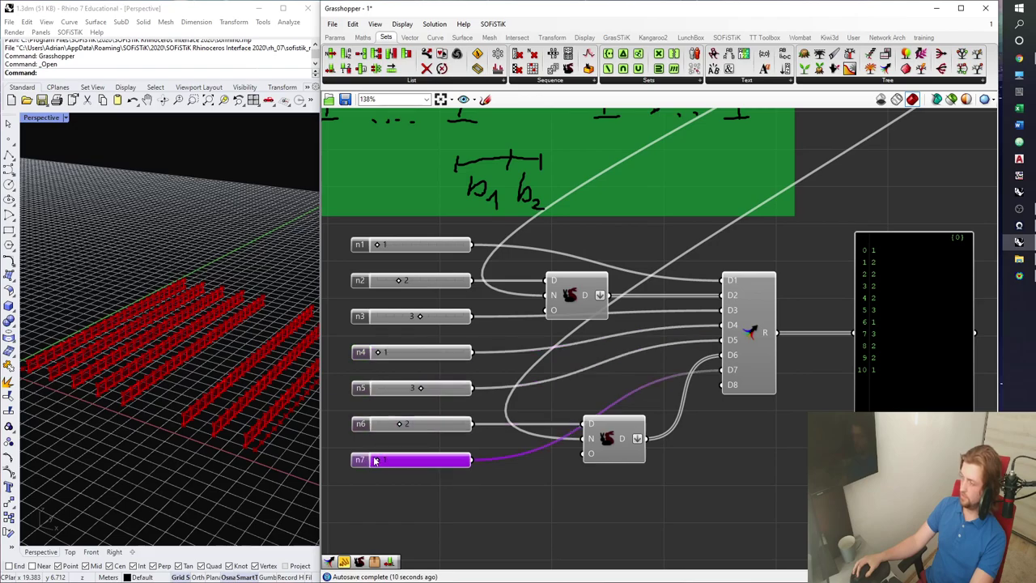
pyautogui.moveTo(887, 387); pyautogui.dragTo(802, 404, button='right')
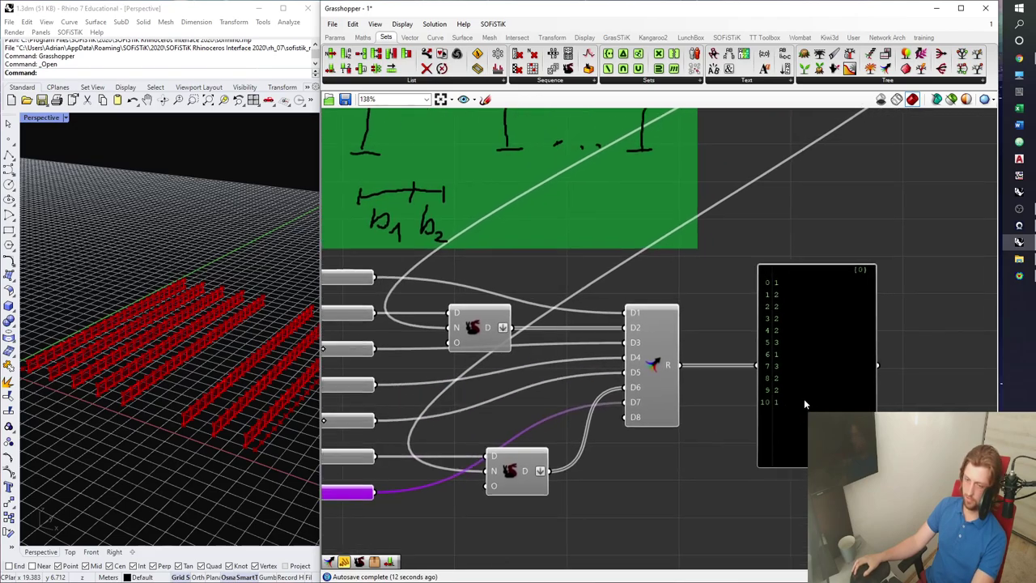
# Delete the panel showing the merged n1 to n7 list
pyautogui.click(817, 293)
pyautogui.click(797, 344)
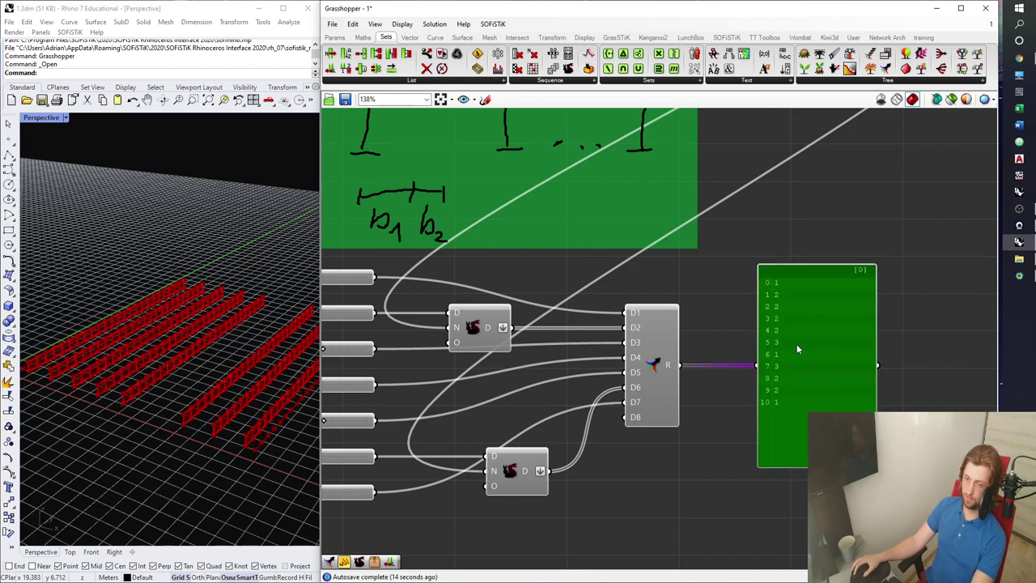
pyautogui.press('Delete')
# Set the wire display of the N inputs on both Duplicate Data components to Hidden and save the definition
pyautogui.scroll(-2, 633, 372)
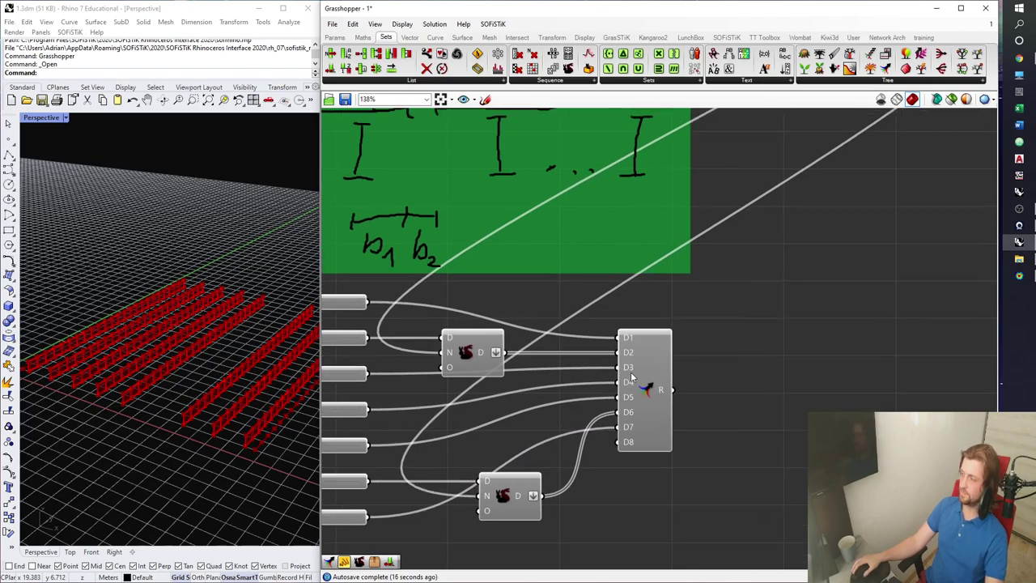
pyautogui.moveTo(725, 218); pyautogui.dragTo(697, 255, button='right')
pyautogui.moveTo(771, 117); pyautogui.dragTo(733, 195, button='right')
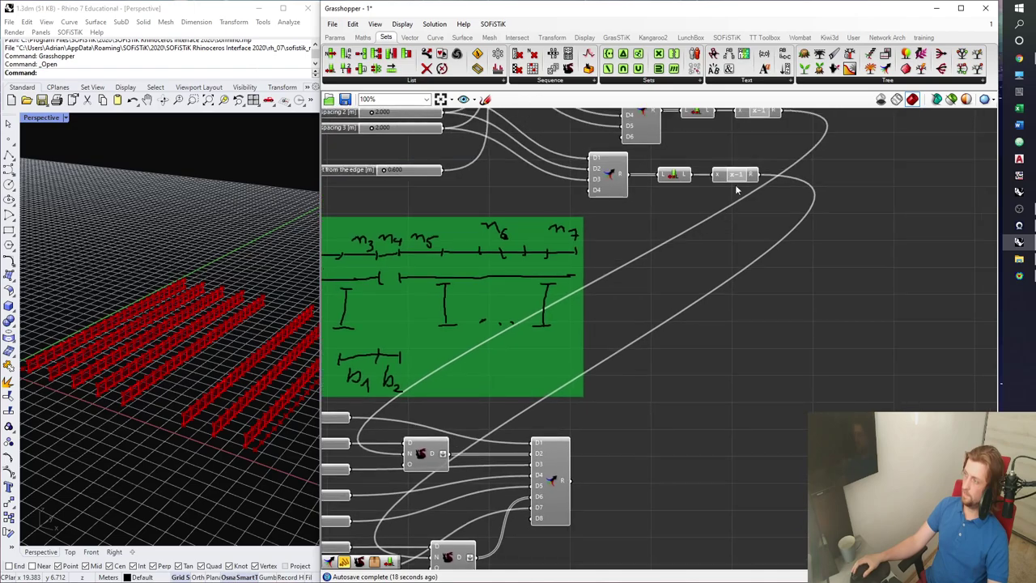
pyautogui.moveTo(477, 425); pyautogui.dragTo(593, 357, button='right')
pyautogui.scroll(3, 536, 387)
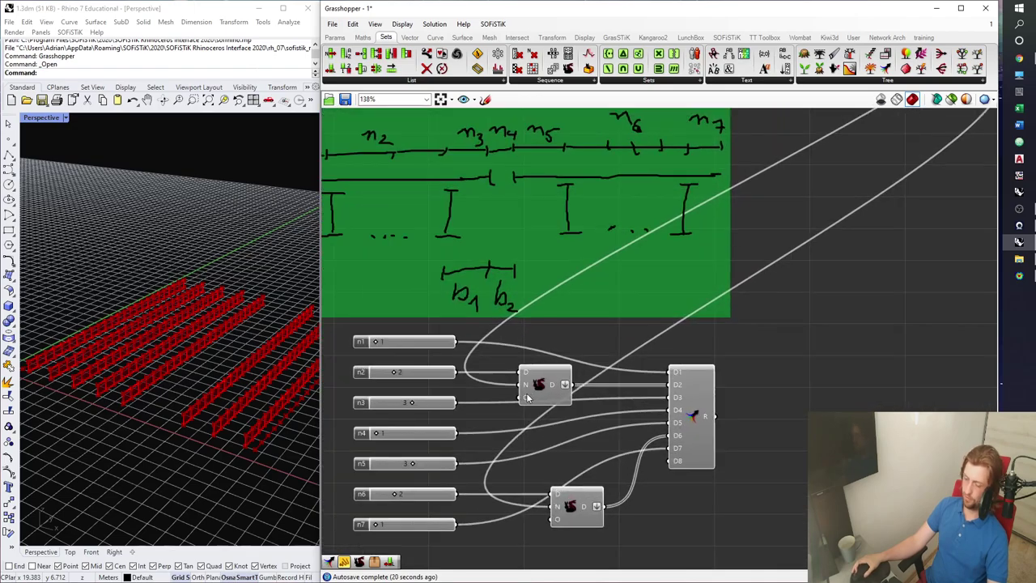
pyautogui.rightClick(528, 386)
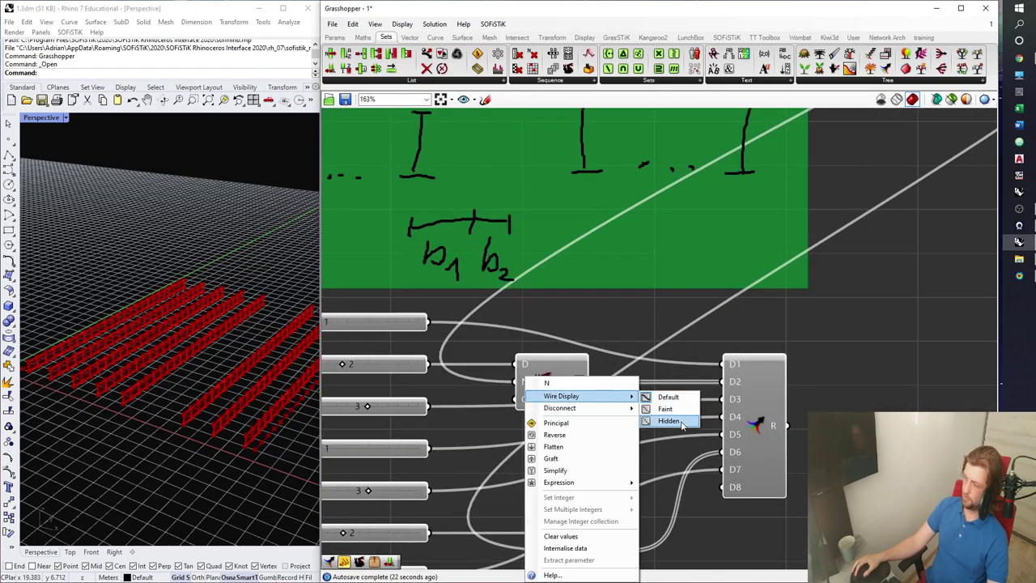
pyautogui.moveTo(620, 495); pyautogui.dragTo(640, 424, button='right')
pyautogui.rightClick(585, 479)
pyautogui.moveTo(648, 396)
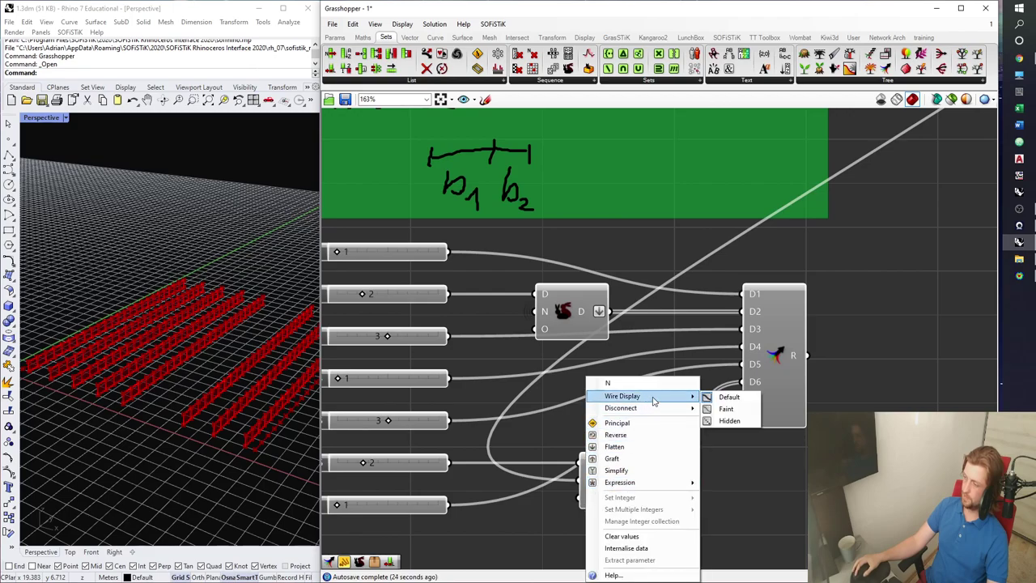
pyautogui.click(730, 420)
pyautogui.scroll(-5, 729, 445)
pyautogui.hotkey('ctrl', 's')
pyautogui.moveTo(706, 363); pyautogui.dragTo(673, 411, button='right')
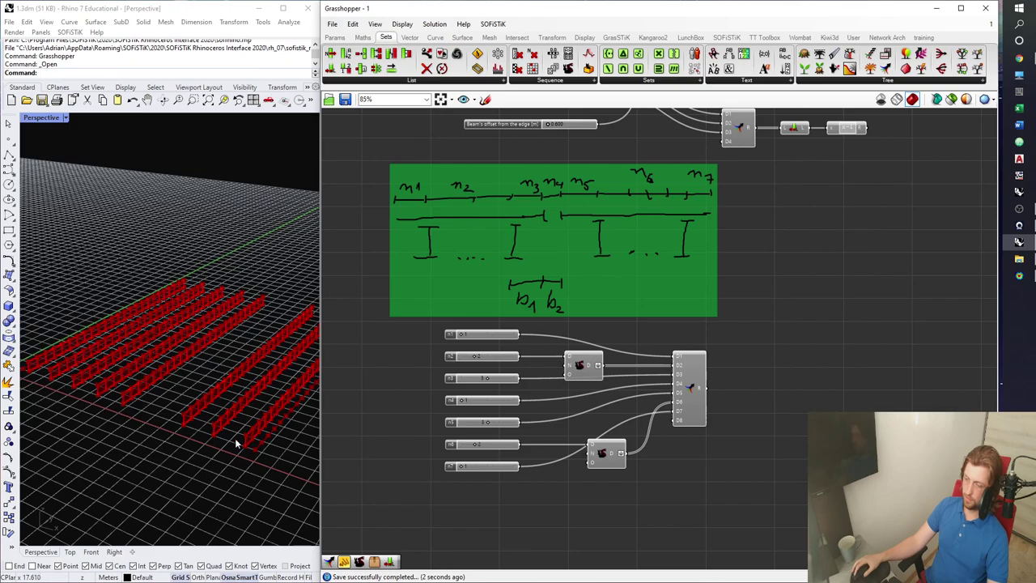
# Examine the beam spacing Merge, List Length and Mass Addition components alongside the beams in the Rhino viewport
pyautogui.moveTo(139, 423); pyautogui.dragTo(170, 416, button='right')
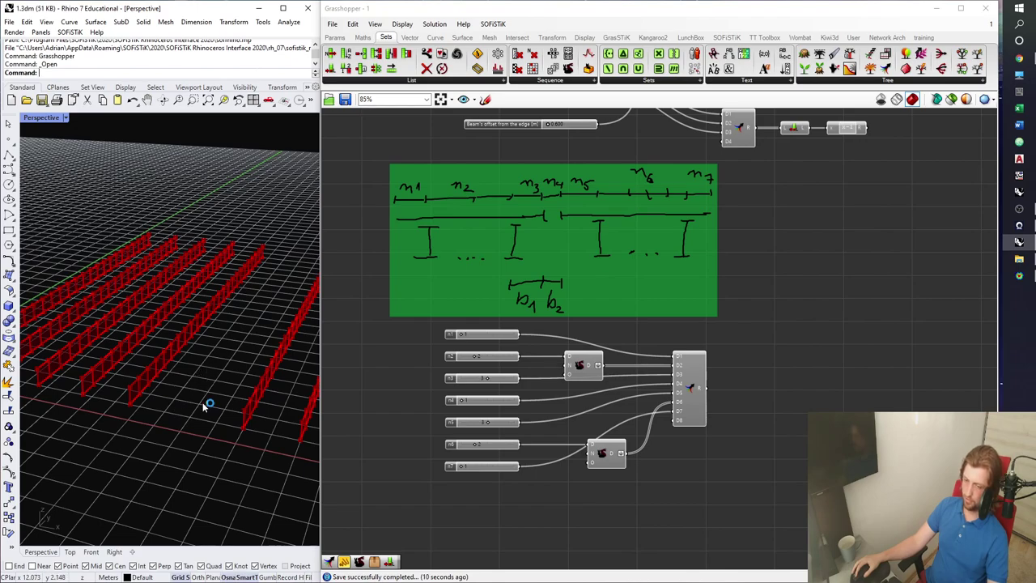
pyautogui.scroll(-3, 742, 386)
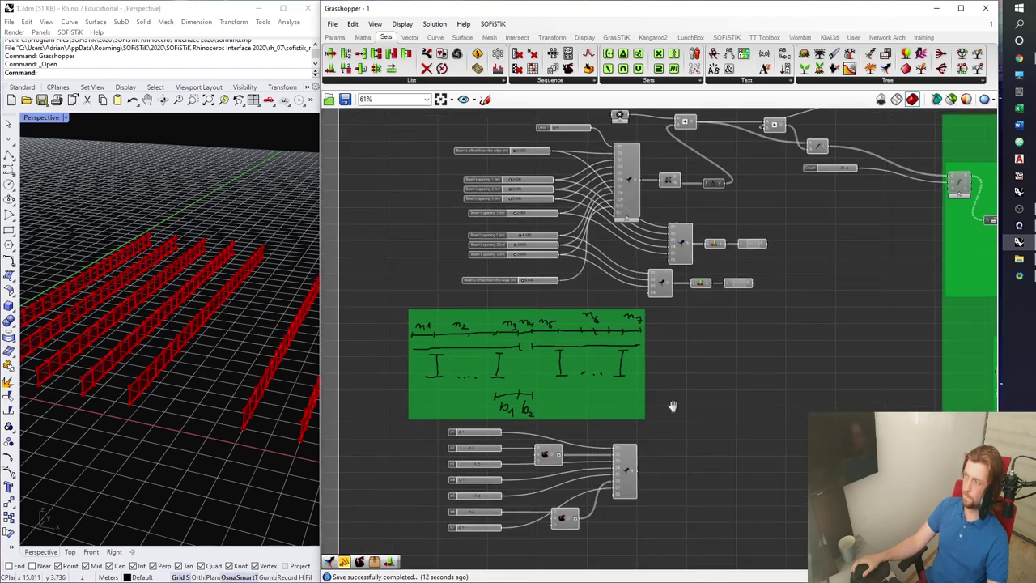
pyautogui.scroll(5, 703, 356)
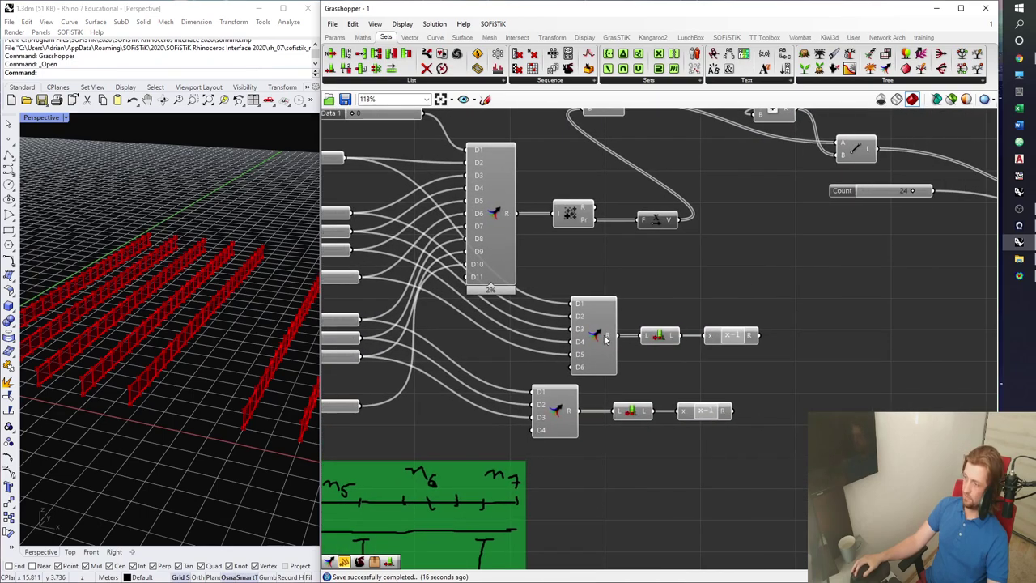
pyautogui.click(598, 338)
pyautogui.moveTo(694, 334); pyautogui.dragTo(611, 346, button='right')
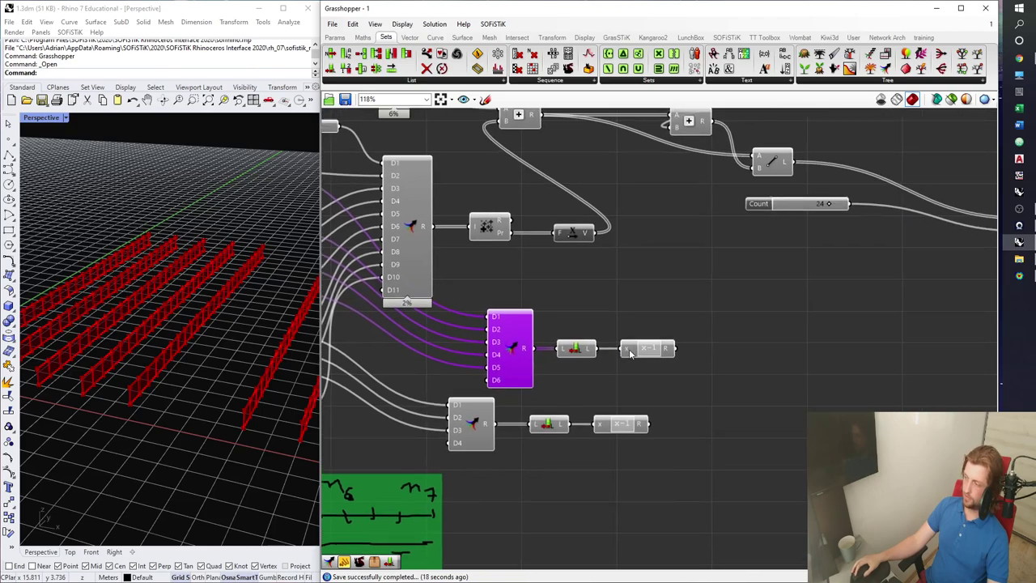
pyautogui.click(582, 354)
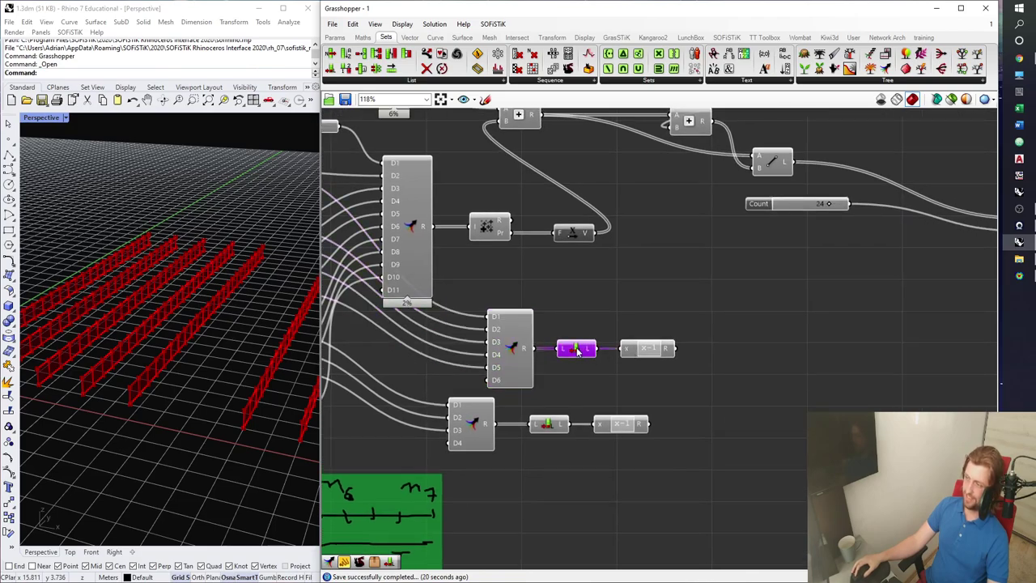
pyautogui.moveTo(572, 340); pyautogui.dragTo(756, 362, button='right')
pyautogui.keyDown('shift'); pyautogui.moveTo(151, 369); pyautogui.dragTo(272, 375, button='right'); pyautogui.keyUp('shift')
pyautogui.moveTo(704, 291); pyautogui.dragTo(644, 314, button='right')
pyautogui.click(609, 275)
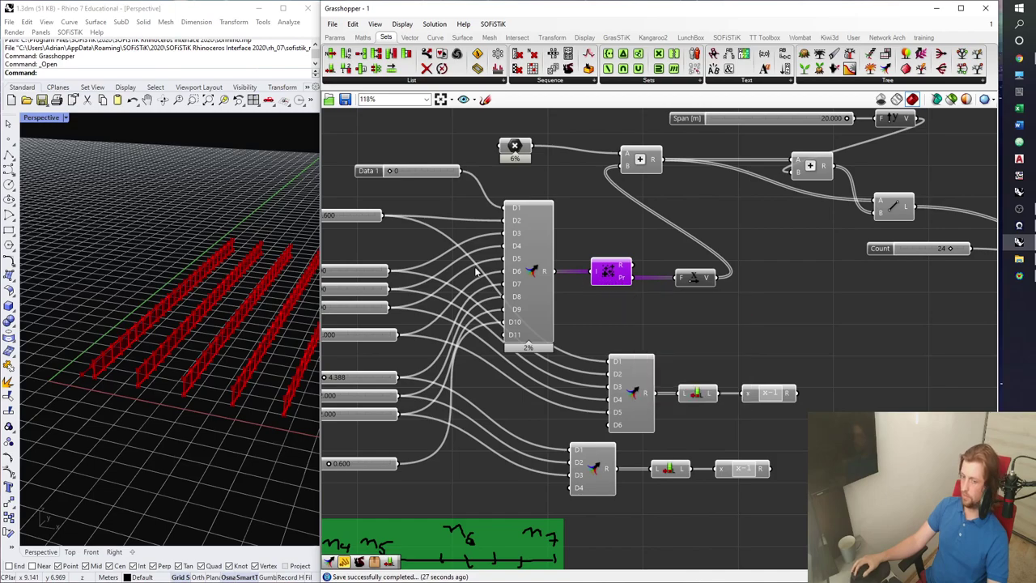
pyautogui.moveTo(483, 430); pyautogui.dragTo(596, 434, button='right')
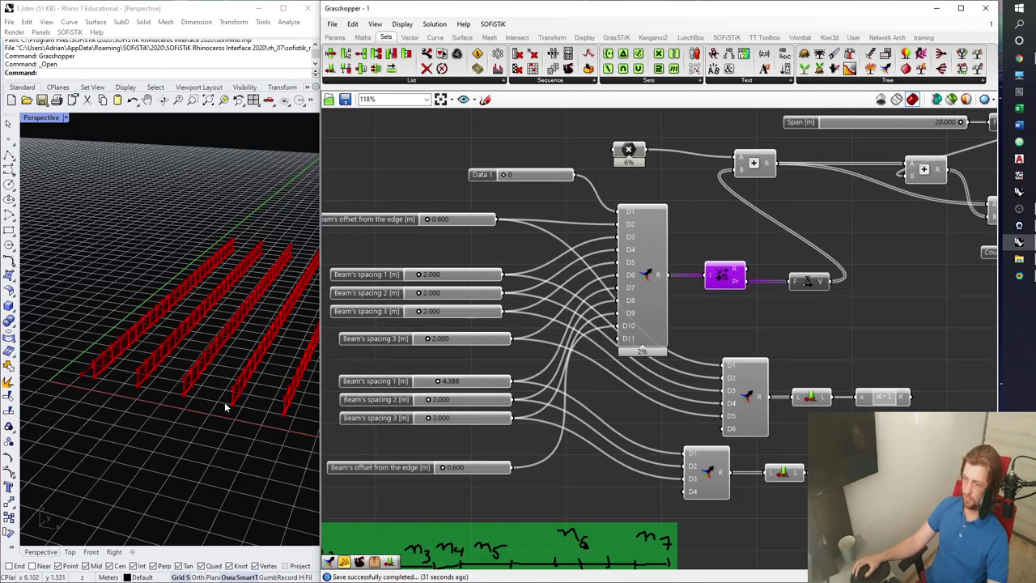
pyautogui.keyDown('shift'); pyautogui.moveTo(289, 415); pyautogui.dragTo(260, 413, button='right'); pyautogui.keyUp('shift')
pyautogui.moveTo(758, 308); pyautogui.dragTo(741, 303, button='right')
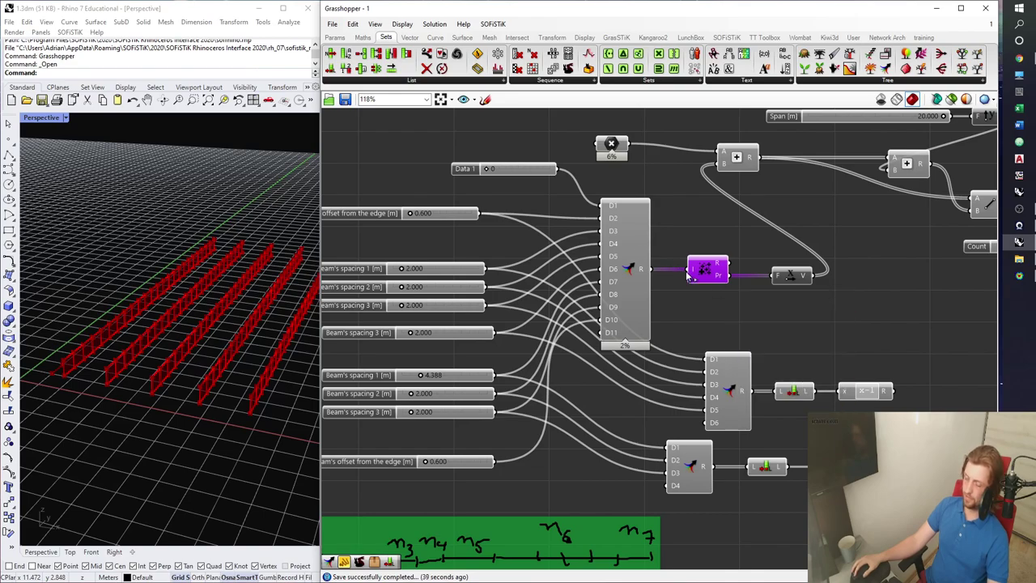
# Inspect the partial results of Mass Addition in a temporary panel and delete it
pyautogui.moveTo(711, 288); pyautogui.dragTo(639, 277, button='right')
pyautogui.doubleClick(754, 311)
pyautogui.write('//')
pyautogui.press('Return')
pyautogui.moveTo(660, 264); pyautogui.dragTo(764, 312)
pyautogui.moveTo(862, 341)
pyautogui.mouseDown()
pyautogui.moveTo(881, 402)
pyautogui.moveTo(881, 335)
pyautogui.mouseUp()
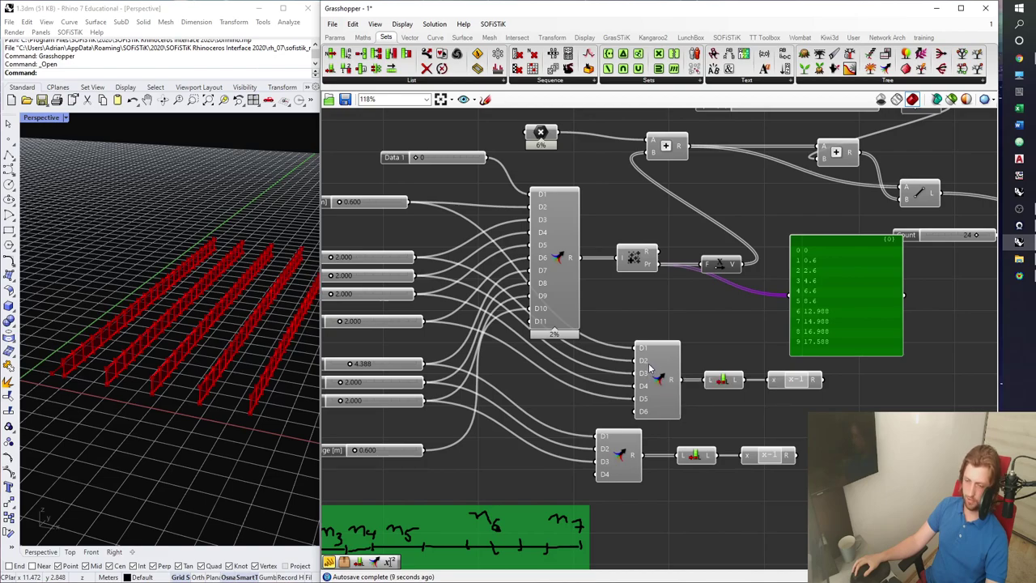
pyautogui.press('Delete')
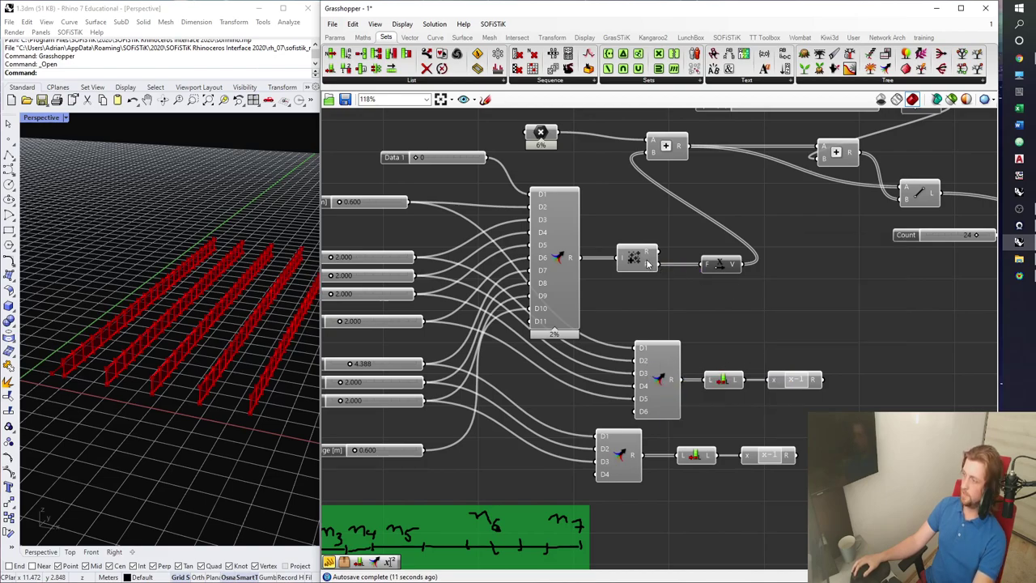
# Duplicate the Mass Addition and Unit X components and feed the copy from the first group's beam spacing Merge
pyautogui.moveTo(741, 315); pyautogui.dragTo(786, 322)
pyautogui.hotkey('ctrl', 'c')
pyautogui.hotkey('ctrl', 'v')
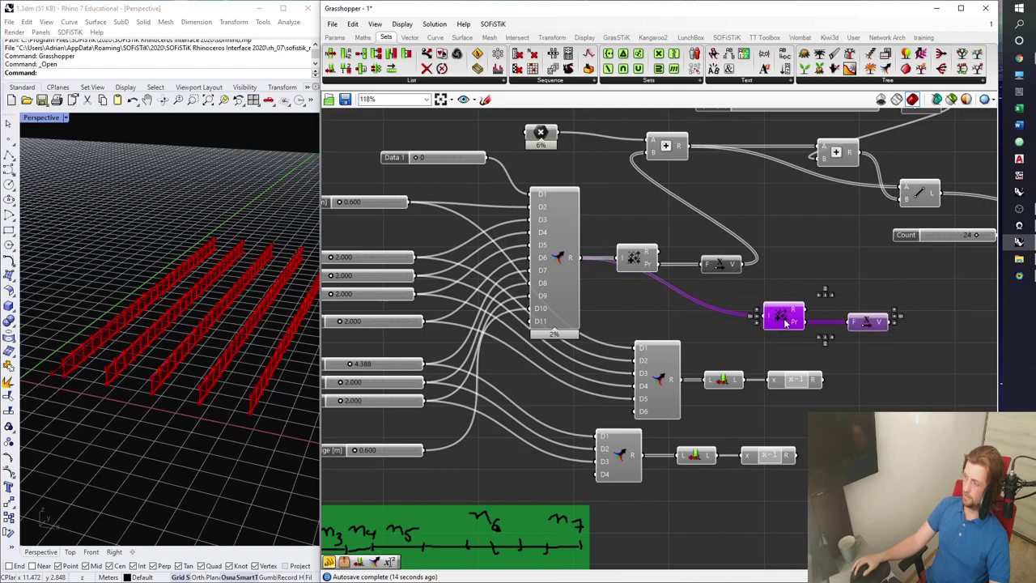
pyautogui.click(666, 379)
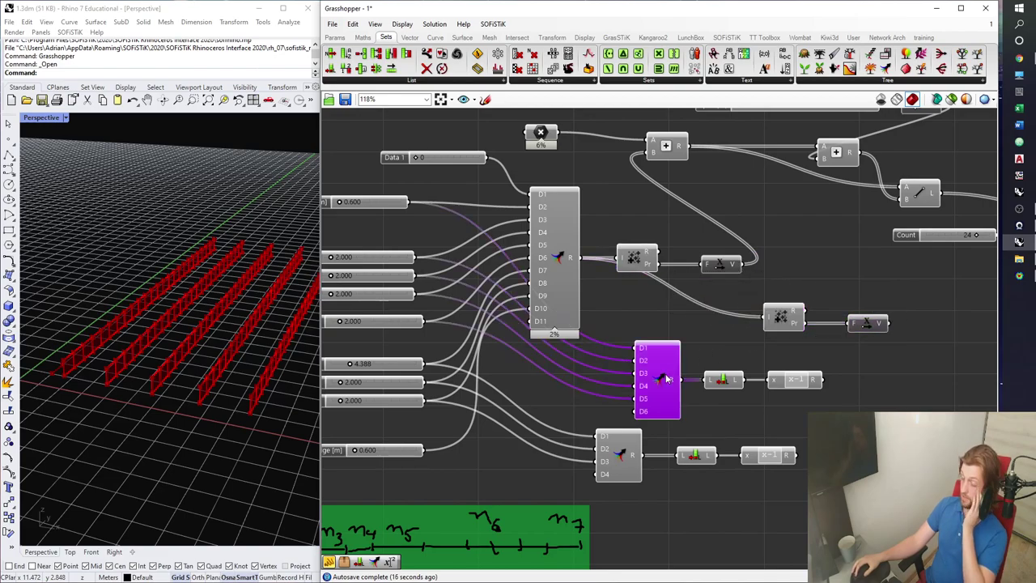
pyautogui.moveTo(682, 381); pyautogui.dragTo(766, 317)
pyautogui.moveTo(881, 354); pyautogui.dragTo(769, 295)
pyautogui.moveTo(777, 308); pyautogui.dragTo(747, 316)
# Check the edge offset and four beam spacing sliders that feed the first group's Merge
pyautogui.moveTo(721, 323); pyautogui.dragTo(797, 326, button='right')
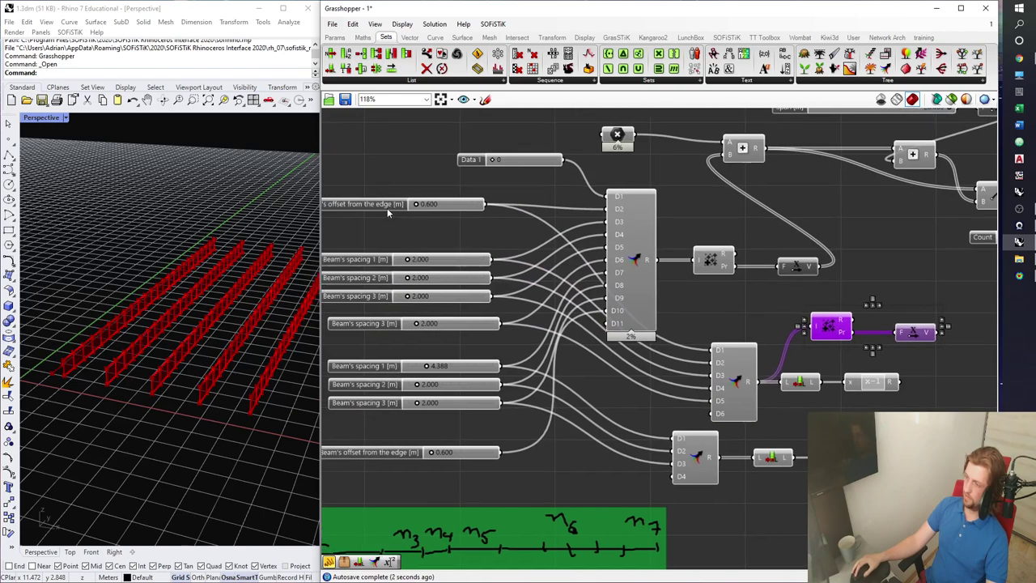
pyautogui.click(384, 207)
pyautogui.click(377, 261)
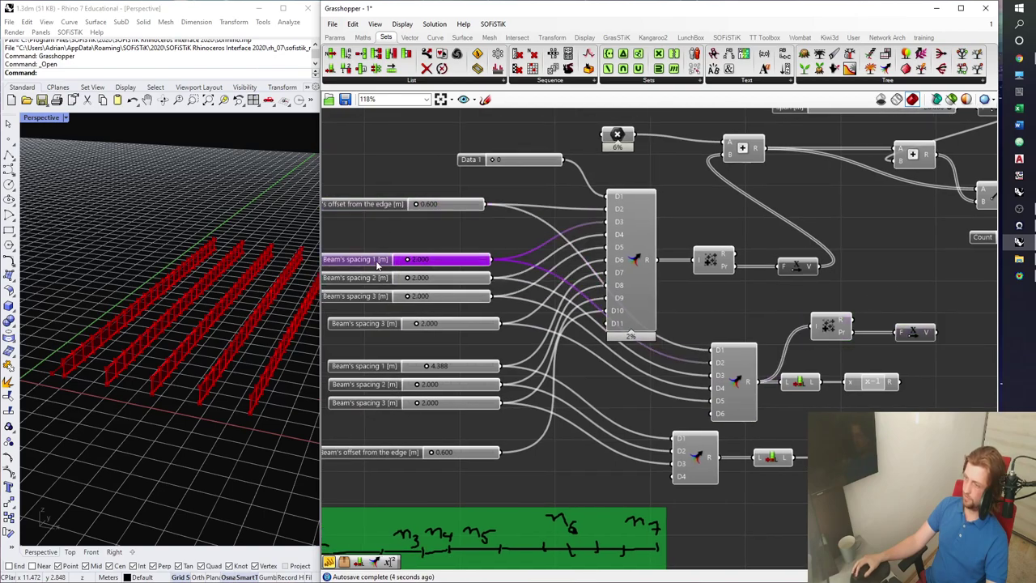
pyautogui.click(380, 281)
pyautogui.click(384, 297)
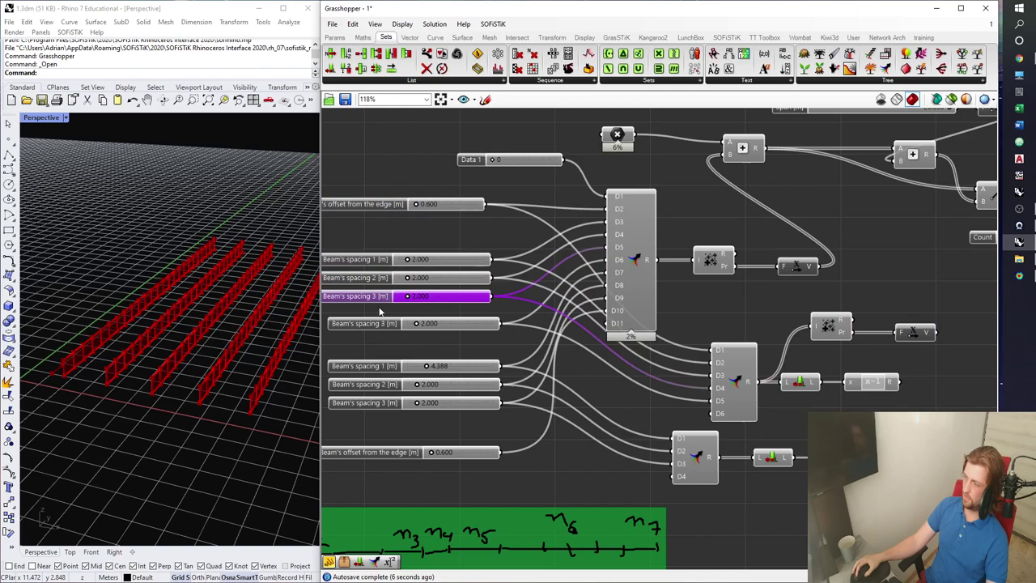
pyautogui.click(376, 324)
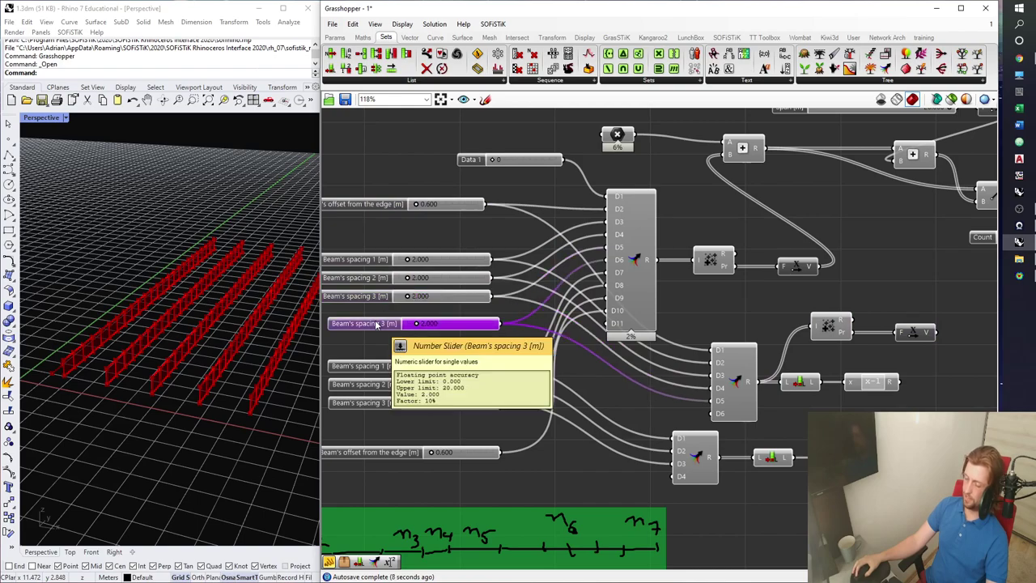
pyautogui.moveTo(920, 334); pyautogui.dragTo(793, 351, button='right')
pyautogui.click(772, 318)
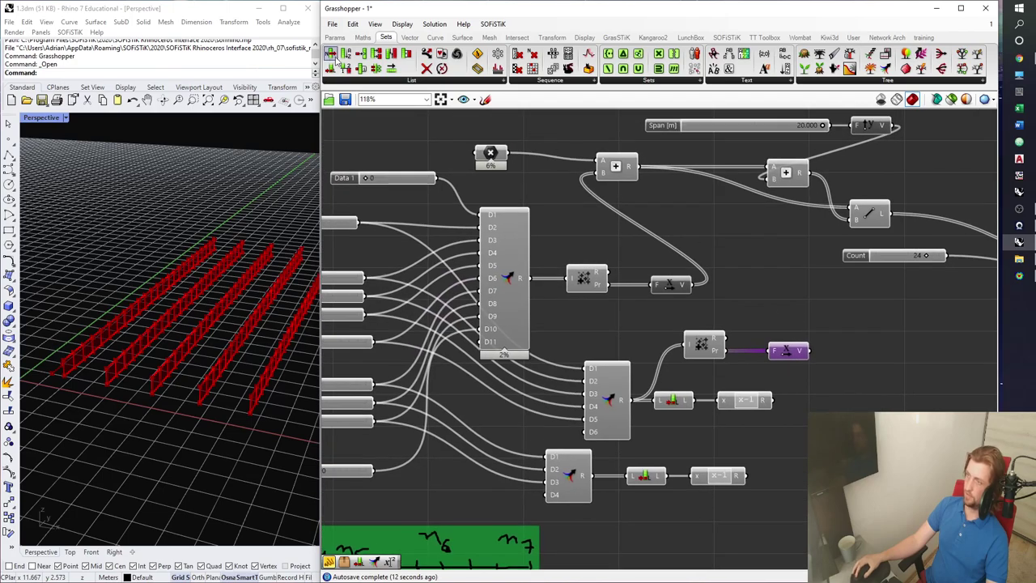
pyautogui.click(334, 37)
pyautogui.click(331, 56)
pyautogui.click(624, 213)
pyautogui.click(624, 213)
pyautogui.press('Delete')
# Add an Addition component beside the copied Unit X, with the origin point in A and the Unit X vector in B
pyautogui.click(363, 38)
pyautogui.click(457, 54)
pyautogui.click(770, 247)
pyautogui.click(492, 154)
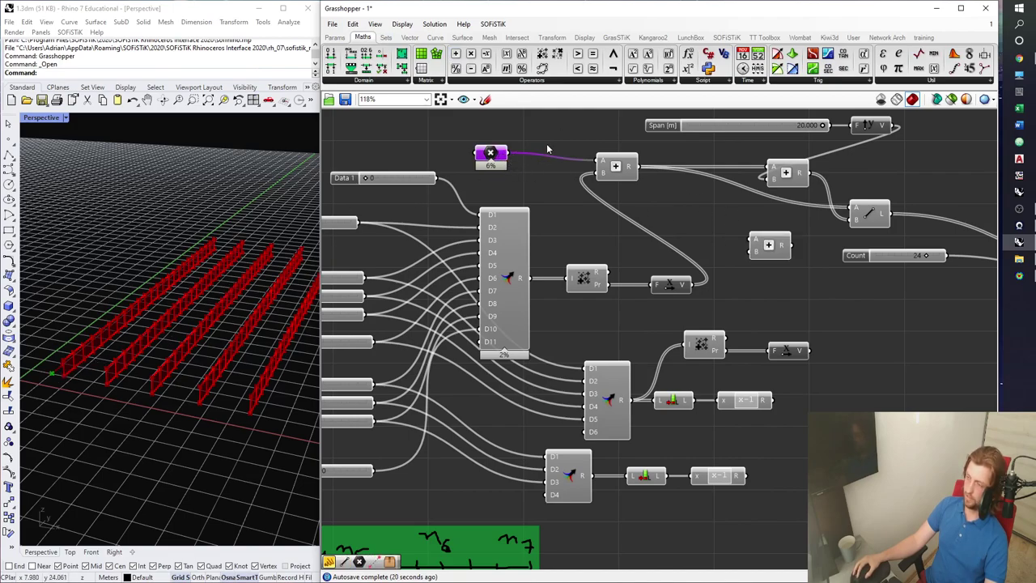
pyautogui.moveTo(515, 155); pyautogui.dragTo(852, 307)
pyautogui.moveTo(332, 370); pyautogui.dragTo(206, 342, button='right')
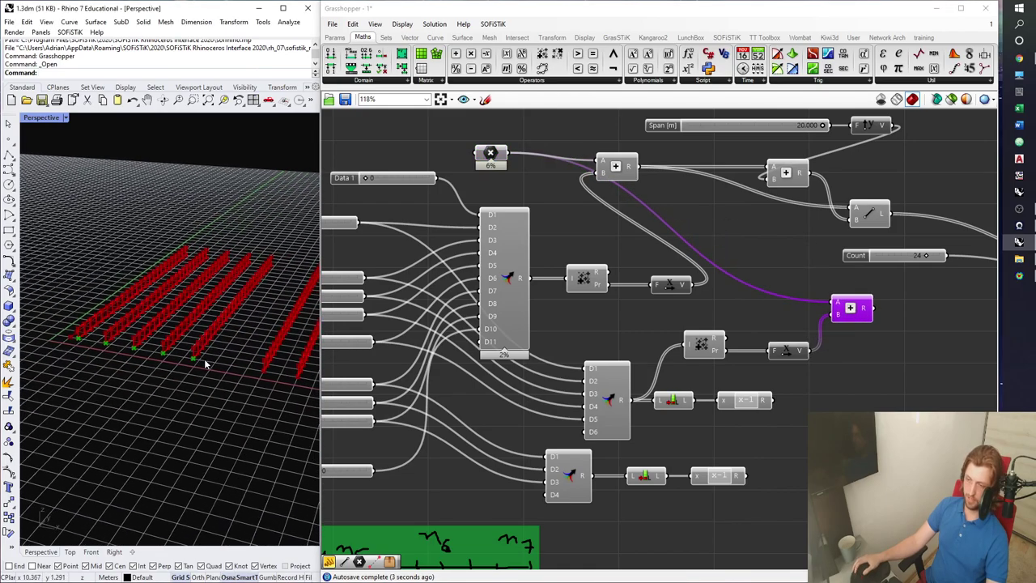
pyautogui.moveTo(809, 337); pyautogui.dragTo(774, 339, button='right')
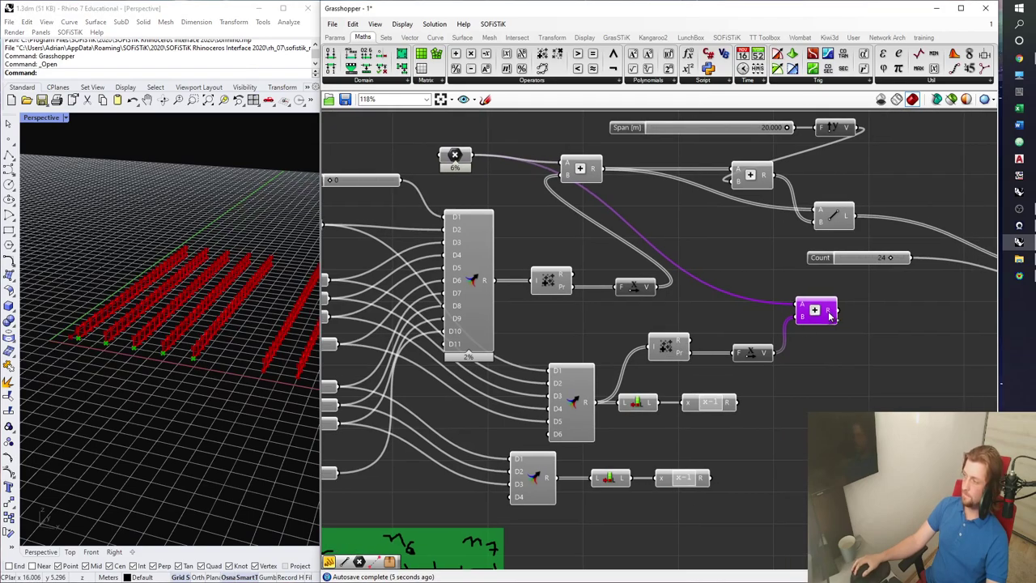
pyautogui.moveTo(834, 324); pyautogui.dragTo(824, 356)
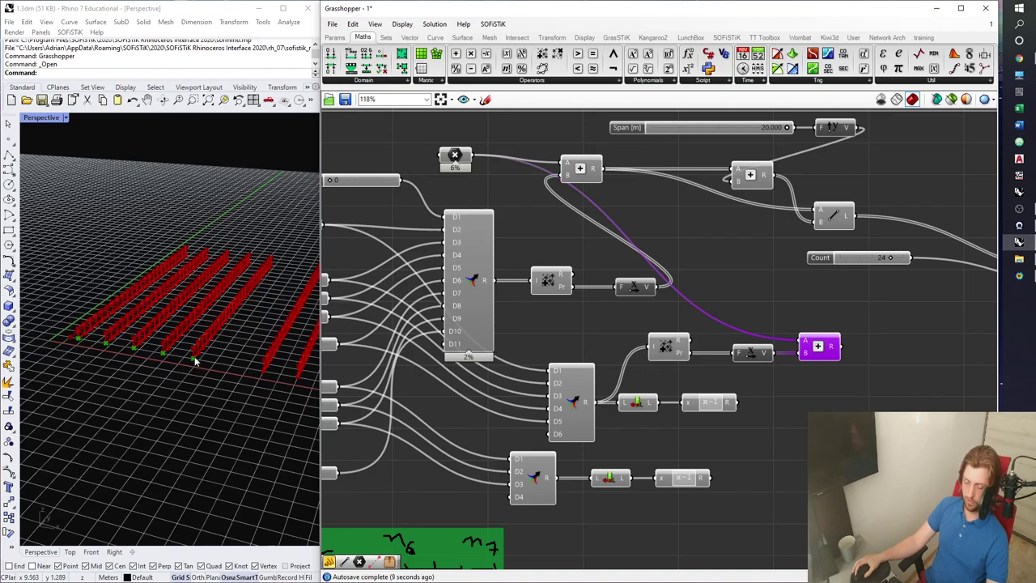
# Check the new points at the beam ends against the b1 and b2 distances in the sketch
pyautogui.scroll(4, 195, 358)
pyautogui.moveTo(203, 360); pyautogui.dragTo(171, 368, button='right')
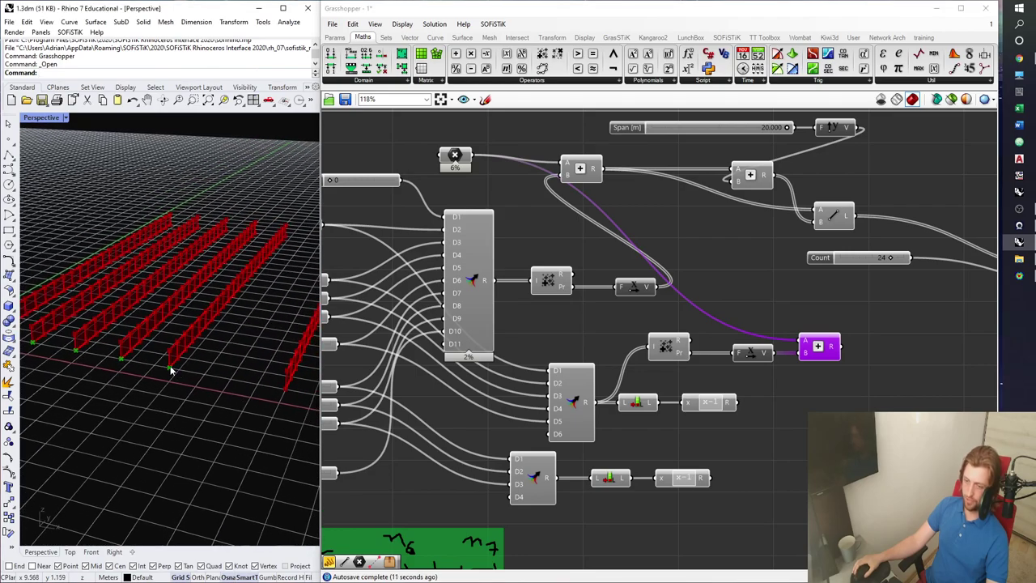
pyautogui.moveTo(410, 451)
pyautogui.mouseDown(button='right')
pyautogui.moveTo(625, 194)
pyautogui.moveTo(654, 175)
pyautogui.mouseUp(button='right')
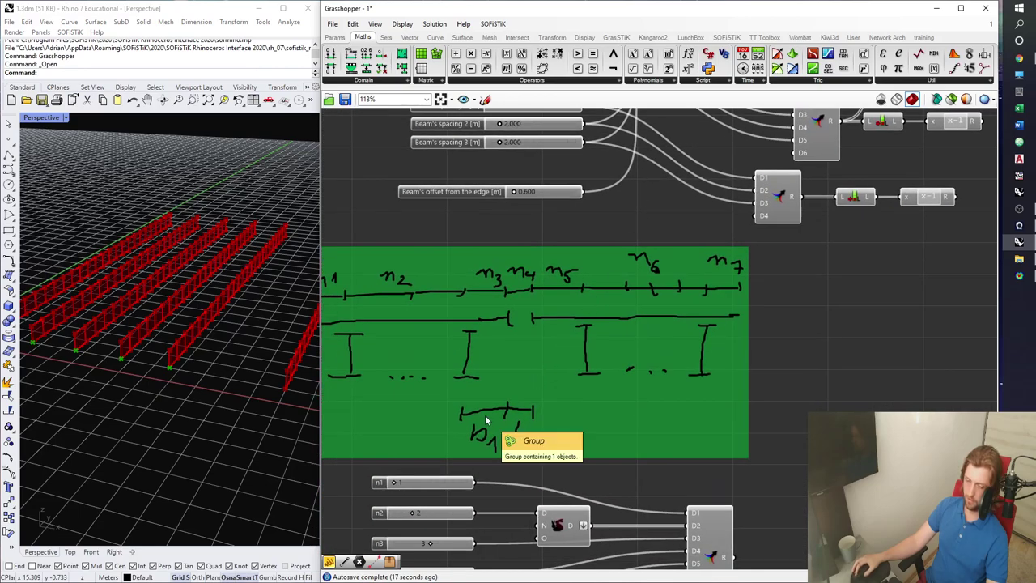
# Feed the copied Unit X from the Mass Addition's total result instead of its partial results
pyautogui.moveTo(990, 134); pyautogui.dragTo(622, 355, button='right')
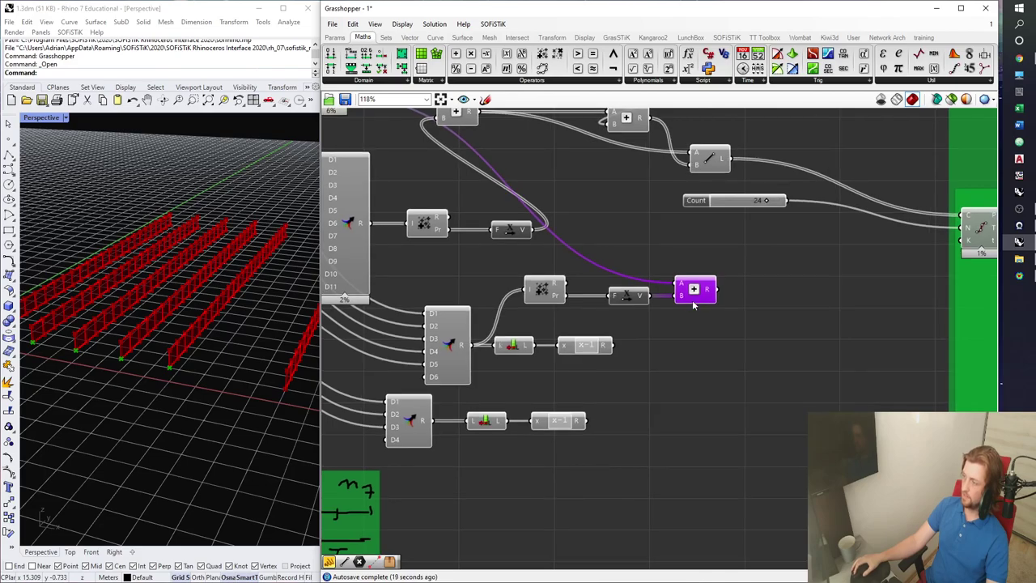
pyautogui.scroll(2, 571, 280)
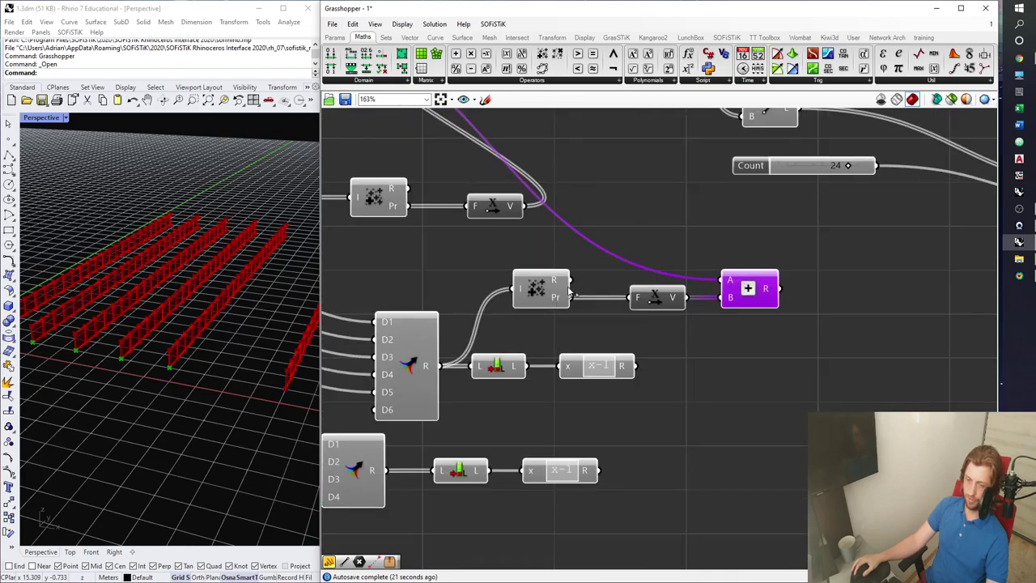
pyautogui.moveTo(581, 285); pyautogui.dragTo(626, 306)
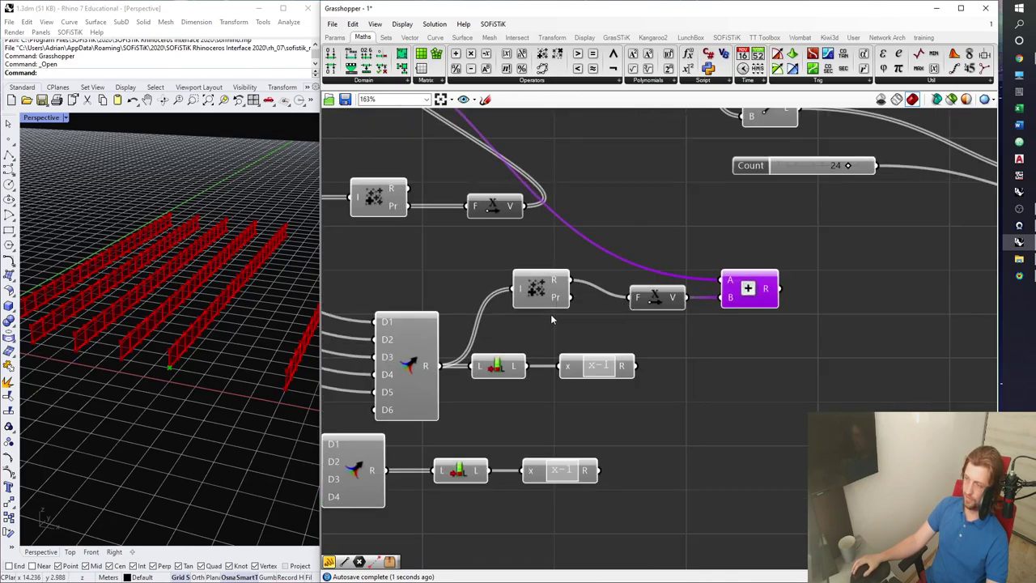
pyautogui.moveTo(251, 366); pyautogui.dragTo(177, 373, button='right')
# Move the copied Mass Addition, Unit X and Addition components down beside the Merge that collects the n1 to n7 divisions
pyautogui.moveTo(787, 321); pyautogui.dragTo(631, 264)
pyautogui.moveTo(751, 301); pyautogui.dragTo(496, 260)
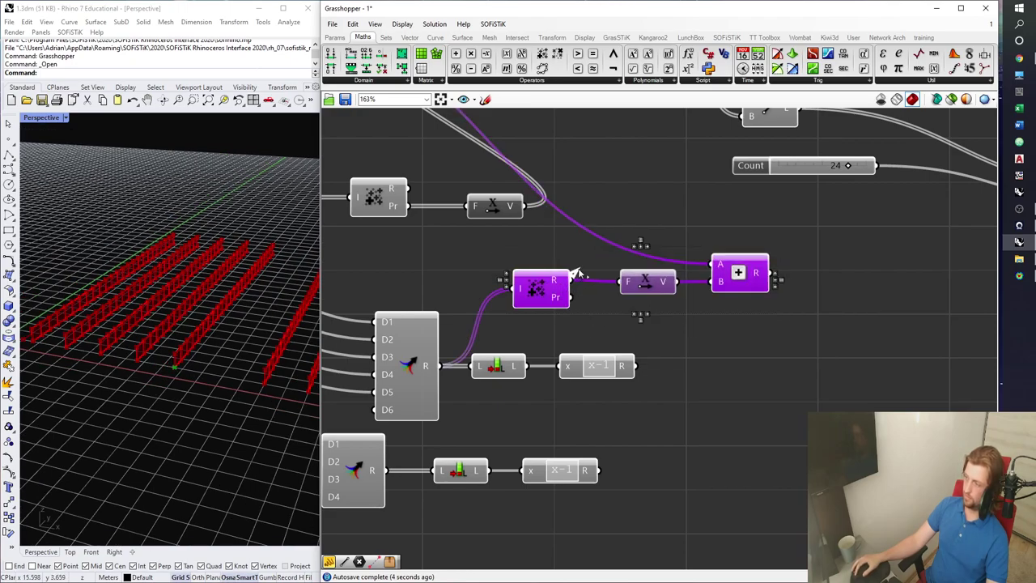
pyautogui.scroll(-4, 502, 275)
pyautogui.scroll(-2, 503, 465)
pyautogui.moveTo(518, 422); pyautogui.dragTo(478, 555)
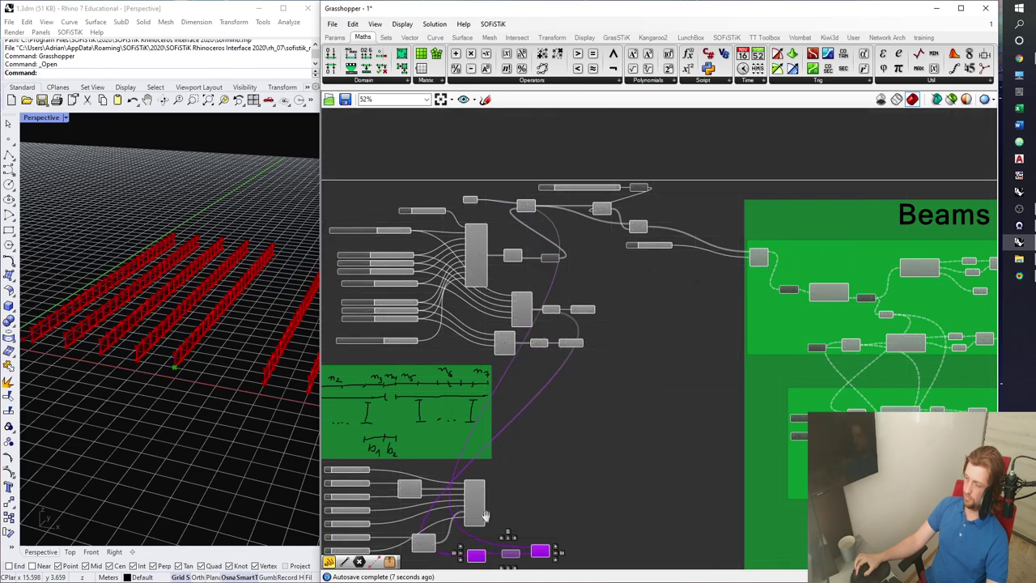
pyautogui.moveTo(483, 533); pyautogui.dragTo(511, 361, button='right')
pyautogui.scroll(4, 502, 373)
# Hide the wires entering the moved Mass Addition's input and the Addition's A input, and save the definition
pyautogui.click(500, 373)
pyautogui.scroll(1, 520, 374)
pyautogui.rightClick(510, 385)
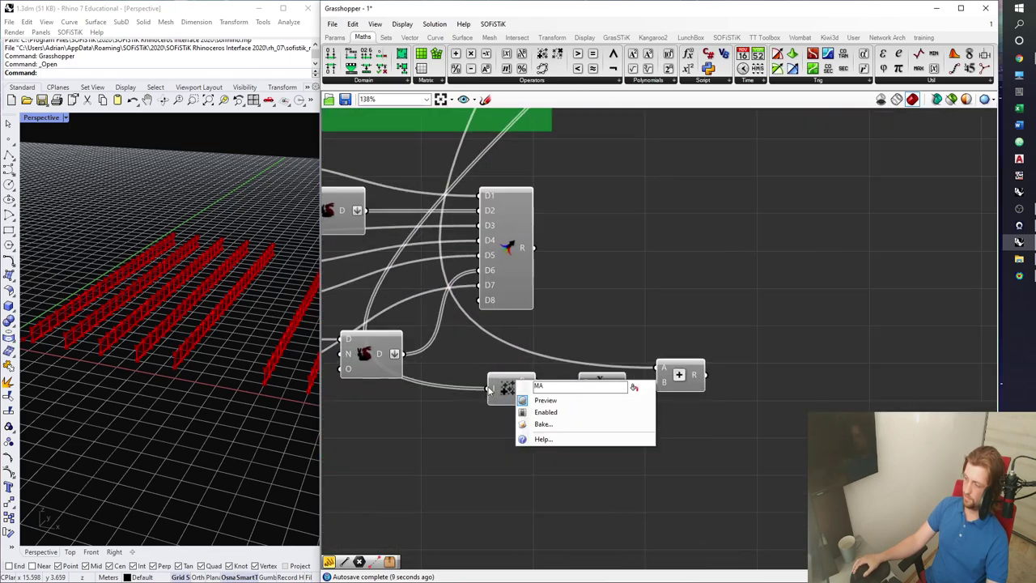
pyautogui.rightClick(494, 391)
pyautogui.moveTo(550, 407)
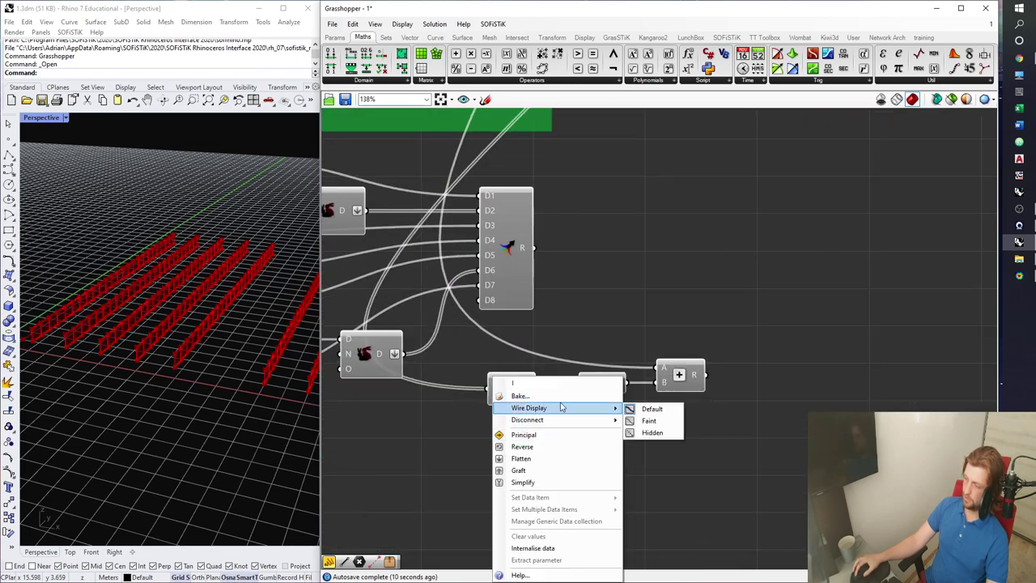
pyautogui.click(652, 430)
pyautogui.rightClick(665, 369)
pyautogui.moveTo(698, 399)
pyautogui.click(817, 425)
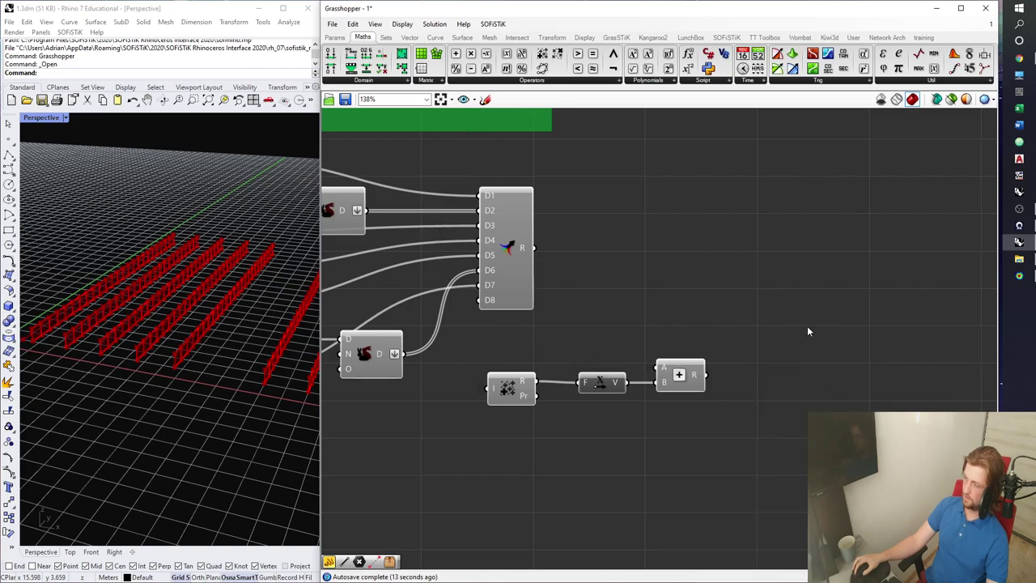
pyautogui.moveTo(759, 293); pyautogui.dragTo(712, 323, button='right')
pyautogui.hotkey('ctrl', 's')
# Create a number slider named b1 beside the sketch, ranging from 0.1 to 2.00 and set to 0.80
pyautogui.moveTo(601, 319); pyautogui.dragTo(777, 384, button='right')
pyautogui.moveTo(703, 342); pyautogui.dragTo(810, 368, button='right')
pyautogui.moveTo(805, 326); pyautogui.dragTo(775, 378, button='right')
pyautogui.doubleClick(791, 328)
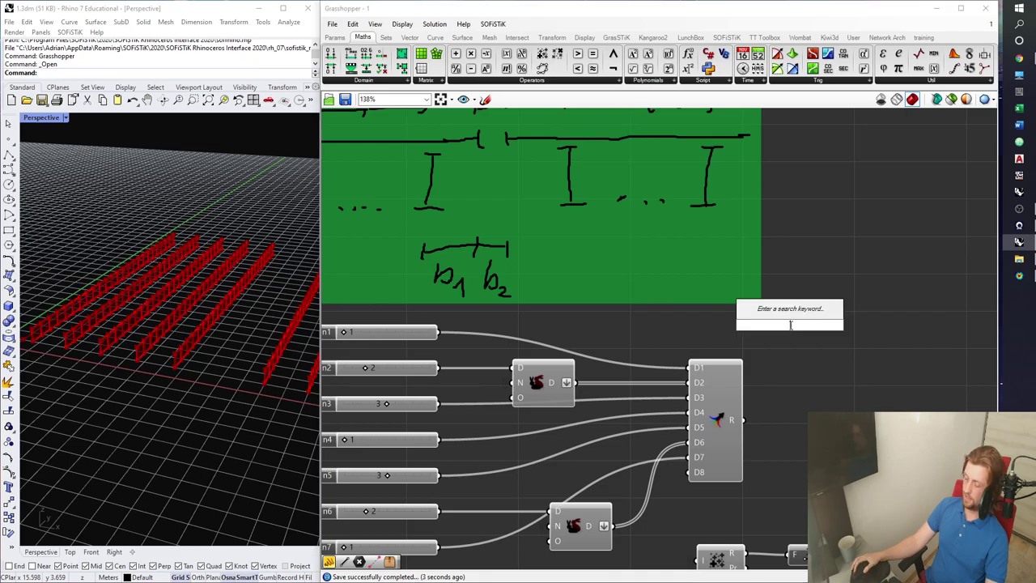
pyautogui.write('00')
pyautogui.press('BackSpace')
pyautogui.write('.1<2.00')
pyautogui.press('Return')
pyautogui.doubleClick(792, 325)
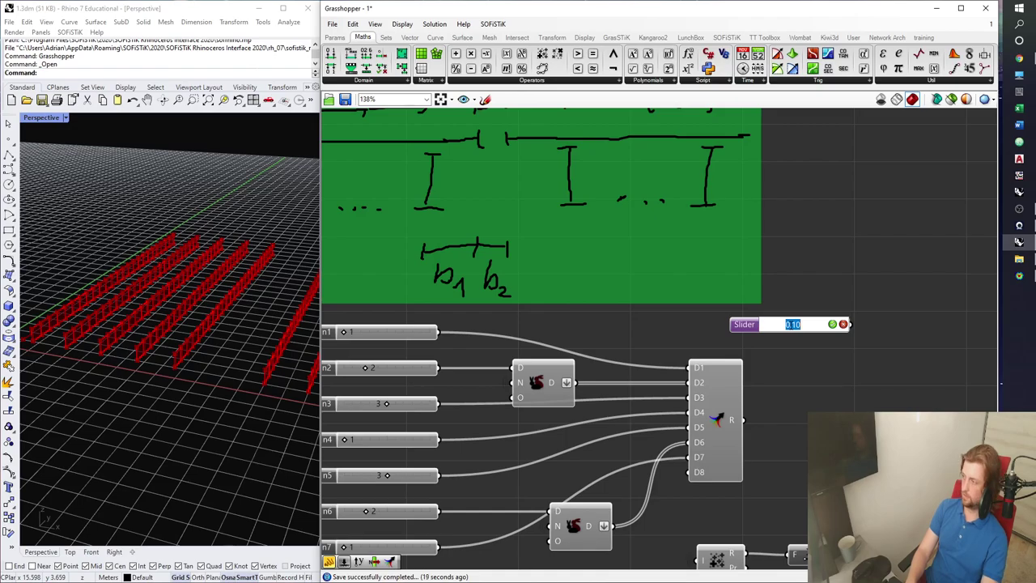
pyautogui.press('Return')
pyautogui.moveTo(745, 325); pyautogui.dragTo(810, 326)
pyautogui.rightClick(797, 334)
pyautogui.write('b1')
pyautogui.press('Return')
# Name the copied slider below b1 as b2 and set it to 0.40
pyautogui.rightClick(808, 321)
pyautogui.write('b2')
pyautogui.press('Return')
pyautogui.doubleClick(867, 317)
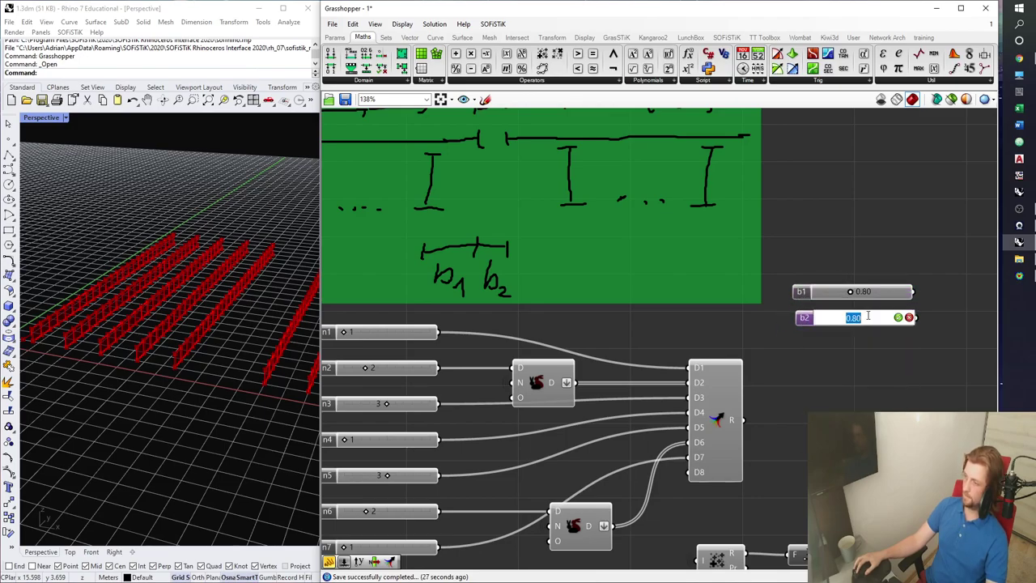
pyautogui.write('0.4')
pyautogui.press('Return')
# Add the unit [m] to the names of the b1 and b2 sliders
pyautogui.moveTo(881, 357); pyautogui.dragTo(810, 304, button='right')
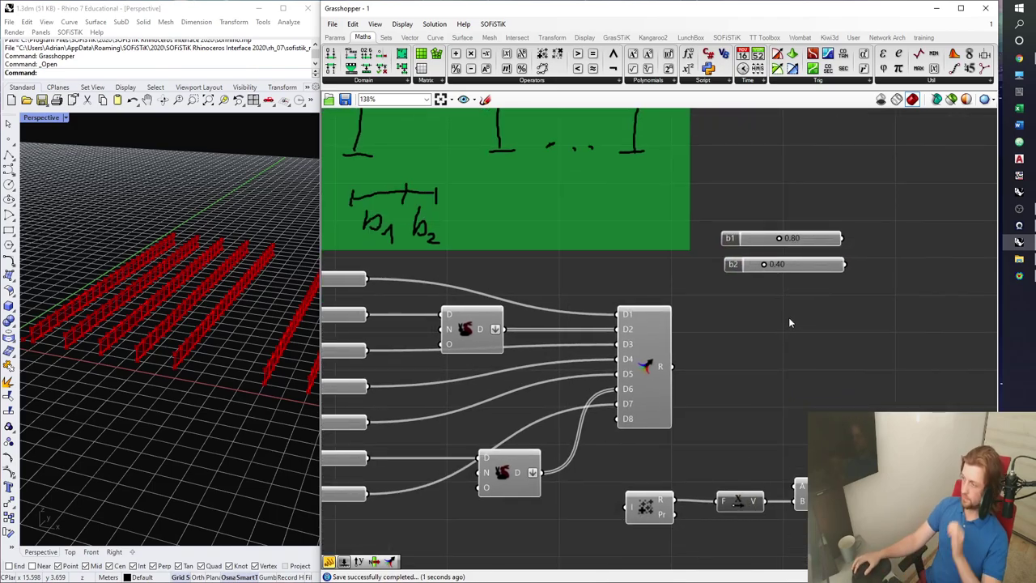
pyautogui.rightClick(748, 247)
pyautogui.write('[m]')
pyautogui.click(755, 206)
pyautogui.moveTo(752, 270); pyautogui.dragTo(755, 271, button='right')
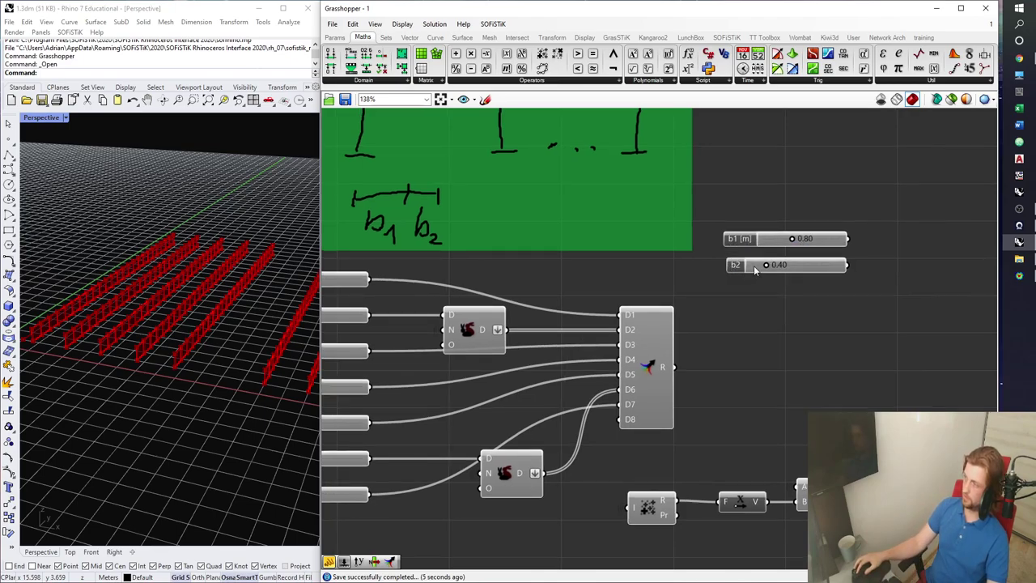
pyautogui.rightClick(740, 268)
pyautogui.write('[m]')
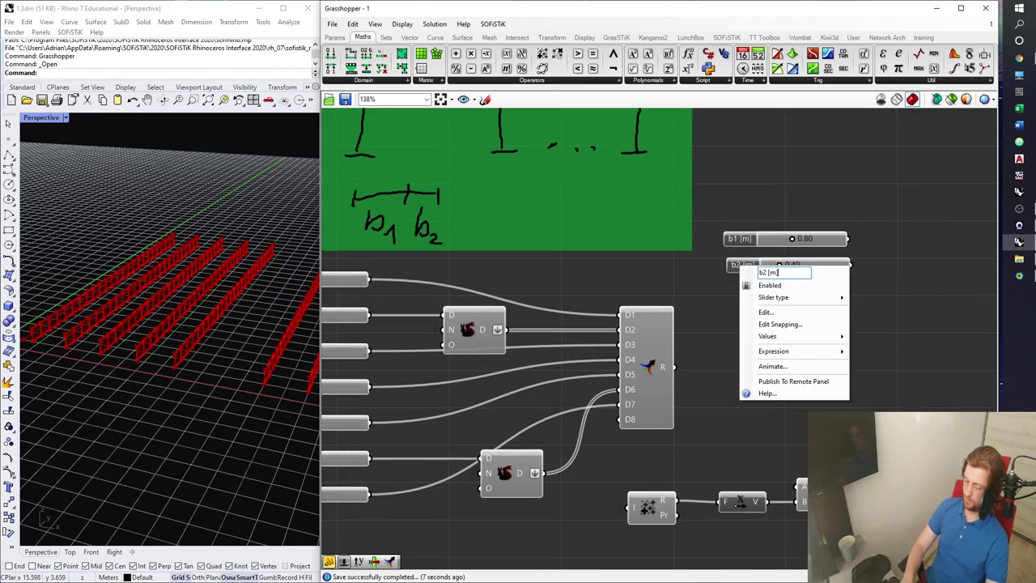
pyautogui.press('Return')
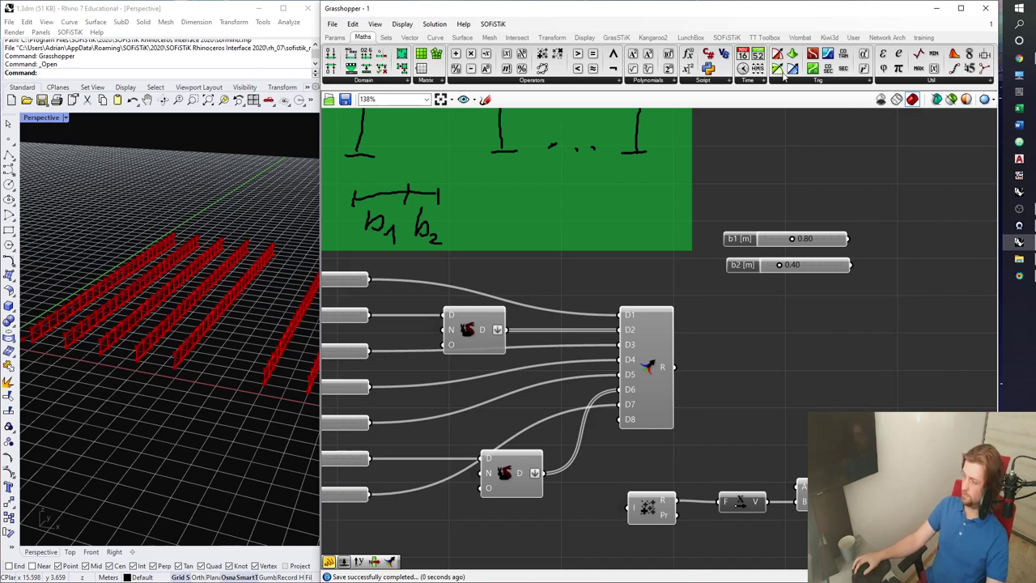
# Place a Unit X vector component beside the b1 slider and feed its factor from b1
pyautogui.moveTo(837, 299); pyautogui.dragTo(802, 281, button='right')
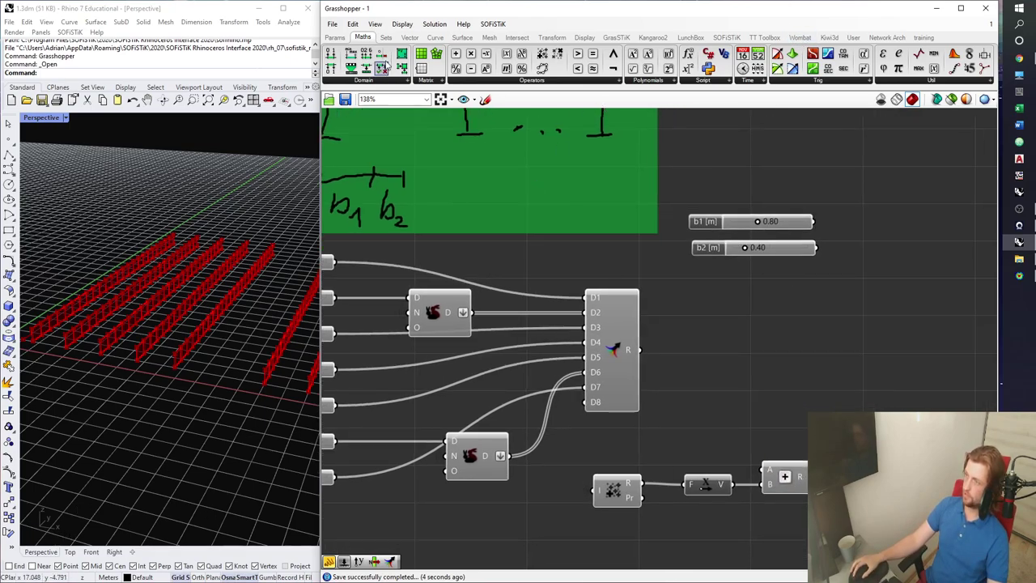
pyautogui.click(410, 37)
pyautogui.moveTo(865, 68); pyautogui.dragTo(867, 190)
pyautogui.moveTo(814, 221); pyautogui.dragTo(846, 190)
pyautogui.moveTo(865, 191); pyautogui.dragTo(865, 222)
# Add an Addition component after the moved one, with the previous result in A and the b1 vector in B
pyautogui.click(337, 38)
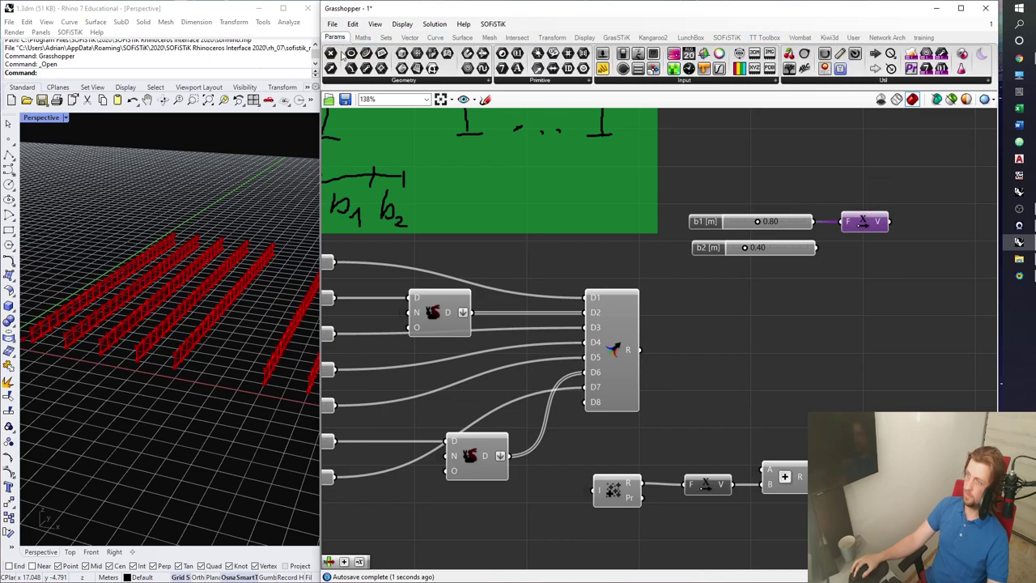
pyautogui.click(363, 37)
pyautogui.moveTo(455, 55); pyautogui.dragTo(886, 403)
pyautogui.moveTo(887, 403); pyautogui.dragTo(748, 397, button='right')
pyautogui.click(651, 473)
pyautogui.moveTo(678, 476); pyautogui.dragTo(726, 388)
pyautogui.moveTo(752, 215); pyautogui.dragTo(749, 486)
# Duplicate the b1 Unit X component and feed the copy from the b2 slider
pyautogui.moveTo(746, 295); pyautogui.dragTo(707, 280, button='right')
pyautogui.click(692, 201)
pyautogui.hotkey('ctrl', 'c')
pyautogui.hotkey('ctrl', 'v')
pyautogui.moveTo(693, 208); pyautogui.dragTo(693, 234)
# Duplicate the b1 Addition, with the b1 Addition's result in A and the b2 vector in B
pyautogui.moveTo(557, 325); pyautogui.dragTo(842, 381, button='right')
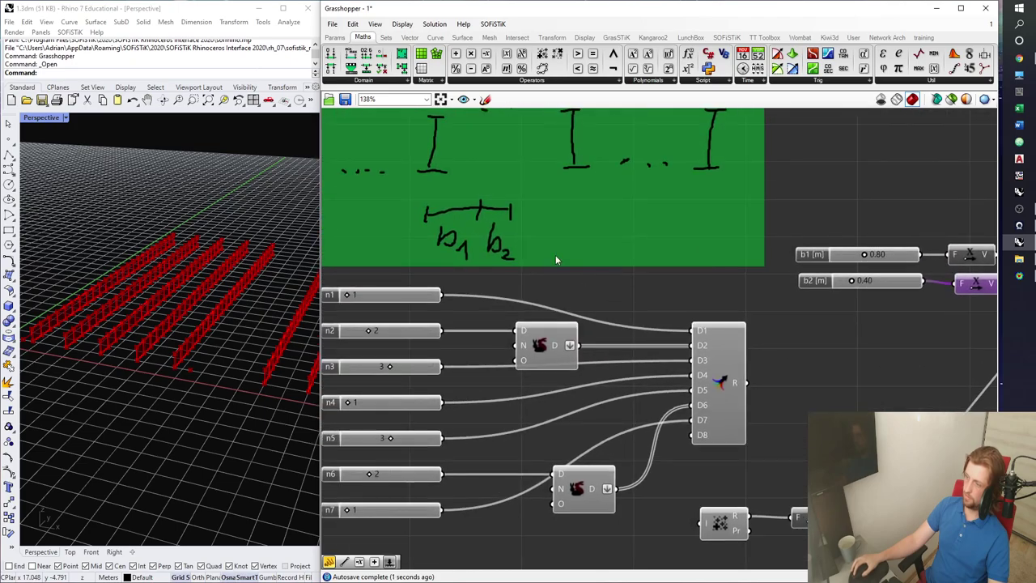
pyautogui.moveTo(497, 133); pyautogui.dragTo(511, 201, button='right')
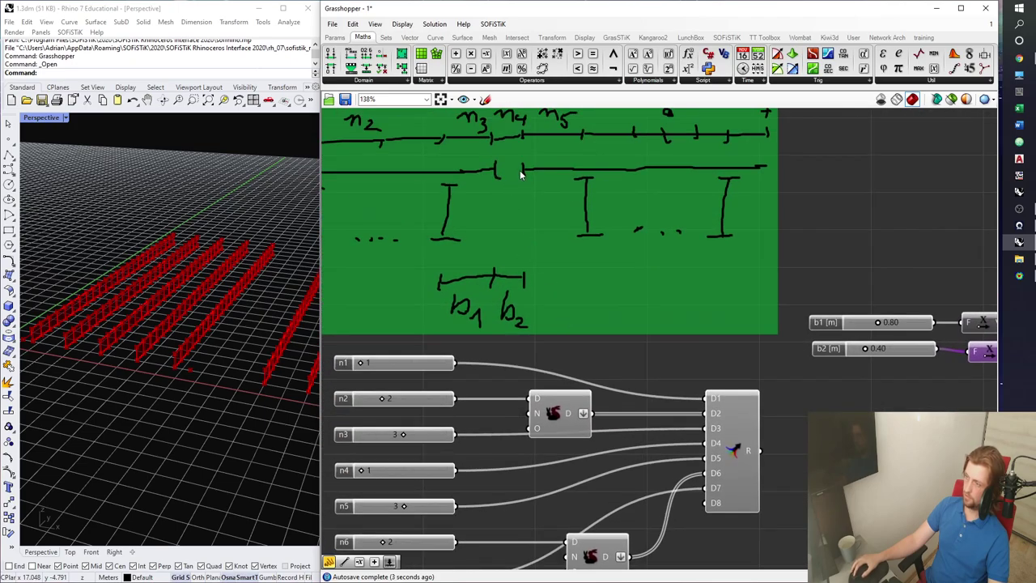
pyautogui.scroll(-2, 521, 174)
pyautogui.click(761, 416)
pyautogui.hotkey('ctrl', 'c')
pyautogui.hotkey('ctrl', 'v')
pyautogui.moveTo(798, 439); pyautogui.dragTo(811, 429)
pyautogui.moveTo(763, 253); pyautogui.dragTo(800, 435)
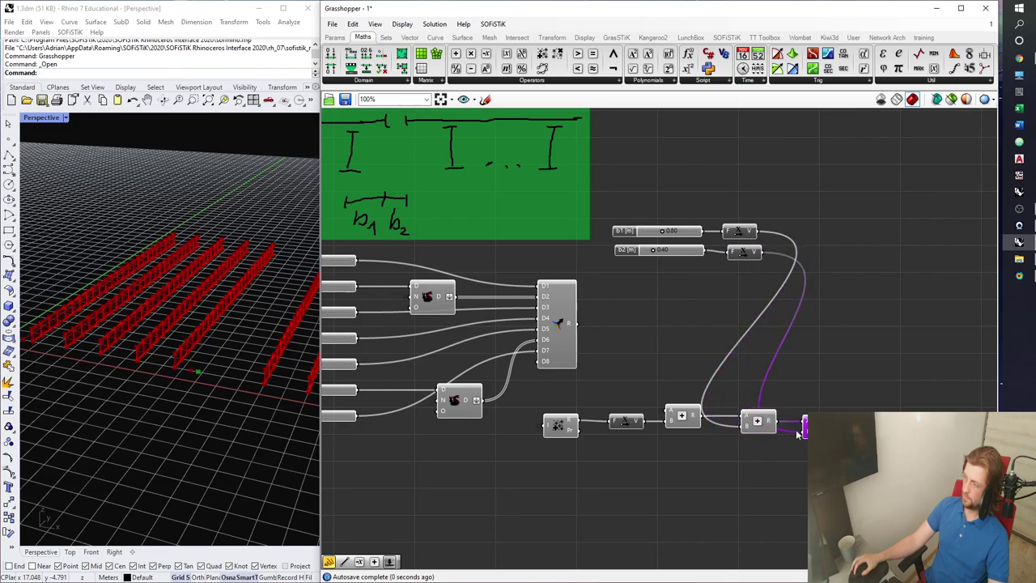
# Set the second beam group's Beam's spacing 1 to 2 m and inspect the joint points in the viewport
pyautogui.moveTo(173, 374); pyautogui.dragTo(185, 388, button='right')
pyautogui.scroll(-4, 502, 353)
pyautogui.moveTo(509, 316); pyautogui.dragTo(584, 374, button='right')
pyautogui.scroll(6, 519, 199)
pyautogui.moveTo(523, 196); pyautogui.dragTo(561, 278, button='right')
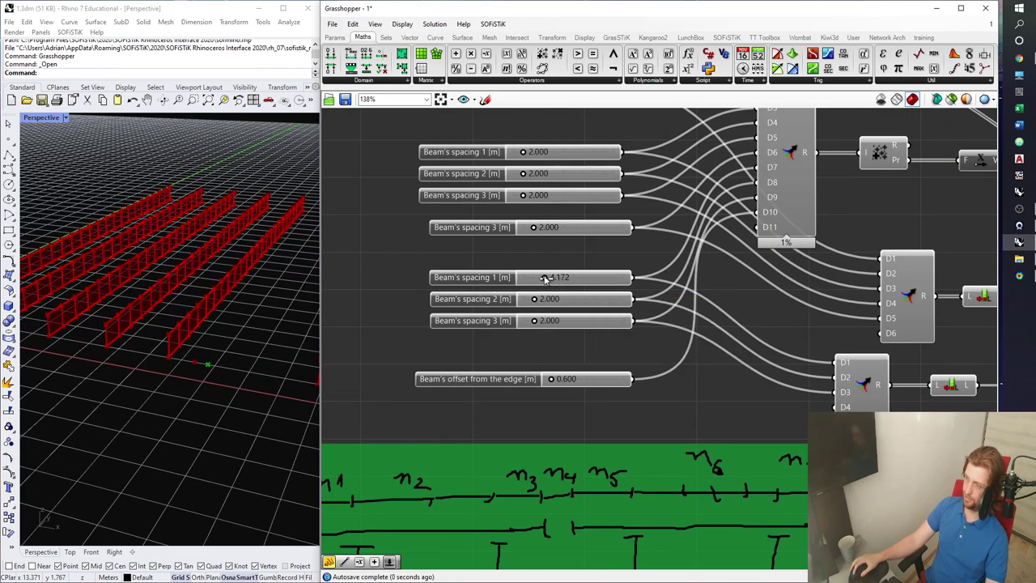
pyautogui.doubleClick(547, 277)
pyautogui.write('2')
pyautogui.press('Return')
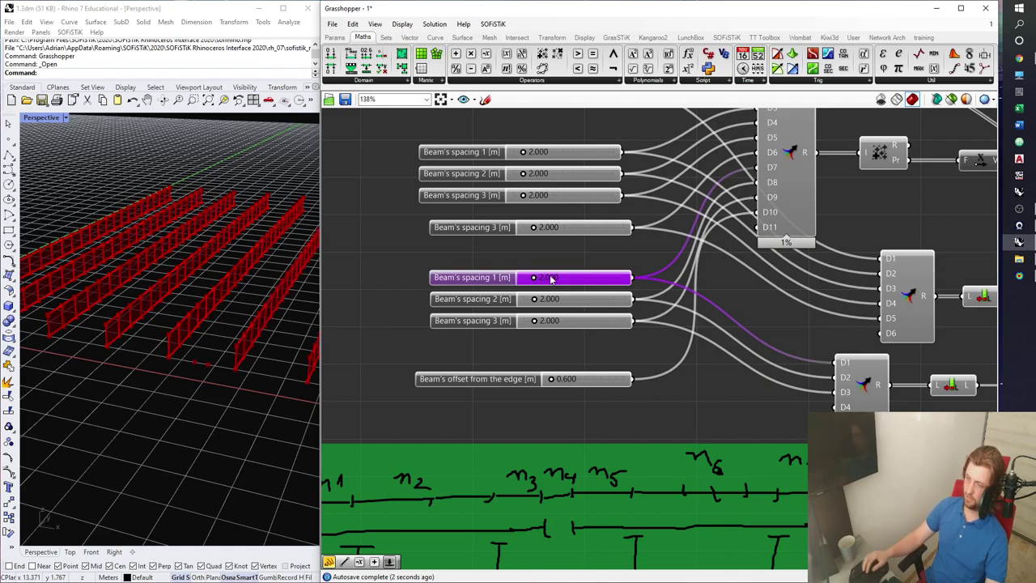
pyautogui.scroll(5, 239, 356)
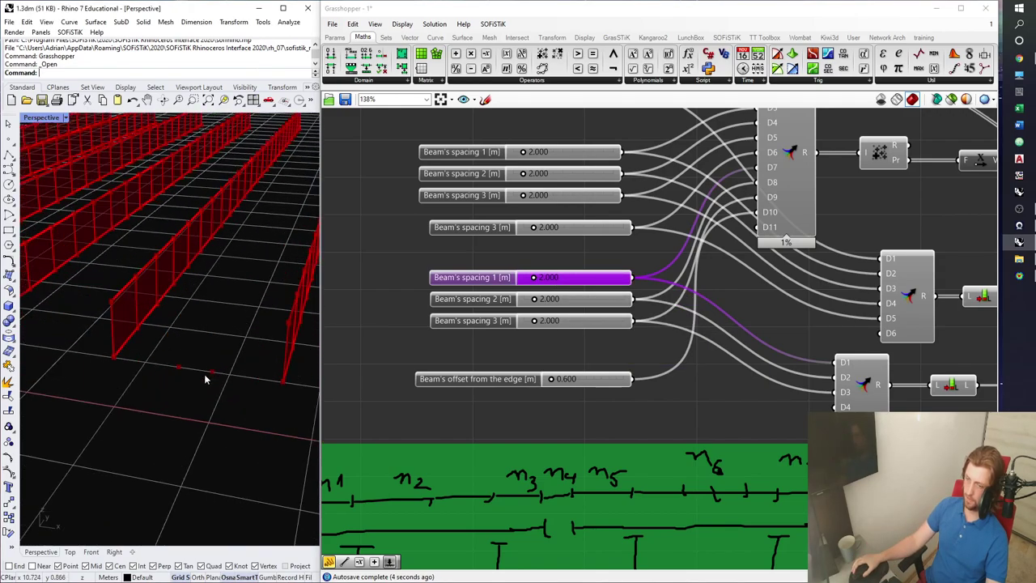
pyautogui.scroll(-4, 211, 390)
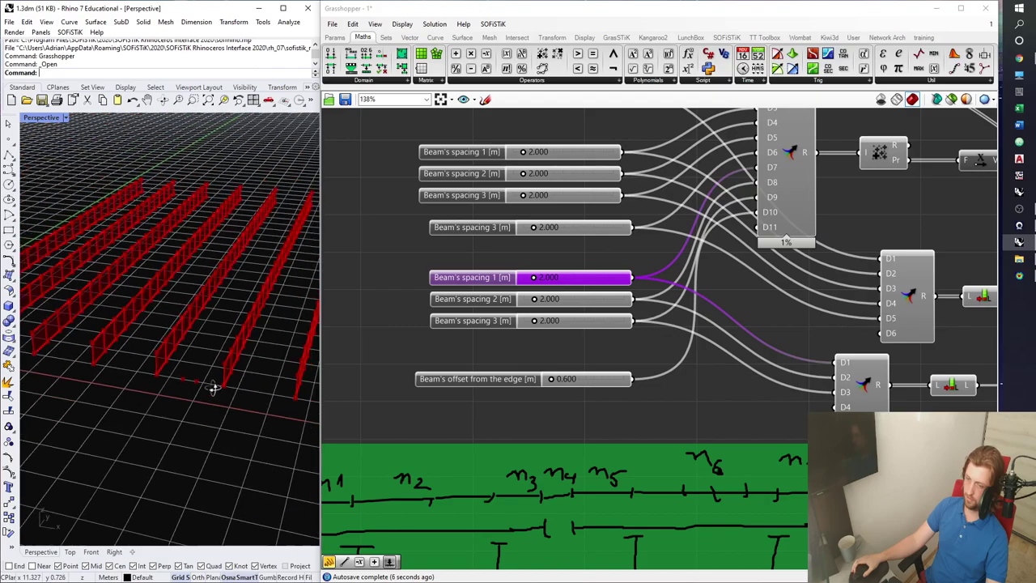
pyautogui.scroll(-3, 678, 392)
pyautogui.scroll(-2, 679, 388)
# Save the definition and move the b1 and b2 sliders with their Unit X components just above the Addition chain
pyautogui.moveTo(678, 388); pyautogui.dragTo(649, 271, button='right')
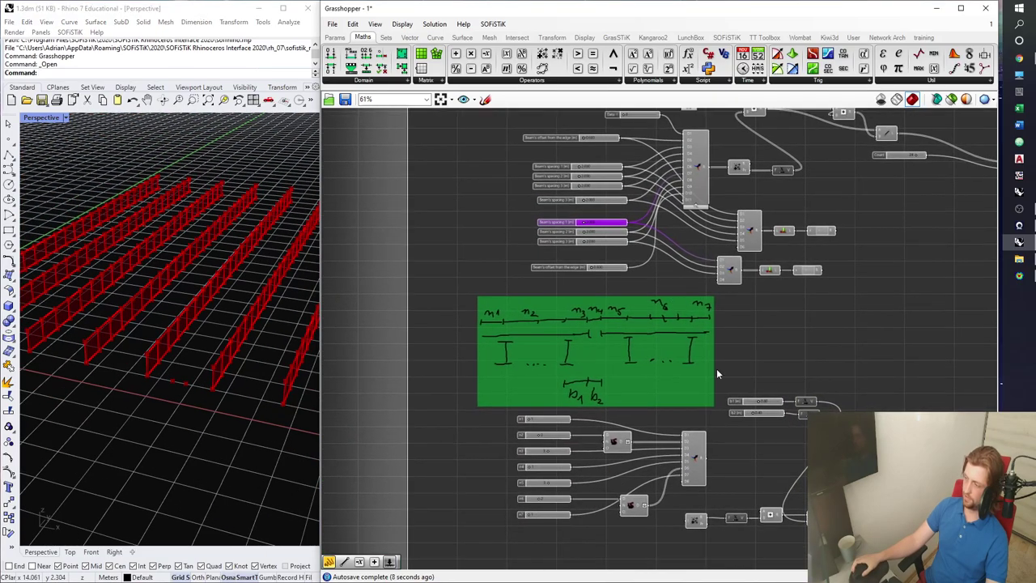
pyautogui.moveTo(771, 395); pyautogui.dragTo(669, 274, button='right')
pyautogui.moveTo(738, 361); pyautogui.dragTo(666, 328, button='right')
pyautogui.scroll(3, 666, 328)
pyautogui.hotkey('ctrl', 's')
pyautogui.moveTo(615, 268); pyautogui.dragTo(621, 303, button='right')
pyautogui.moveTo(661, 304); pyautogui.dragTo(538, 211)
pyautogui.moveTo(621, 240); pyautogui.dragTo(632, 376)
pyautogui.click(685, 413)
pyautogui.moveTo(683, 421); pyautogui.dragTo(696, 370, button='right')
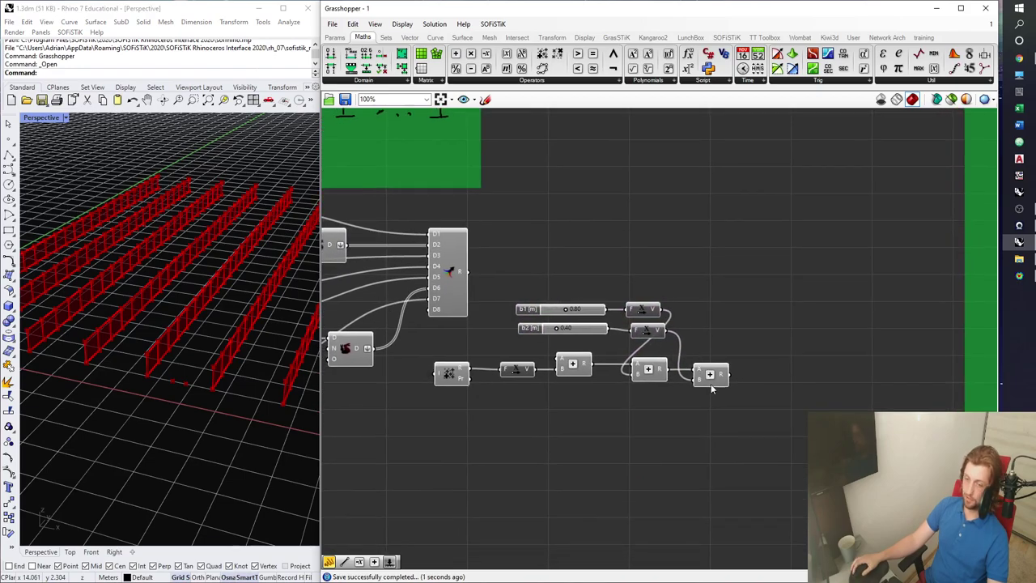
# Compare the two b1 and b2 joint points with the beam start points in the viewport
pyautogui.click(712, 383)
pyautogui.click(656, 375)
pyautogui.keyDown('shift'); pyautogui.click(708, 382); pyautogui.keyUp('shift')
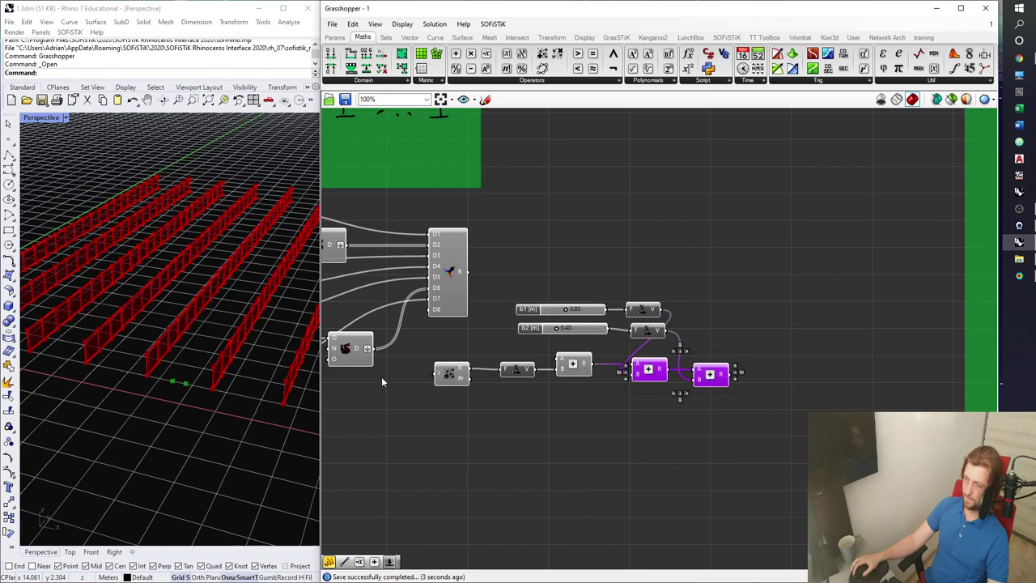
pyautogui.scroll(-4, 568, 302)
pyautogui.moveTo(553, 137); pyautogui.dragTo(621, 333, button='right')
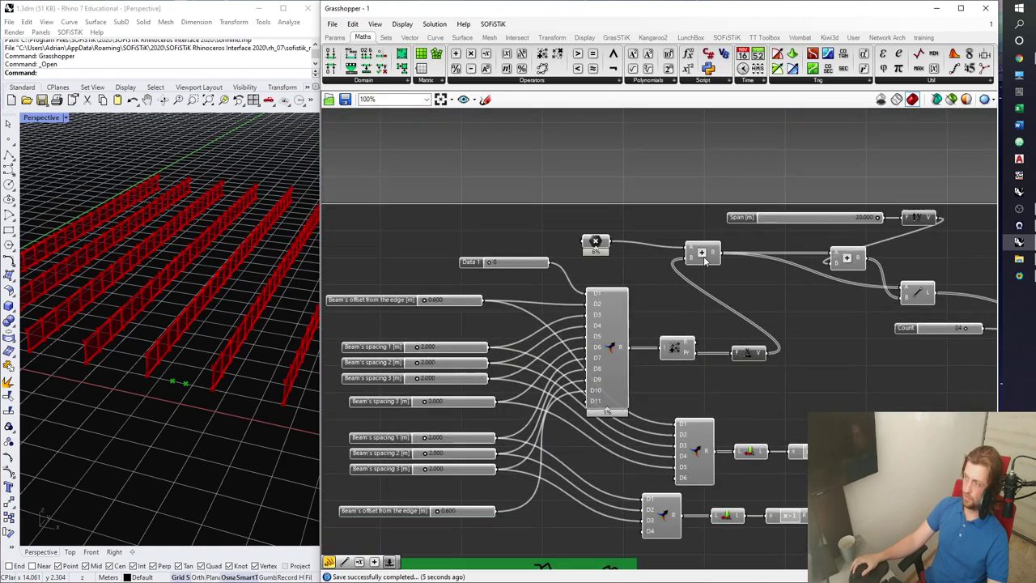
pyautogui.click(703, 253)
pyautogui.moveTo(191, 398)
pyautogui.mouseDown(button='right')
pyautogui.moveTo(162, 397)
pyautogui.moveTo(186, 399)
pyautogui.mouseUp(button='right')
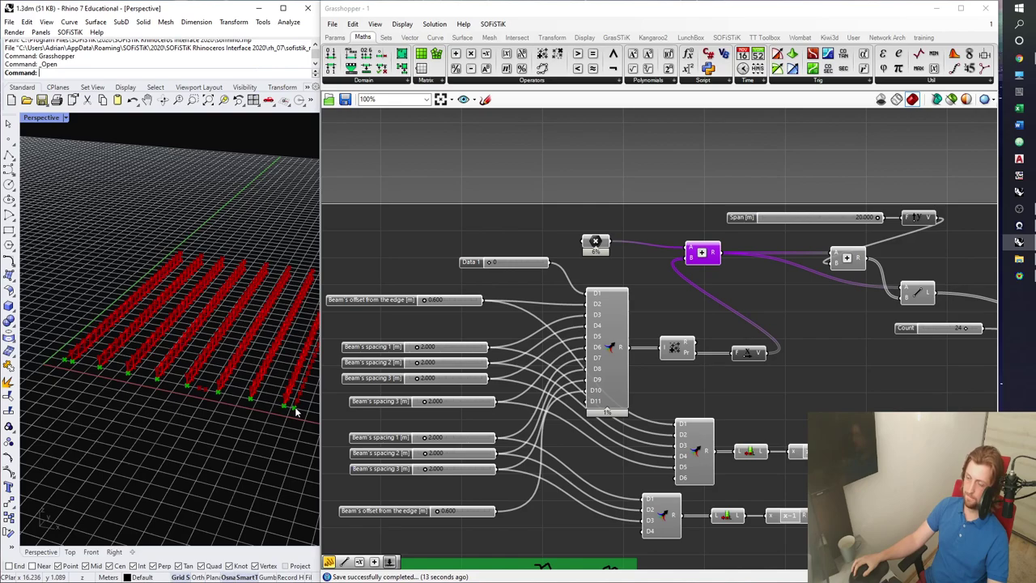
pyautogui.moveTo(306, 414); pyautogui.dragTo(297, 412, button='right')
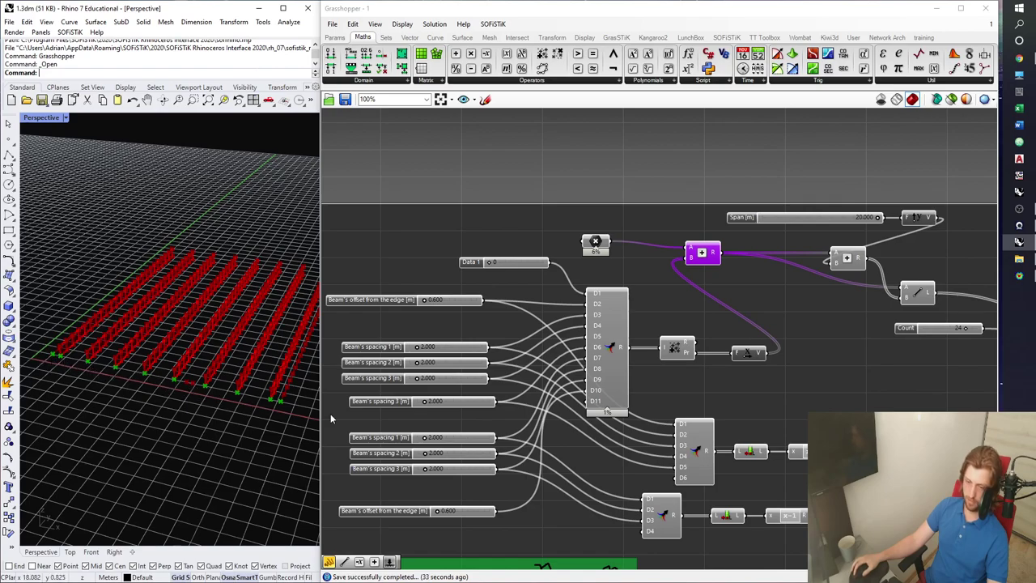
# Add an Insert Items component to the canvas near the beam spacing Merge components
pyautogui.moveTo(809, 404); pyautogui.dragTo(710, 329, button='right')
pyautogui.click(709, 328)
pyautogui.scroll(-2, 709, 328)
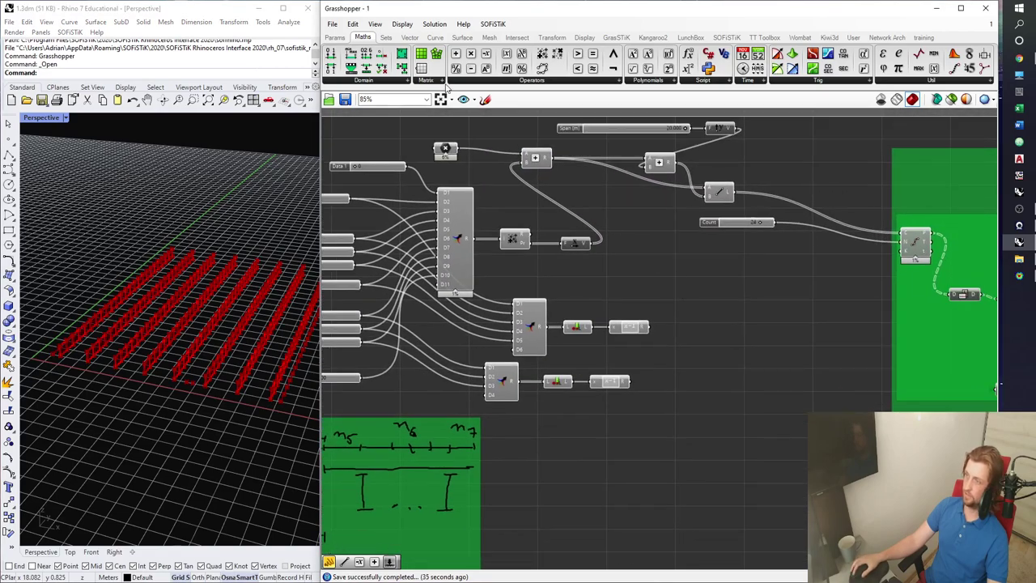
pyautogui.click(390, 39)
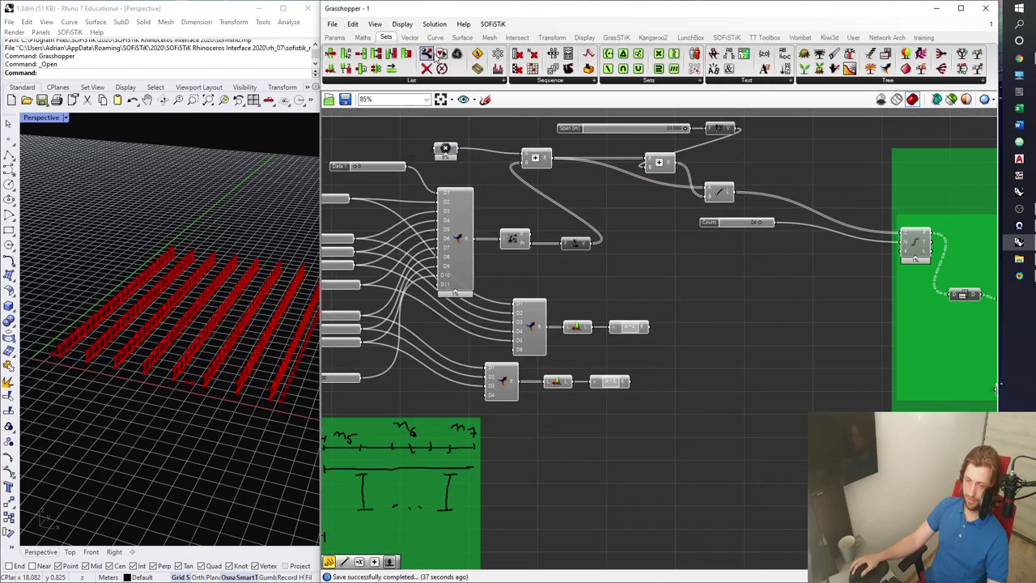
pyautogui.moveTo(362, 53); pyautogui.dragTo(701, 301)
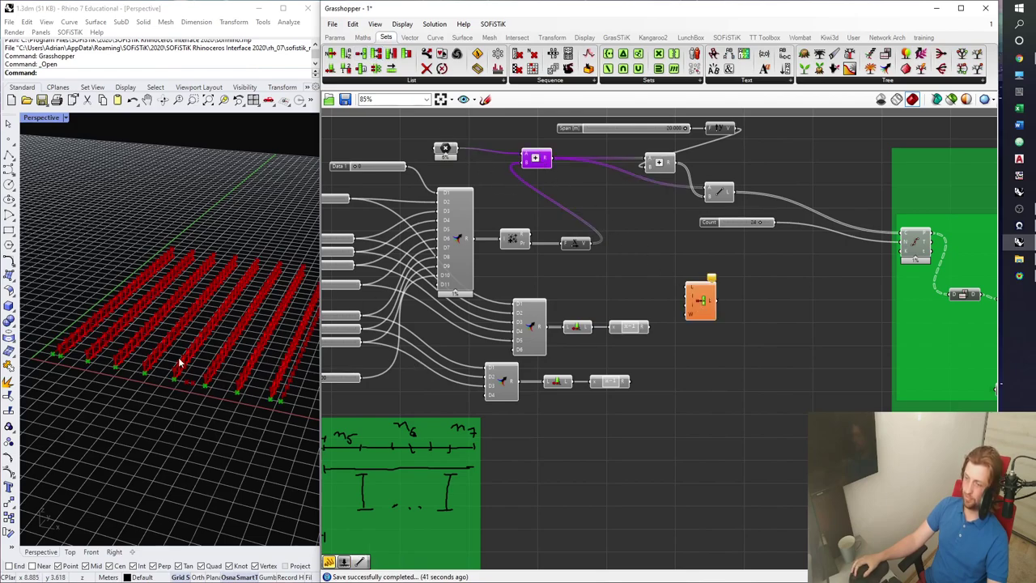
pyautogui.click(427, 81)
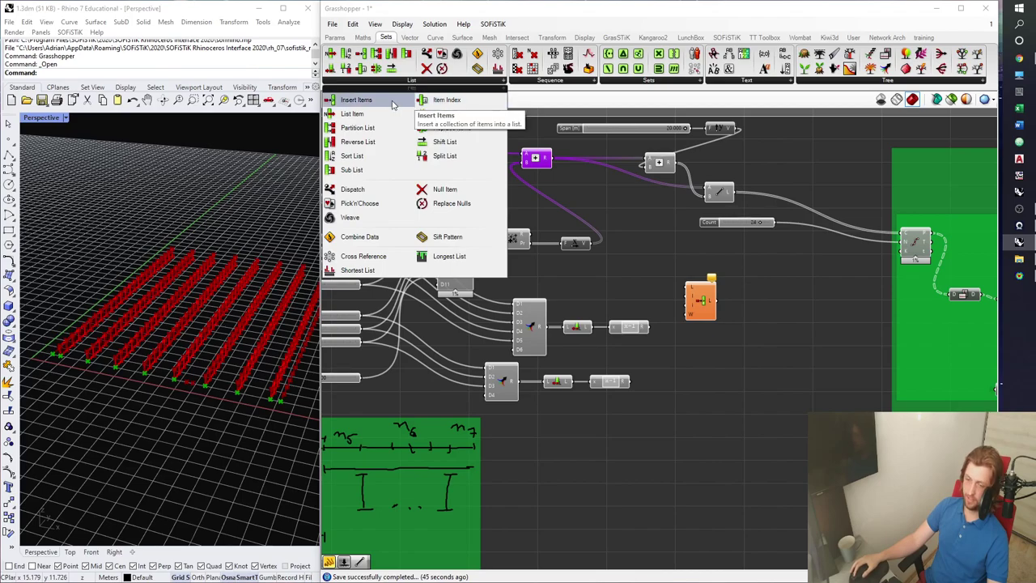
pyautogui.click(631, 215)
# Place Insert Items beside the b1 and b2 Additions, feeding the beam start points into its list and both Addition results into its items
pyautogui.moveTo(555, 159); pyautogui.dragTo(747, 464)
pyautogui.moveTo(747, 464); pyautogui.dragTo(704, 250, button='right')
pyautogui.moveTo(705, 250); pyautogui.dragTo(722, 501)
pyautogui.scroll(1, 637, 510)
pyautogui.moveTo(637, 509); pyautogui.dragTo(580, 331, button='right')
pyautogui.moveTo(534, 336); pyautogui.dragTo(663, 316)
pyautogui.scroll(3, 664, 316)
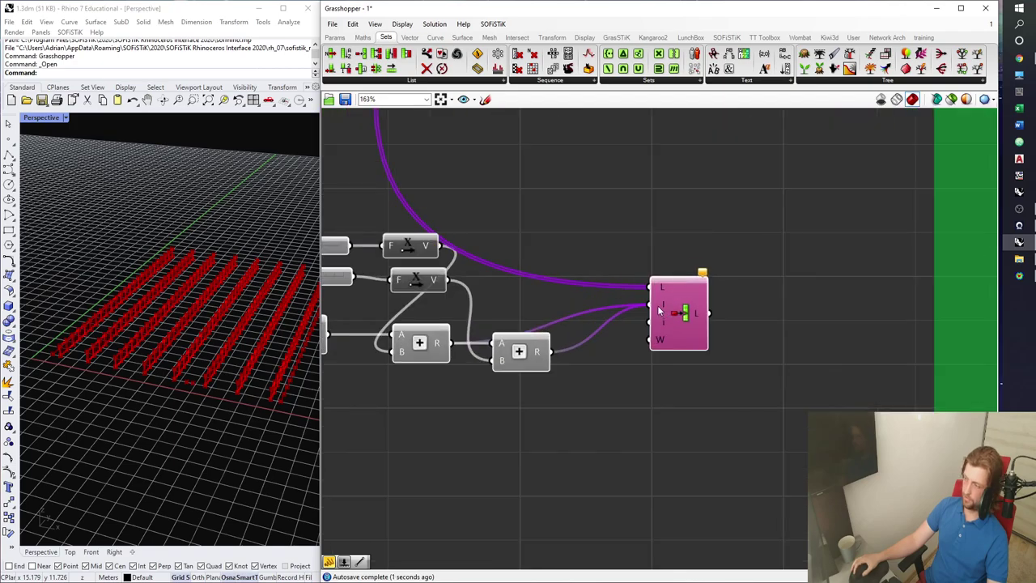
# Create an integer number slider set to -1 and feed it into the Indices input of Insert Items
pyautogui.moveTo(652, 316); pyautogui.dragTo(696, 356, button='right')
pyautogui.doubleClick(643, 422)
pyautogui.write('slider')
pyautogui.press('Return')
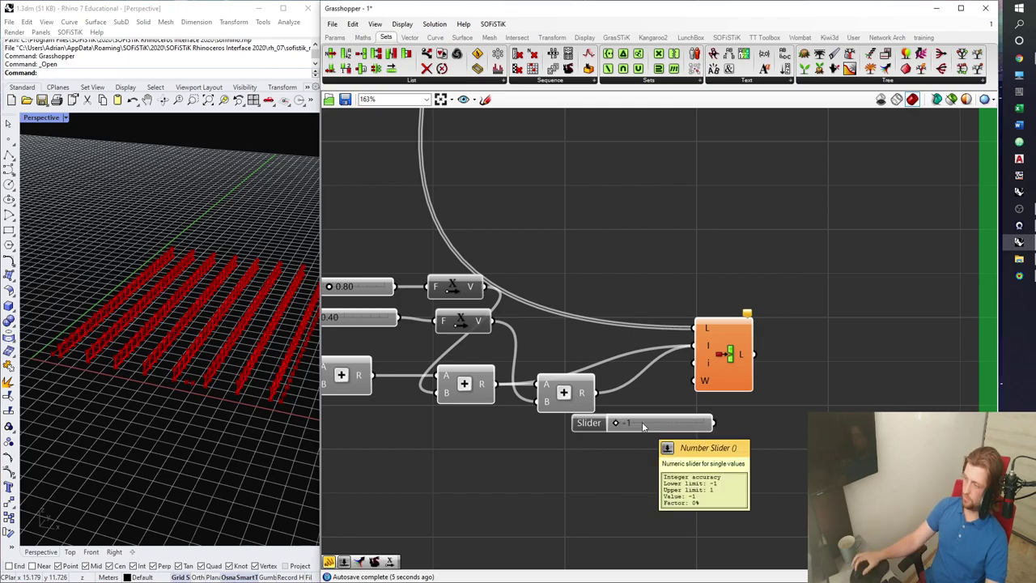
pyautogui.moveTo(606, 426); pyautogui.dragTo(605, 434)
pyautogui.moveTo(716, 430); pyautogui.dragTo(771, 379)
pyautogui.moveTo(768, 439); pyautogui.dragTo(740, 421, button='right')
pyautogui.click(739, 421)
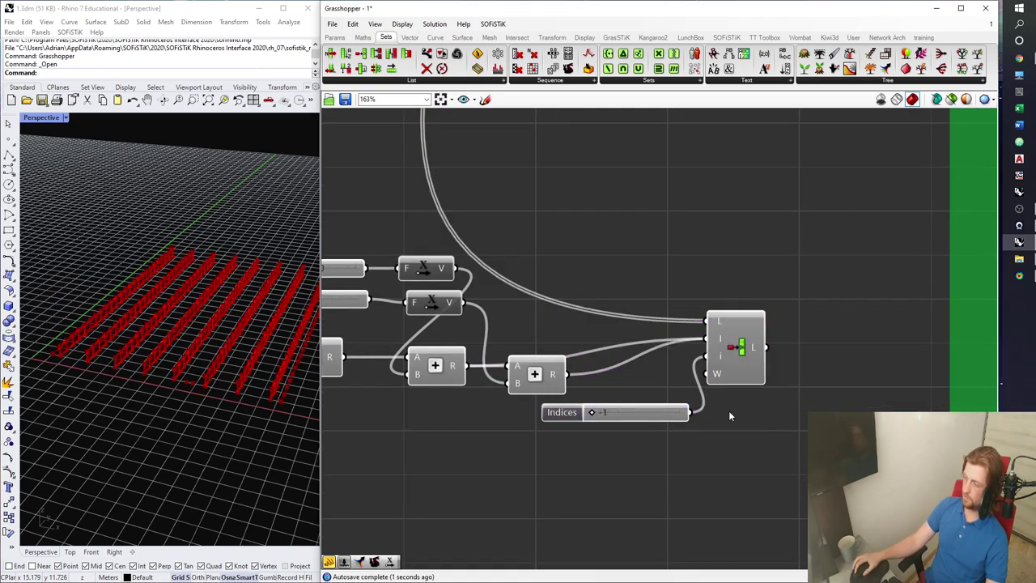
# Flatten the list output of Insert Items and save the definition
pyautogui.rightClick(757, 354)
pyautogui.click(786, 386)
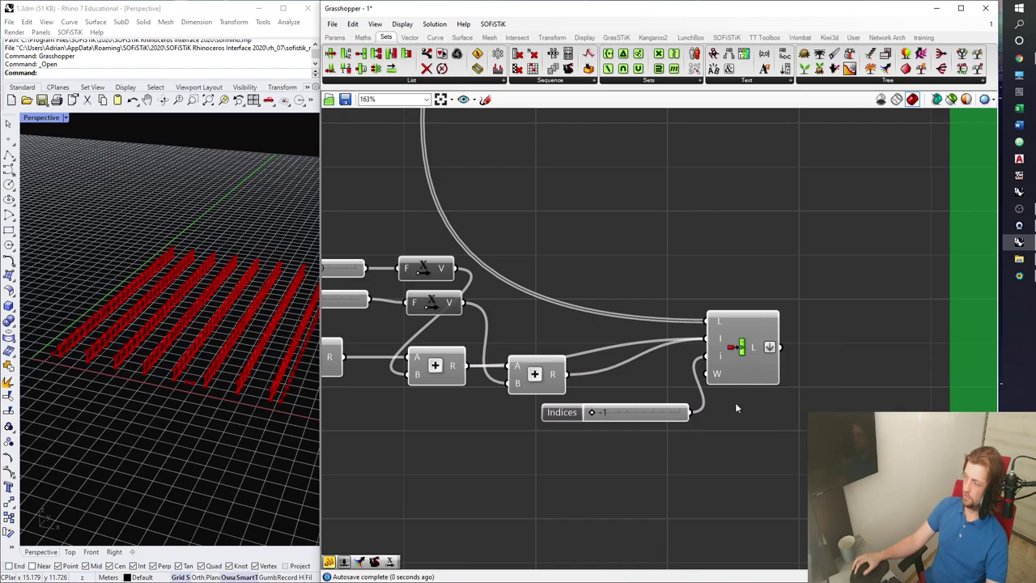
pyautogui.moveTo(722, 441); pyautogui.dragTo(714, 419, button='right')
pyautogui.hotkey('ctrl', 's')
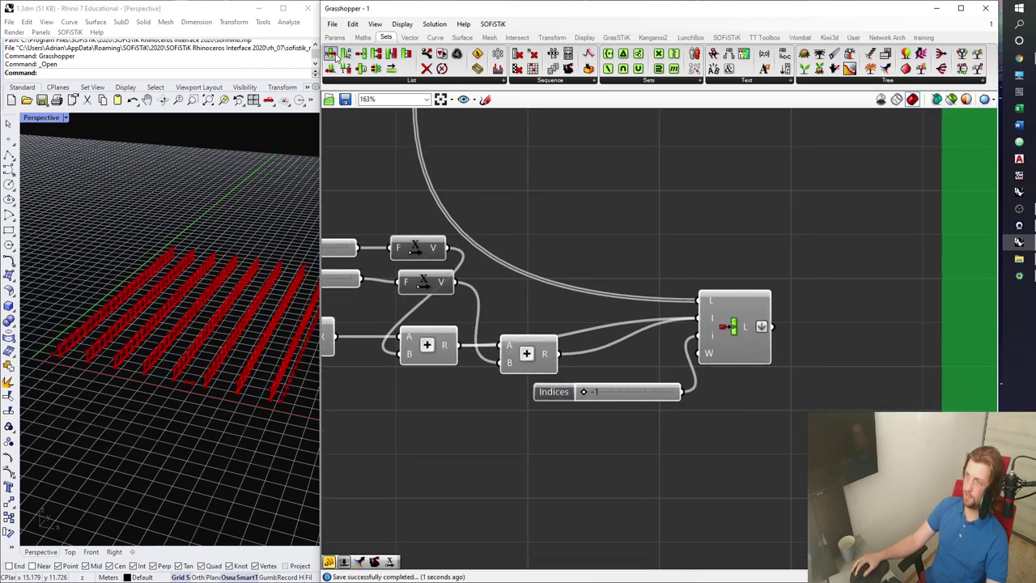
# Add a List Item below Insert Items, fed by its output list and indexed by a new slider starting at 0
pyautogui.moveTo(332, 55); pyautogui.dragTo(695, 556)
pyautogui.moveTo(773, 332); pyautogui.dragTo(742, 459)
pyautogui.moveTo(759, 370); pyautogui.dragTo(701, 456)
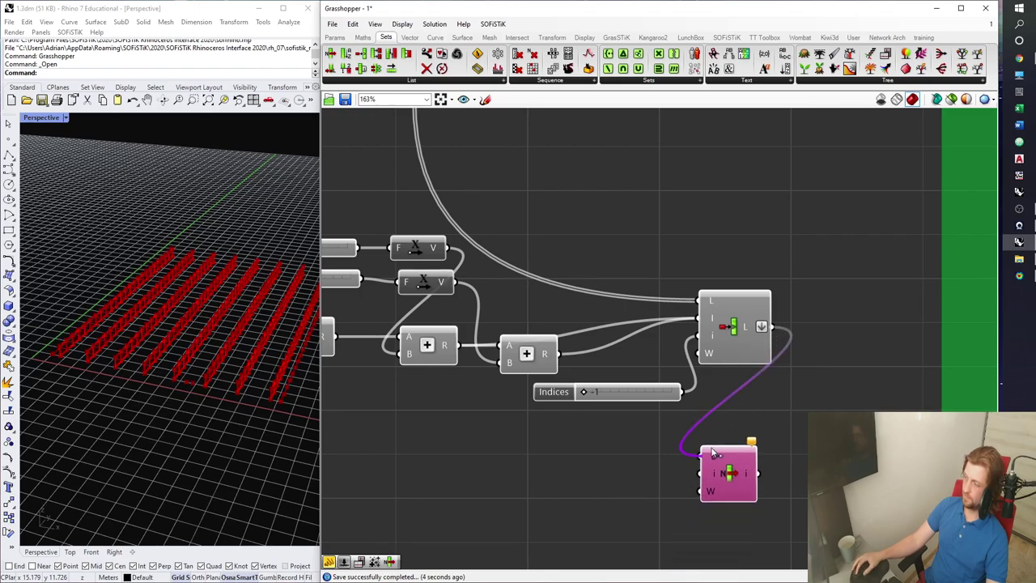
pyautogui.doubleClick(618, 473)
pyautogui.write('0<')
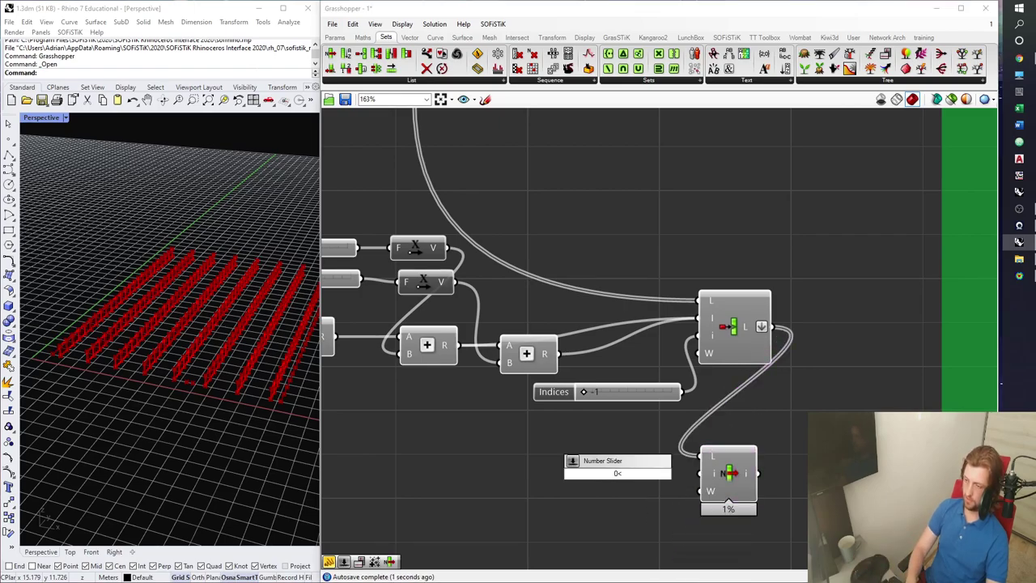
pyautogui.press('Return')
pyautogui.moveTo(663, 478); pyautogui.dragTo(701, 475)
pyautogui.moveTo(719, 475); pyautogui.dragTo(733, 479)
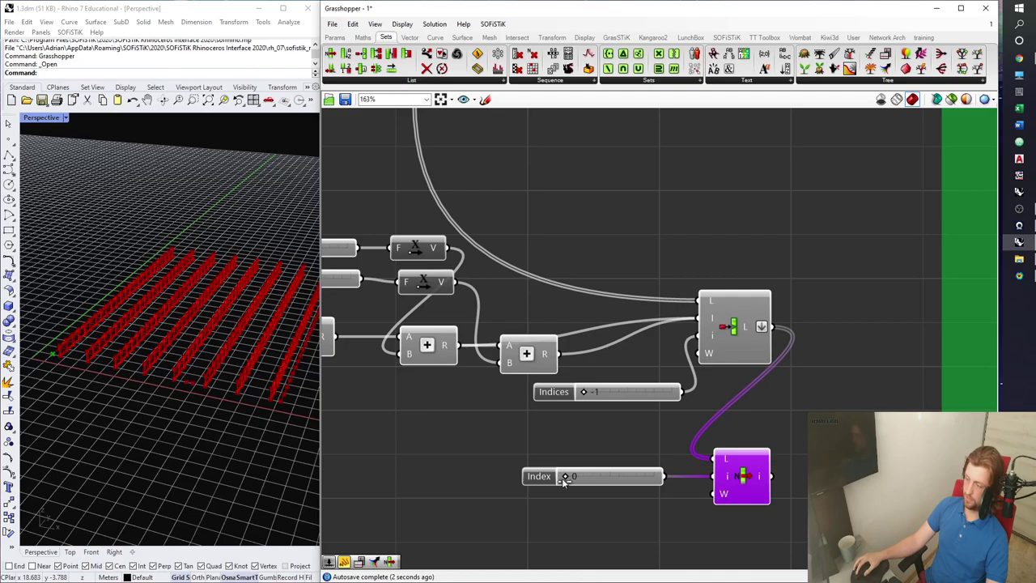
# Move the Index slider through 5 and 9 and onward to check the order of the inserted points in the viewport
pyautogui.moveTo(569, 476); pyautogui.dragTo(601, 479)
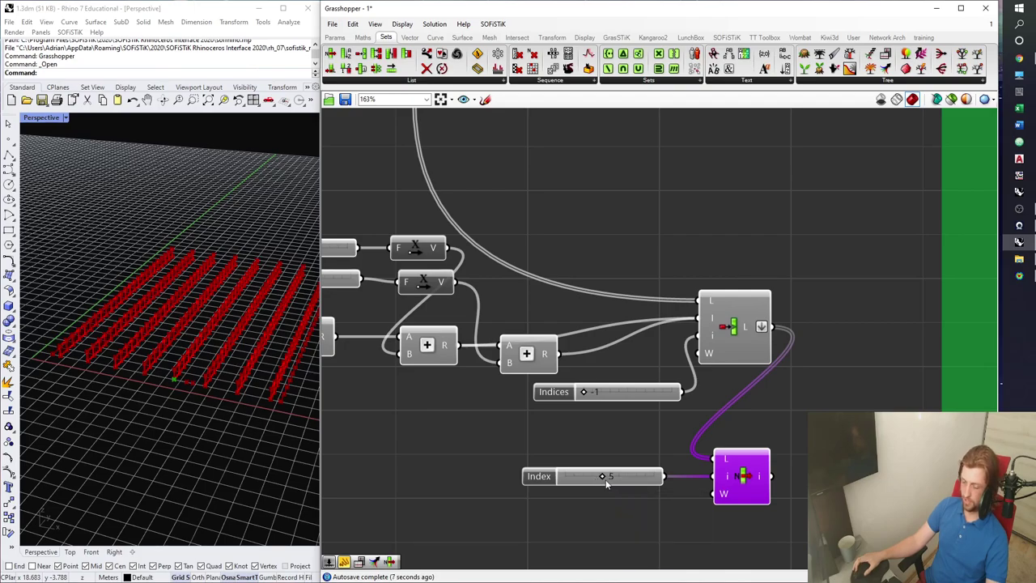
pyautogui.scroll(1, 604, 478)
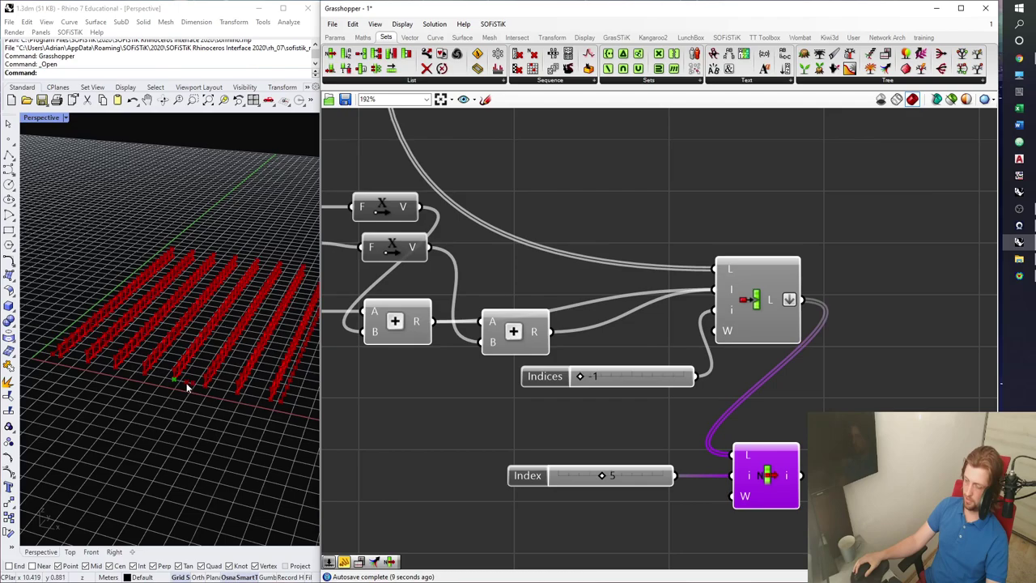
pyautogui.moveTo(601, 476); pyautogui.dragTo(637, 479)
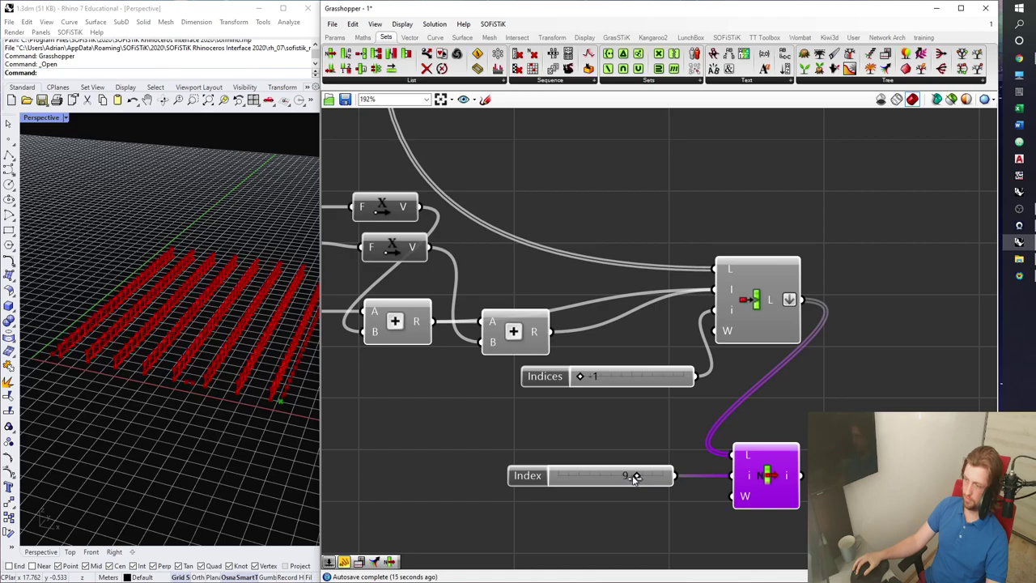
pyautogui.moveTo(638, 478); pyautogui.dragTo(654, 479)
# Delete the test List Item with its Index slider and save the definition
pyautogui.moveTo(684, 489); pyautogui.dragTo(648, 446, button='right')
pyautogui.moveTo(715, 484); pyautogui.dragTo(585, 413)
pyautogui.press('Delete')
pyautogui.hotkey('ctrl', 's')
# Add a Sort List component below Insert Items and feed the flattened point list into its Values A input
pyautogui.click(430, 81)
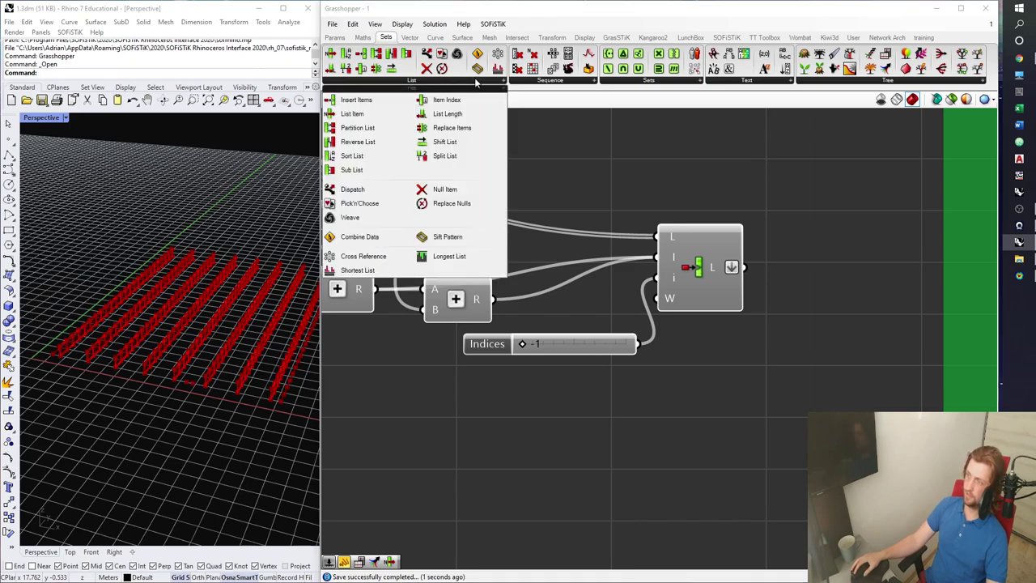
pyautogui.click(378, 158)
pyautogui.moveTo(611, 375); pyautogui.dragTo(699, 433)
pyautogui.moveTo(700, 433); pyautogui.dragTo(648, 339, button='right')
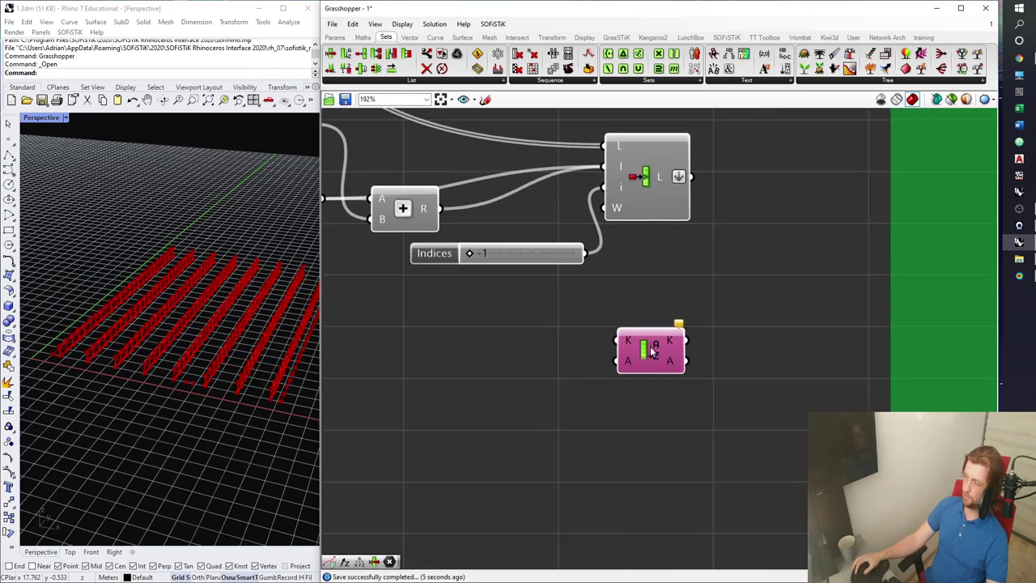
pyautogui.scroll(2, 648, 344)
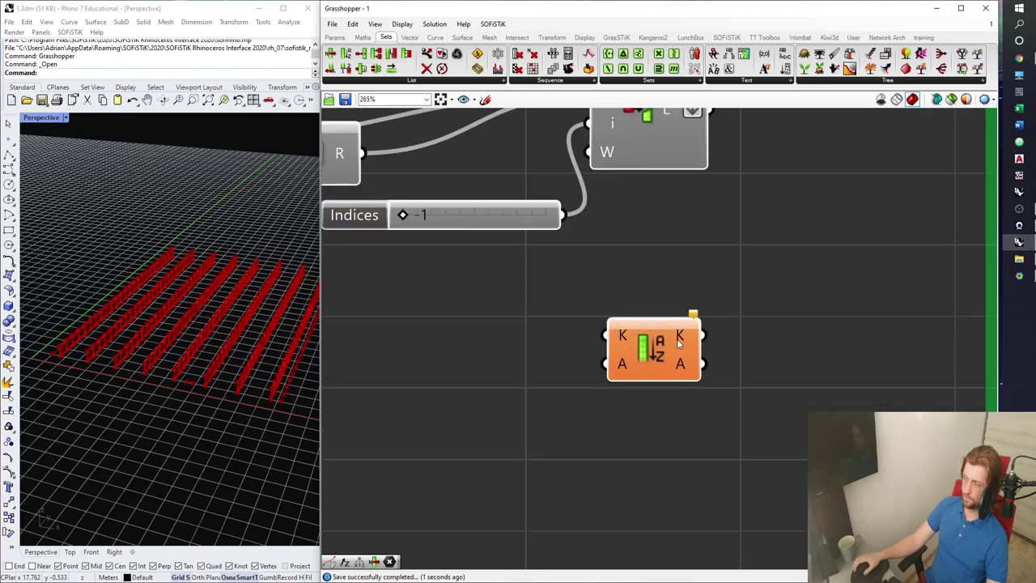
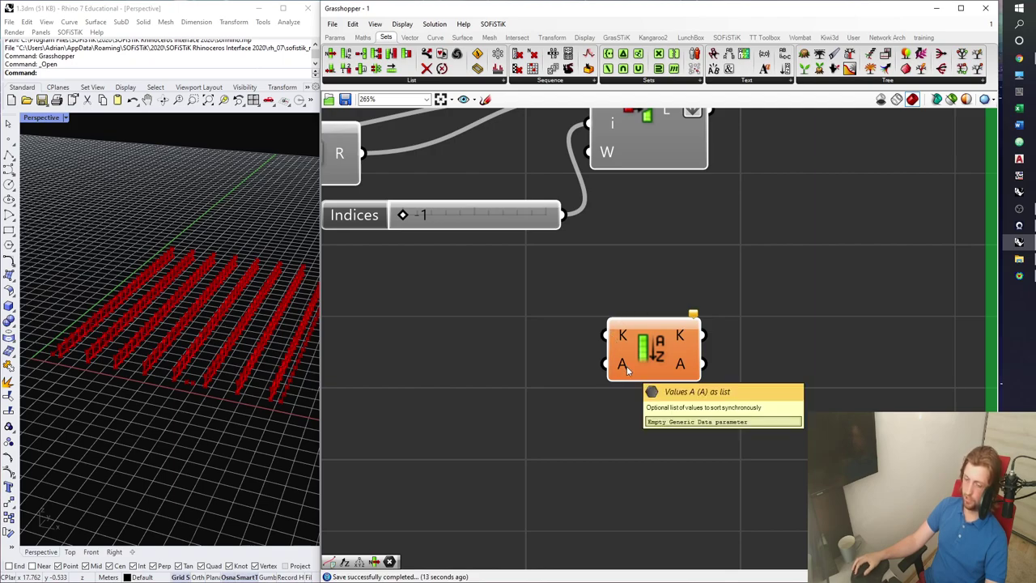
pyautogui.scroll(-4, 627, 369)
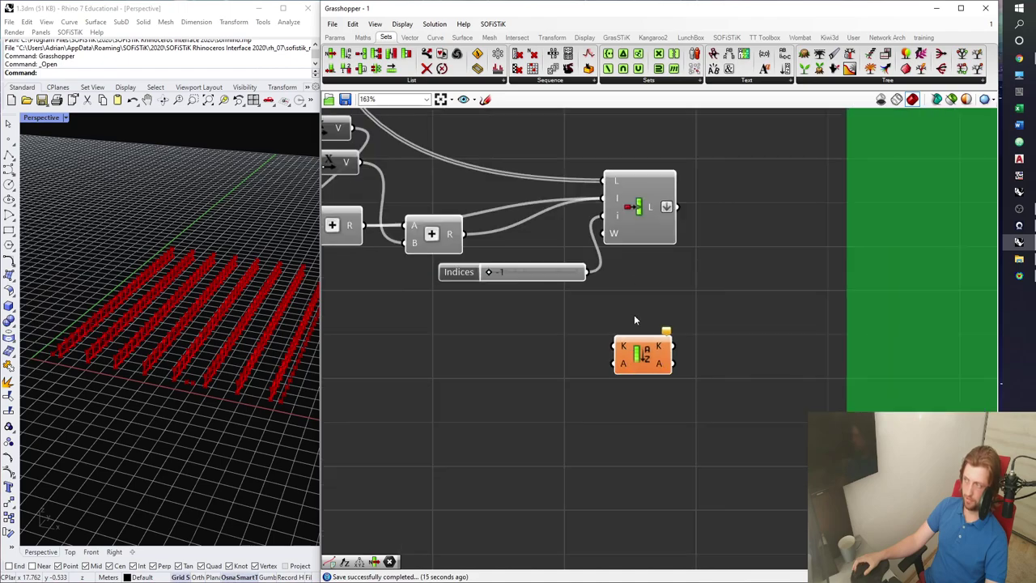
pyautogui.moveTo(640, 352); pyautogui.dragTo(707, 356)
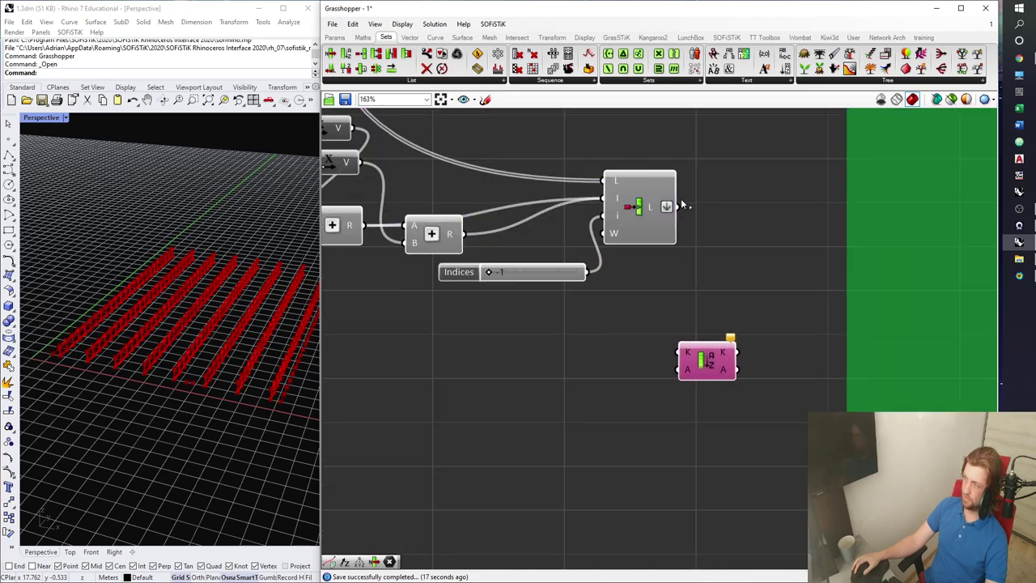
pyautogui.moveTo(677, 206); pyautogui.dragTo(723, 364)
pyautogui.click(725, 329)
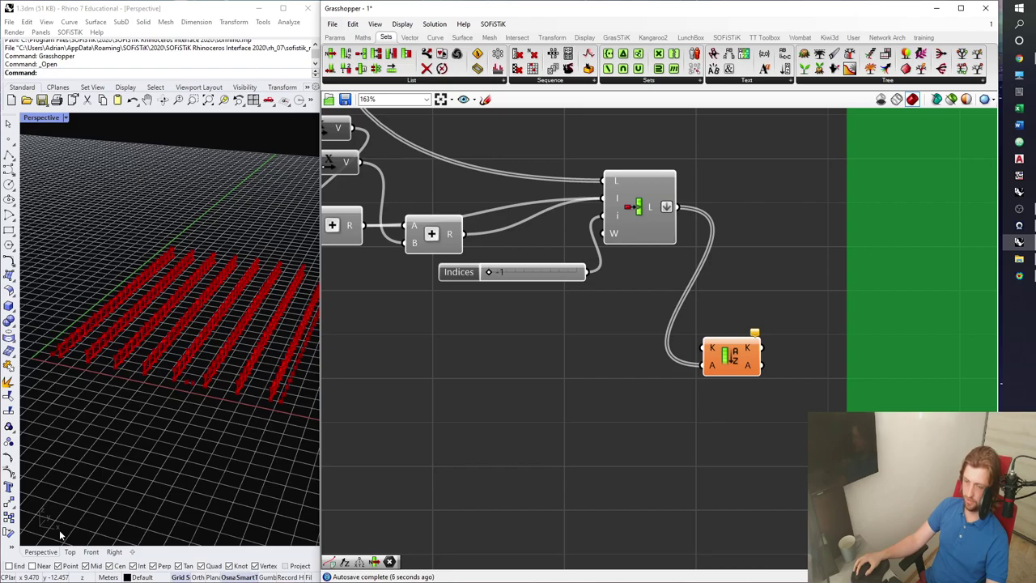
pyautogui.click(732, 368)
pyautogui.click(729, 394)
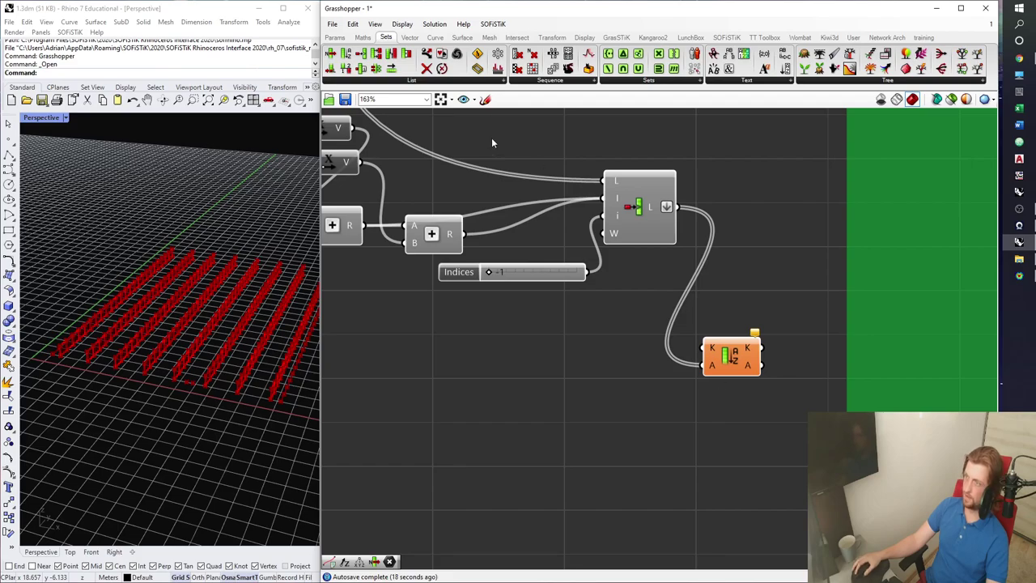
# Add a Deconstruct component beside Sort List, feed it the Insert Items points and use its X output as the sort keys
pyautogui.click(410, 38)
pyautogui.click(696, 80)
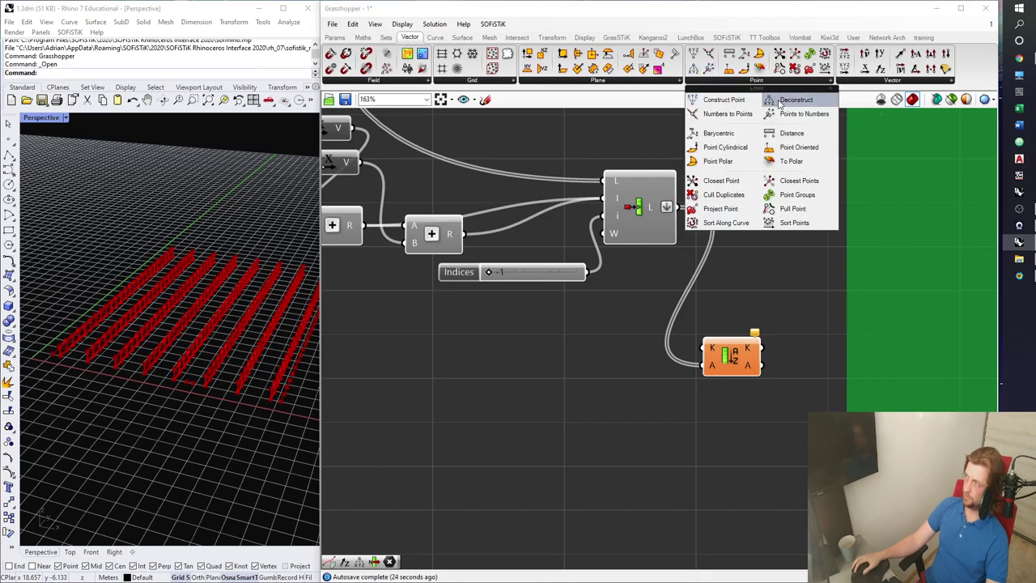
pyautogui.moveTo(771, 99); pyautogui.dragTo(647, 326)
pyautogui.moveTo(678, 208); pyautogui.dragTo(622, 324)
pyautogui.moveTo(638, 330); pyautogui.dragTo(703, 348)
pyautogui.moveTo(619, 365); pyautogui.dragTo(628, 365)
pyautogui.click(755, 405)
pyautogui.moveTo(754, 404); pyautogui.dragTo(621, 323)
pyautogui.moveTo(643, 377); pyautogui.dragTo(600, 374, button='right')
pyautogui.click(603, 374)
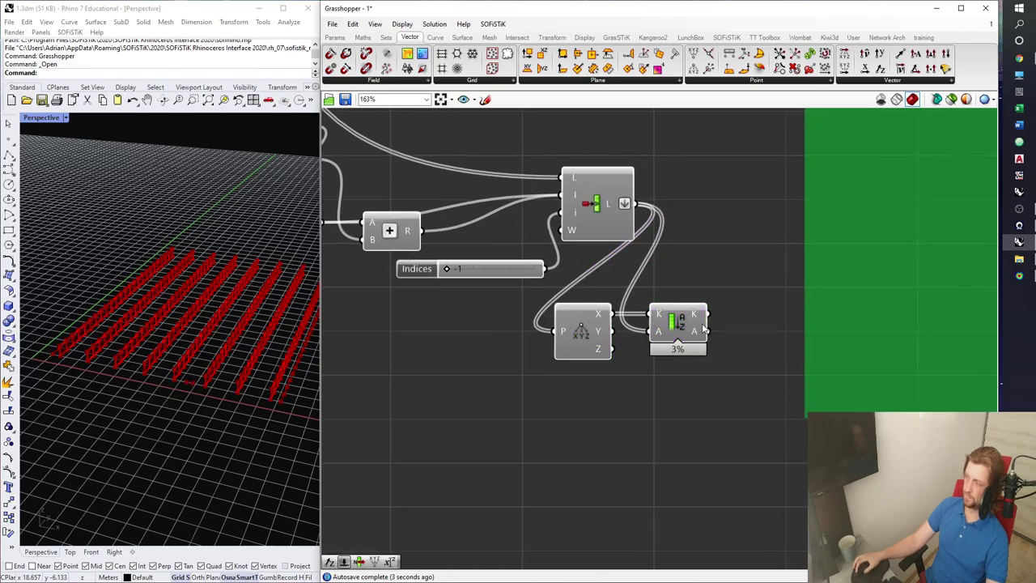
# Feed the sorted points into a new List Item with an Index slider and step the index through 5 up to 12
pyautogui.click(335, 38)
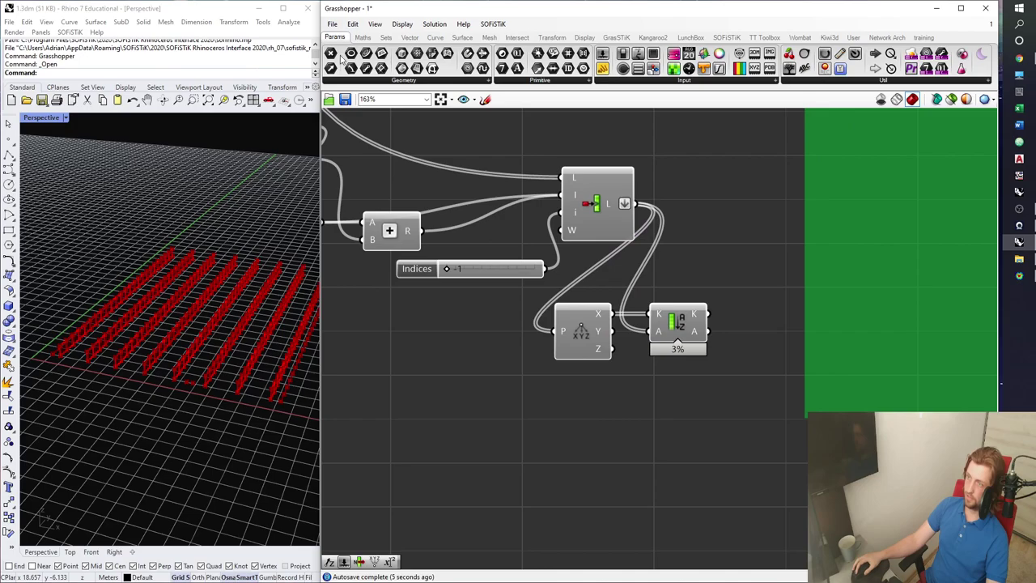
pyautogui.click(385, 38)
pyautogui.moveTo(330, 53); pyautogui.dragTo(660, 459)
pyautogui.moveTo(704, 346); pyautogui.dragTo(634, 442)
pyautogui.doubleClick(519, 460)
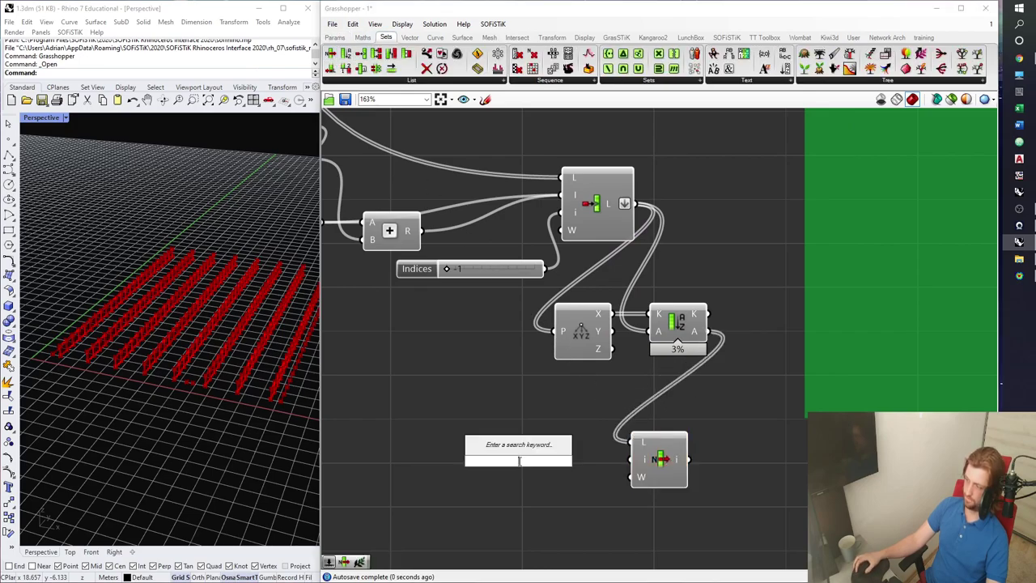
pyautogui.write('slider')
pyautogui.press('Return')
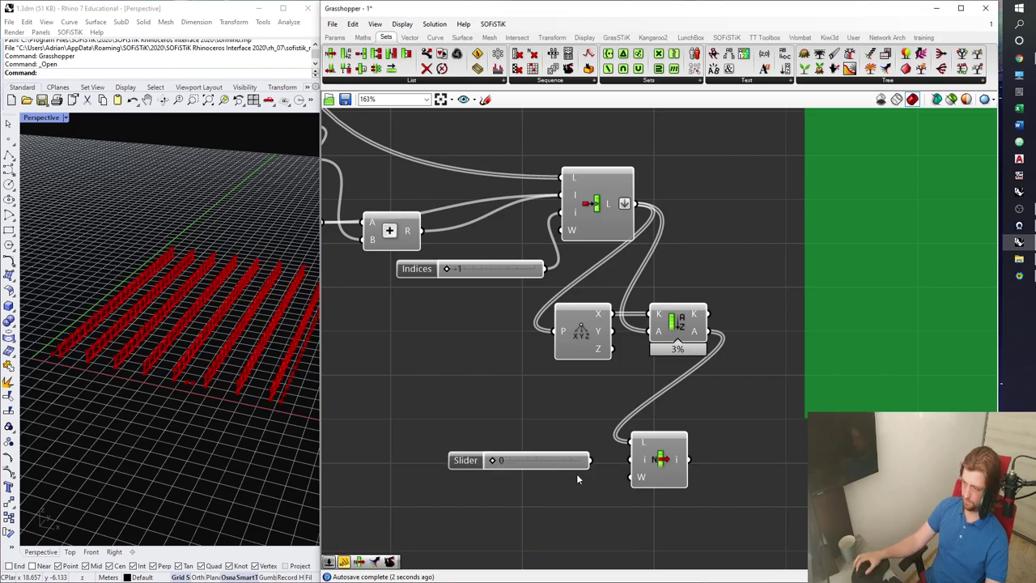
pyautogui.moveTo(594, 461); pyautogui.dragTo(635, 460)
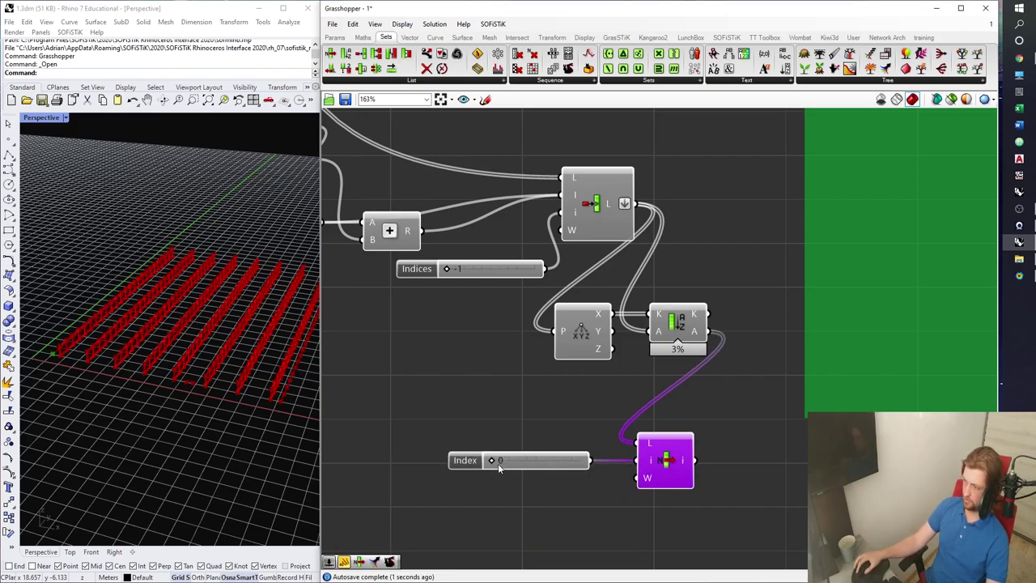
pyautogui.moveTo(493, 461); pyautogui.dragTo(528, 462)
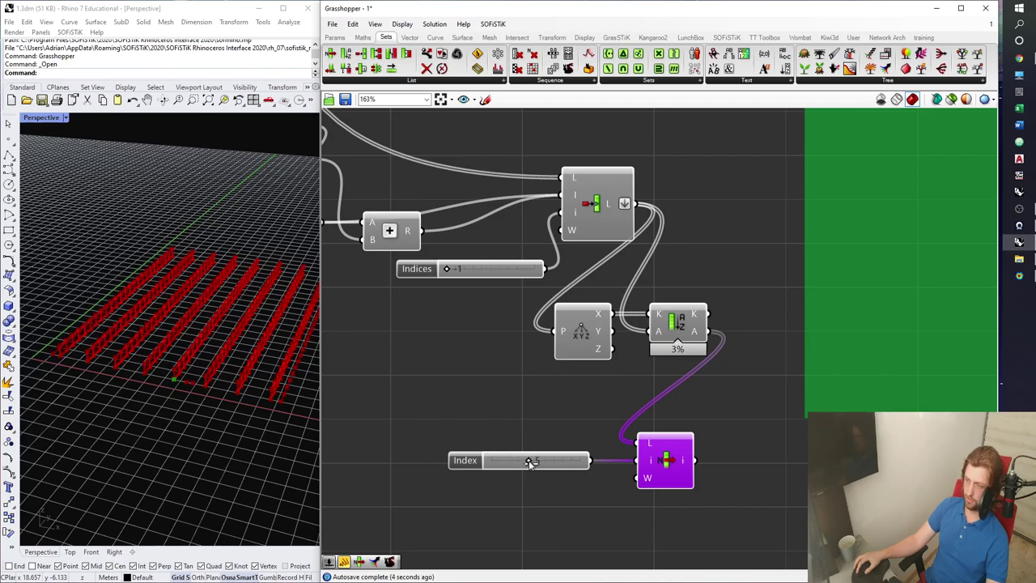
pyautogui.moveTo(534, 464); pyautogui.dragTo(581, 466)
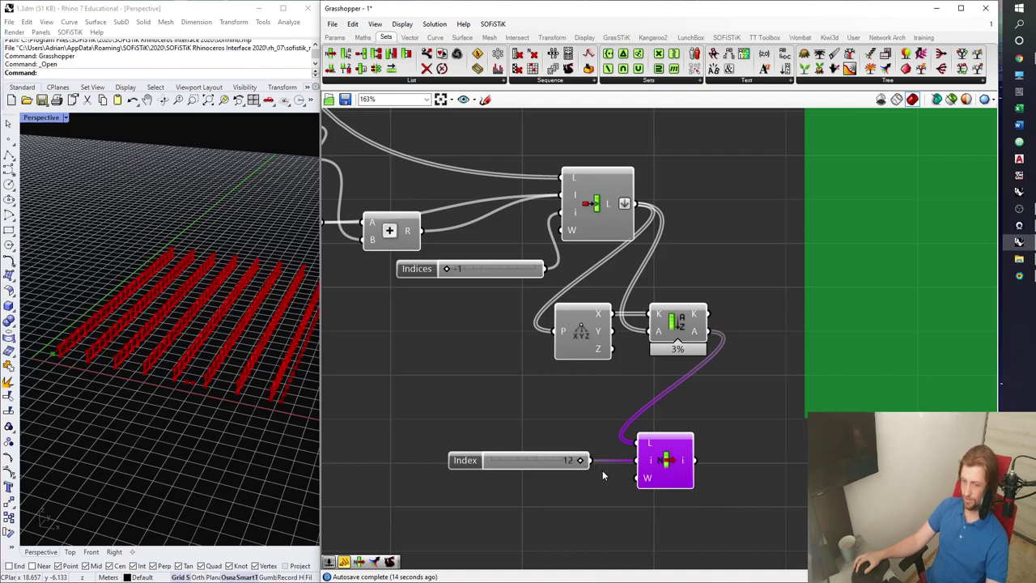
# Remove the List Item and Index slider testing the sorted points, then save the definition
pyautogui.moveTo(702, 506); pyautogui.dragTo(555, 430)
pyautogui.press('Delete')
pyautogui.moveTo(595, 382); pyautogui.dragTo(570, 416, button='right')
pyautogui.hotkey('ctrl', 's')
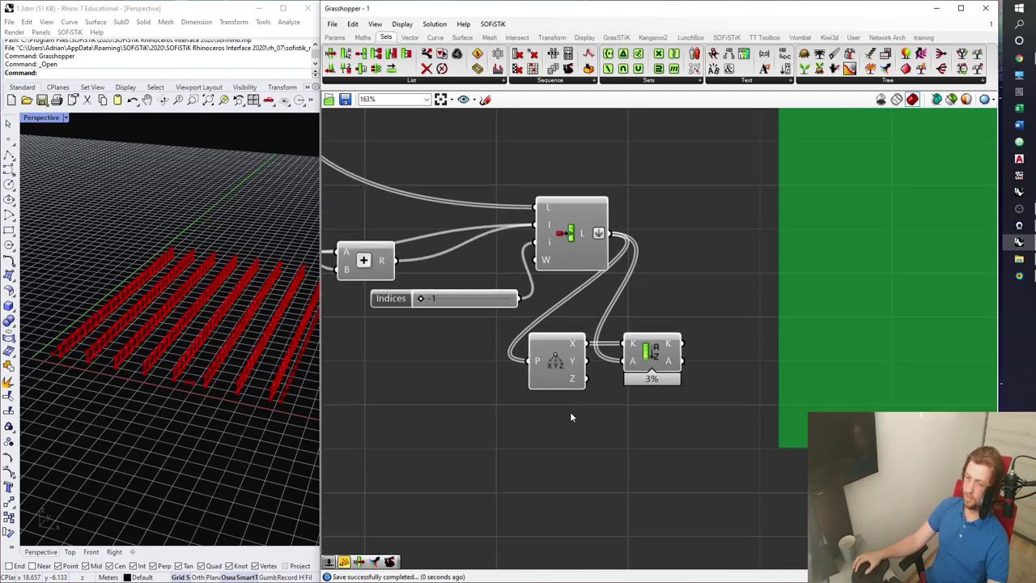
pyautogui.moveTo(92, 378); pyautogui.dragTo(176, 379, button='right')
pyautogui.scroll(5, 222, 387)
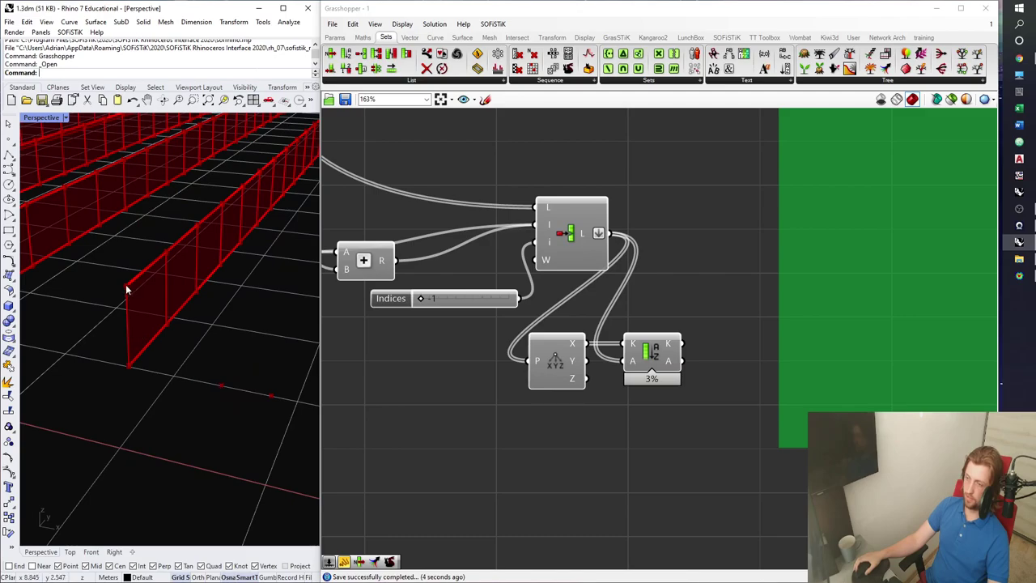
pyautogui.keyDown('shift'); pyautogui.moveTo(127, 288); pyautogui.dragTo(165, 308, button='right'); pyautogui.keyUp('shift')
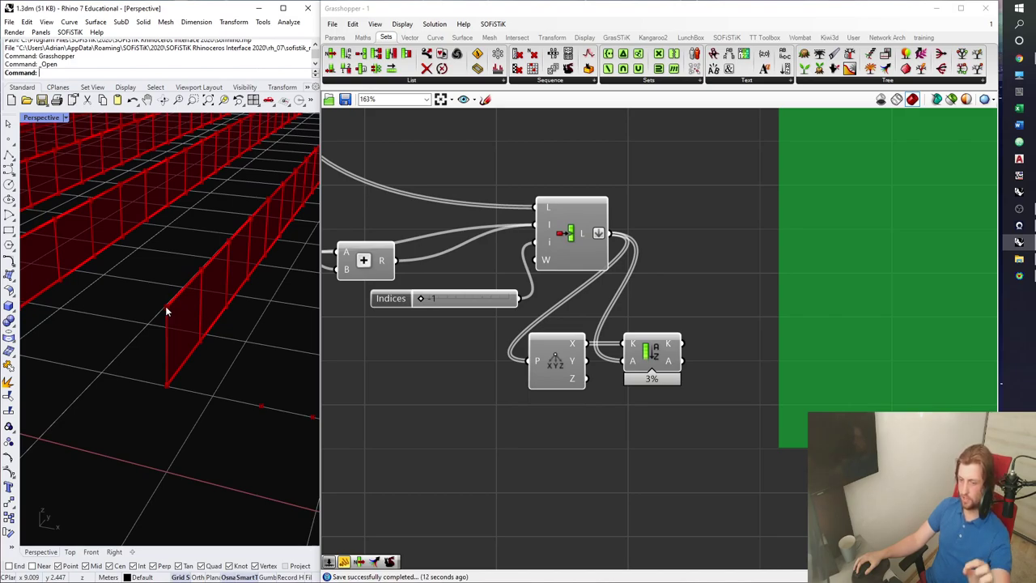
# Add a number slider from 0.2 to 0.50 in the empty canvas area below the n7 slider
pyautogui.scroll(-5, 427, 353)
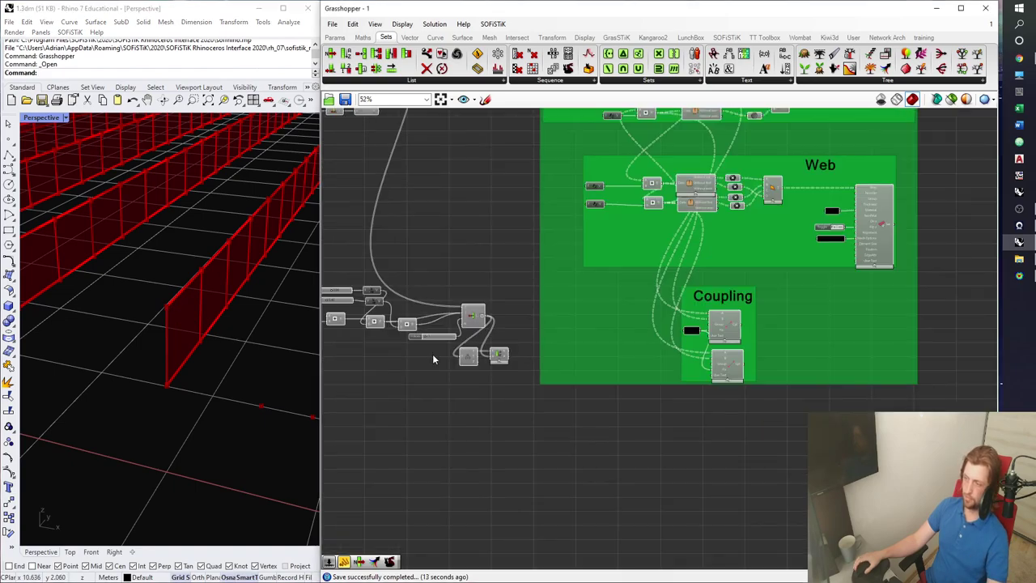
pyautogui.scroll(4, 454, 365)
pyautogui.scroll(3, 451, 378)
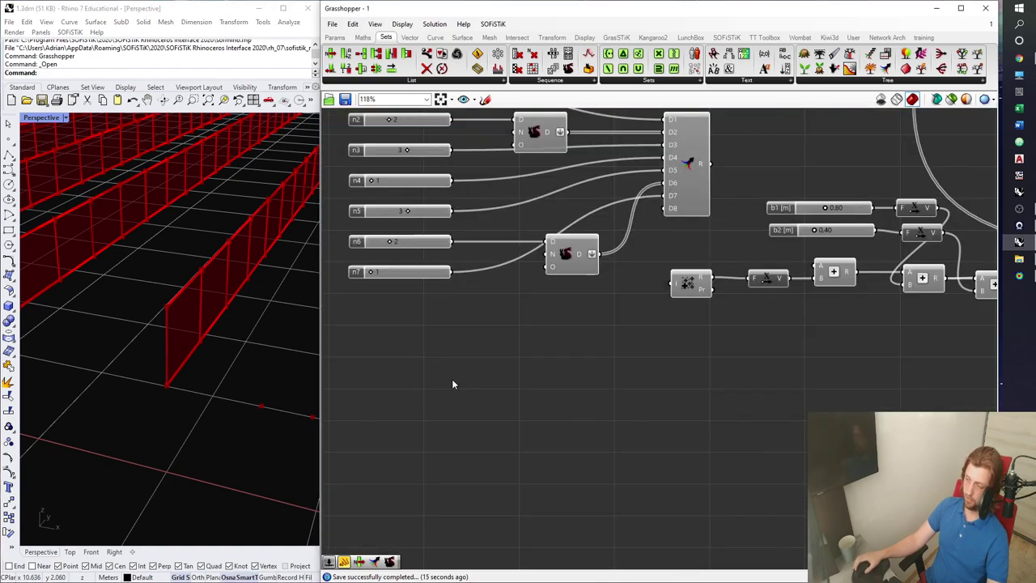
pyautogui.doubleClick(483, 408)
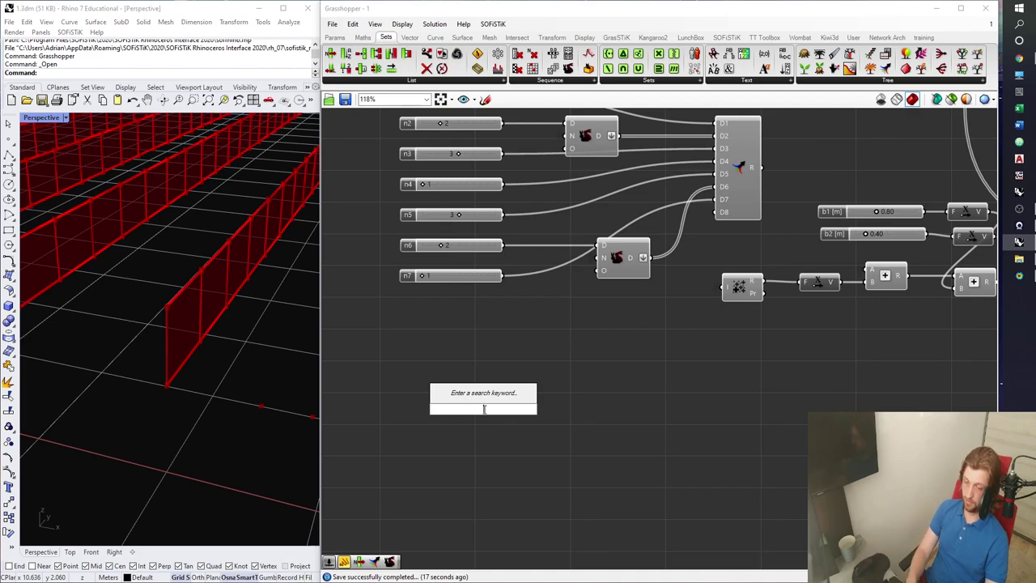
pyautogui.write('0.2')
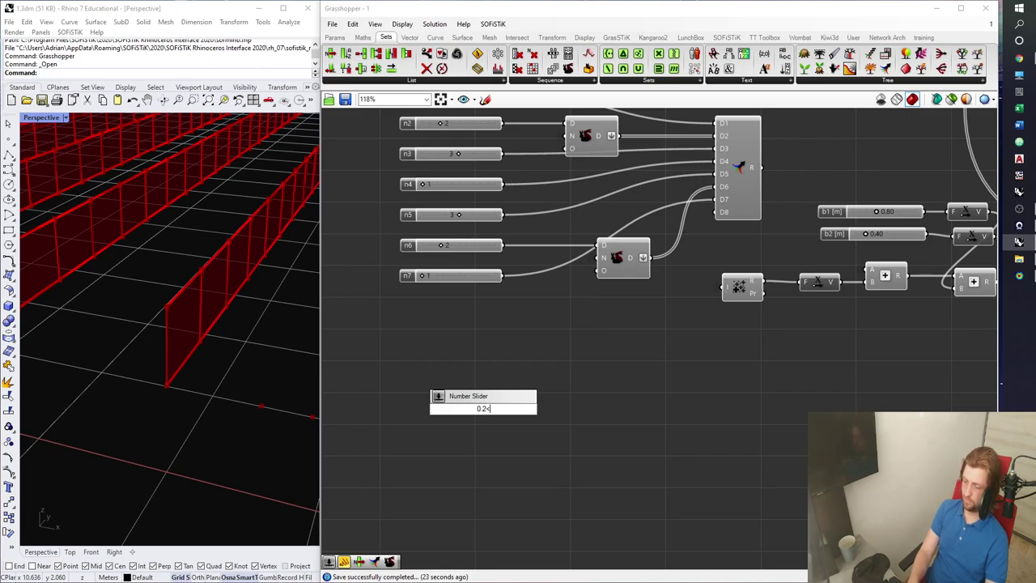
pyautogui.write('<0.50')
pyautogui.press('Return')
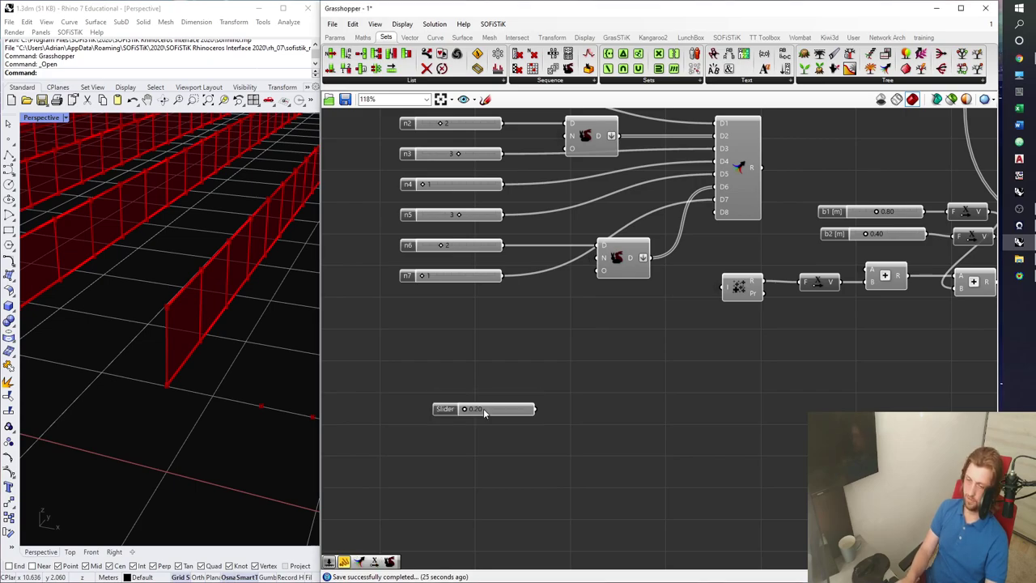
# Name the new slider "Deks thickness [m]"
pyautogui.scroll(1, 451, 417)
pyautogui.rightClick(453, 411)
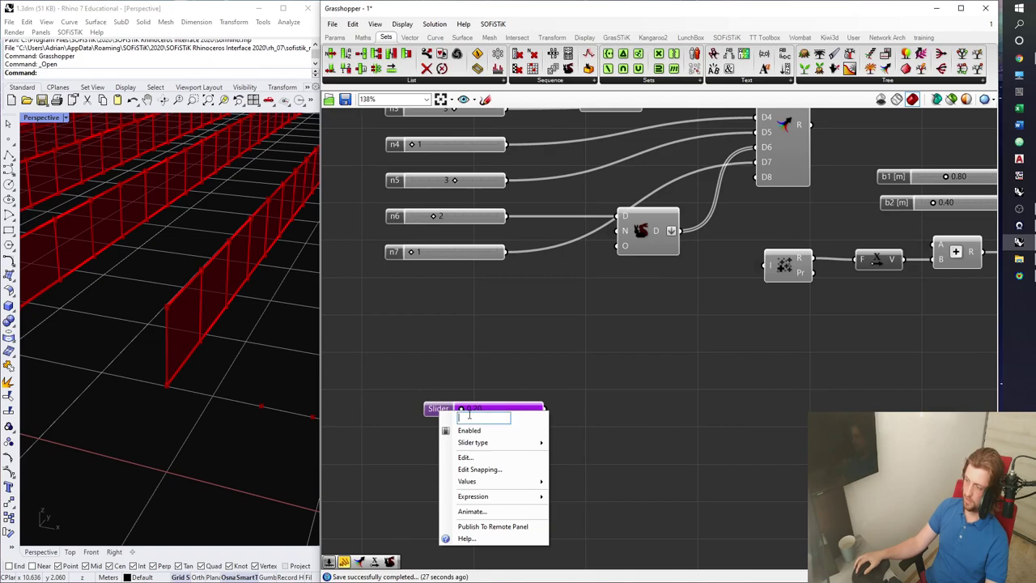
pyautogui.write('Plate thick')
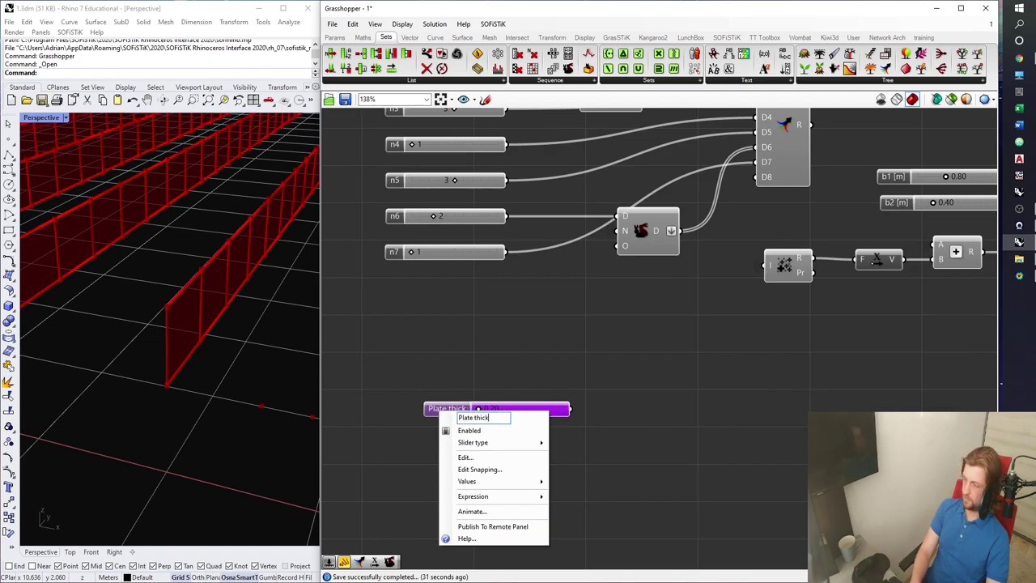
pyautogui.press('BackSpace')
pyautogui.press('BackSpace')
pyautogui.press('BackSpace')
pyautogui.press('BackSpace')
pyautogui.press('BackSpace')
pyautogui.press('BackSpace')
pyautogui.press('BackSpace')
pyautogui.press('BackSpace')
pyautogui.press('BackSpace')
pyautogui.press('BackSpace')
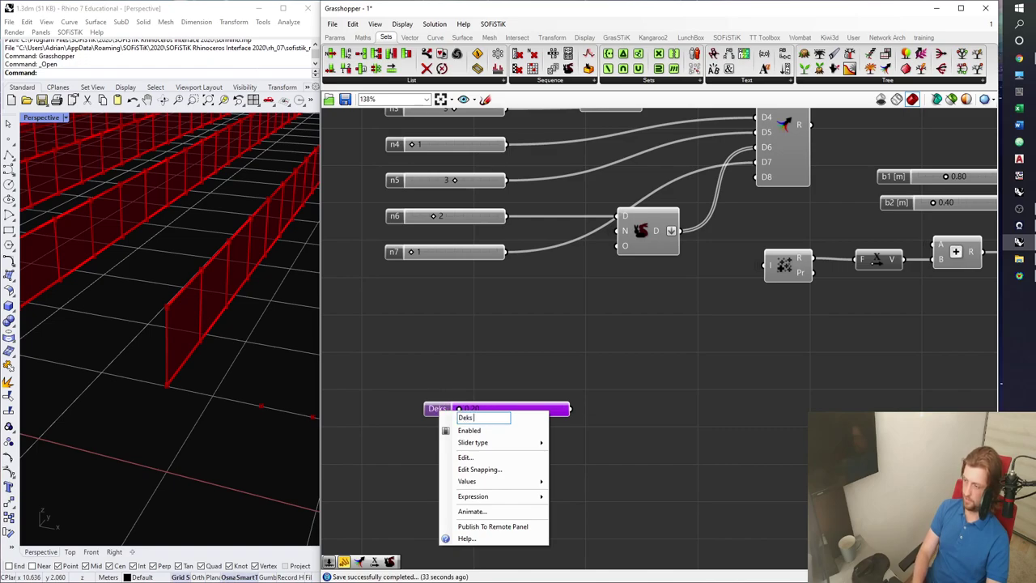
pyautogui.write('Deks thickness [m]')
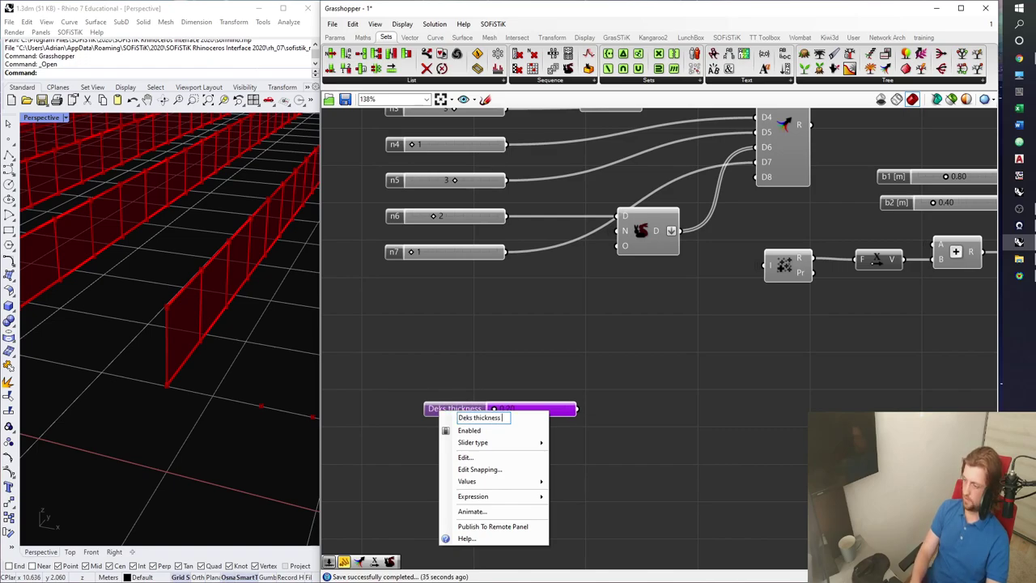
pyautogui.click(577, 423)
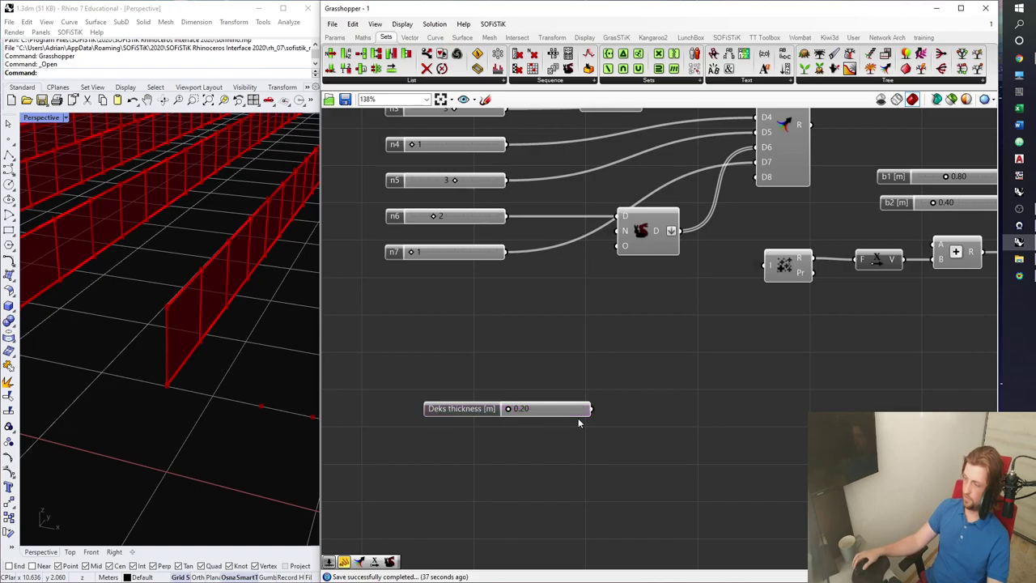
# Correct the slider's name to "Deck's thickness [m]"
pyautogui.rightClick(472, 415)
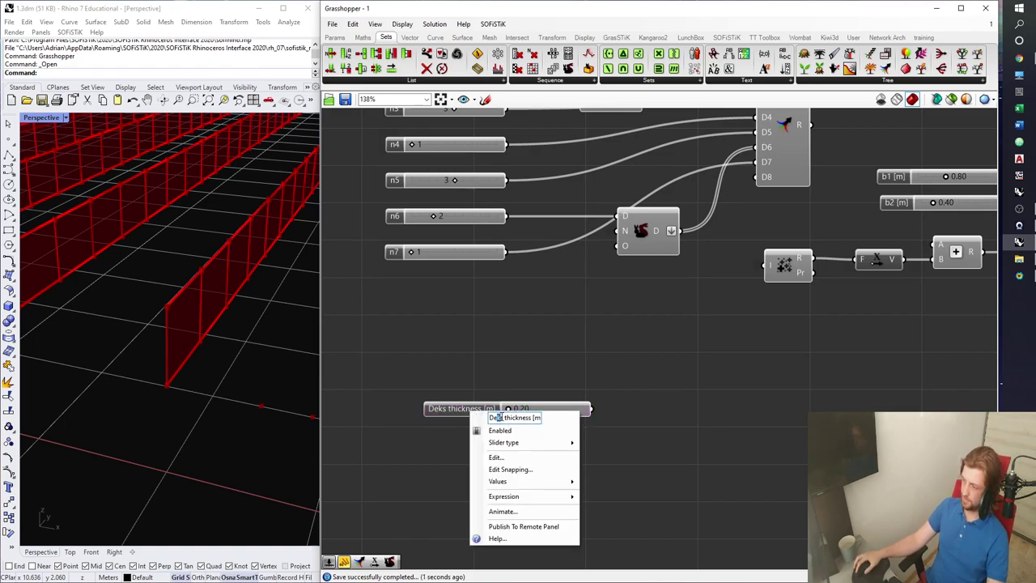
pyautogui.write("ck's")
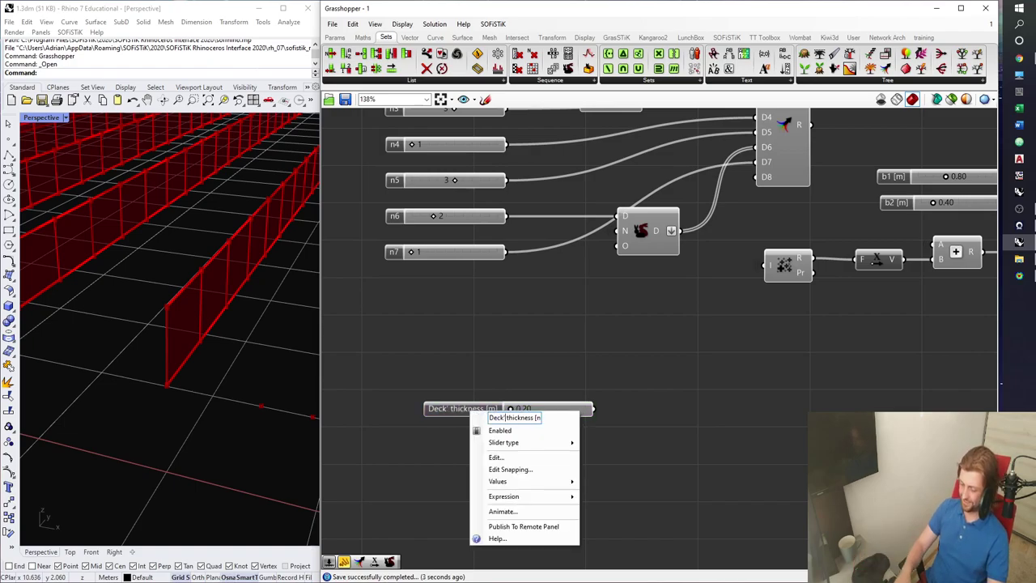
pyautogui.click(507, 369)
# Set the Deck's thickness slider to 0.3
pyautogui.moveTo(494, 411); pyautogui.dragTo(479, 411)
pyautogui.moveTo(550, 426); pyautogui.dragTo(494, 396, button='right')
pyautogui.doubleClick(488, 387)
pyautogui.click(403, 437)
pyautogui.doubleClick(479, 378)
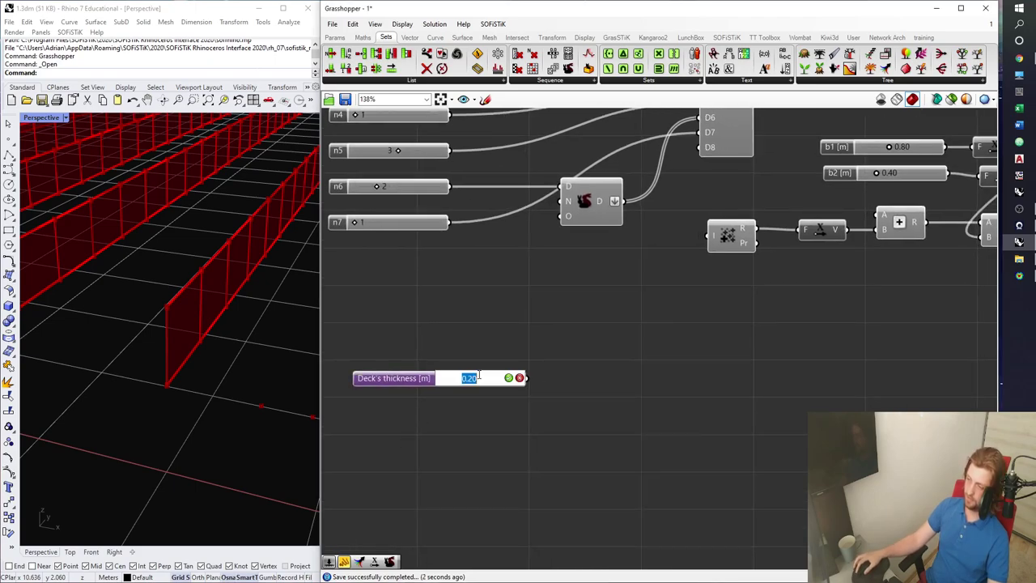
pyautogui.write('0.3')
pyautogui.press('Return')
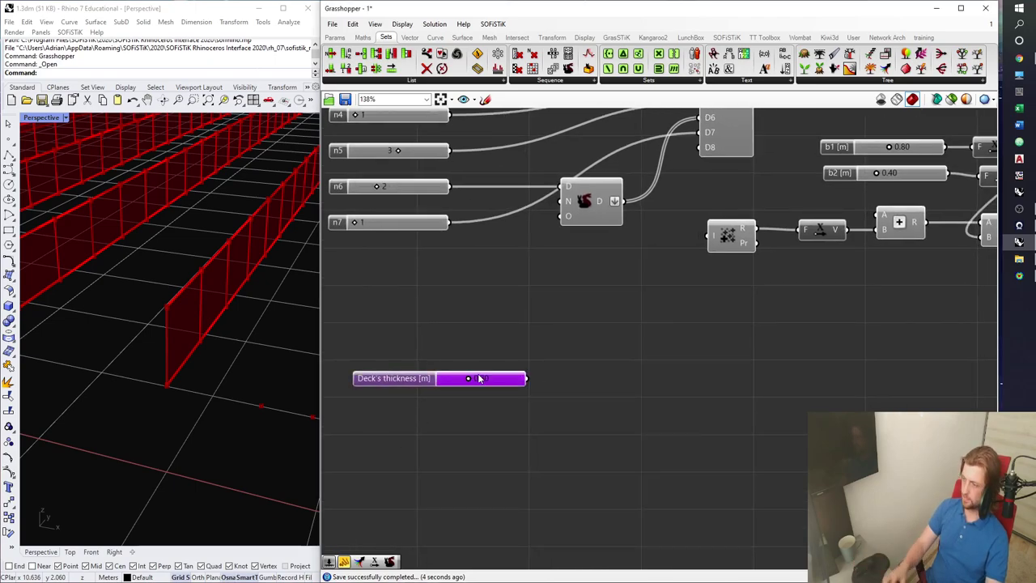
pyautogui.click(564, 409)
# Select the Sort List component and examine where its points lie relative to the beam's end in the Rhino viewport
pyautogui.scroll(-5, 583, 368)
pyautogui.moveTo(855, 360); pyautogui.dragTo(746, 361, button='right')
pyautogui.click(791, 347)
pyautogui.moveTo(238, 345); pyautogui.dragTo(147, 337, button='right')
pyautogui.scroll(5, 151, 346)
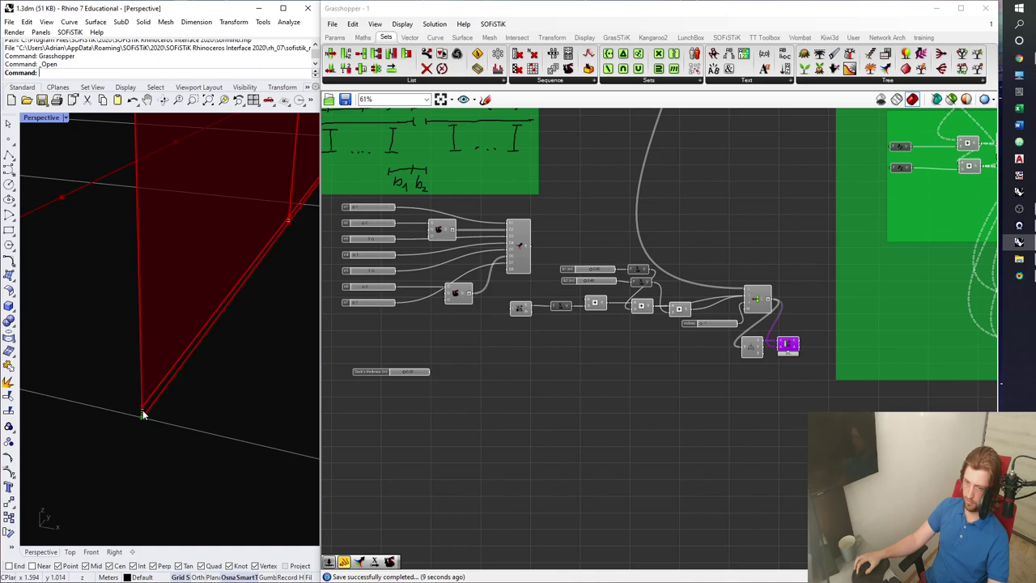
pyautogui.scroll(-3, 142, 415)
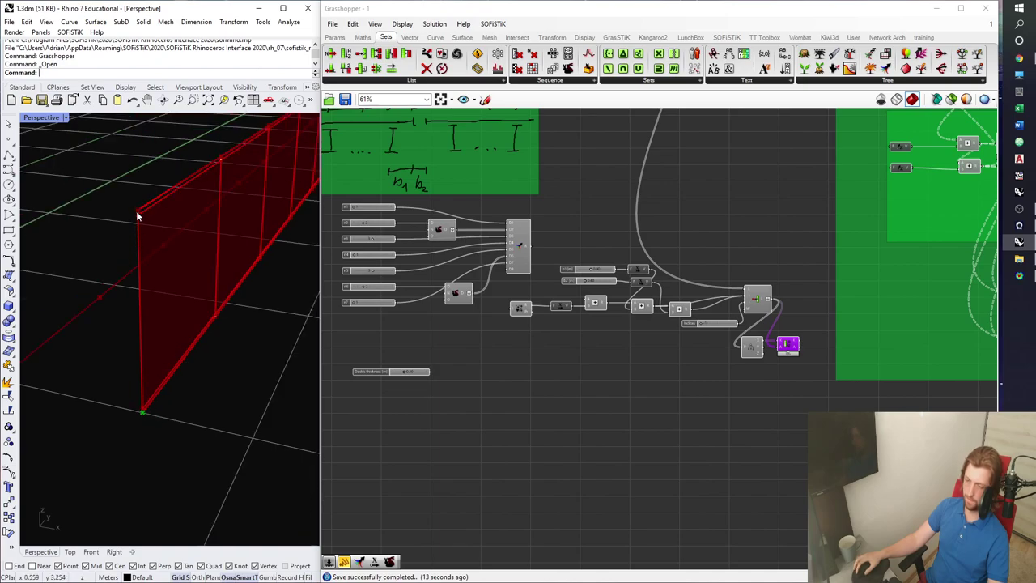
# Add a Merge component below the x/2 expression in the beam section parameters group
pyautogui.scroll(-3, 696, 294)
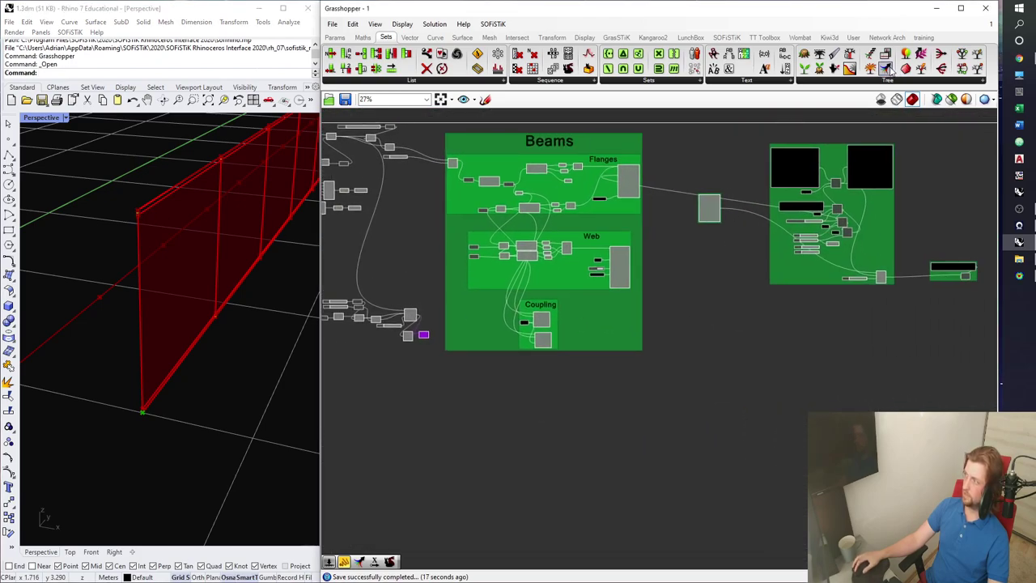
pyautogui.scroll(4, 843, 305)
pyautogui.moveTo(843, 303); pyautogui.dragTo(829, 232)
pyautogui.scroll(6, 816, 215)
pyautogui.moveTo(822, 227); pyautogui.dragTo(749, 332, button='right')
pyautogui.moveTo(703, 271); pyautogui.dragTo(639, 282, button='right')
# Feed the Merge component with the x/2 result in D1, the HW slider in D2 and the x/2 result again in D3
pyautogui.click(686, 282)
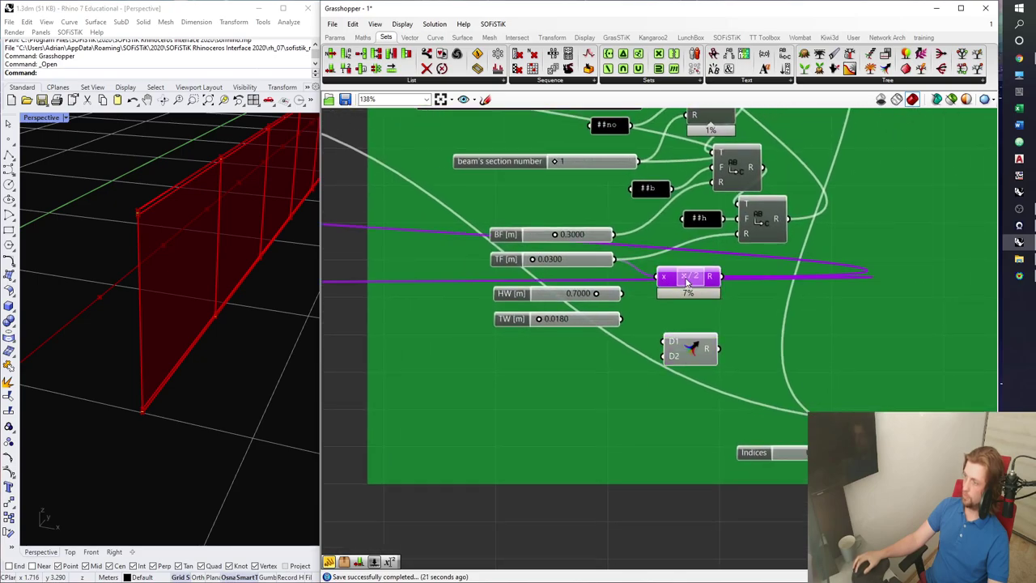
pyautogui.moveTo(726, 281); pyautogui.dragTo(808, 330)
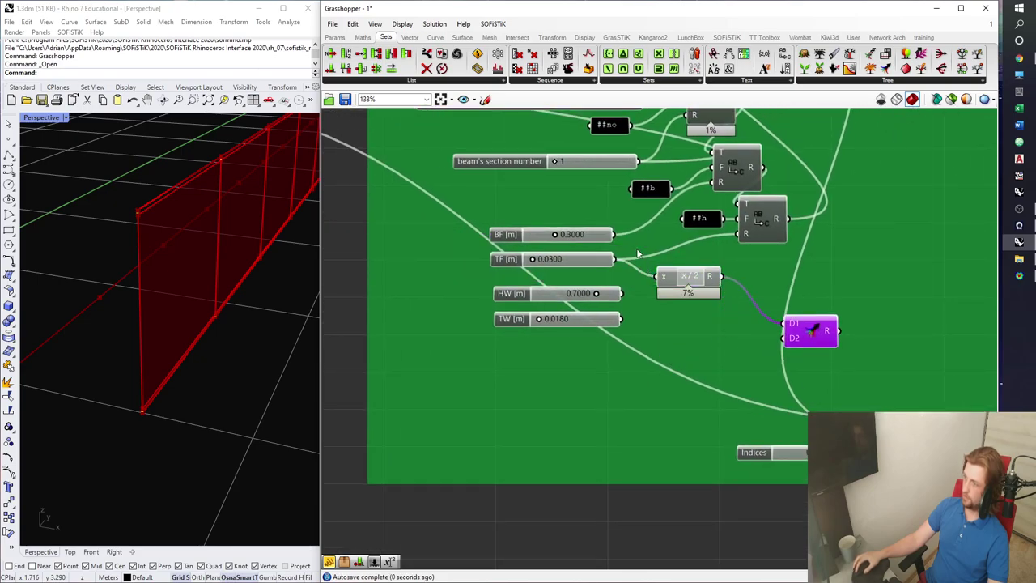
pyautogui.moveTo(622, 295); pyautogui.dragTo(760, 327)
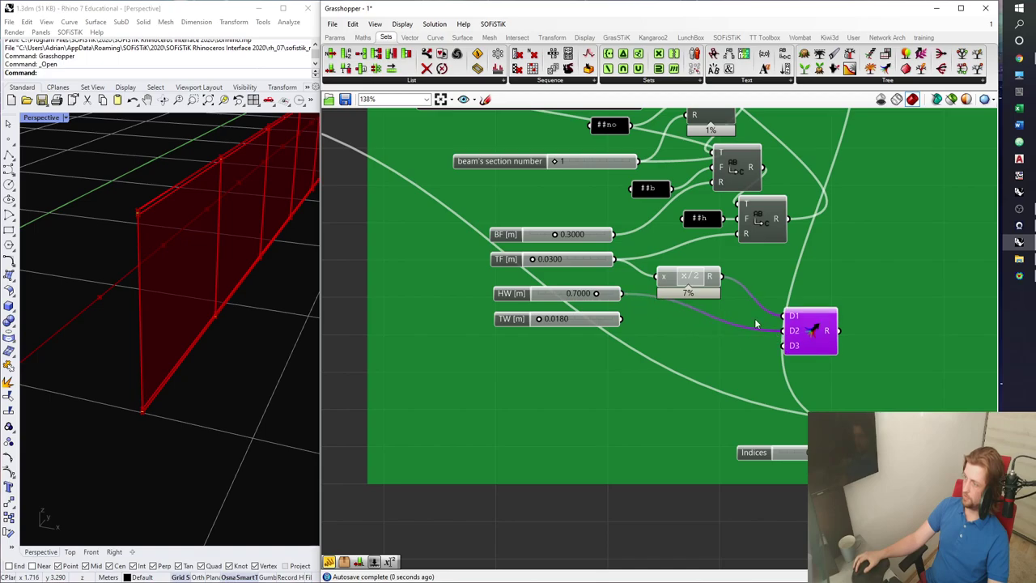
pyautogui.moveTo(727, 281); pyautogui.dragTo(396, 391)
# Move the wired Merge component out of the parameters group to just below the Deconstruct and Sort List components
pyautogui.scroll(-9, 817, 301)
pyautogui.scroll(8, 396, 405)
pyautogui.moveTo(455, 392); pyautogui.dragTo(675, 388, button='right')
pyautogui.moveTo(626, 391); pyautogui.dragTo(918, 402)
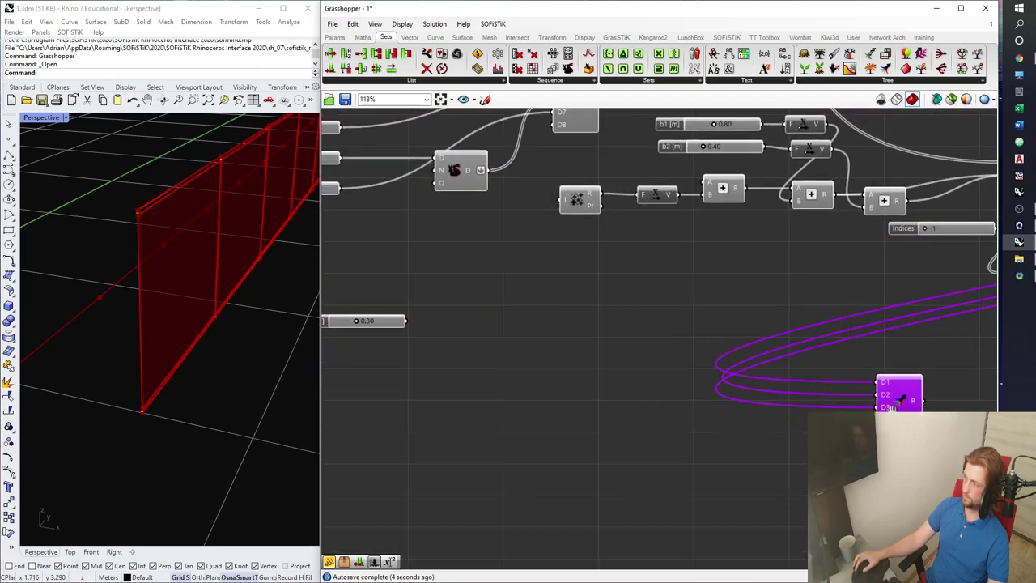
pyautogui.moveTo(941, 404); pyautogui.dragTo(524, 486, button='right')
pyautogui.moveTo(521, 477); pyautogui.dragTo(683, 540)
pyautogui.scroll(-5, 609, 457)
pyautogui.moveTo(609, 457); pyautogui.dragTo(664, 367, button='right')
pyautogui.moveTo(611, 381); pyautogui.dragTo(676, 442)
pyautogui.moveTo(728, 353); pyautogui.dragTo(811, 385)
pyautogui.moveTo(763, 412); pyautogui.dragTo(548, 318, button='right')
pyautogui.moveTo(547, 325); pyautogui.dragTo(606, 342)
pyautogui.click(535, 354)
pyautogui.moveTo(465, 342); pyautogui.dragTo(850, 425)
pyautogui.moveTo(842, 417); pyautogui.dragTo(583, 403, button='right')
pyautogui.scroll(6, 578, 380)
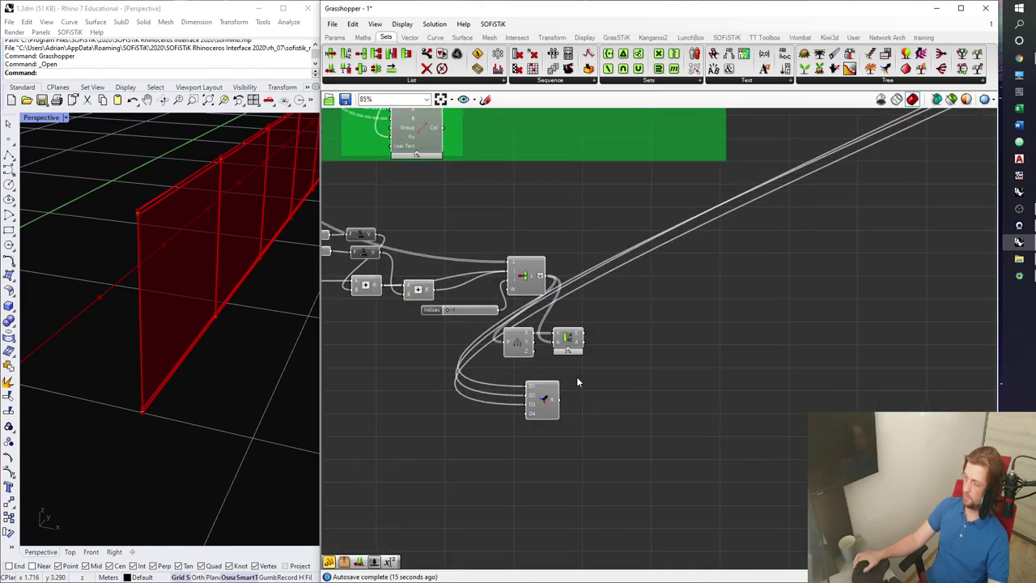
# Sum the Merge output with a Mass Addition component and feed its result into a Unit Z vector
pyautogui.click(363, 37)
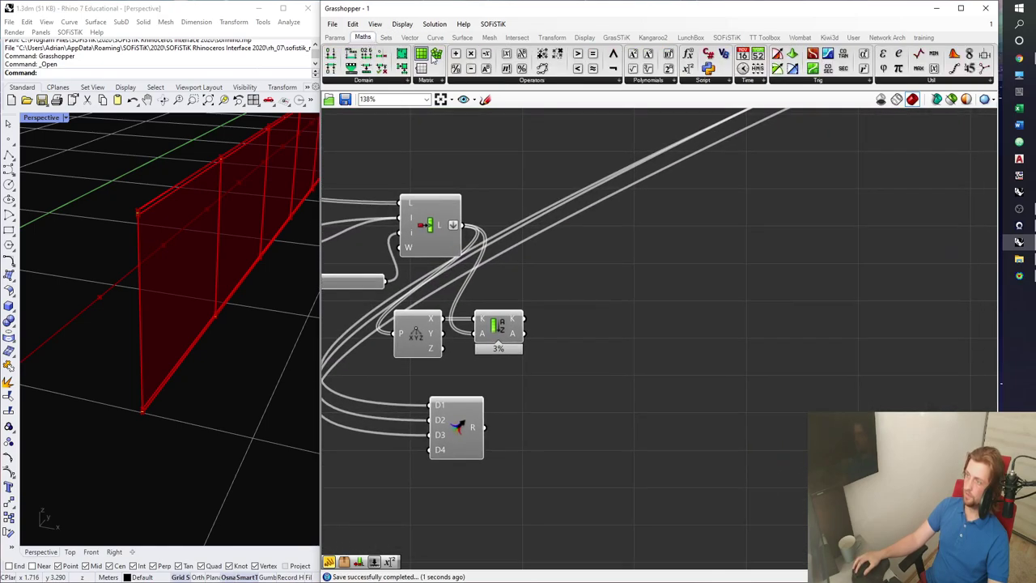
pyautogui.moveTo(546, 73); pyautogui.dragTo(561, 429)
pyautogui.click(492, 200)
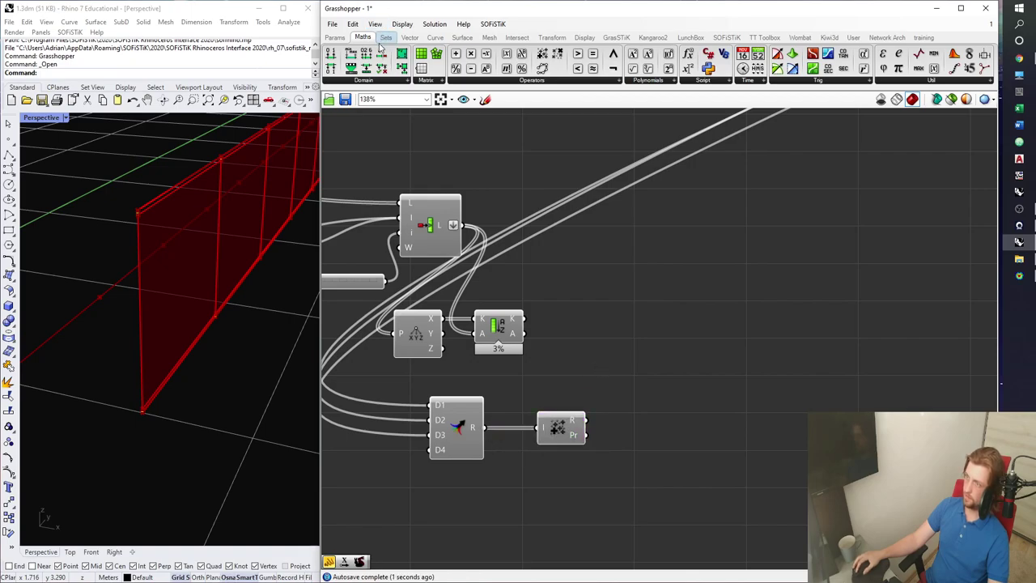
pyautogui.click(410, 38)
pyautogui.moveTo(678, 450); pyautogui.dragTo(641, 426)
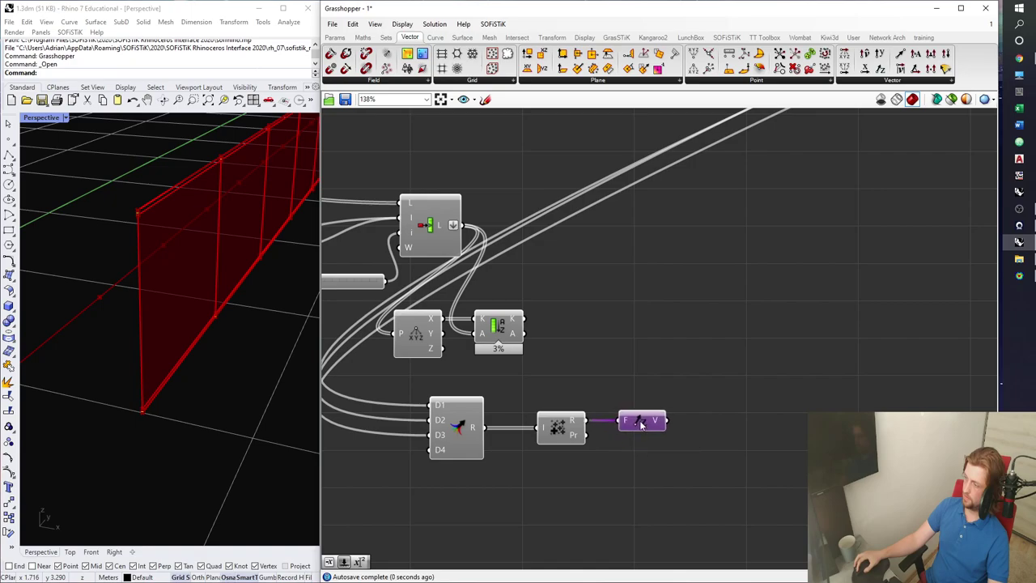
# Add an Addition component that takes Sort List's sorted points as A and the Unit Z vector as B
pyautogui.click(363, 37)
pyautogui.moveTo(469, 54); pyautogui.dragTo(579, 272)
pyautogui.click(519, 332)
pyautogui.moveTo(667, 419); pyautogui.dragTo(617, 346)
# Examine the raised points against the beam's top flange in the Rhino viewport
pyautogui.scroll(4, 137, 213)
pyautogui.scroll(-10, 139, 215)
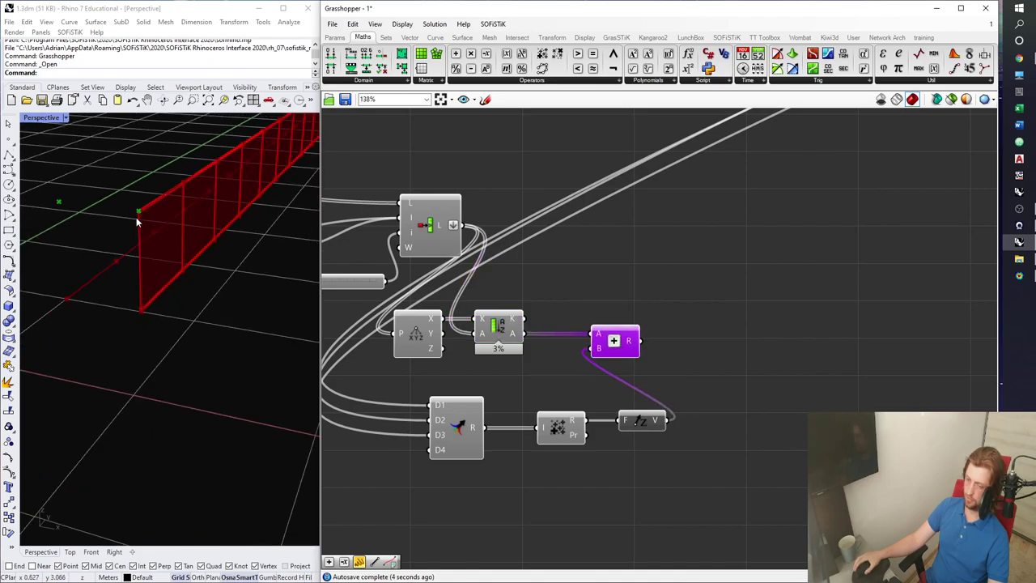
pyautogui.scroll(-5, 134, 273)
pyautogui.keyDown('shift'); pyautogui.moveTo(136, 275); pyautogui.dragTo(212, 293, button='right'); pyautogui.keyUp('shift')
pyautogui.scroll(6, 213, 294)
pyautogui.scroll(-5, 274, 304)
pyautogui.keyDown('shift'); pyautogui.moveTo(274, 304); pyautogui.dragTo(256, 340, button='right'); pyautogui.keyUp('shift')
pyautogui.scroll(6, 146, 324)
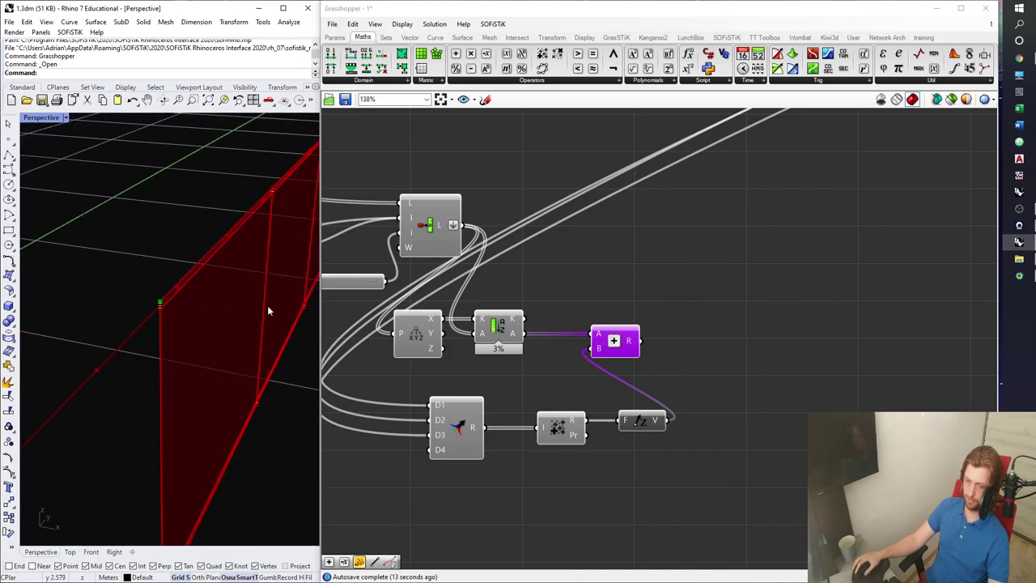
pyautogui.scroll(-2, 560, 337)
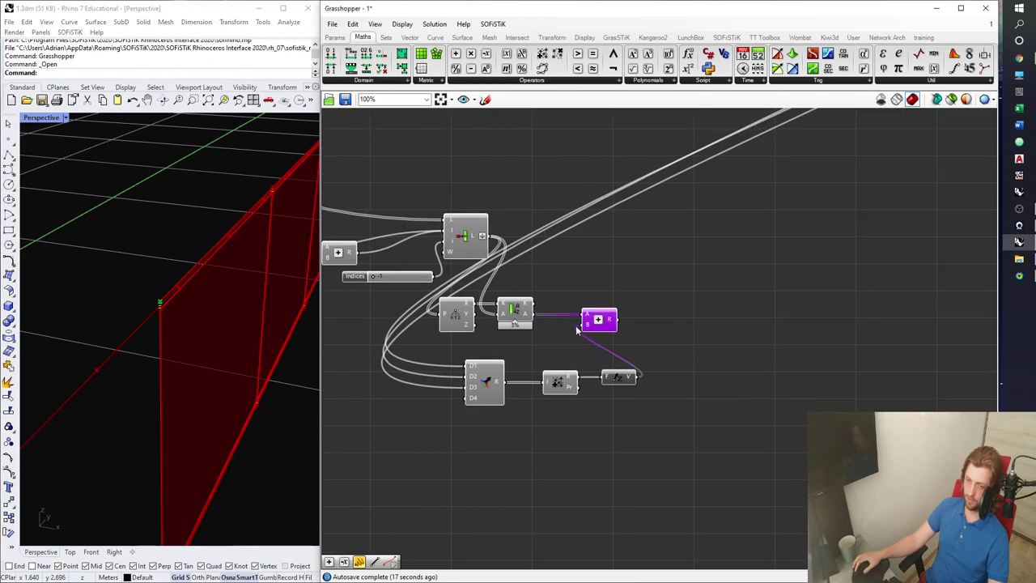
# Deselect the Addition component and save the definition
pyautogui.moveTo(619, 357); pyautogui.dragTo(670, 372, button='right')
pyautogui.click(610, 369)
pyautogui.hotkey('ctrl', 's')
pyautogui.click(645, 294)
# Add a second Merge component in the empty canvas area beyond the Addition component
pyautogui.moveTo(671, 275); pyautogui.dragTo(634, 292, button='right')
pyautogui.click(595, 176)
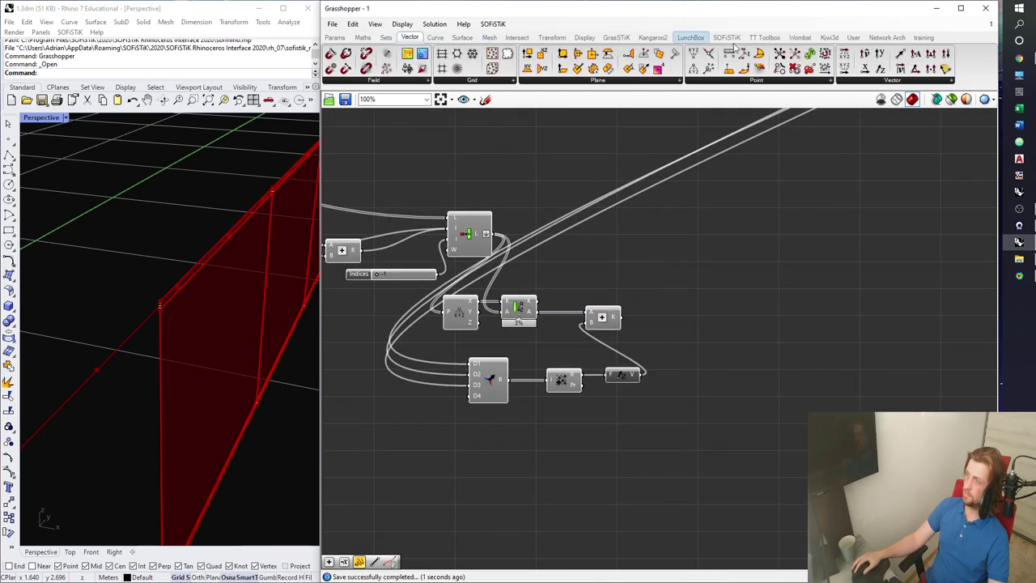
pyautogui.click(383, 38)
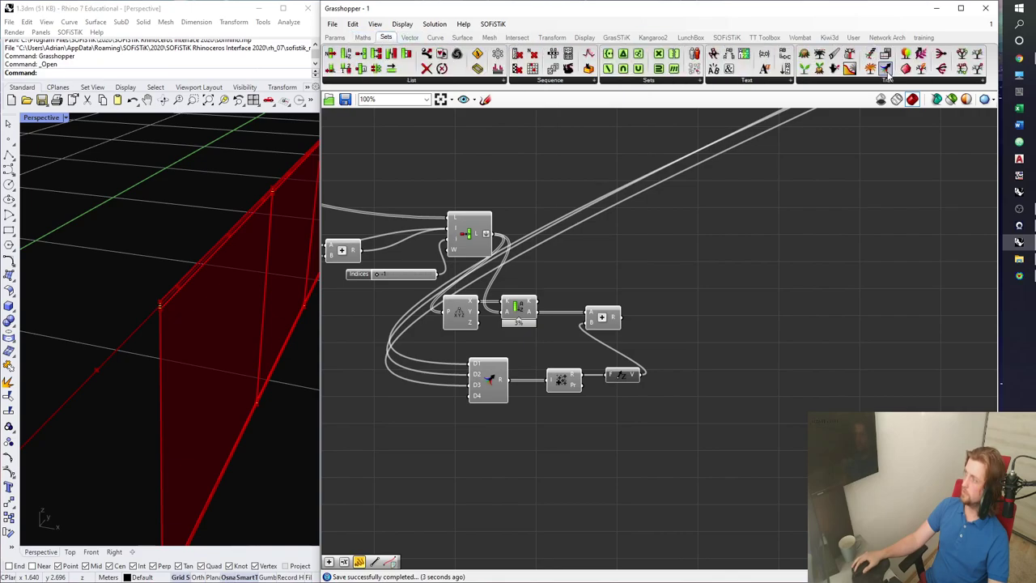
pyautogui.moveTo(888, 72); pyautogui.dragTo(845, 250)
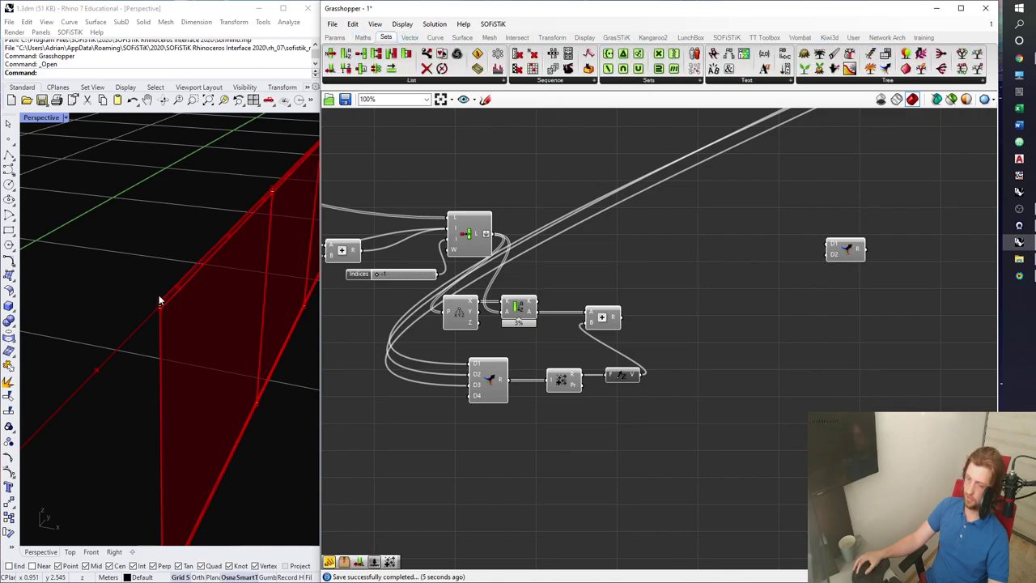
pyautogui.scroll(-8, 589, 272)
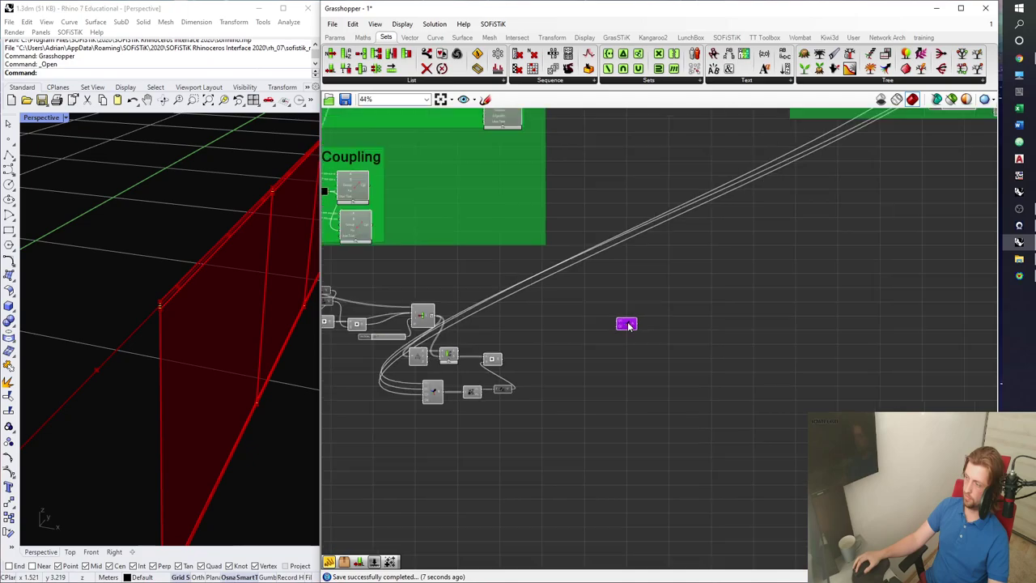
# Place the Merge component beside the Deck's thickness slider and connect the slider to its D2 input
pyautogui.scroll(6, 804, 192)
pyautogui.moveTo(726, 226); pyautogui.dragTo(396, 487)
pyautogui.scroll(-4, 716, 256)
pyautogui.scroll(3, 382, 444)
pyautogui.scroll(4, 390, 438)
pyautogui.moveTo(415, 491); pyautogui.dragTo(617, 349, button='right')
pyautogui.scroll(-1, 617, 349)
pyautogui.moveTo(608, 348); pyautogui.dragTo(567, 315)
pyautogui.scroll(-3, 740, 405)
pyautogui.scroll(-2, 693, 390)
pyautogui.scroll(3, 398, 343)
pyautogui.moveTo(457, 301); pyautogui.dragTo(549, 314)
pyautogui.scroll(5, 470, 299)
pyautogui.moveTo(422, 318); pyautogui.dragTo(537, 311, button='right')
pyautogui.click(532, 316)
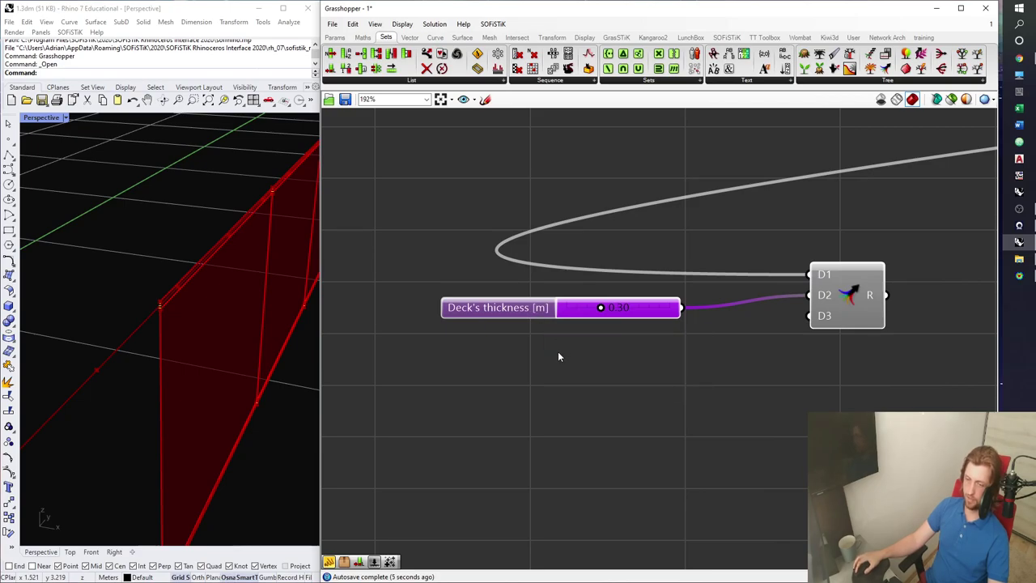
# Move the Deck's thickness slider and its Merge component beside the Addition component below the Beams group
pyautogui.scroll(-8, 735, 326)
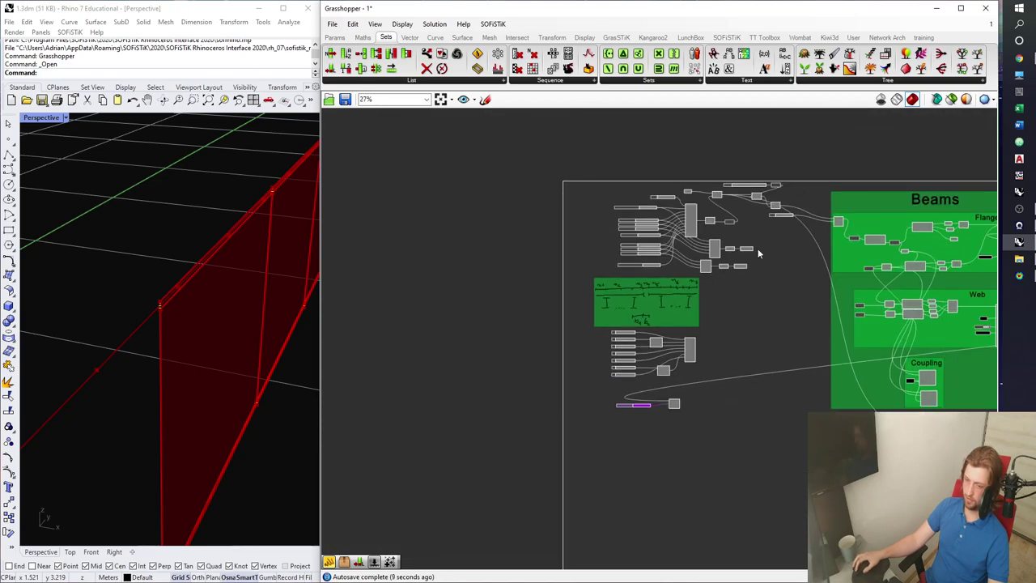
pyautogui.moveTo(778, 357); pyautogui.dragTo(609, 351, button='right')
pyautogui.moveTo(815, 403); pyautogui.dragTo(732, 337, button='right')
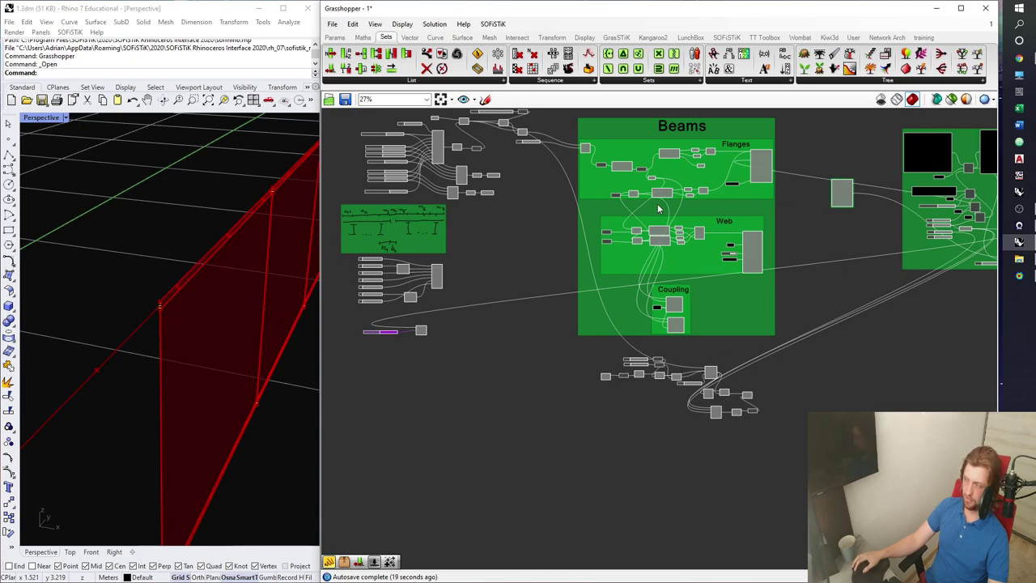
pyautogui.moveTo(699, 414); pyautogui.dragTo(671, 400, button='right')
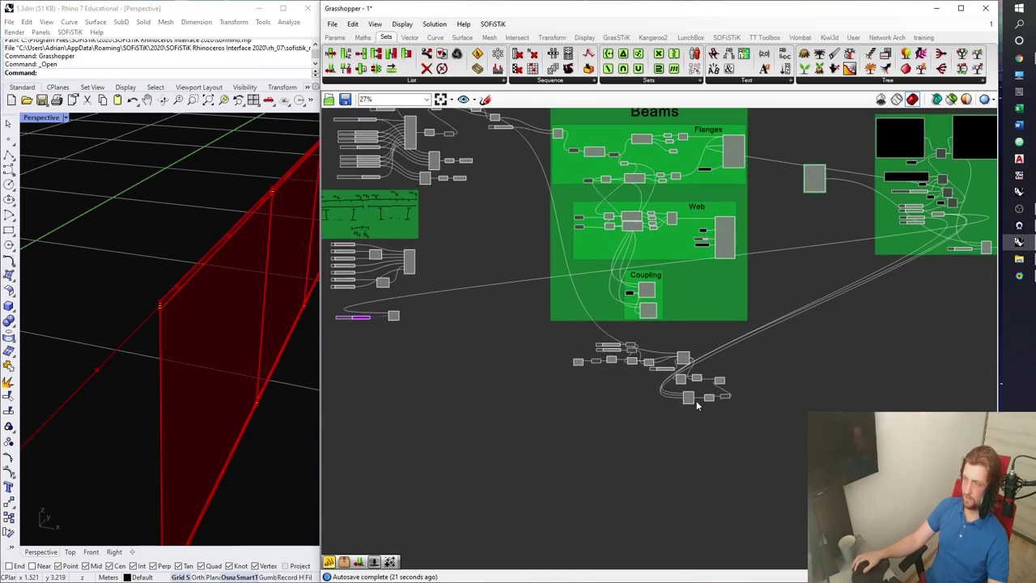
pyautogui.moveTo(557, 373); pyautogui.dragTo(683, 396, button='right')
pyautogui.scroll(3, 569, 361)
pyautogui.moveTo(568, 361); pyautogui.dragTo(451, 321)
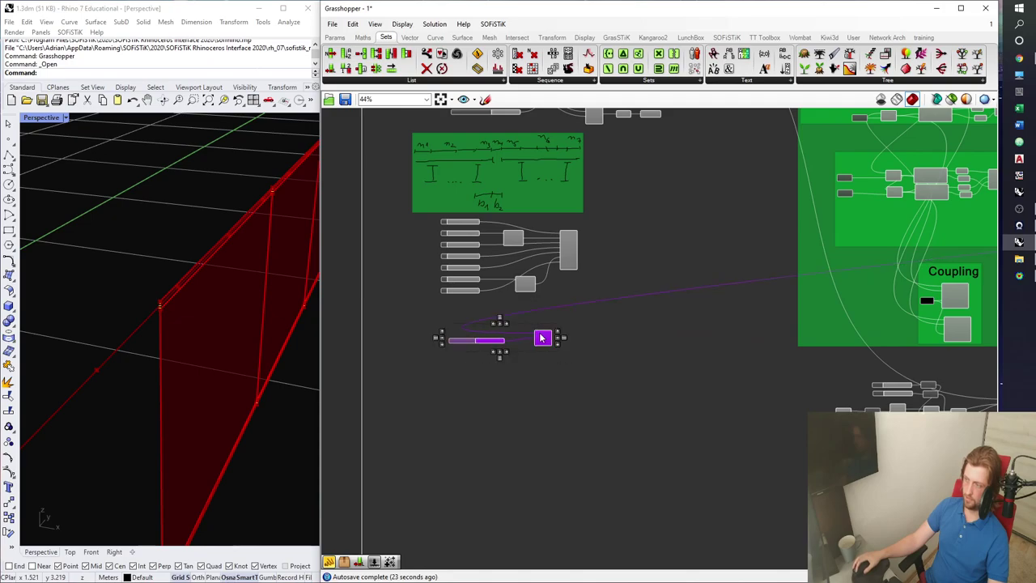
pyautogui.scroll(-5, 562, 332)
pyautogui.moveTo(563, 332); pyautogui.dragTo(857, 176)
pyautogui.scroll(10, 737, 389)
pyautogui.click(798, 252)
pyautogui.moveTo(798, 252); pyautogui.dragTo(751, 384, button='right')
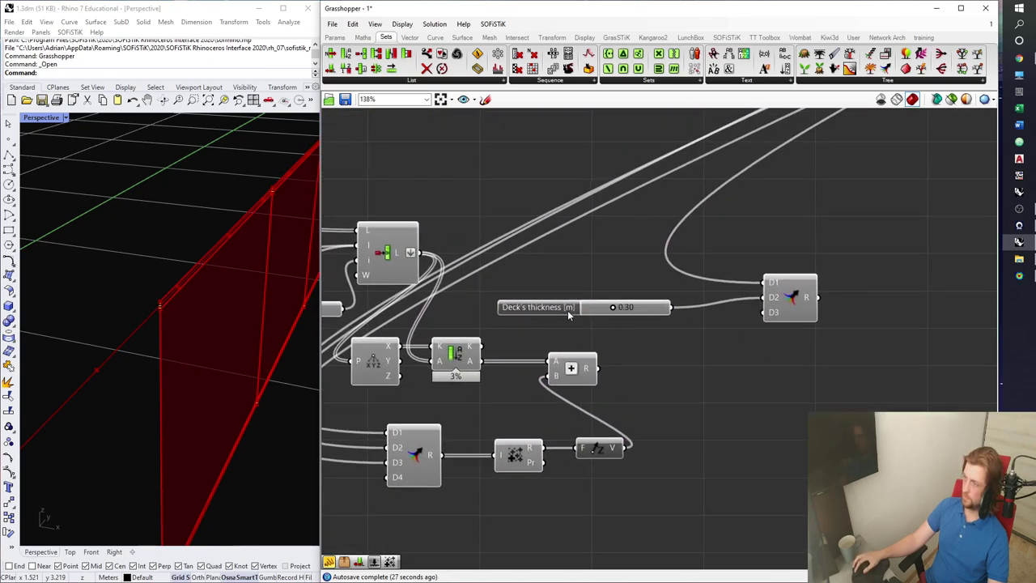
pyautogui.moveTo(568, 311); pyautogui.dragTo(595, 300)
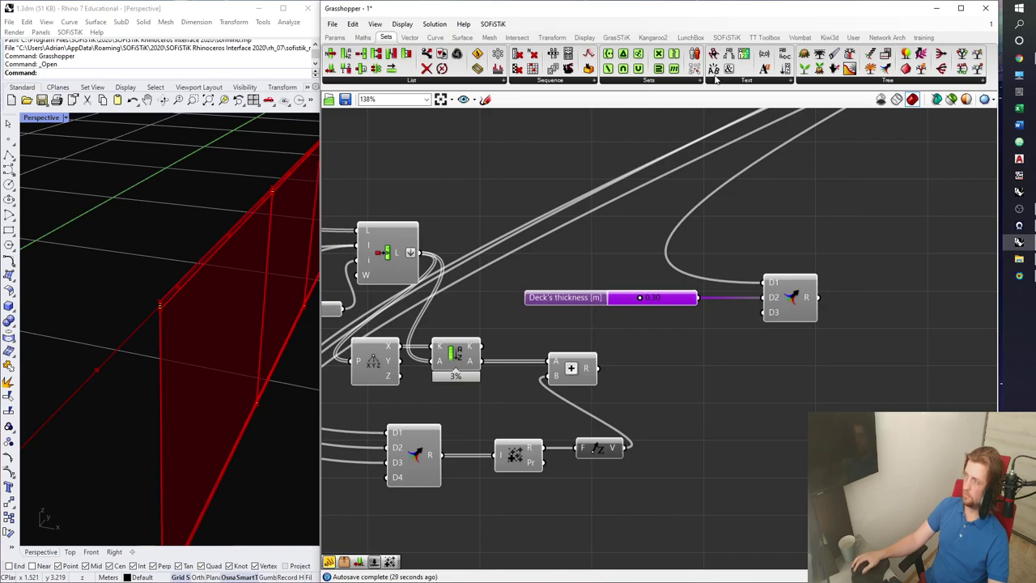
# Copy the x/2 expression component and insert it between the Deck's thickness slider and the Merge's D2 input
pyautogui.scroll(-6, 742, 220)
pyautogui.scroll(5, 683, 294)
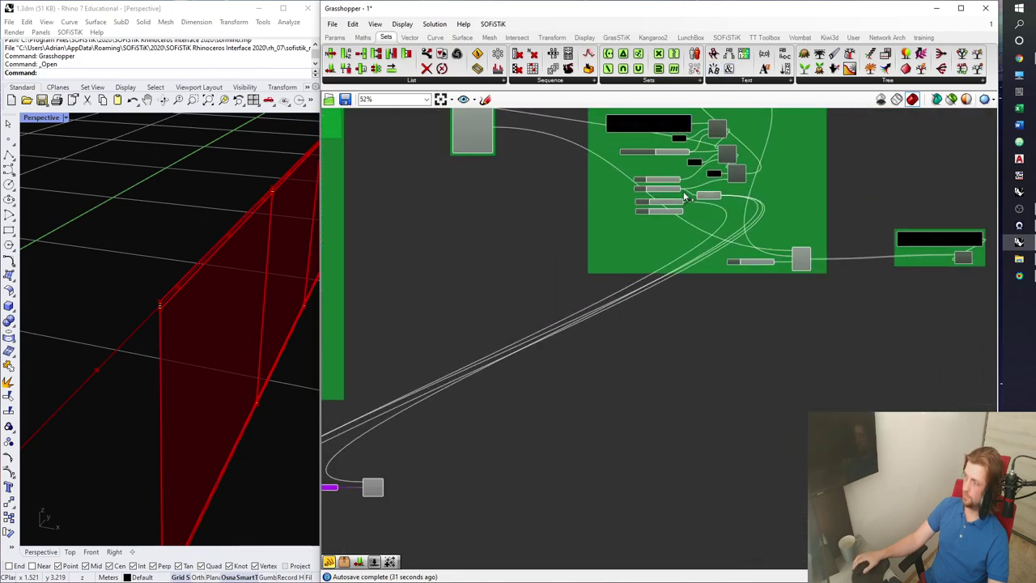
pyautogui.scroll(4, 683, 194)
pyautogui.click(737, 204)
pyautogui.scroll(-2, 747, 233)
pyautogui.scroll(-2, 747, 233)
pyautogui.scroll(5, 571, 409)
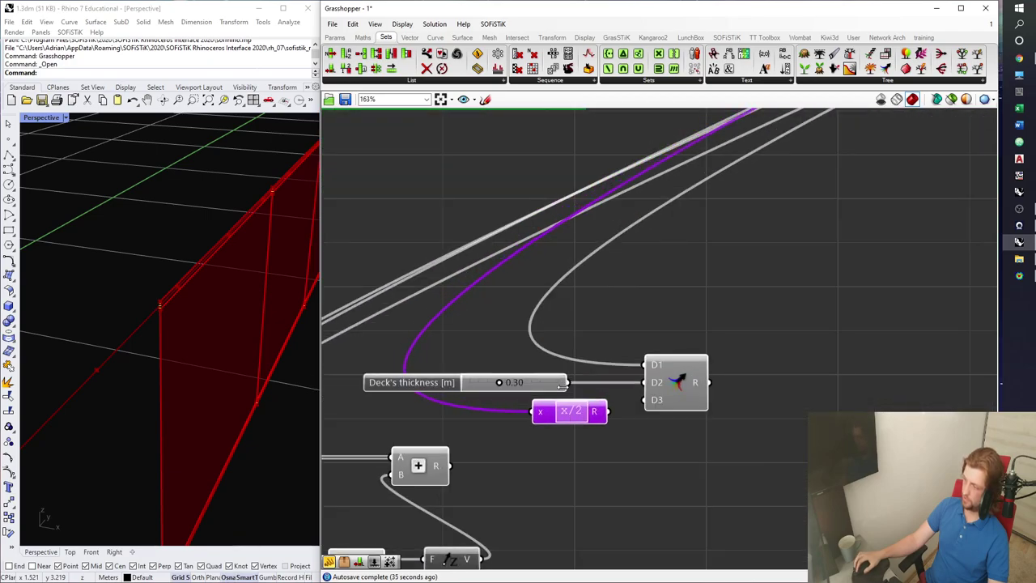
pyautogui.moveTo(537, 413); pyautogui.dragTo(617, 403)
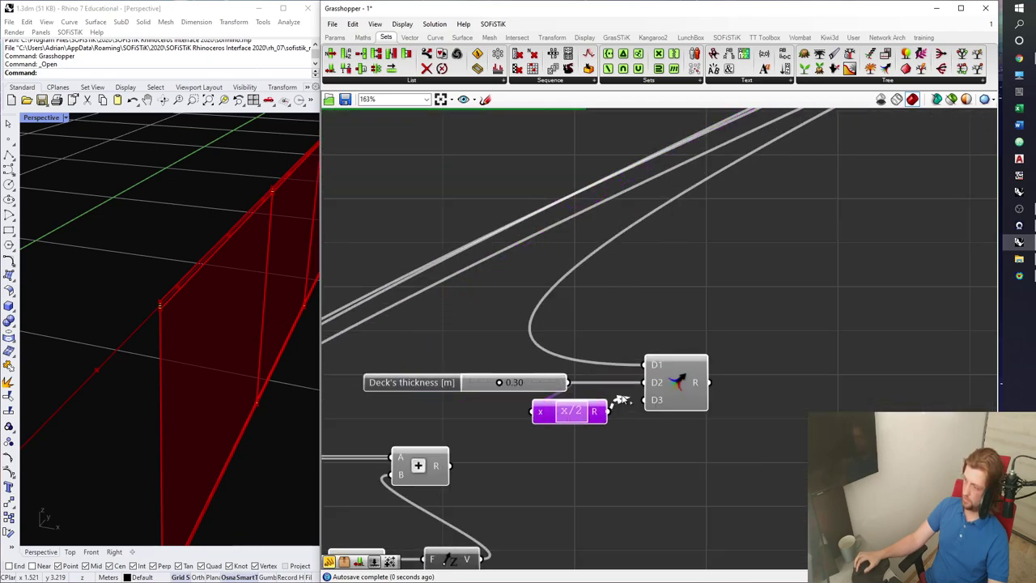
pyautogui.moveTo(672, 384); pyautogui.dragTo(765, 382)
pyautogui.moveTo(565, 415); pyautogui.dragTo(630, 387)
# Duplicate the Mass Addition and Unit Z components and feed them from the deck thickness Merge result
pyautogui.moveTo(556, 405); pyautogui.dragTo(752, 244, button='right')
pyautogui.moveTo(716, 428); pyautogui.dragTo(553, 379)
pyautogui.hotkey('ctrl', 'c')
pyautogui.hotkey('ctrl', 'v')
pyautogui.moveTo(557, 421); pyautogui.dragTo(781, 361)
pyautogui.moveTo(782, 364); pyautogui.dragTo(548, 415, button='right')
pyautogui.scroll(-2, 548, 415)
pyautogui.keyDown('alt'); pyautogui.moveTo(549, 415); pyautogui.dragTo(743, 305); pyautogui.keyUp('alt')
pyautogui.moveTo(764, 293); pyautogui.dragTo(757, 297)
pyautogui.click(747, 259)
# Add a second Addition component that adds the new Unit Z vector to the existing Addition's result
pyautogui.click(363, 38)
pyautogui.click(456, 55)
pyautogui.click(559, 386)
pyautogui.moveTo(438, 370); pyautogui.dragTo(783, 364)
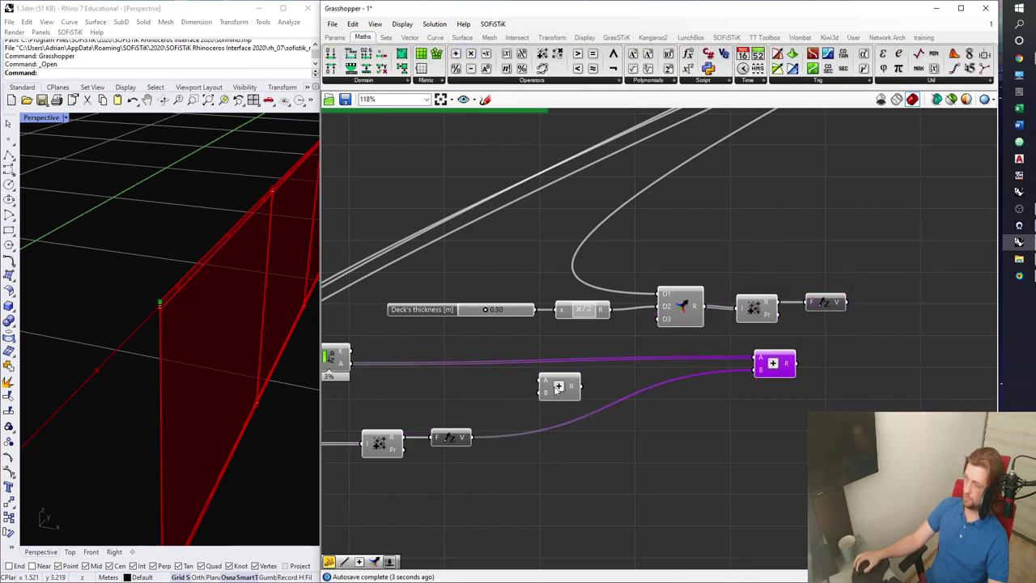
pyautogui.moveTo(559, 387); pyautogui.dragTo(865, 354)
pyautogui.moveTo(847, 303); pyautogui.dragTo(876, 359)
# Save the definition and align the second Addition component beside the first one
pyautogui.scroll(-8, 214, 304)
pyautogui.moveTo(214, 305); pyautogui.dragTo(193, 326, button='right')
pyautogui.scroll(-10, 178, 317)
pyautogui.moveTo(802, 330); pyautogui.dragTo(643, 333, button='right')
pyautogui.click(749, 336)
pyautogui.hotkey('ctrl', 's')
pyautogui.moveTo(718, 362); pyautogui.dragTo(720, 371)
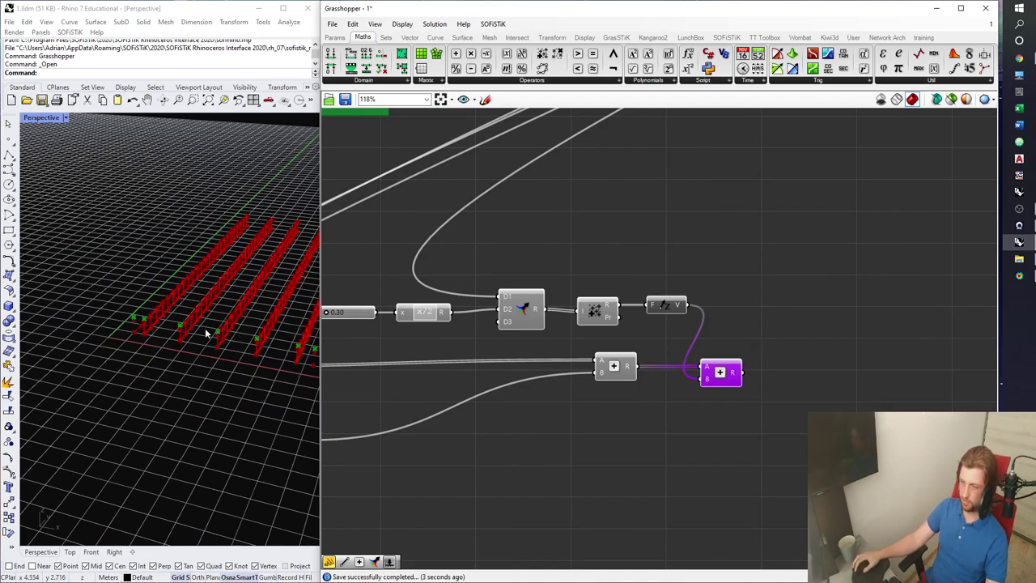
# Copy the upper Without last / Without first / Without ends cluster feeding the lines in the Flanges group
pyautogui.scroll(-6, 683, 306)
pyautogui.scroll(7, 490, 162)
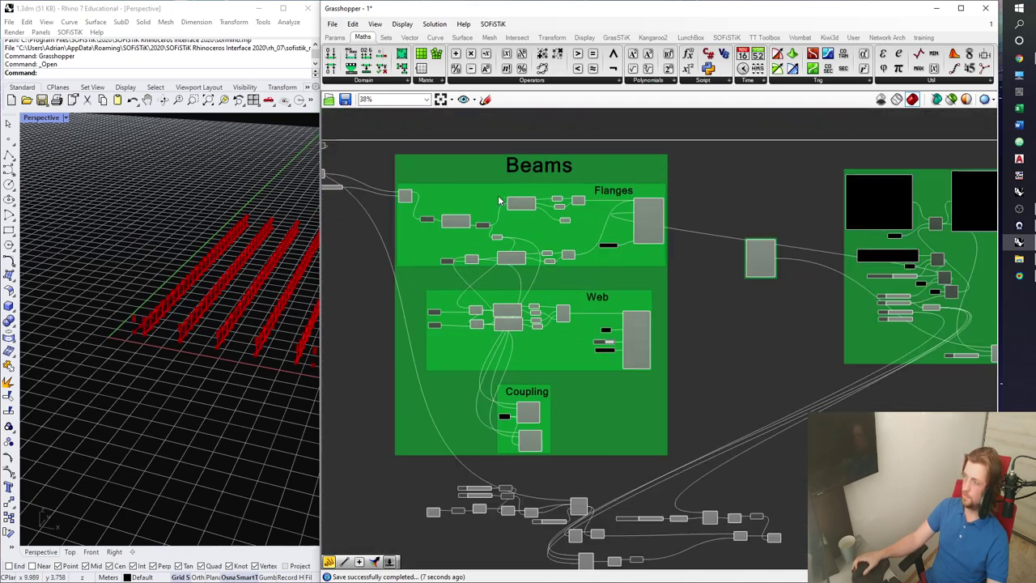
pyautogui.click(599, 212)
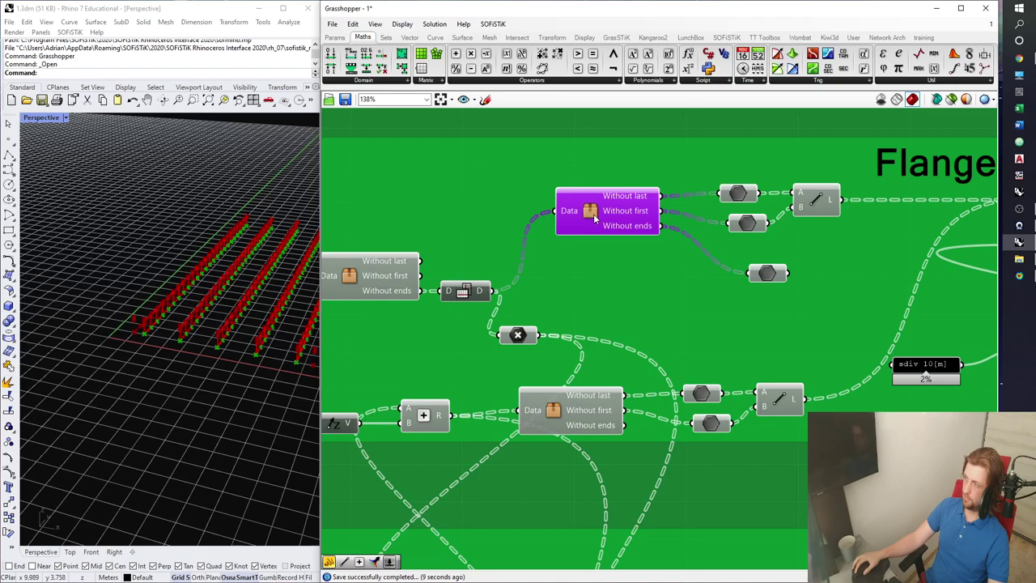
pyautogui.moveTo(575, 223)
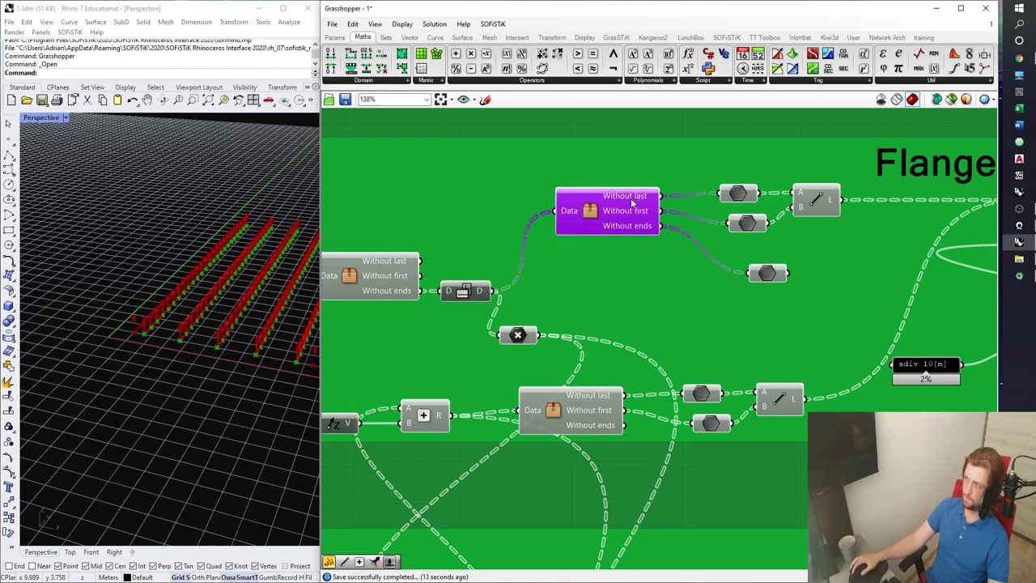
pyautogui.moveTo(632, 202)
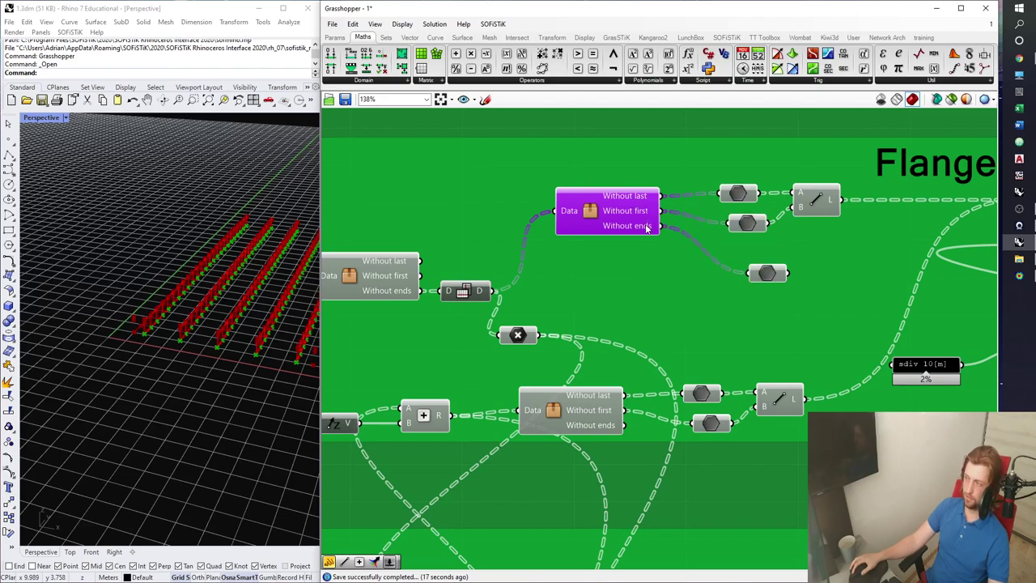
pyautogui.moveTo(646, 228)
pyautogui.hotkey('ctrl', 'c')
pyautogui.hotkey('ctrl', 'v')
# Place the copied cluster after the second Addition, connect the Addition's result to Data, and save the definition
pyautogui.scroll(-11, 610, 229)
pyautogui.moveTo(601, 217); pyautogui.dragTo(640, 262)
pyautogui.scroll(5, 723, 376)
pyautogui.scroll(5, 641, 261)
pyautogui.moveTo(664, 317); pyautogui.dragTo(664, 316)
pyautogui.moveTo(686, 316); pyautogui.dragTo(694, 333)
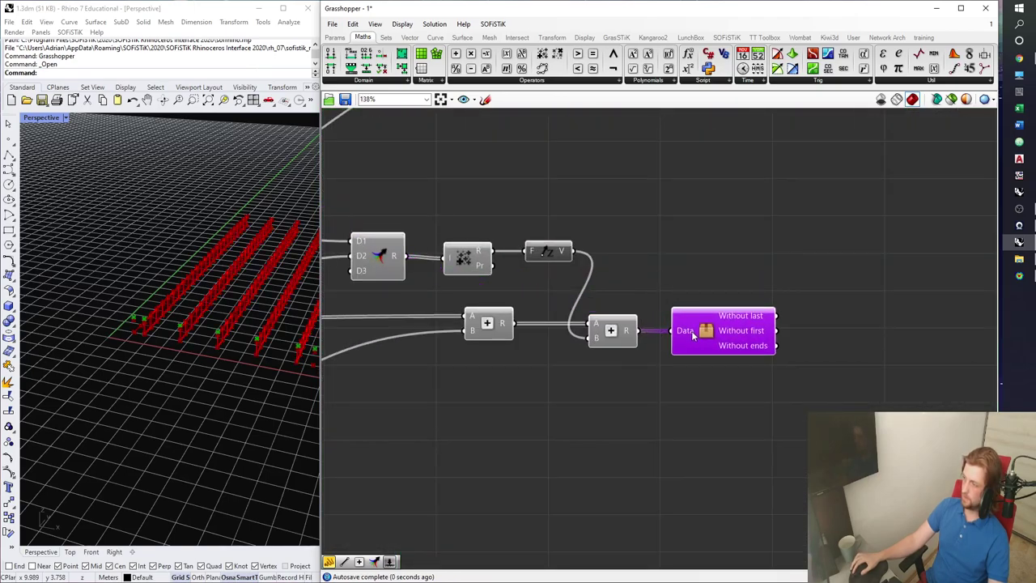
pyautogui.moveTo(719, 322); pyautogui.dragTo(644, 341, button='right')
pyautogui.scroll(1, 620, 297)
pyautogui.click(577, 278)
pyautogui.hotkey('ctrl', 's')
# Add a Line component and connect Without last to A and Without first to B
pyautogui.click(435, 37)
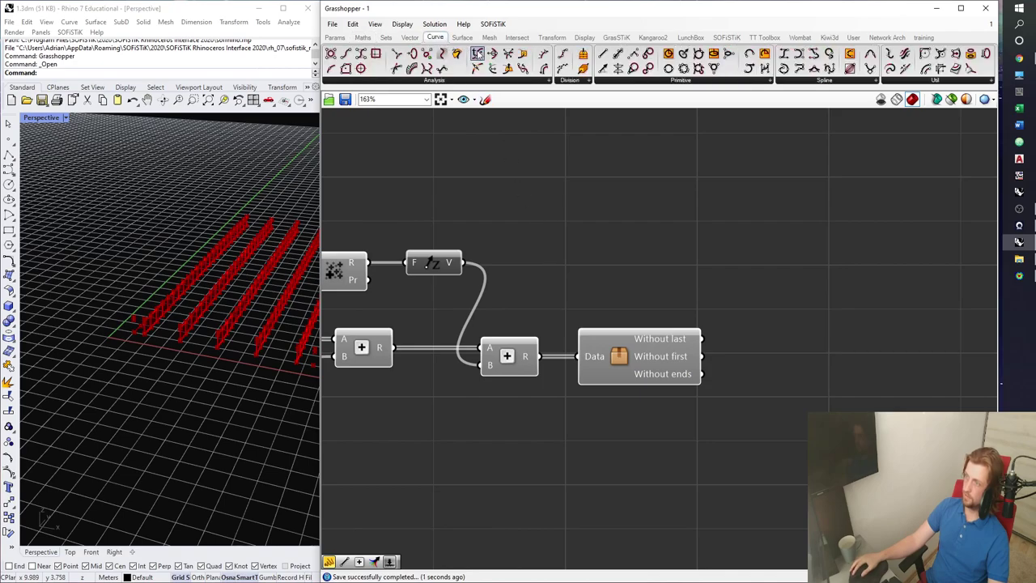
pyautogui.moveTo(603, 54); pyautogui.dragTo(784, 307)
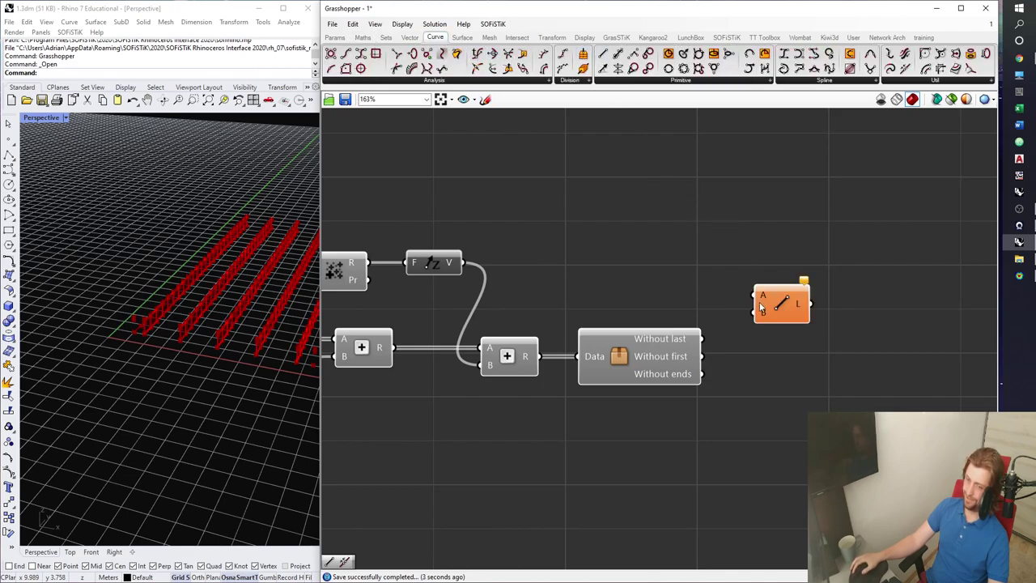
pyautogui.moveTo(761, 306); pyautogui.dragTo(703, 326, button='right')
pyautogui.moveTo(713, 330); pyautogui.dragTo(722, 369)
pyautogui.moveTo(638, 356); pyautogui.dragTo(701, 357)
pyautogui.moveTo(638, 374); pyautogui.dragTo(692, 378)
pyautogui.moveTo(689, 385); pyautogui.dragTo(644, 370, button='right')
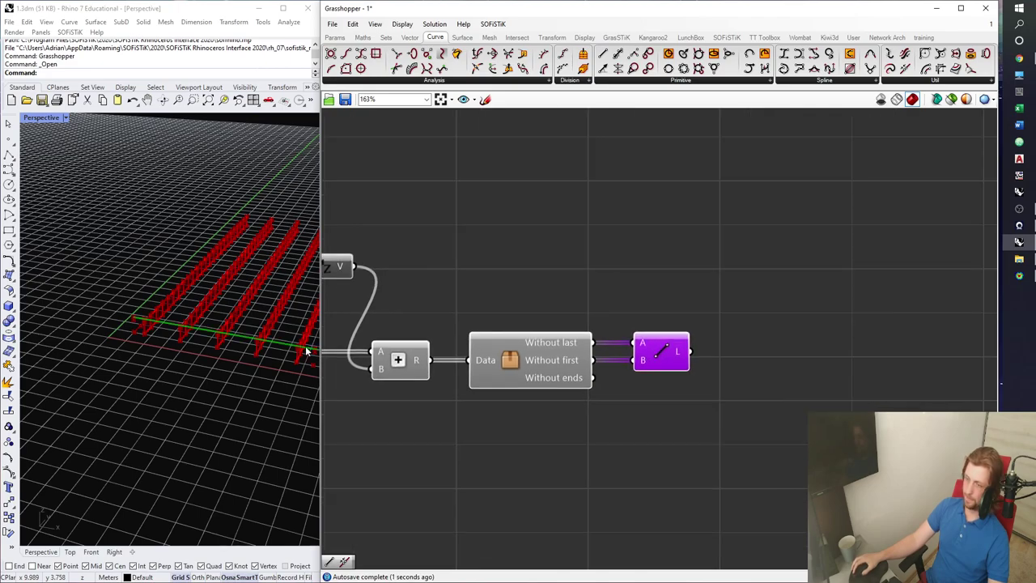
pyautogui.scroll(2, 235, 327)
pyautogui.scroll(3, 145, 333)
pyautogui.click(661, 263)
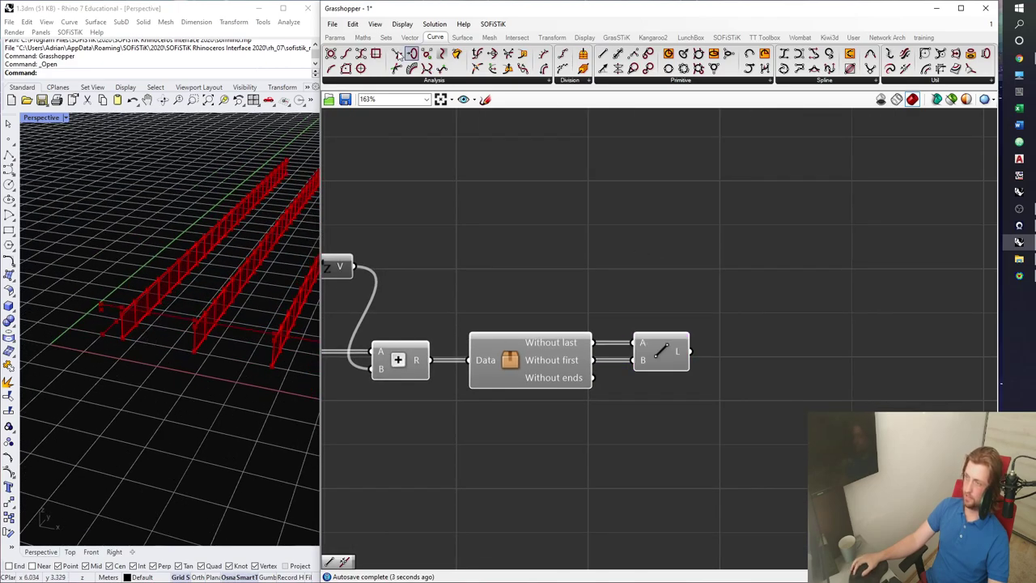
pyautogui.click(337, 38)
pyautogui.click(386, 38)
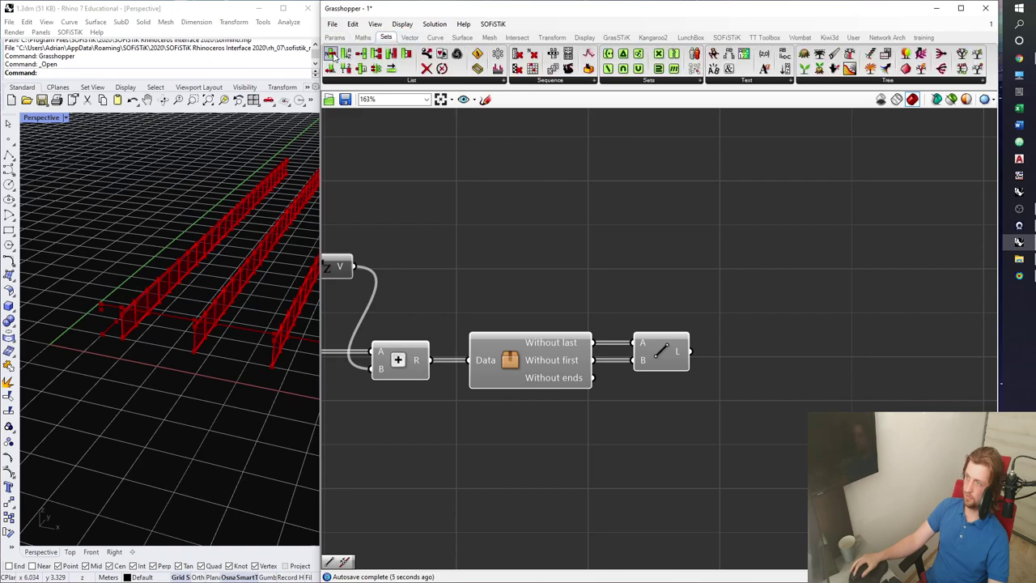
pyautogui.moveTo(790, 336); pyautogui.dragTo(789, 336)
pyautogui.moveTo(690, 350); pyautogui.dragTo(793, 385)
pyautogui.doubleClick(700, 436)
pyautogui.write('0<')
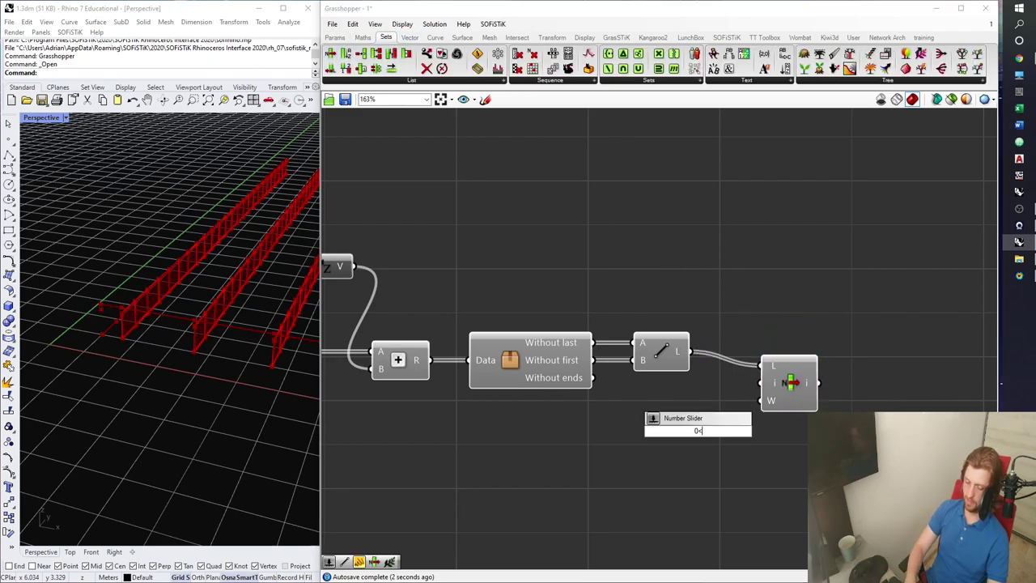
pyautogui.press('Return')
pyautogui.moveTo(767, 386); pyautogui.dragTo(767, 385)
pyautogui.moveTo(794, 384); pyautogui.dragTo(838, 370)
pyautogui.moveTo(674, 433); pyautogui.dragTo(713, 433)
pyautogui.moveTo(865, 466); pyautogui.dragTo(752, 340)
pyautogui.press('Delete')
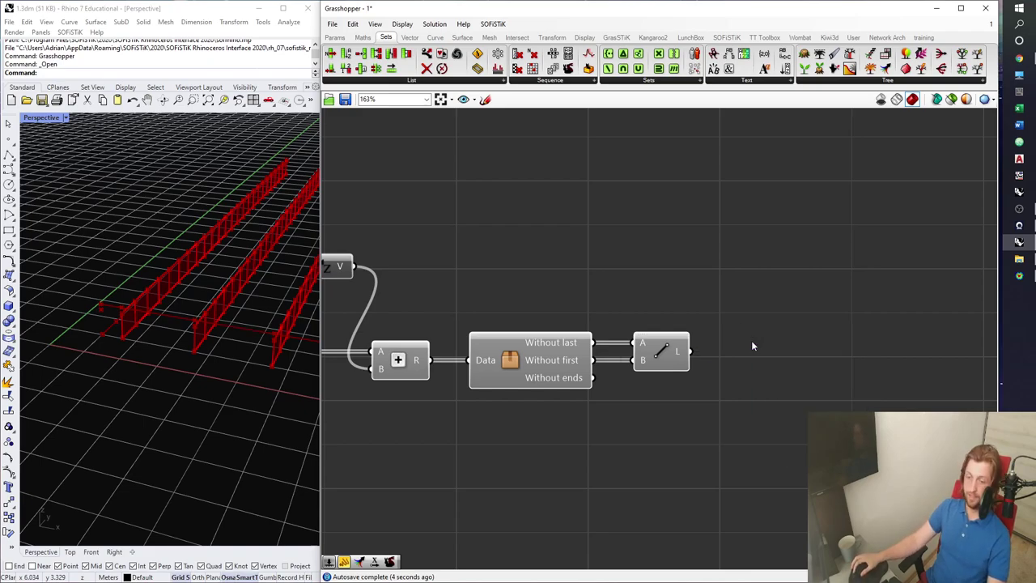
# Save the definition and inspect the beams' Divide Curve component and its points in the 3D view
pyautogui.hotkey('ctrl', 's')
pyautogui.scroll(-5, 752, 340)
pyautogui.moveTo(676, 310); pyautogui.dragTo(682, 327, button='right')
pyautogui.scroll(8, 682, 327)
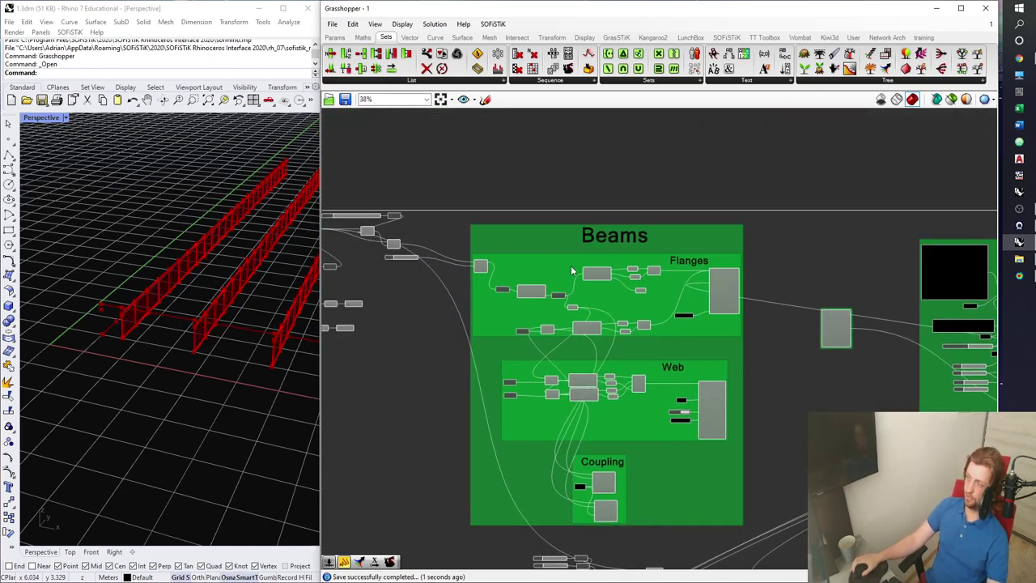
pyautogui.scroll(-4, 676, 287)
pyautogui.moveTo(559, 330); pyautogui.dragTo(737, 320, button='right')
pyautogui.scroll(2, 522, 263)
pyautogui.scroll(1, 536, 263)
pyautogui.moveTo(537, 264); pyautogui.dragTo(655, 305, button='right')
pyautogui.click(682, 308)
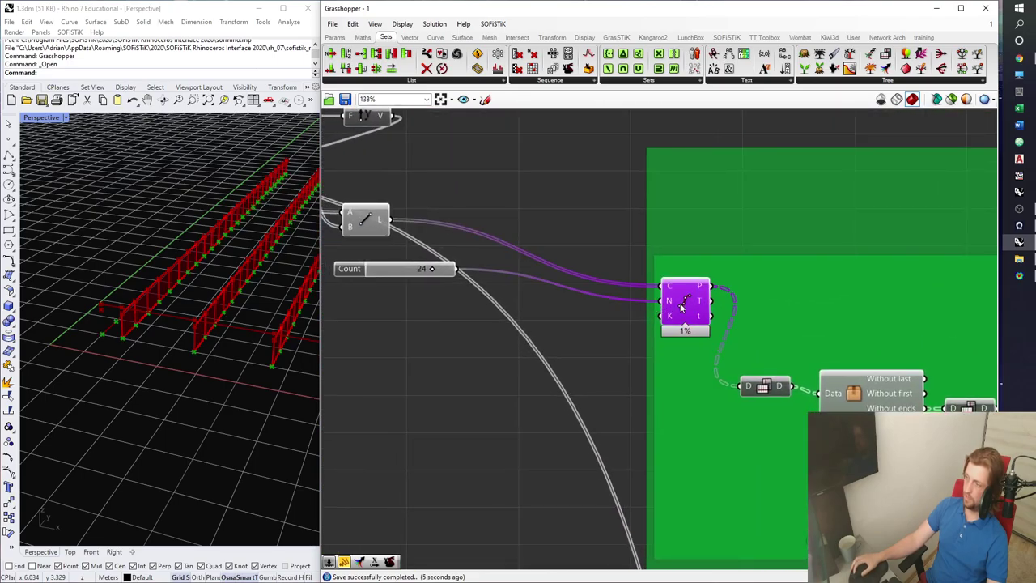
pyautogui.moveTo(248, 313); pyautogui.dragTo(168, 366, button='right')
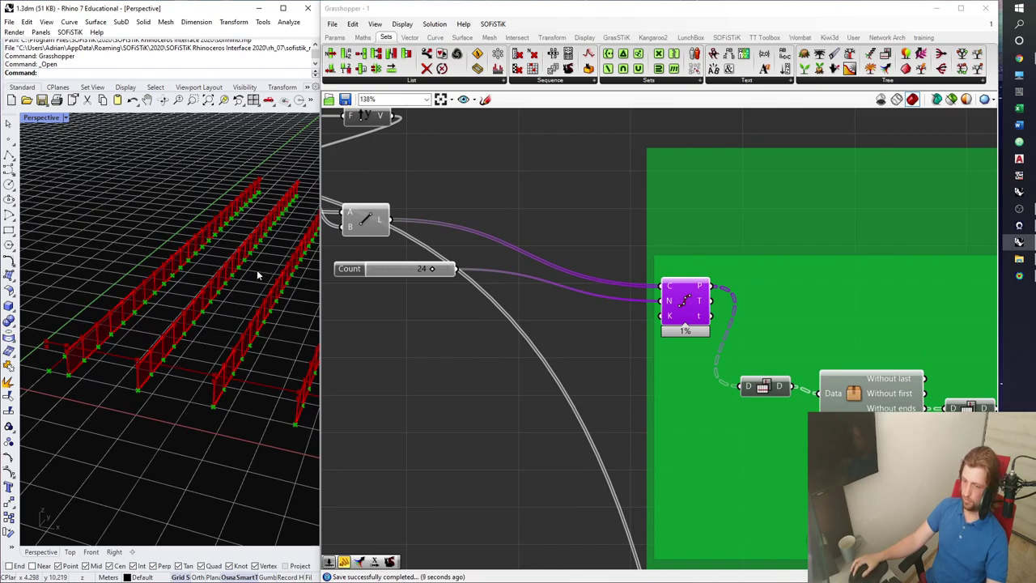
pyautogui.moveTo(256, 285); pyautogui.dragTo(249, 343, button='right')
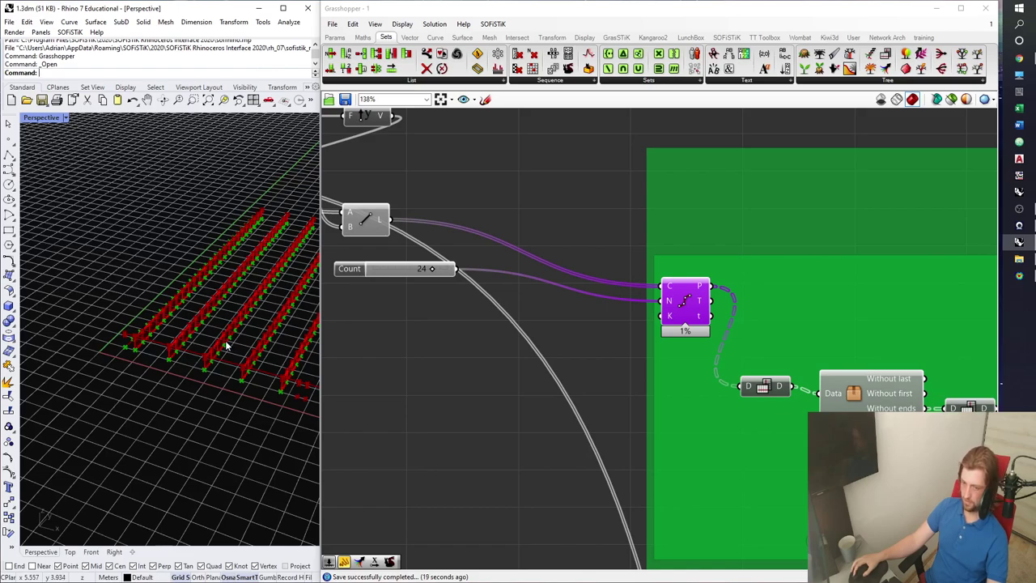
# Examine the Merge component that collects the n1 to n7 division counts under the cross-section sketch
pyautogui.scroll(-6, 519, 349)
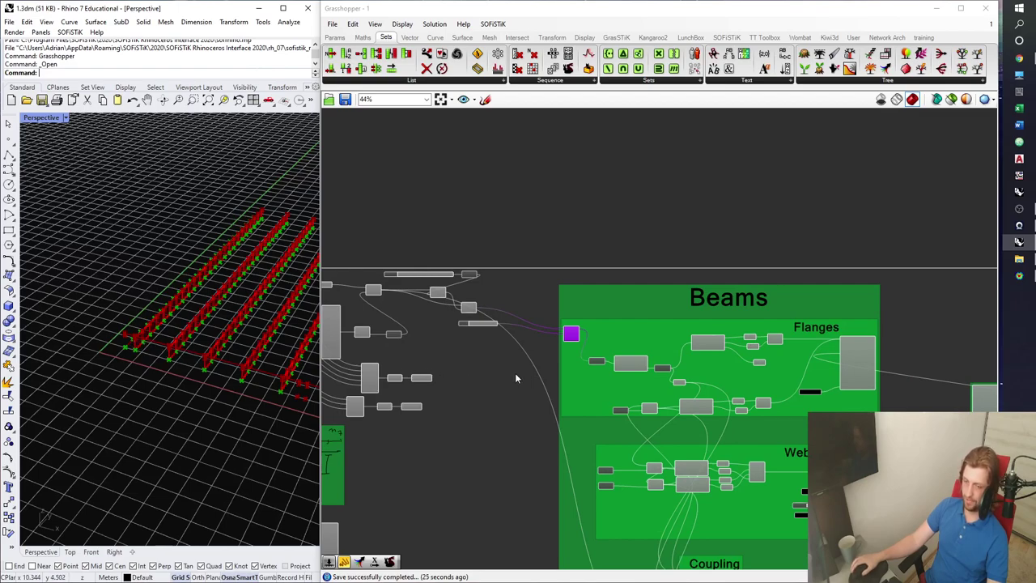
pyautogui.moveTo(531, 392); pyautogui.dragTo(502, 310, button='right')
pyautogui.scroll(-3, 502, 310)
pyautogui.moveTo(616, 369); pyautogui.dragTo(555, 243, button='right')
pyautogui.scroll(5, 750, 394)
pyautogui.scroll(4, 759, 394)
pyautogui.moveTo(811, 376); pyautogui.dragTo(602, 379, button='right')
pyautogui.scroll(-3, 595, 378)
pyautogui.scroll(-2, 551, 378)
pyautogui.moveTo(430, 391); pyautogui.dragTo(765, 371, button='right')
pyautogui.moveTo(392, 350)
pyautogui.mouseDown(button='right')
pyautogui.moveTo(586, 346)
pyautogui.moveTo(842, 445)
pyautogui.mouseUp(button='right')
pyautogui.moveTo(550, 405); pyautogui.dragTo(781, 435, button='right')
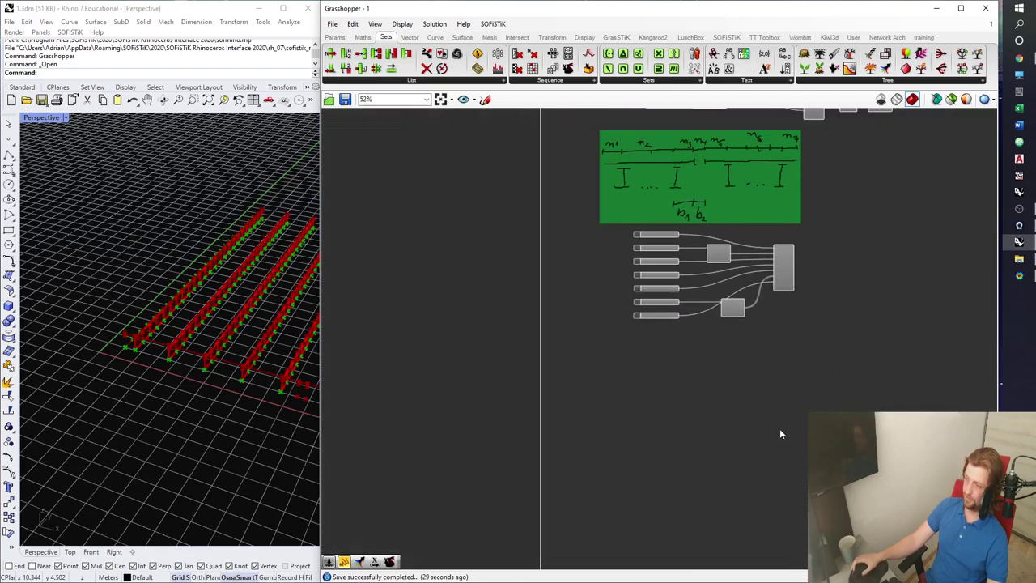
pyautogui.scroll(5, 785, 272)
pyautogui.click(790, 269)
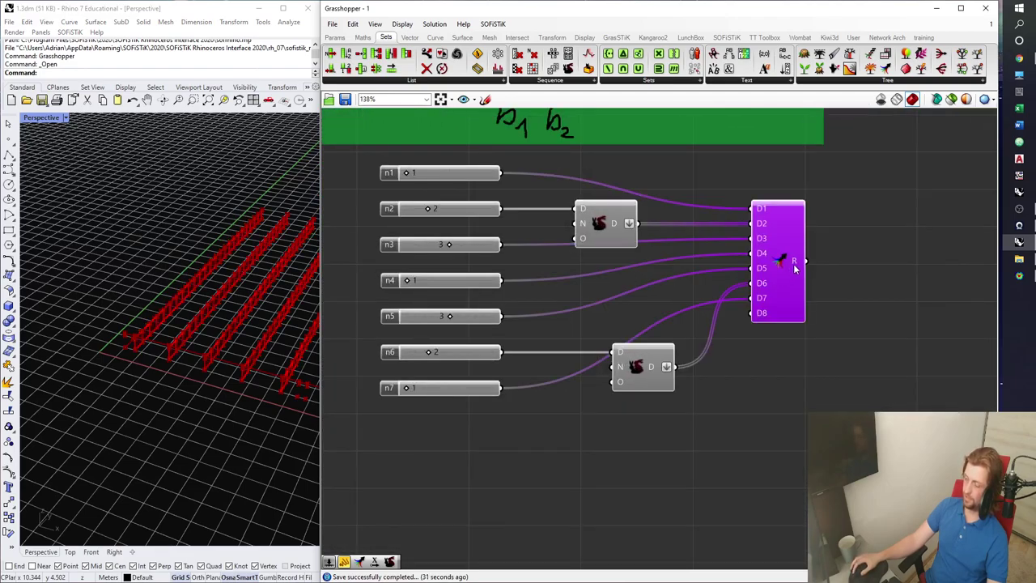
pyautogui.moveTo(813, 276); pyautogui.dragTo(773, 294, button='right')
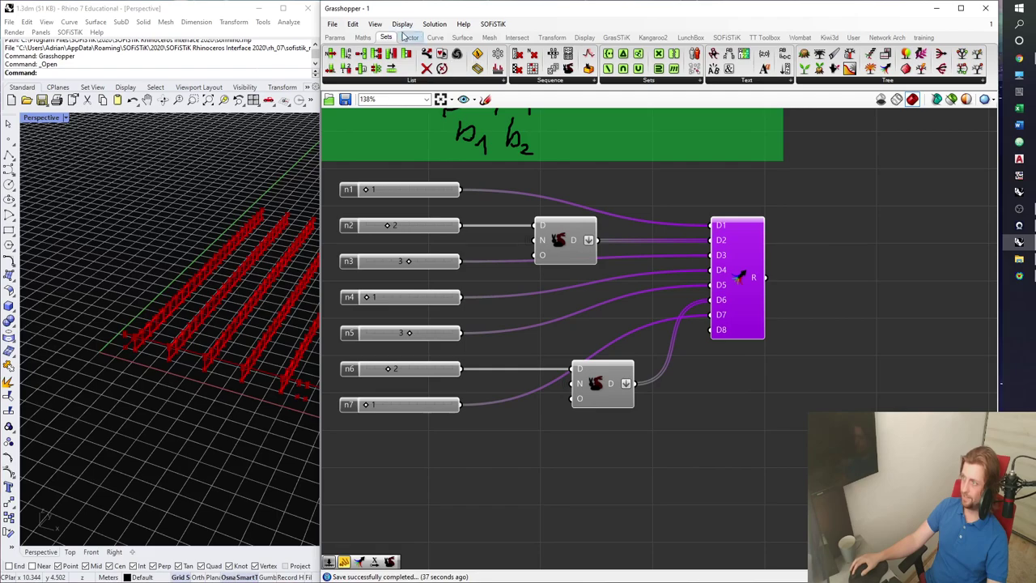
# Add a Divide Curve component and connect the merged n1 to n7 counts to its N input
pyautogui.click(434, 38)
pyautogui.moveTo(583, 69); pyautogui.dragTo(842, 273)
pyautogui.moveTo(770, 278); pyautogui.dragTo(849, 281)
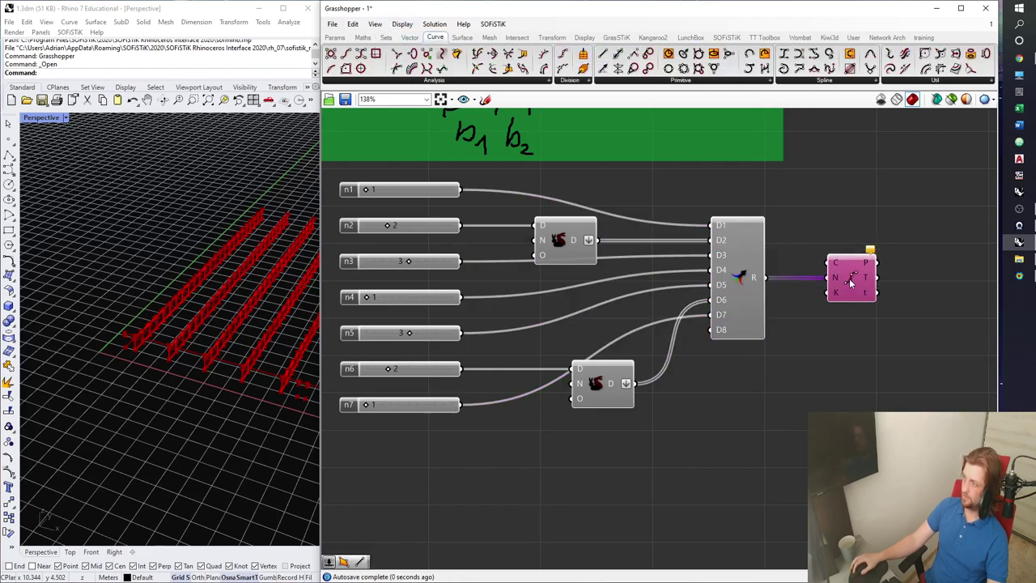
pyautogui.moveTo(844, 259); pyautogui.dragTo(752, 290, button='right')
pyautogui.moveTo(660, 307)
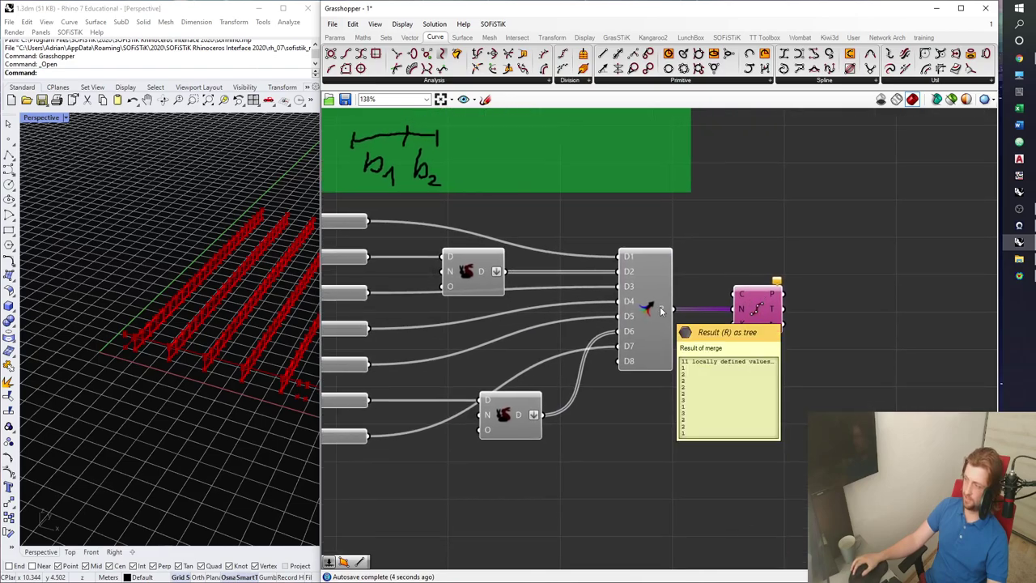
# Move the Divide Curve component next to the new Line component that connects the deck points
pyautogui.moveTo(757, 315); pyautogui.dragTo(646, 493)
pyautogui.scroll(-6, 770, 294)
pyautogui.scroll(4, 941, 510)
pyautogui.scroll(4, 640, 506)
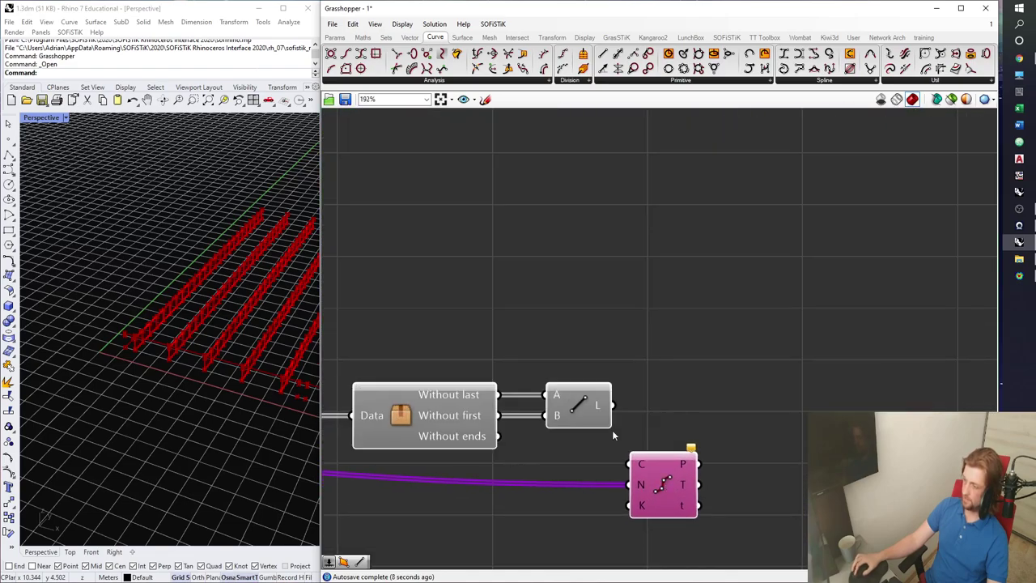
# Move the Divide Curve component closer to the deck's Line component and connect the Line's L output to its C input
pyautogui.moveTo(600, 406)
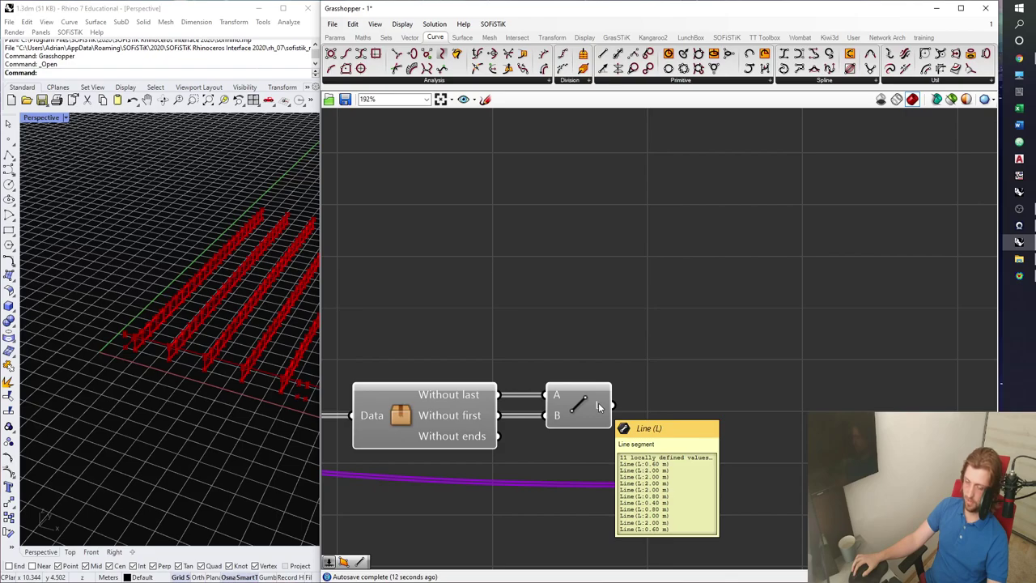
pyautogui.moveTo(664, 483); pyautogui.dragTo(704, 459)
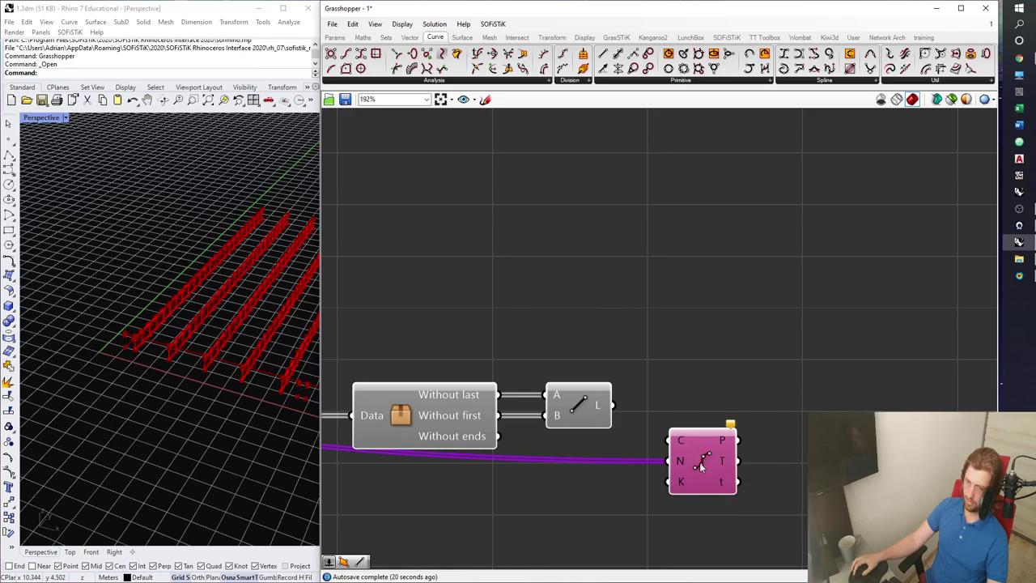
pyautogui.moveTo(700, 467); pyautogui.dragTo(703, 458)
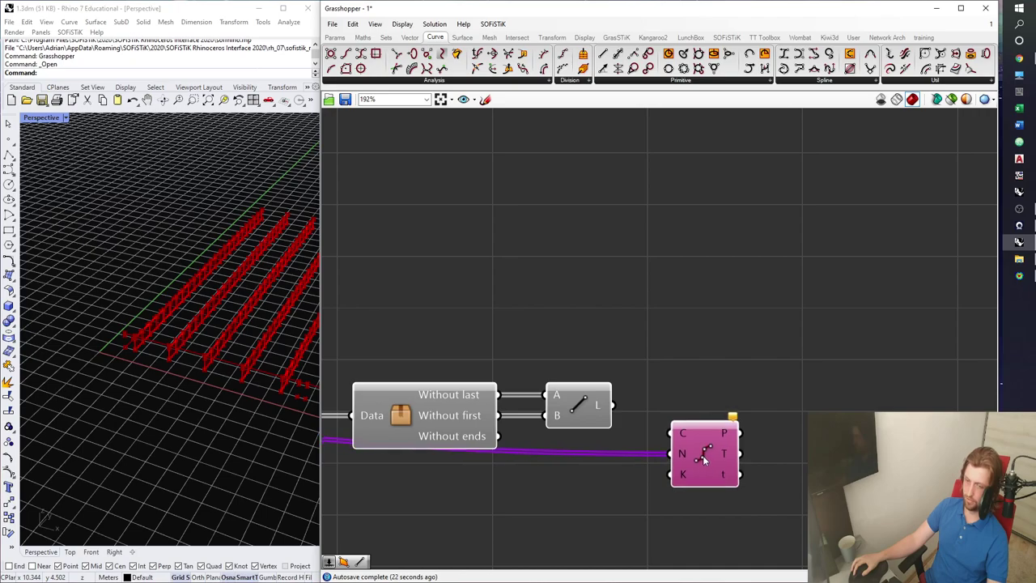
pyautogui.moveTo(607, 405); pyautogui.dragTo(694, 422)
# Compare the deck's division points in the 3D view with the n1 to n7 sliders and the cross-section sketch
pyautogui.scroll(5, 127, 343)
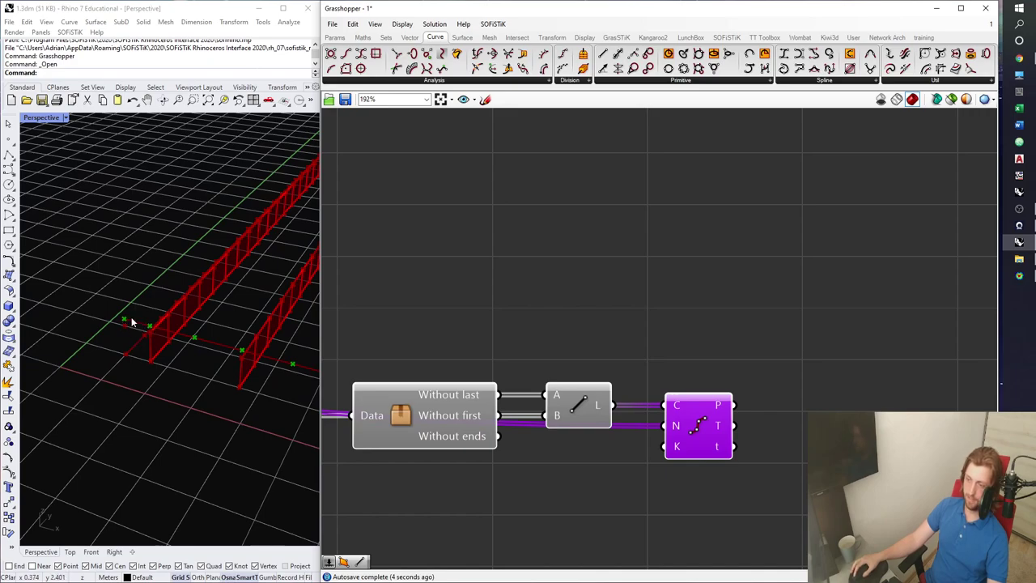
pyautogui.scroll(-6, 510, 340)
pyautogui.scroll(-3, 525, 359)
pyautogui.moveTo(534, 350); pyautogui.dragTo(978, 422, button='right')
pyautogui.scroll(5, 589, 246)
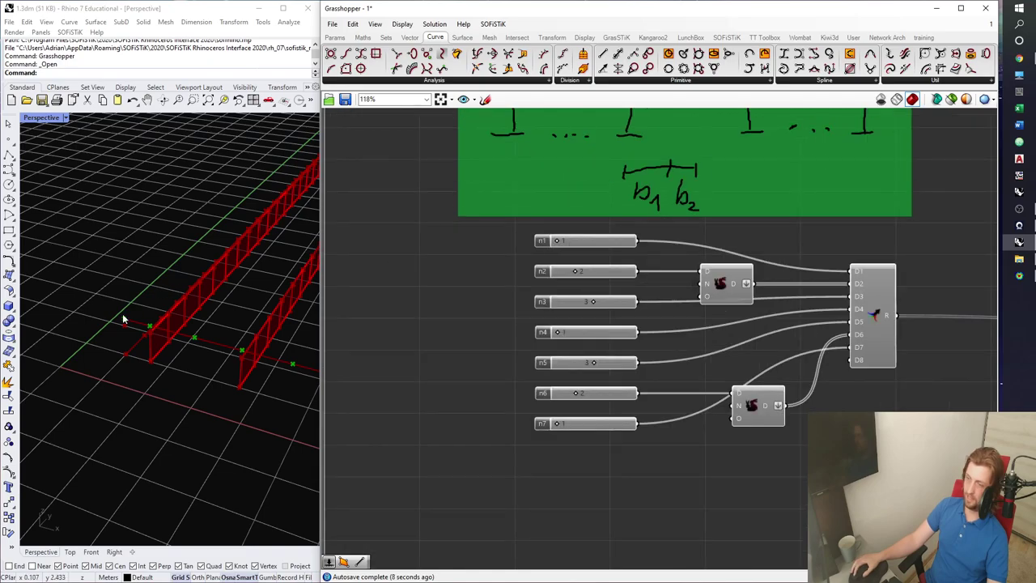
pyautogui.moveTo(171, 340); pyautogui.dragTo(147, 330, button='right')
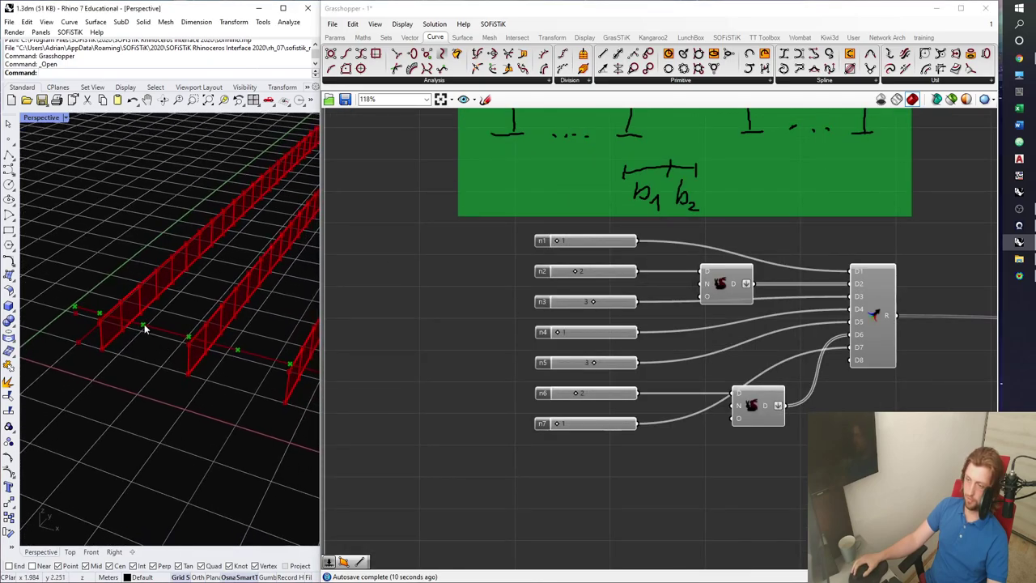
pyautogui.moveTo(249, 378)
pyautogui.keyDown('shift'); pyautogui.mouseDown(button='right')
pyautogui.moveTo(154, 353)
pyautogui.moveTo(183, 366)
pyautogui.moveTo(182, 345)
pyautogui.mouseUp(button='right'); pyautogui.keyUp('shift')
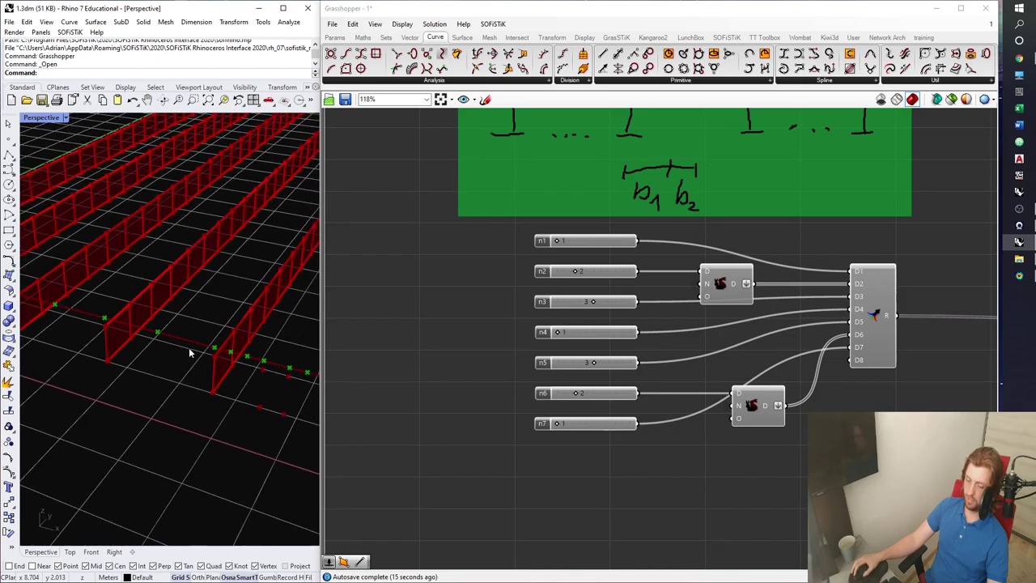
pyautogui.moveTo(272, 371); pyautogui.dragTo(183, 367, button='right')
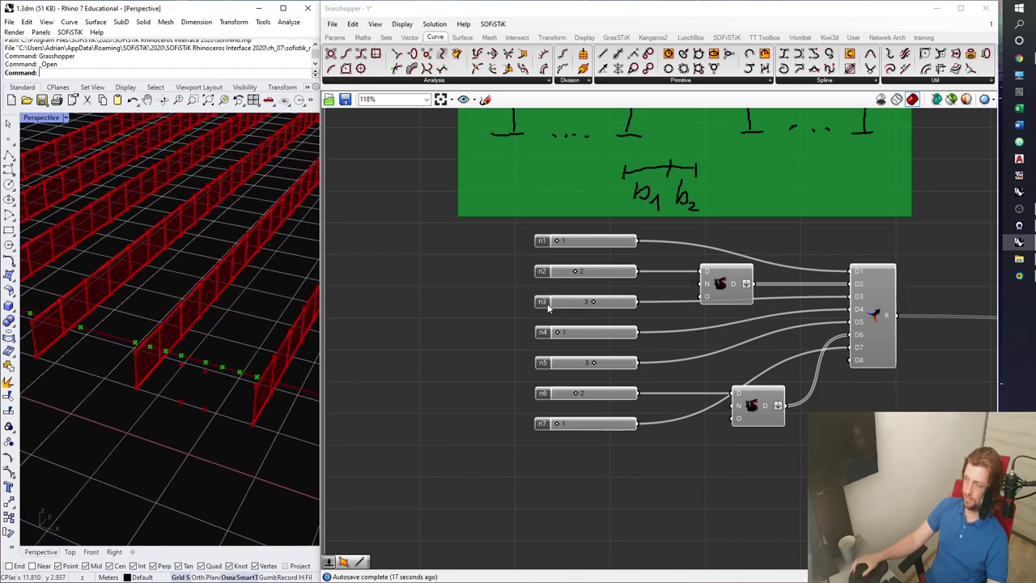
pyautogui.scroll(1, 551, 306)
pyautogui.moveTo(654, 270); pyautogui.dragTo(643, 339, button='right')
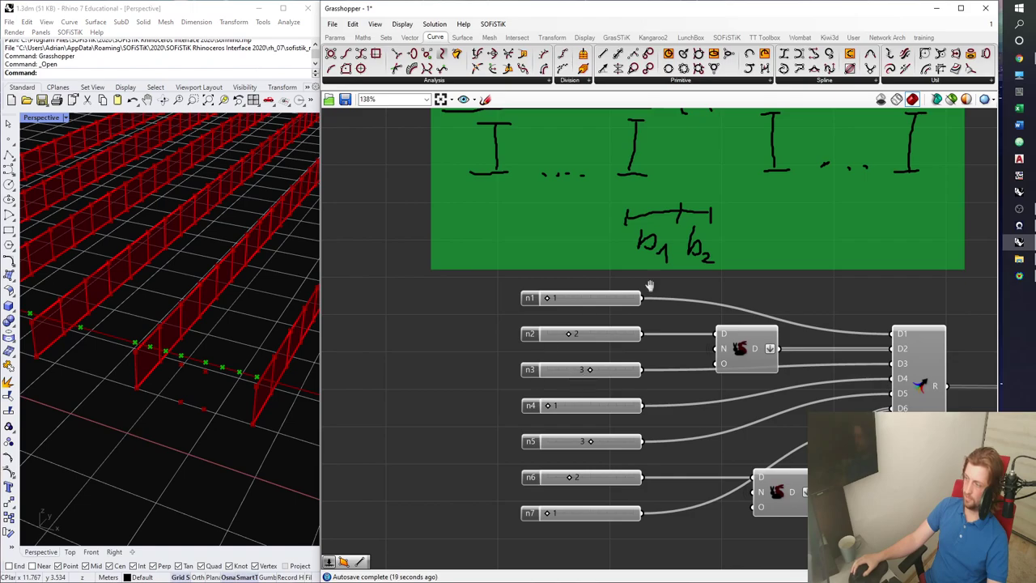
pyautogui.moveTo(653, 287); pyautogui.dragTo(623, 381, button='right')
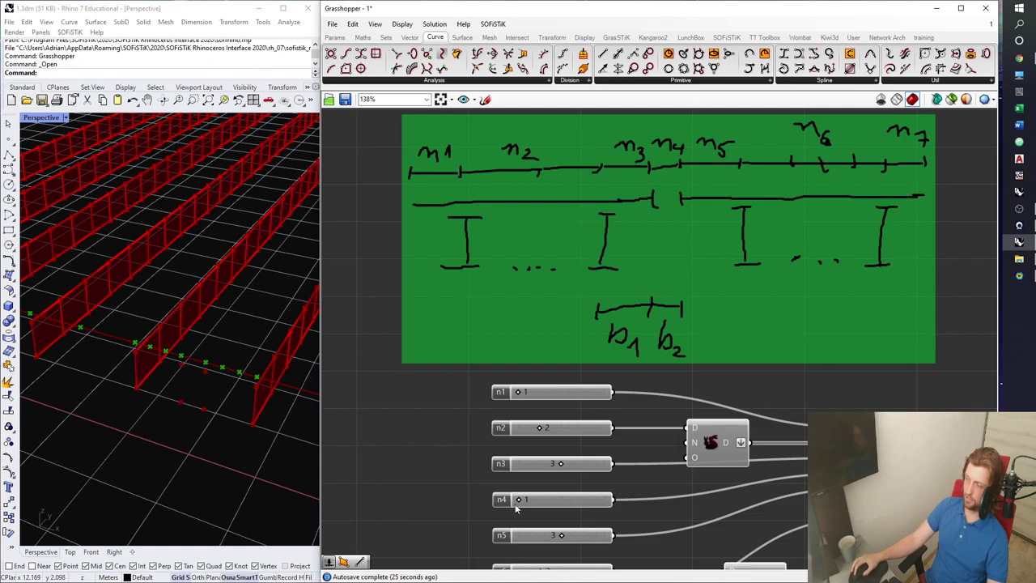
pyautogui.scroll(-5, 256, 400)
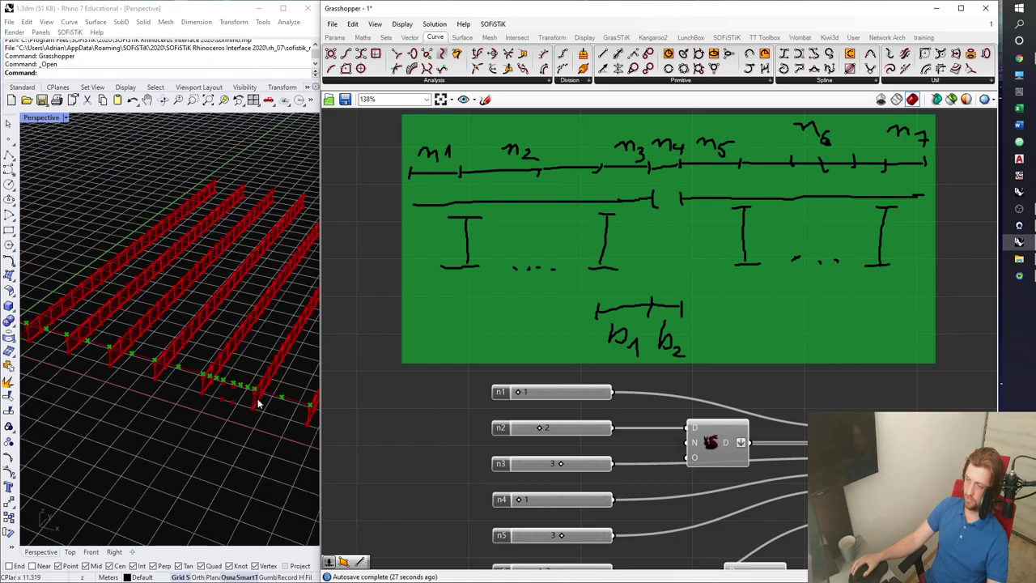
pyautogui.moveTo(255, 400); pyautogui.dragTo(178, 386, button='right')
pyautogui.scroll(-2, 267, 408)
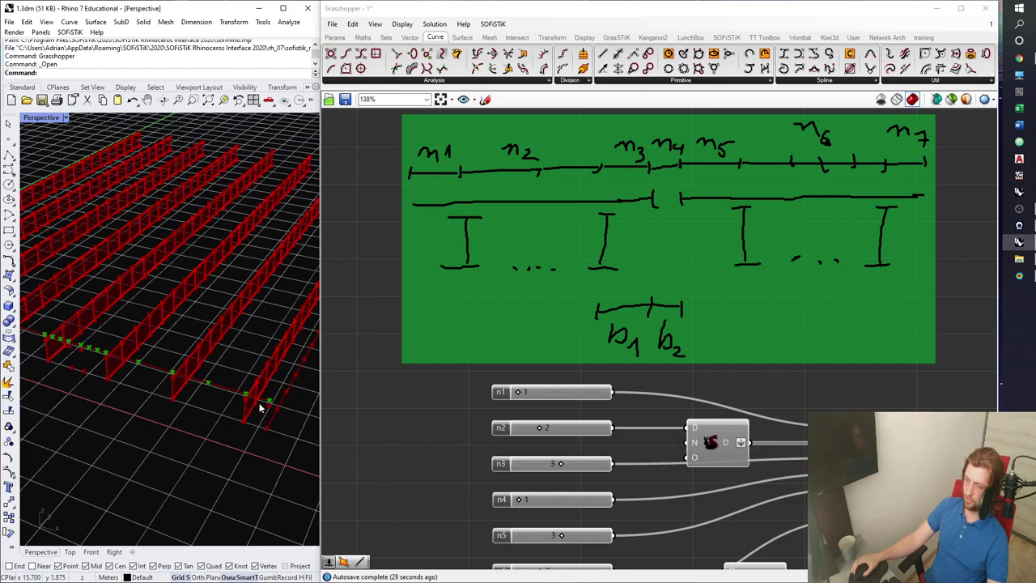
pyautogui.scroll(-2, 590, 383)
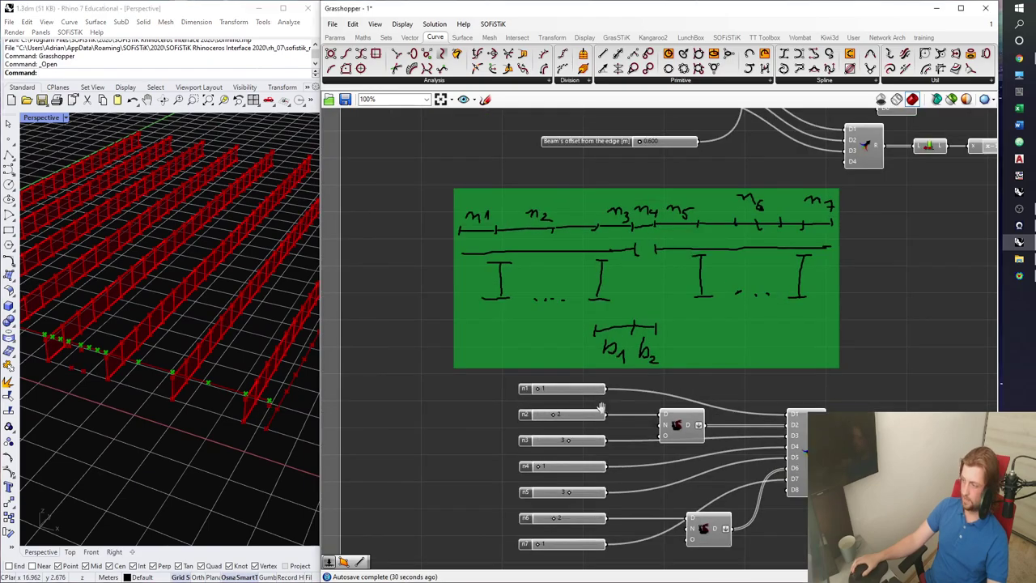
pyautogui.moveTo(565, 456); pyautogui.dragTo(555, 391, button='right')
pyautogui.scroll(1, 554, 390)
pyautogui.moveTo(524, 405); pyautogui.dragTo(535, 405)
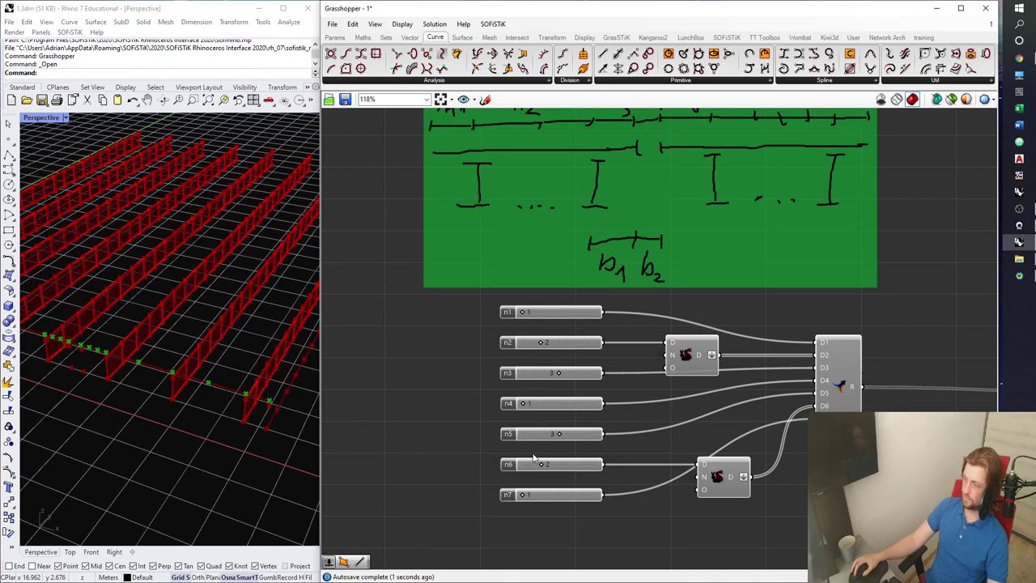
pyautogui.moveTo(541, 467)
pyautogui.mouseDown()
pyautogui.moveTo(581, 467)
pyautogui.moveTo(549, 467)
pyautogui.mouseUp()
pyautogui.scroll(-5, 648, 352)
# Save the definition and select the deck's Divide Curve component to inspect its points in the 3D view
pyautogui.hotkey('ctrl', 's')
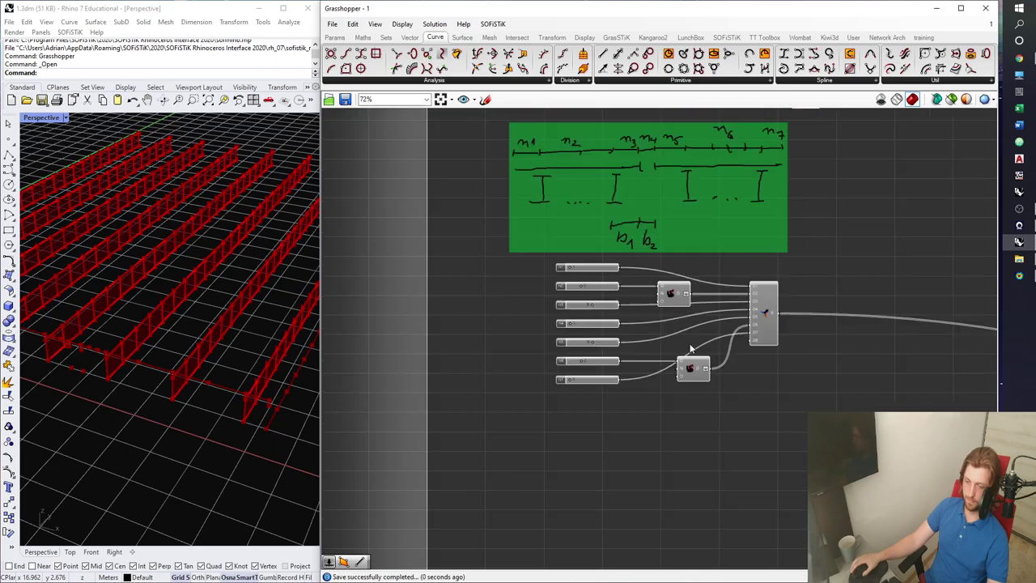
pyautogui.scroll(8, 664, 330)
pyautogui.click(698, 322)
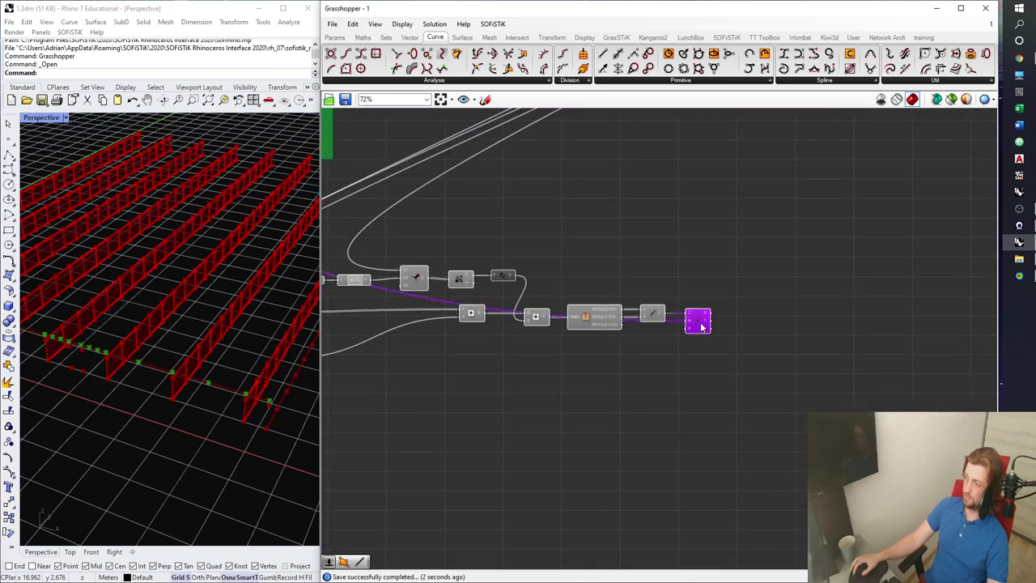
pyautogui.moveTo(697, 286); pyautogui.dragTo(701, 336, button='right')
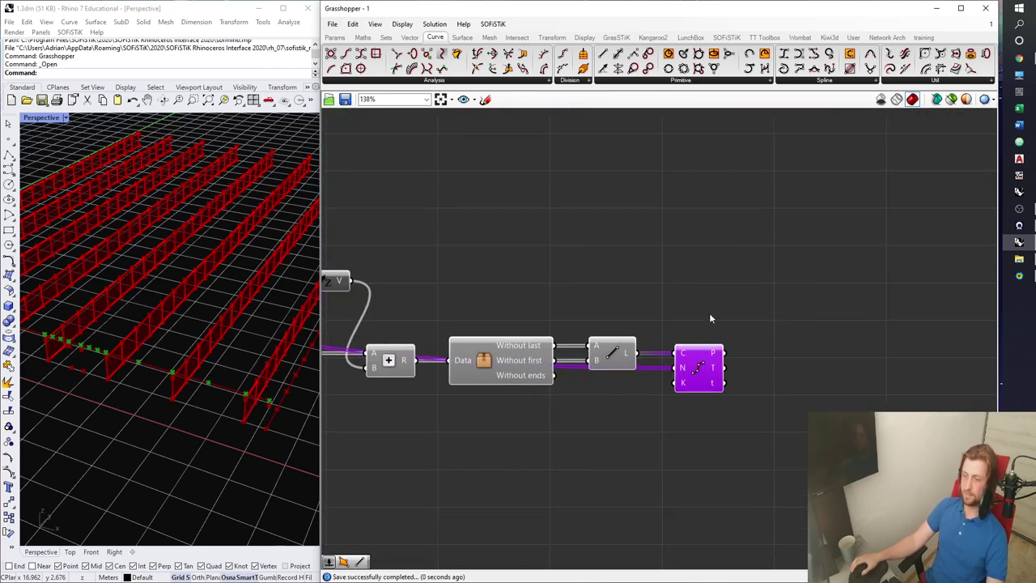
pyautogui.scroll(-4, 235, 330)
pyautogui.keyDown('shift'); pyautogui.moveTo(226, 307); pyautogui.dragTo(187, 341, button='right'); pyautogui.keyUp('shift')
pyautogui.scroll(4, 155, 366)
pyautogui.keyDown('shift'); pyautogui.moveTo(243, 307); pyautogui.dragTo(218, 347, button='right'); pyautogui.keyUp('shift')
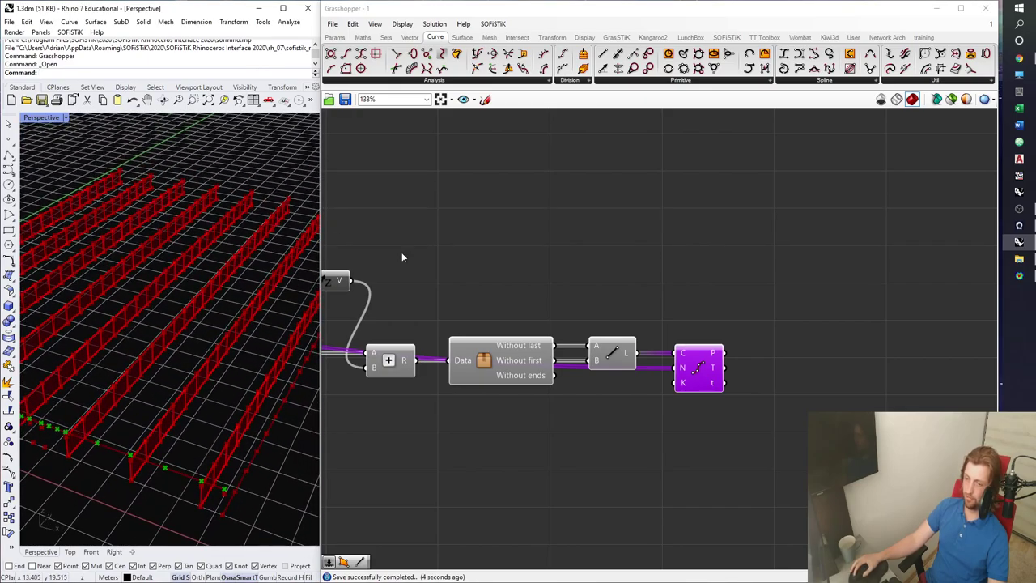
# Examine the Flanges and Web component chains inside the Beams group
pyautogui.scroll(-6, 626, 248)
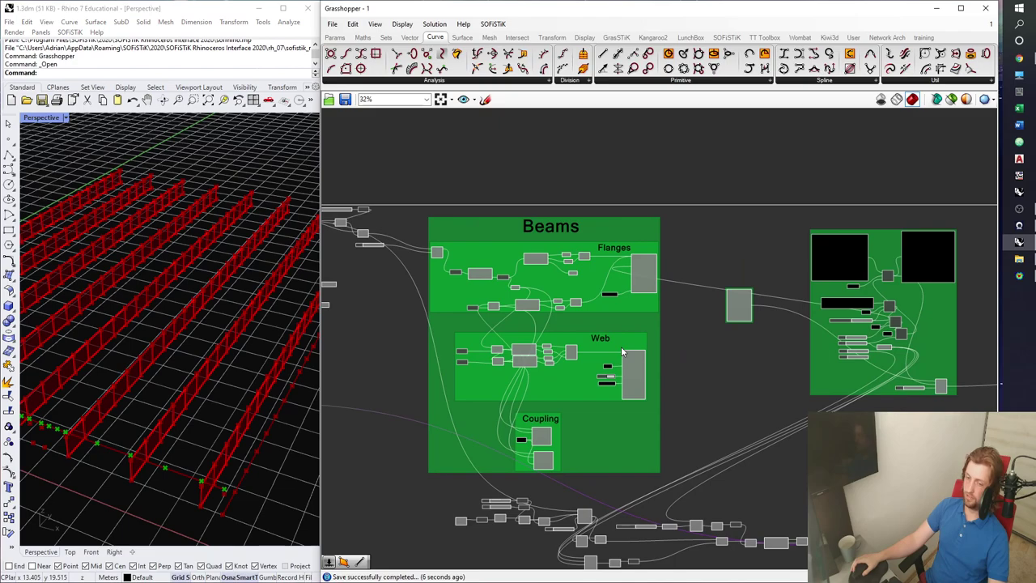
pyautogui.scroll(5, 561, 264)
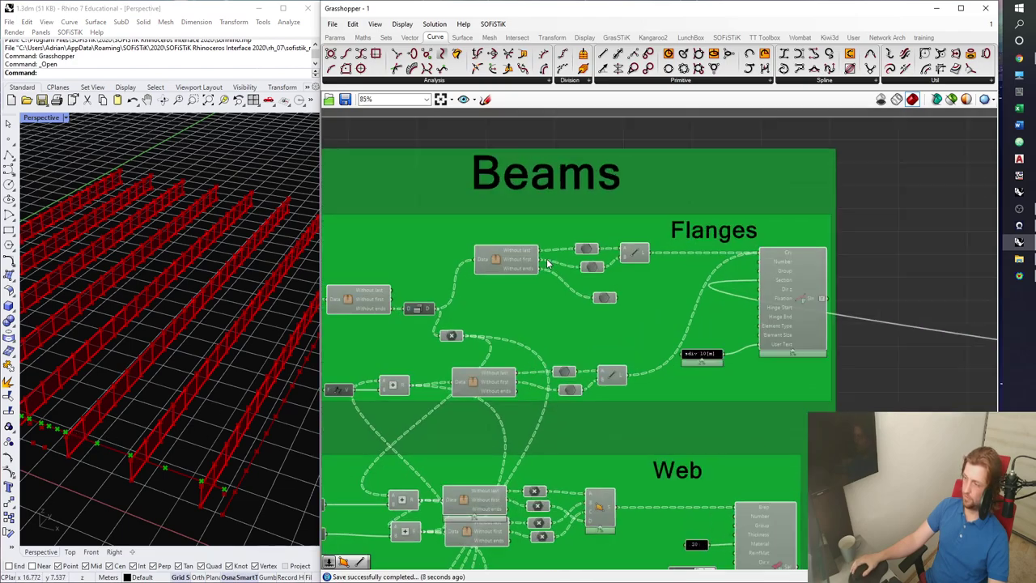
pyautogui.moveTo(533, 269); pyautogui.dragTo(534, 253, button='right')
pyautogui.moveTo(601, 336); pyautogui.dragTo(596, 253, button='right')
pyautogui.moveTo(658, 353)
pyautogui.mouseDown(button='right')
pyautogui.moveTo(653, 309)
pyautogui.moveTo(609, 198)
pyautogui.mouseUp(button='right')
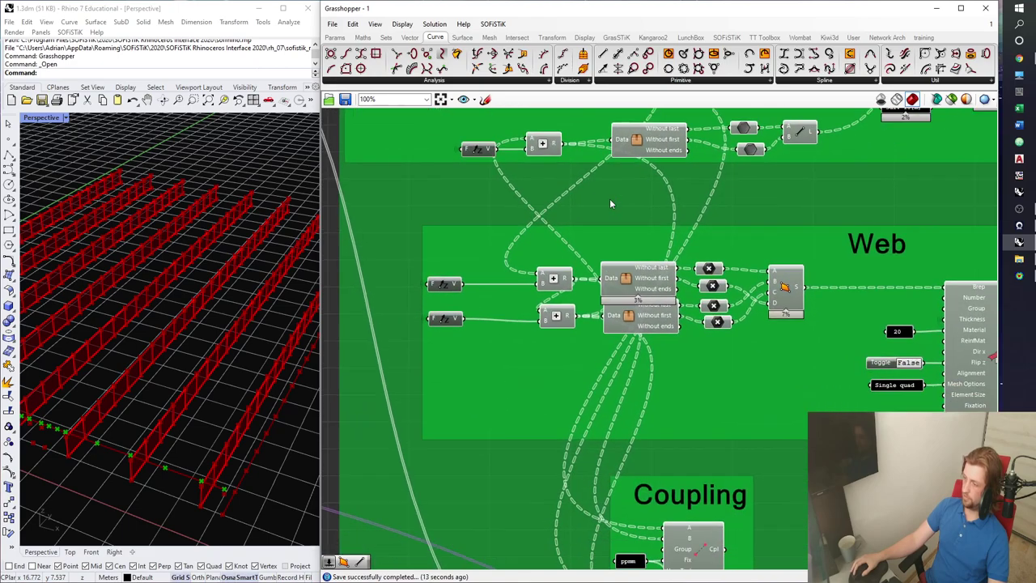
pyautogui.scroll(-1, 623, 243)
pyautogui.moveTo(665, 366); pyautogui.dragTo(630, 416, button='right')
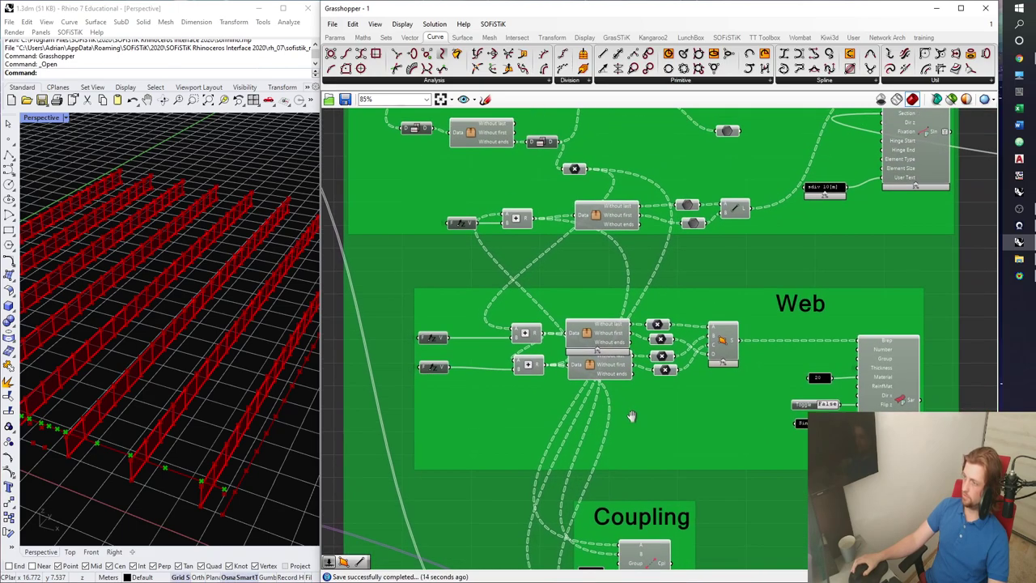
pyautogui.scroll(-2, 607, 348)
pyautogui.moveTo(565, 271); pyautogui.dragTo(627, 327, button='right')
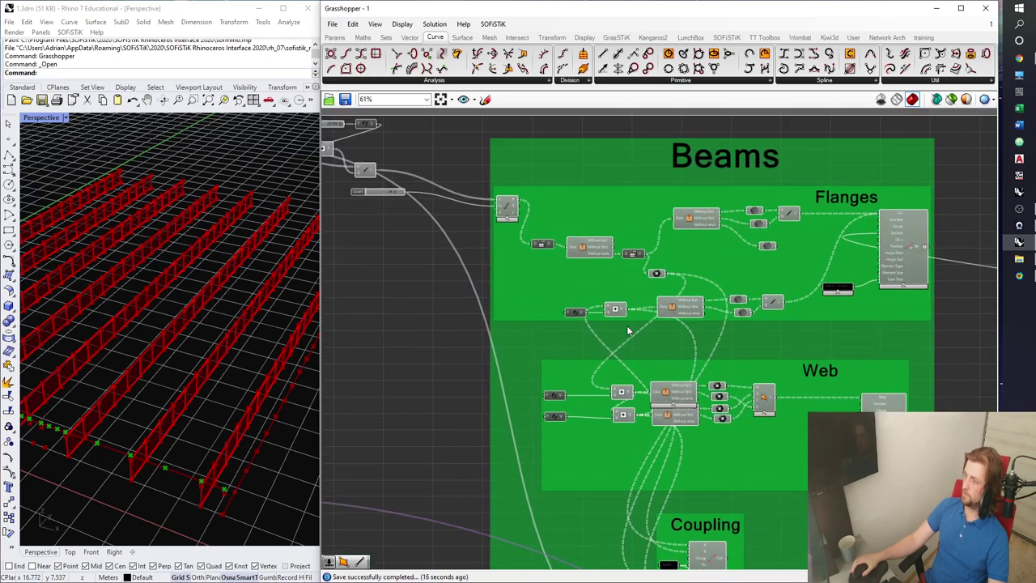
# Copy the Addition component that offsets the points by the span vector and place it near the deck's Divide Curve component
pyautogui.moveTo(394, 199); pyautogui.dragTo(605, 301, button='right')
pyautogui.scroll(3, 546, 271)
pyautogui.moveTo(492, 310); pyautogui.dragTo(593, 322, button='right')
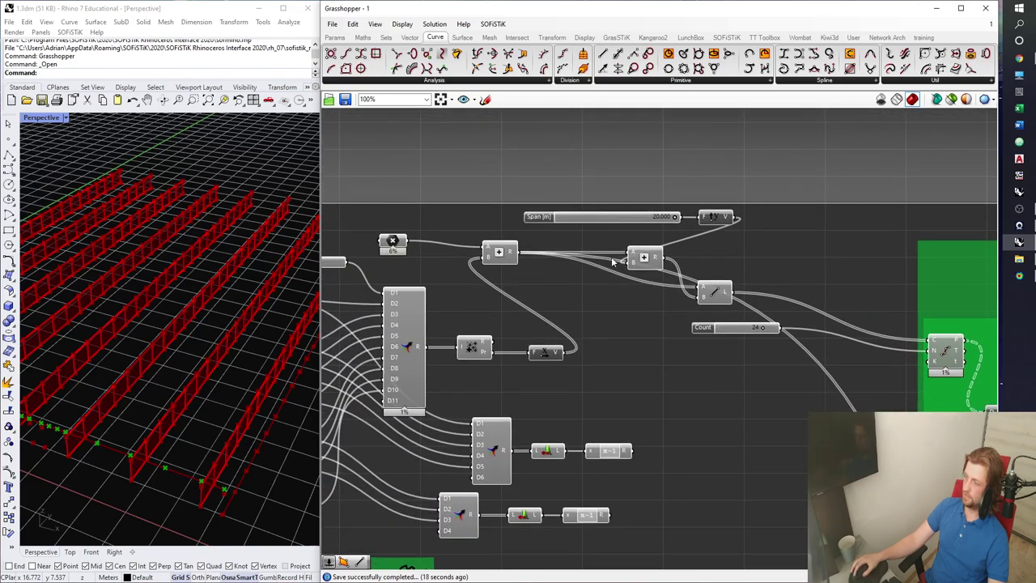
pyautogui.click(715, 217)
pyautogui.click(644, 258)
pyautogui.moveTo(645, 257); pyautogui.dragTo(691, 250, button='right')
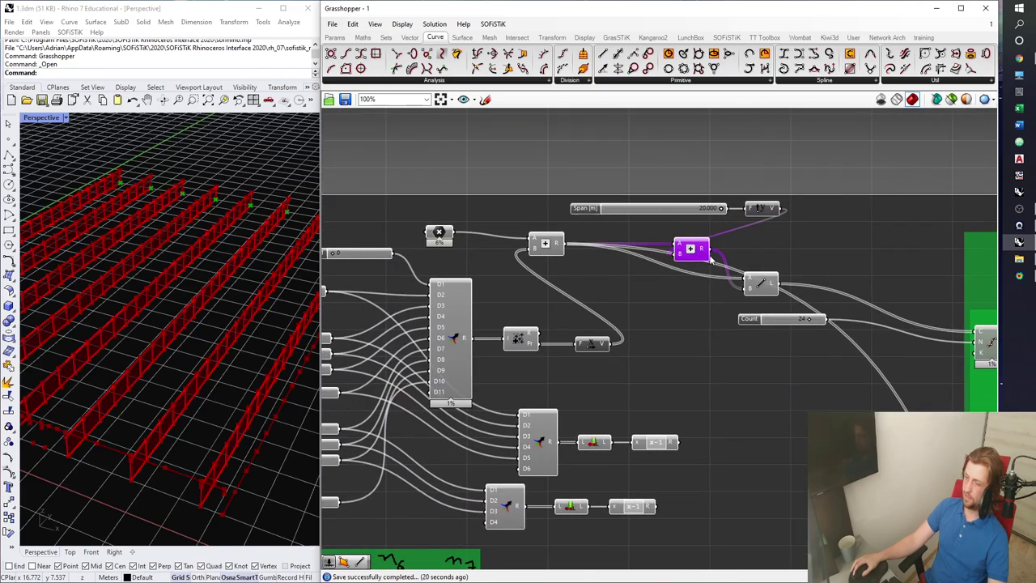
pyautogui.scroll(-4, 174, 396)
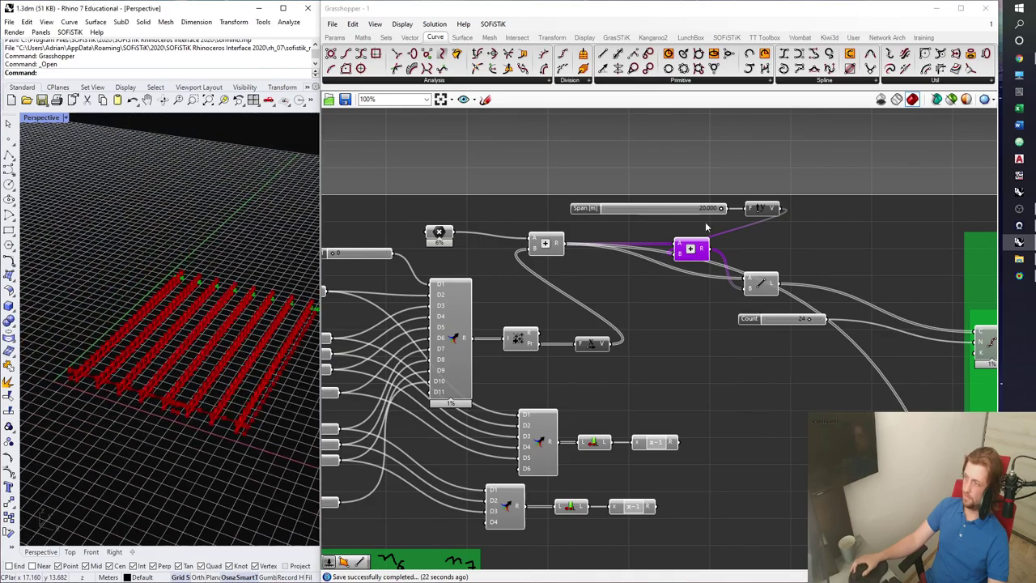
pyautogui.keyDown('alt'); pyautogui.moveTo(702, 255); pyautogui.dragTo(976, 473); pyautogui.keyUp('alt')
pyautogui.scroll(-6, 711, 294)
pyautogui.scroll(3, 976, 474)
pyautogui.scroll(6, 773, 376)
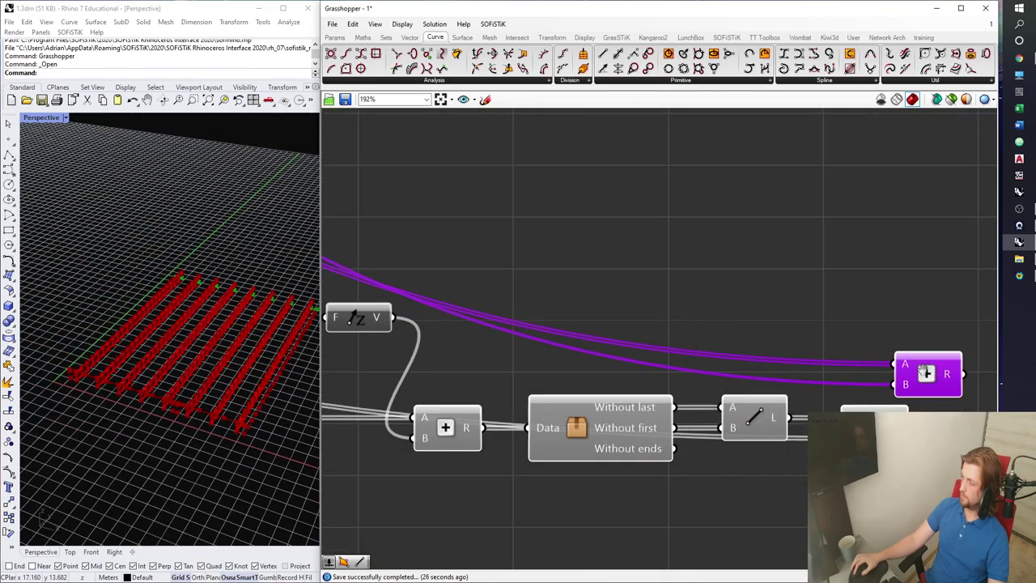
# Connect the Divide Curve's P output to the copied Addition's A input and set its B input's wire display to hidden
pyautogui.moveTo(806, 324); pyautogui.dragTo(826, 386)
pyautogui.scroll(5, 180, 274)
pyautogui.moveTo(227, 266); pyautogui.dragTo(231, 293, button='right')
pyautogui.moveTo(711, 307); pyautogui.dragTo(526, 266, button='right')
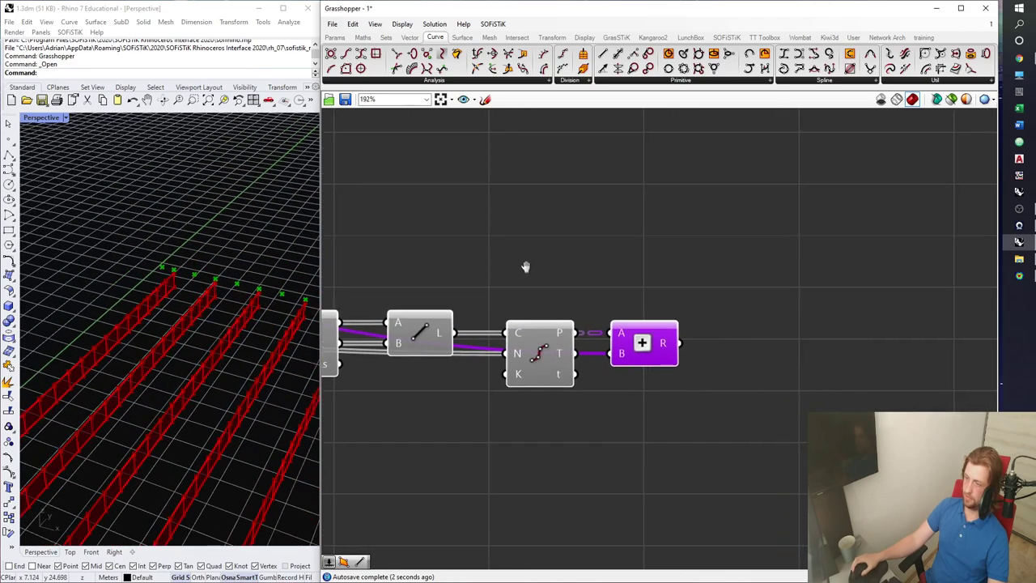
pyautogui.scroll(2, 627, 312)
pyautogui.moveTo(671, 373); pyautogui.dragTo(696, 373)
pyautogui.rightClick(660, 385)
pyautogui.moveTo(736, 406)
pyautogui.click(818, 432)
pyautogui.scroll(-5, 779, 352)
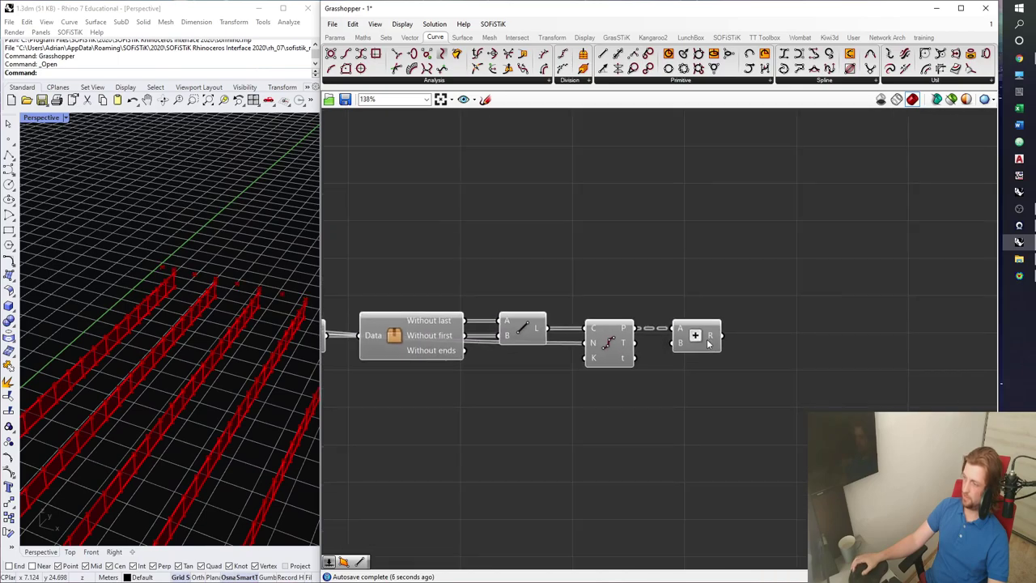
pyautogui.scroll(-6, 190, 317)
pyautogui.moveTo(191, 316); pyautogui.dragTo(223, 314, button='right')
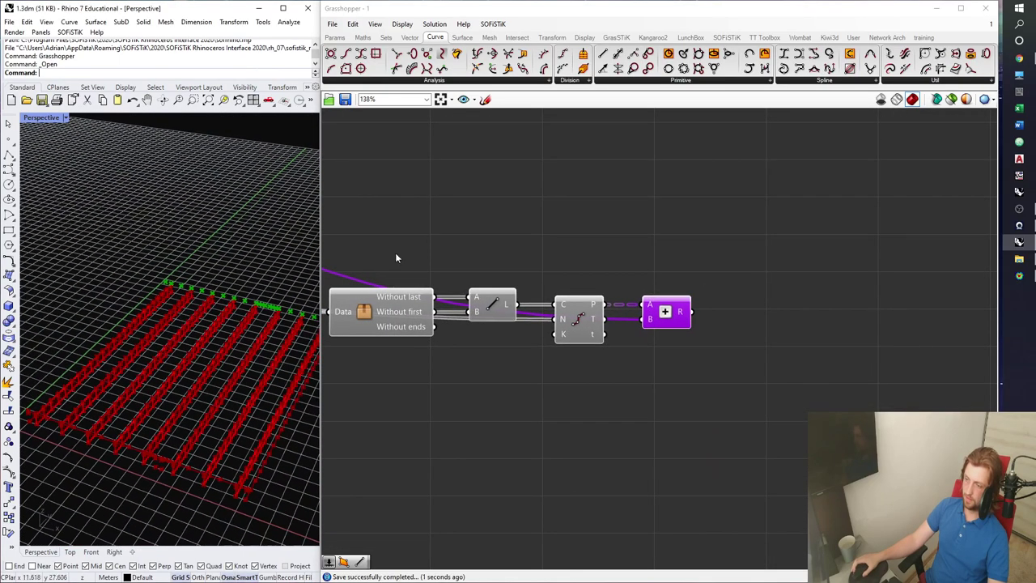
# Add a Line component from the Divide Curve points to the span-shifted points, save the definition, and inspect the lines in the 3D view
pyautogui.click(385, 231)
pyautogui.moveTo(604, 55); pyautogui.dragTo(709, 383)
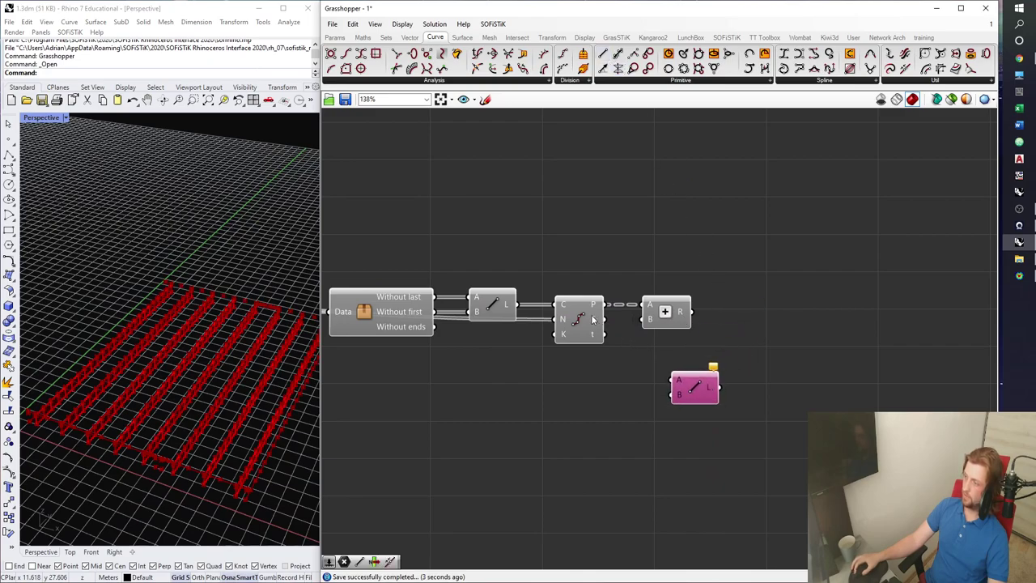
pyautogui.moveTo(689, 312); pyautogui.dragTo(769, 313)
pyautogui.click(772, 268)
pyautogui.moveTo(772, 267); pyautogui.dragTo(694, 289, button='right')
pyautogui.hotkey('ctrl', 's')
pyautogui.click(695, 335)
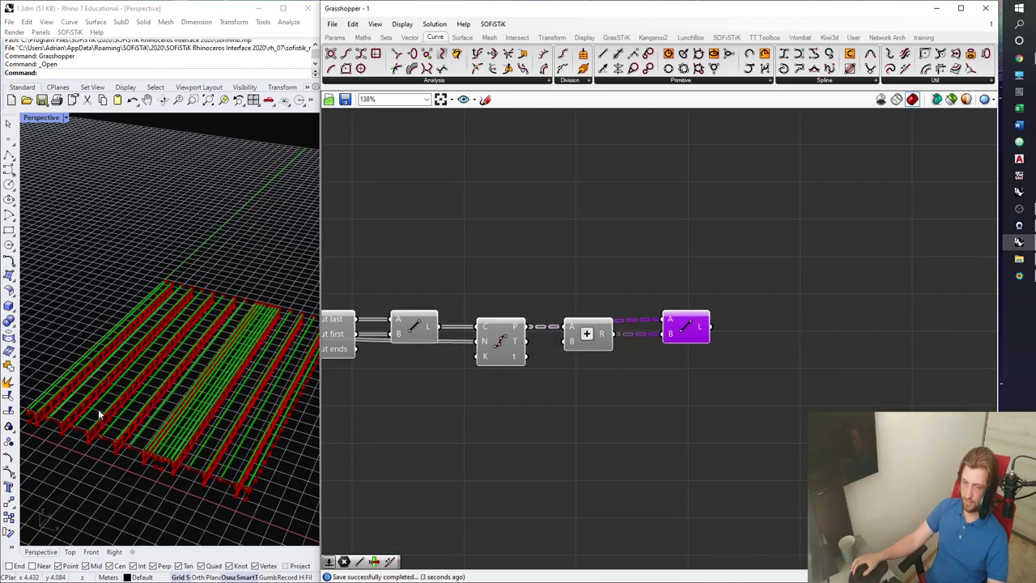
pyautogui.moveTo(98, 408); pyautogui.dragTo(155, 413, button='right')
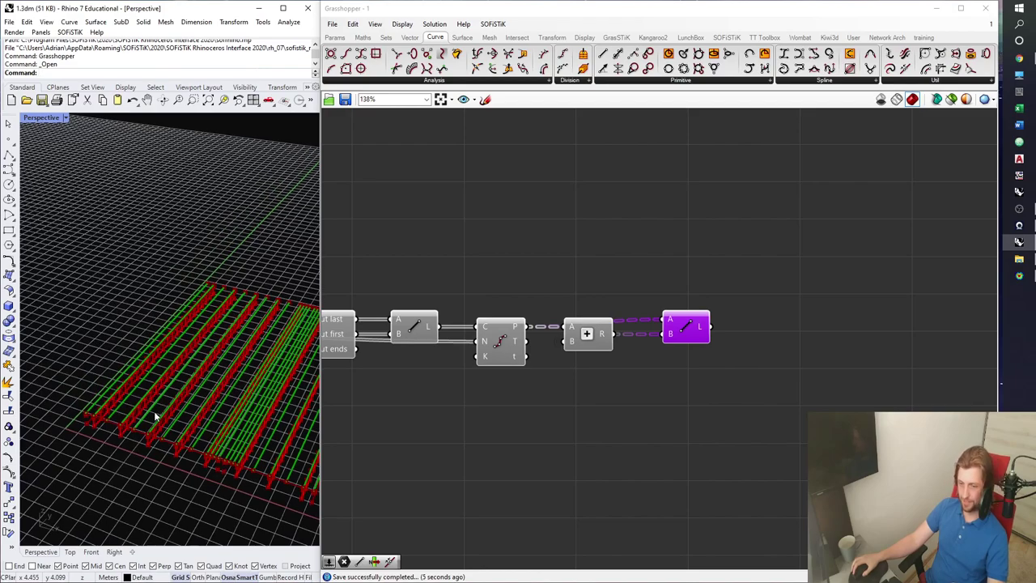
pyautogui.moveTo(154, 417); pyautogui.dragTo(105, 412, button='right')
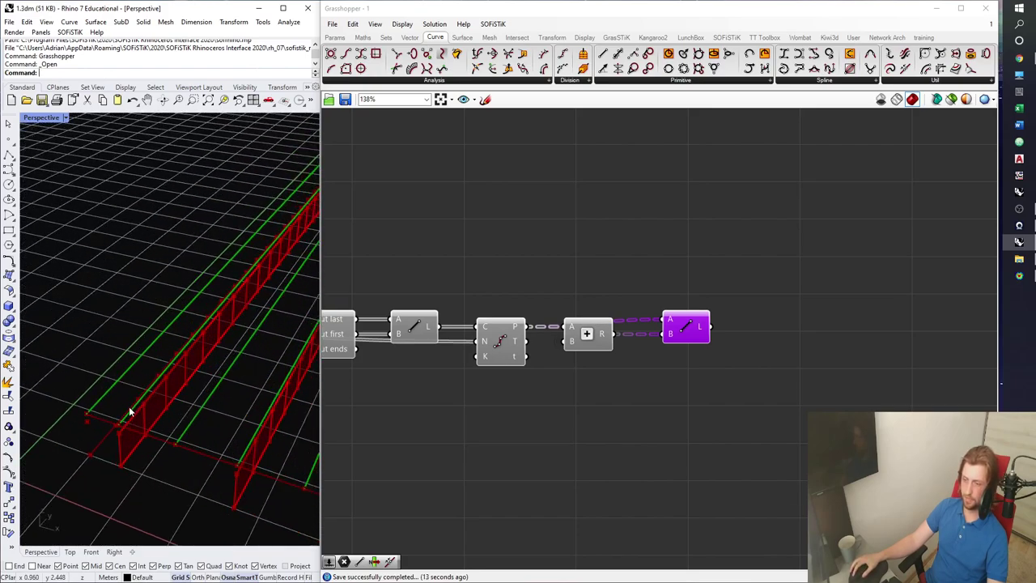
pyautogui.scroll(-5, 92, 411)
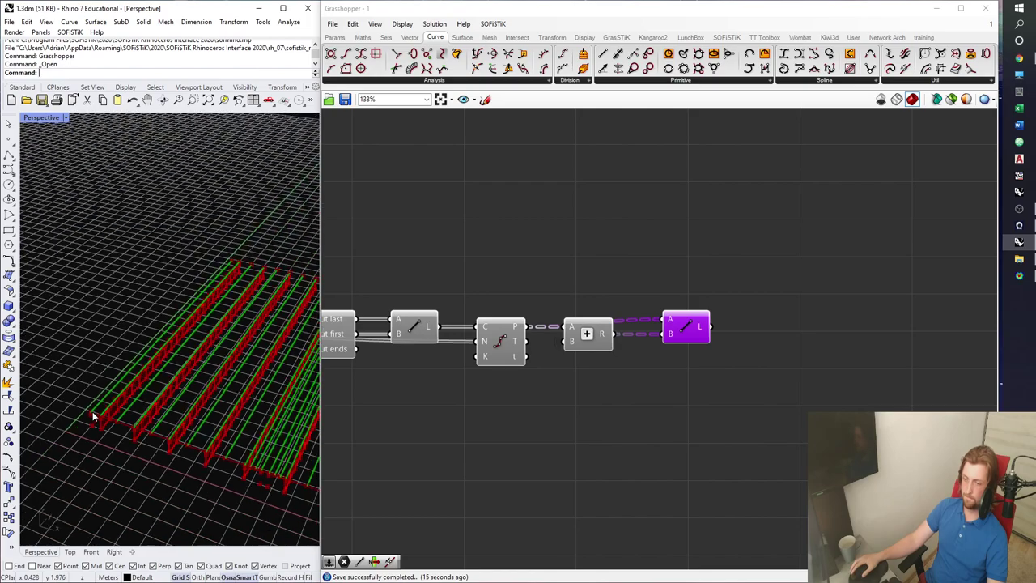
# Copy the list-trimming component with Without last, first and ends outputs, placing it after the deck's Line component with Data connected to L
pyautogui.scroll(2, 190, 435)
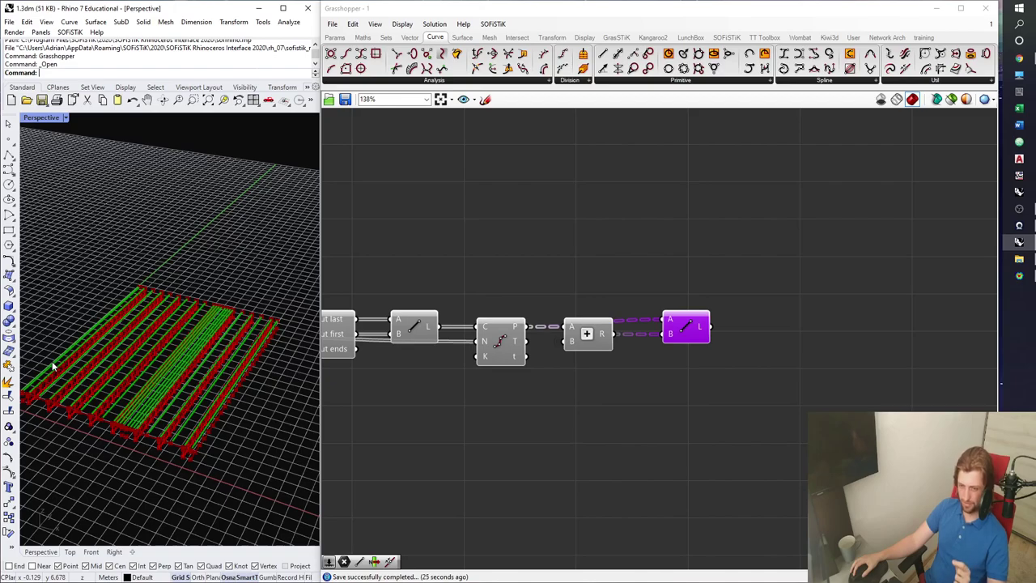
pyautogui.scroll(-5, 675, 324)
pyautogui.click(646, 276)
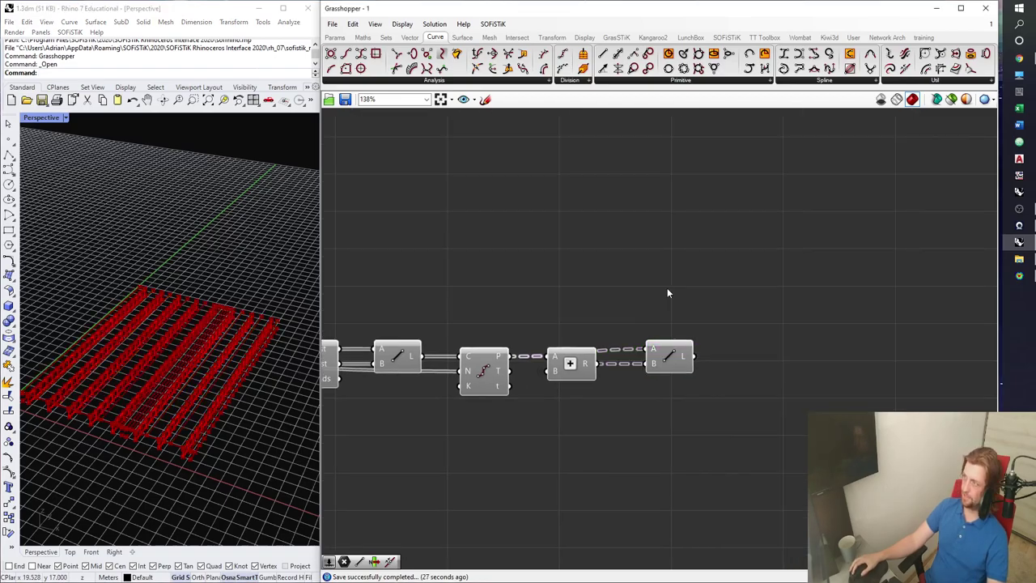
pyautogui.scroll(4, 518, 280)
pyautogui.click(519, 264)
pyautogui.hotkey('ctrl', 'c')
pyautogui.hotkey('ctrl', 'v')
pyautogui.moveTo(513, 271); pyautogui.dragTo(841, 528)
pyautogui.scroll(-7, 521, 297)
pyautogui.moveTo(863, 531); pyautogui.dragTo(574, 290, button='right')
pyautogui.scroll(5, 572, 288)
pyautogui.moveTo(553, 294); pyautogui.dragTo(611, 368)
pyautogui.scroll(2, 608, 391)
pyautogui.moveTo(642, 365); pyautogui.dragTo(654, 407)
pyautogui.click(660, 363)
pyautogui.moveTo(660, 363); pyautogui.dragTo(609, 331, button='right')
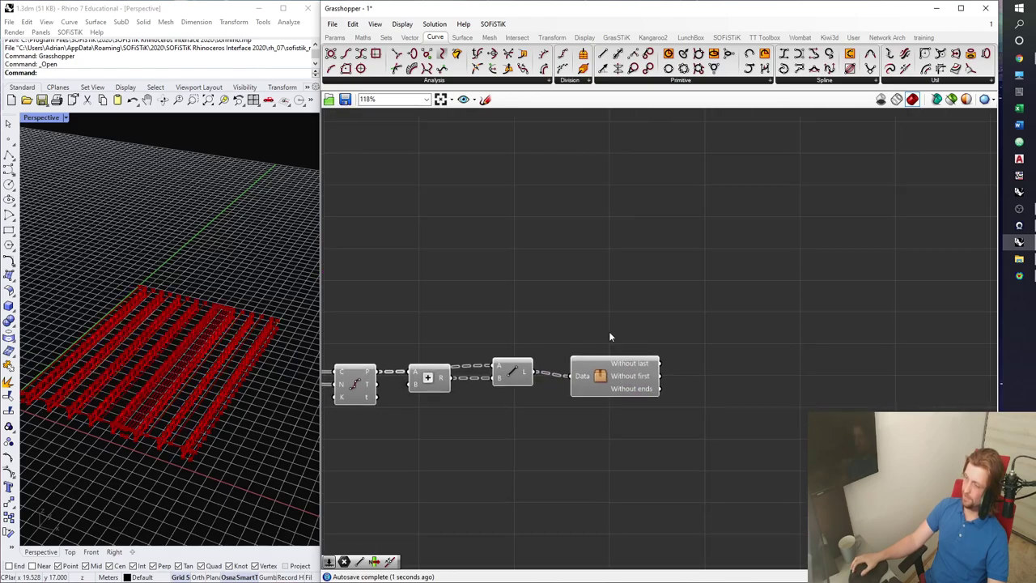
# Add a Line parameter fed by the copied component's Without last output and inspect its lines in the 3D view
pyautogui.click(334, 37)
pyautogui.click(366, 72)
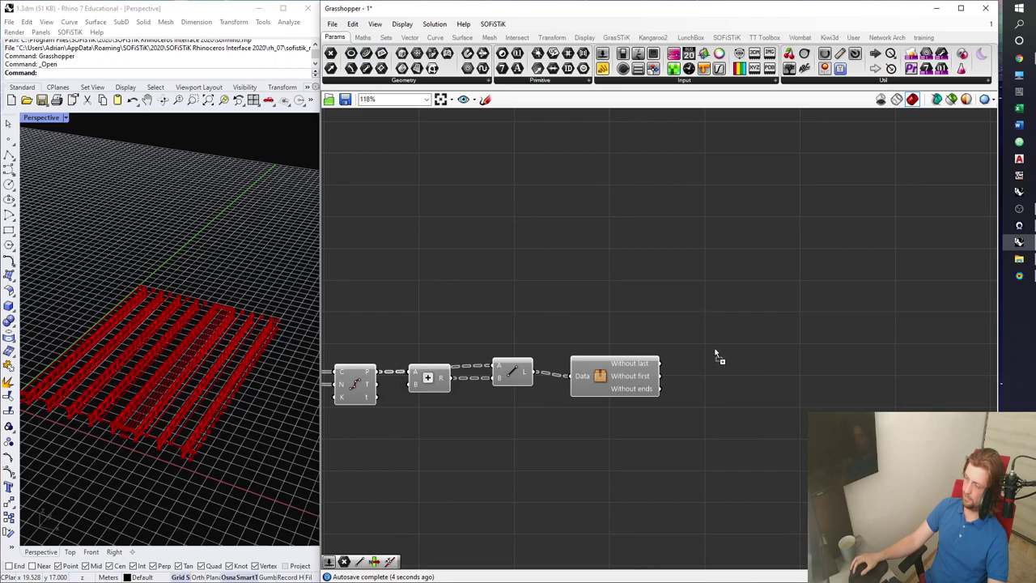
pyautogui.click(715, 350)
pyautogui.moveTo(660, 364); pyautogui.dragTo(702, 355)
pyautogui.moveTo(718, 357); pyautogui.dragTo(709, 364)
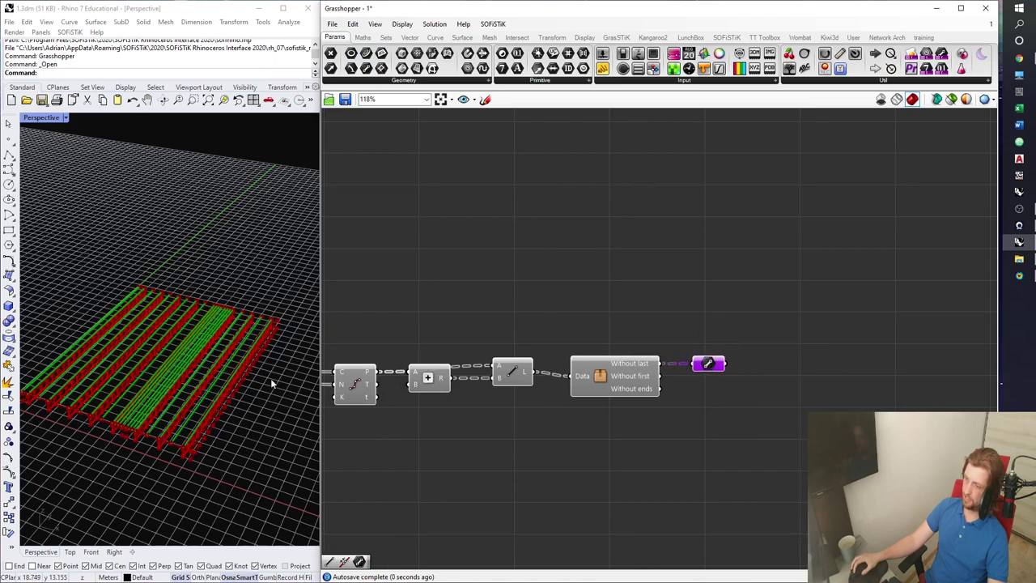
pyautogui.moveTo(276, 380); pyautogui.dragTo(195, 387, button='right')
pyautogui.moveTo(210, 437); pyautogui.dragTo(208, 449, button='right')
# Add a second Line parameter fed by the Without first output, inspect its lines in the 3D view, and save the definition
pyautogui.moveTo(711, 368); pyautogui.dragTo(716, 386)
pyautogui.moveTo(151, 355); pyautogui.dragTo(236, 364, button='right')
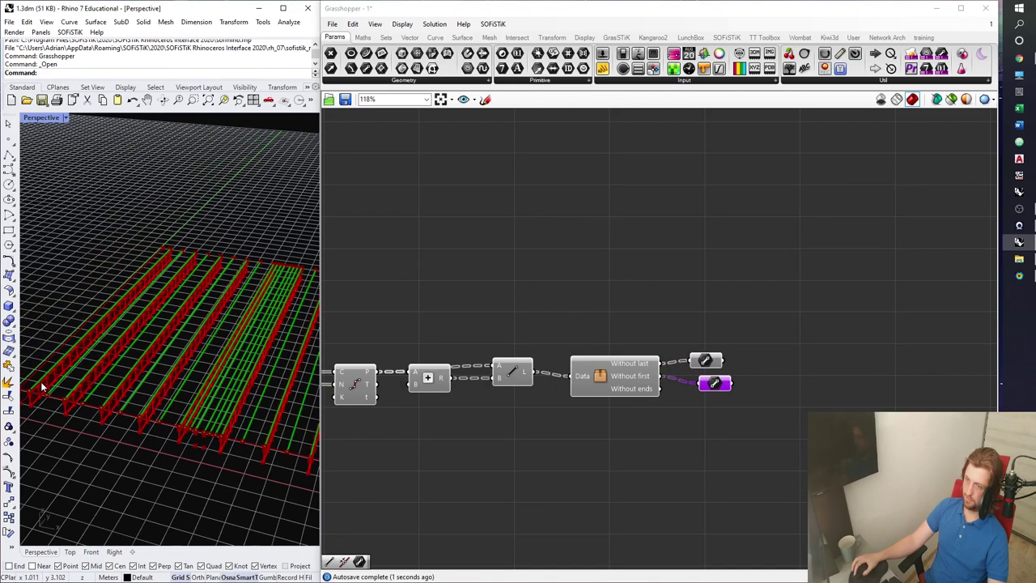
pyautogui.moveTo(747, 414); pyautogui.dragTo(727, 346)
pyautogui.moveTo(711, 286); pyautogui.dragTo(692, 278, button='right')
pyautogui.click(691, 278)
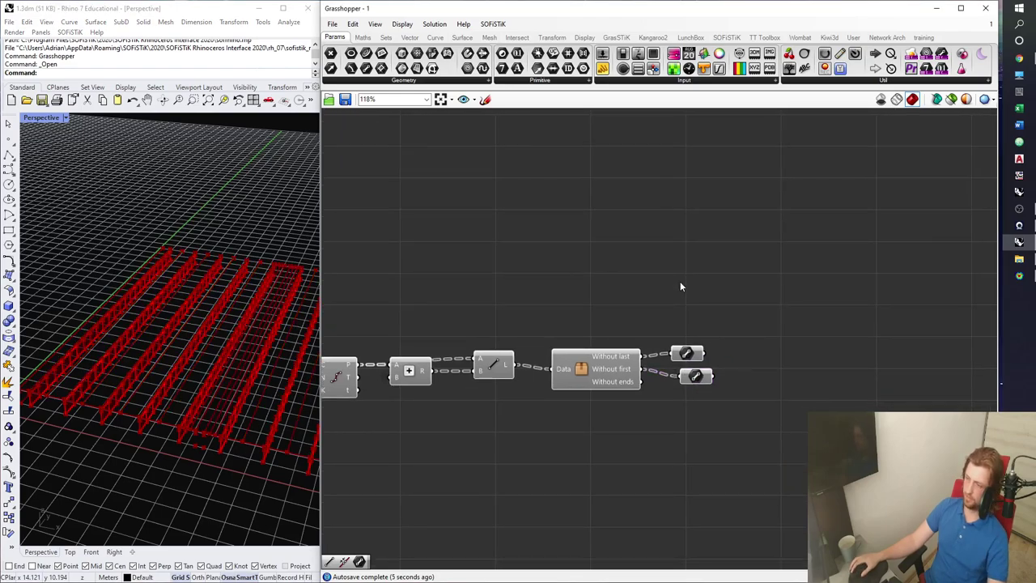
# Copy the beams' Divide Curve component with its Count input for both deck Line parameters, connect each to a C input, and save
pyautogui.scroll(-8, 692, 282)
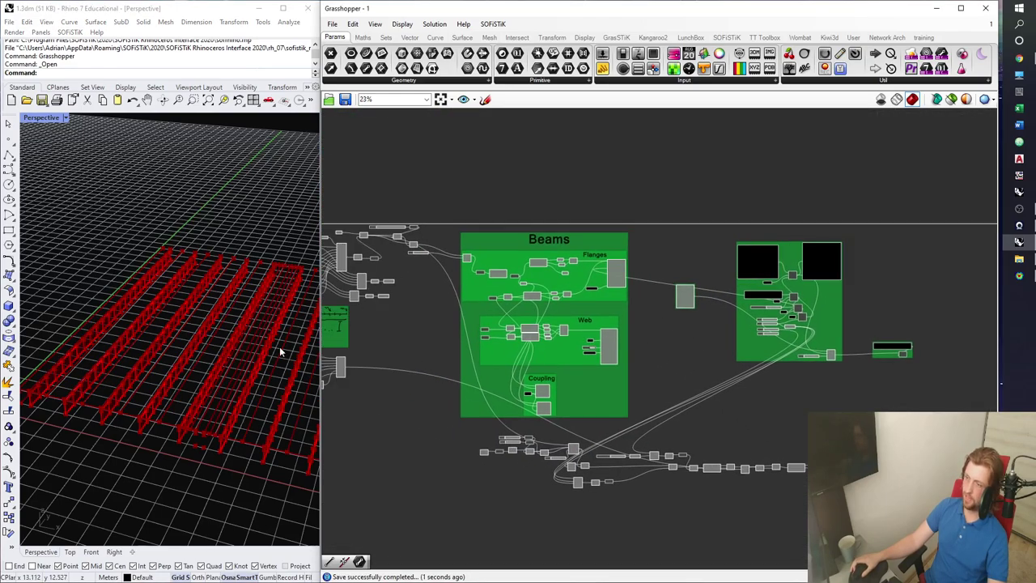
pyautogui.scroll(5, 67, 403)
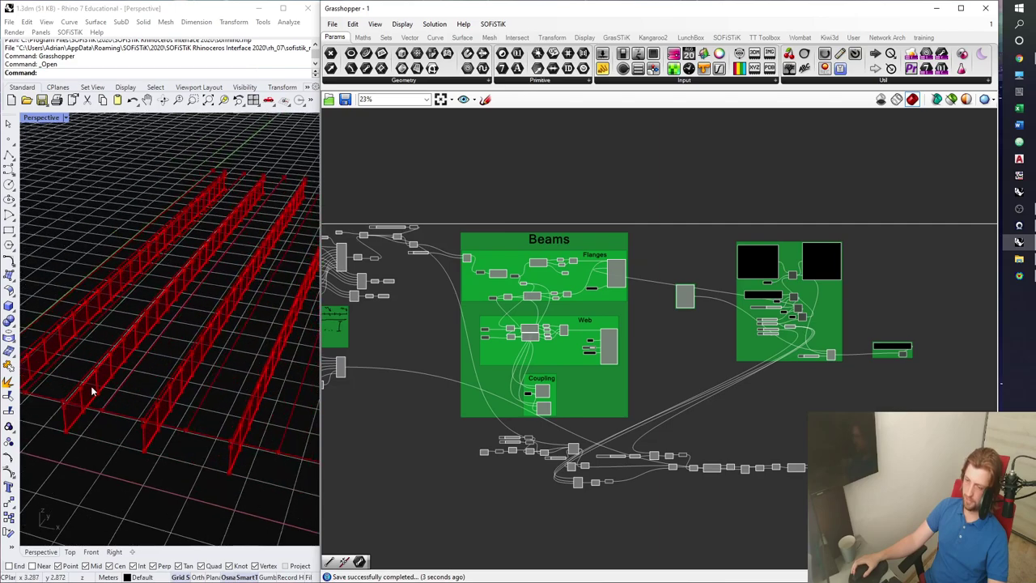
pyautogui.scroll(10, 591, 305)
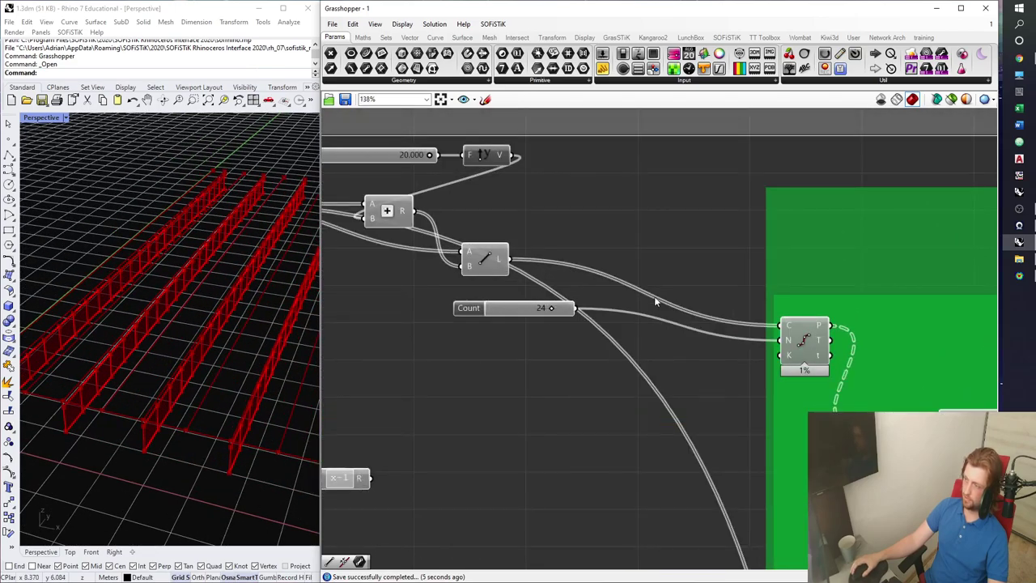
pyautogui.scroll(1, 665, 333)
pyautogui.click(662, 339)
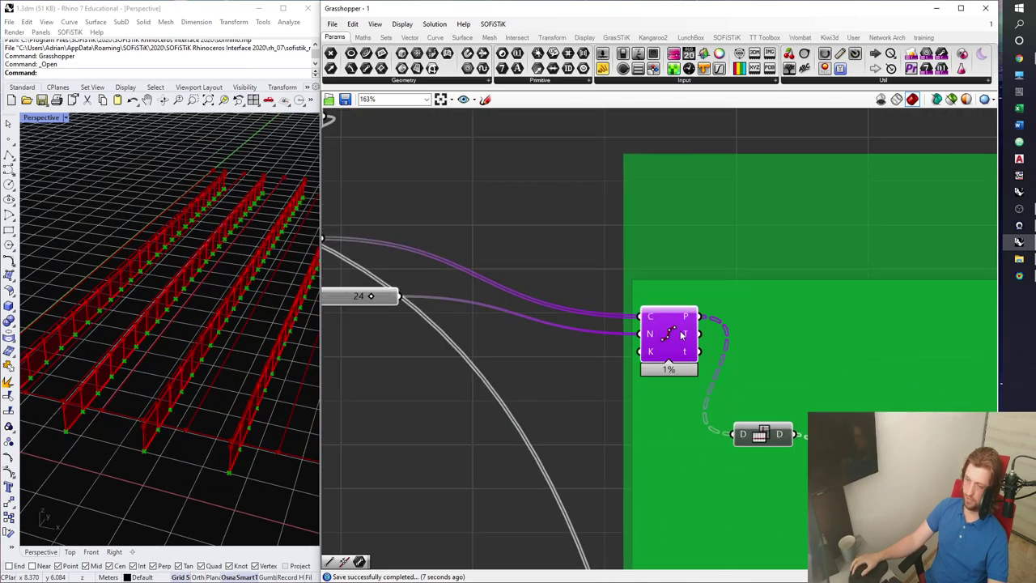
pyautogui.scroll(-10, 668, 349)
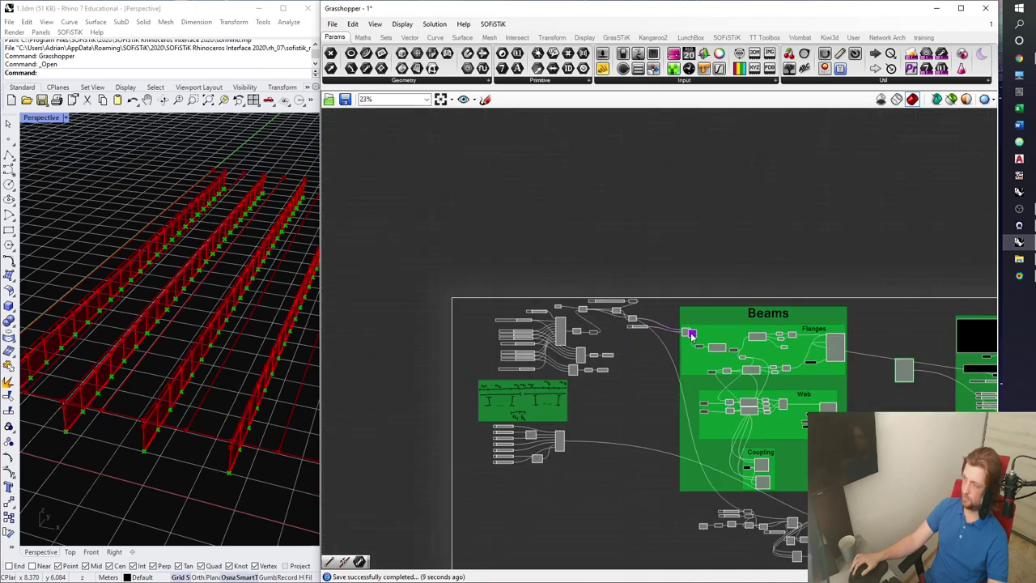
pyautogui.moveTo(972, 539); pyautogui.dragTo(648, 445)
pyautogui.scroll(8, 599, 498)
pyautogui.moveTo(645, 442); pyautogui.dragTo(648, 391, button='right')
pyautogui.moveTo(658, 396); pyautogui.dragTo(669, 451)
pyautogui.click(704, 429)
pyautogui.hotkey('ctrl', 's')
# Place a copy of the list-trimming component after each deck Divide Curve, feed its Data input from the P output, and save
pyautogui.scroll(-2, 617, 388)
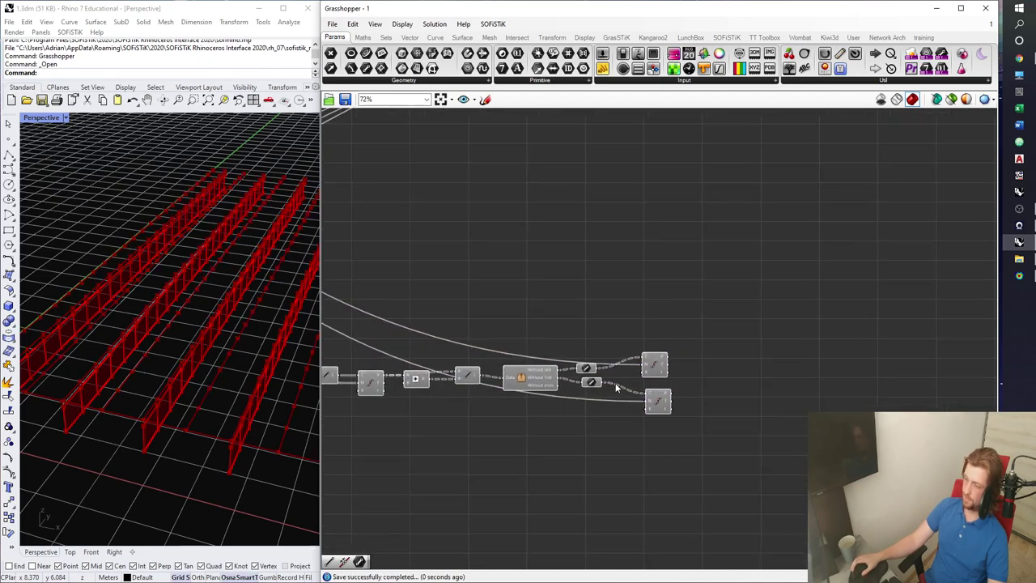
pyautogui.scroll(2, 617, 389)
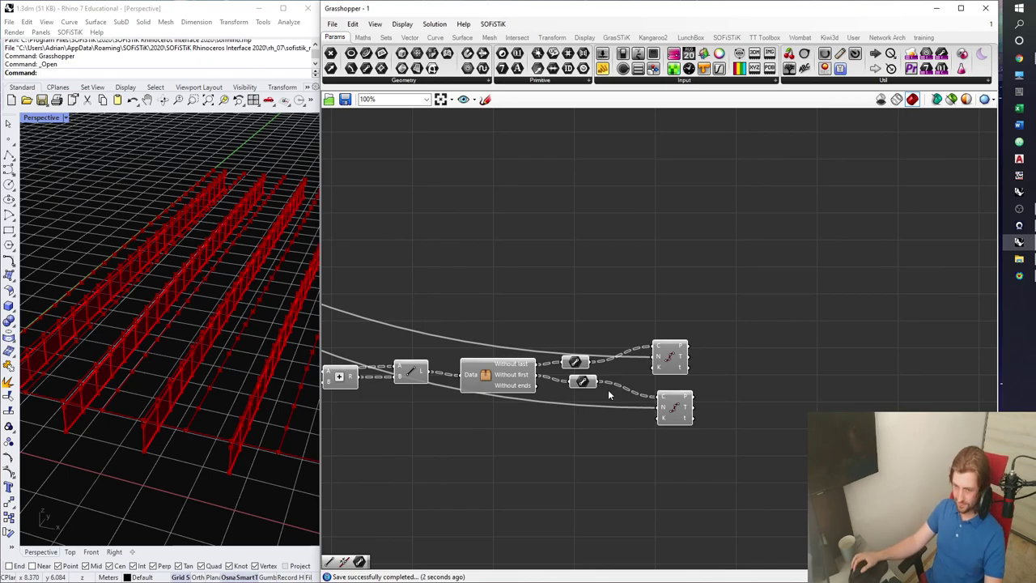
pyautogui.keyDown('alt'); pyautogui.moveTo(492, 380); pyautogui.dragTo(749, 325); pyautogui.keyUp('alt')
pyautogui.moveTo(689, 347); pyautogui.dragTo(727, 395)
pyautogui.moveTo(746, 399); pyautogui.dragTo(745, 407)
pyautogui.click(836, 389)
pyautogui.moveTo(836, 389); pyautogui.dragTo(744, 404, button='right')
pyautogui.hotkey('ctrl', 's')
# Add a 4Point Surface with the first list's Without last and first outputs on A and D, the second's on B and C, and save
pyautogui.moveTo(802, 370); pyautogui.dragTo(771, 376, button='right')
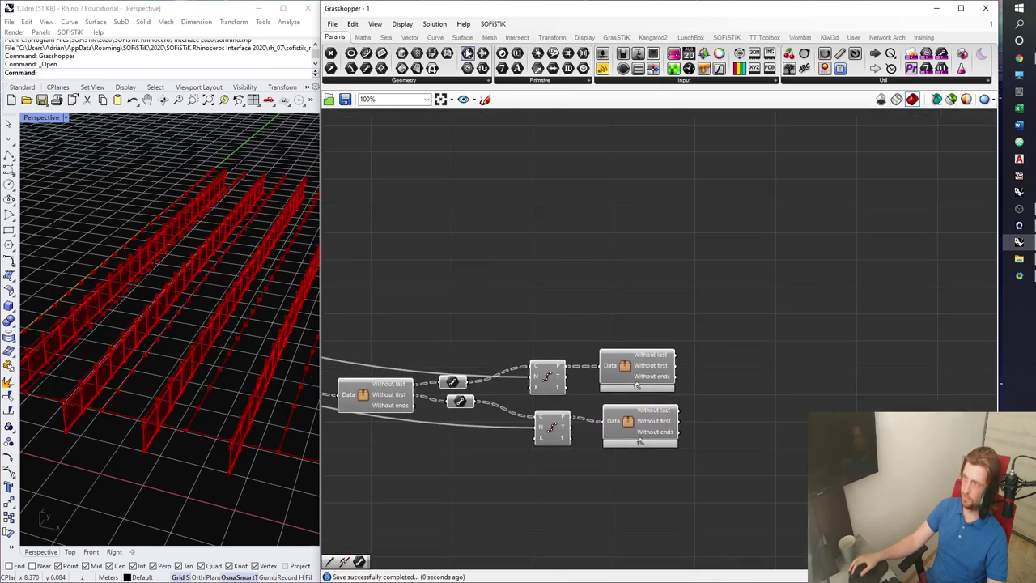
pyautogui.click(462, 37)
pyautogui.click(729, 356)
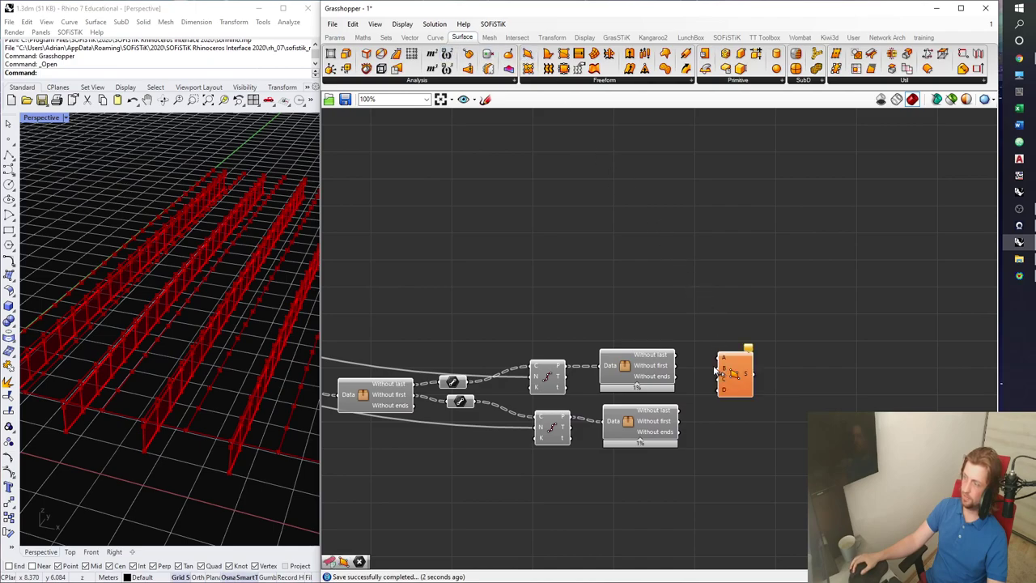
pyautogui.scroll(3, 714, 366)
pyautogui.moveTo(660, 351); pyautogui.dragTo(706, 366)
pyautogui.moveTo(666, 427); pyautogui.dragTo(709, 377)
pyautogui.moveTo(666, 443); pyautogui.dragTo(753, 412)
pyautogui.click(750, 316)
pyautogui.hotkey('ctrl', 's')
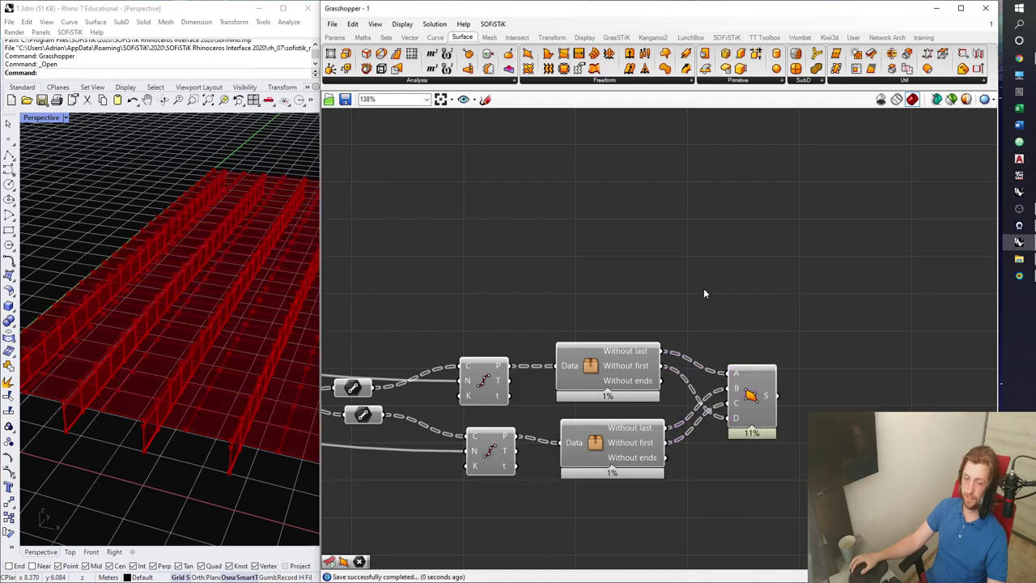
# Examine the deck surfaces, the spanwise lines and their division points in the 3D view
pyautogui.click(759, 395)
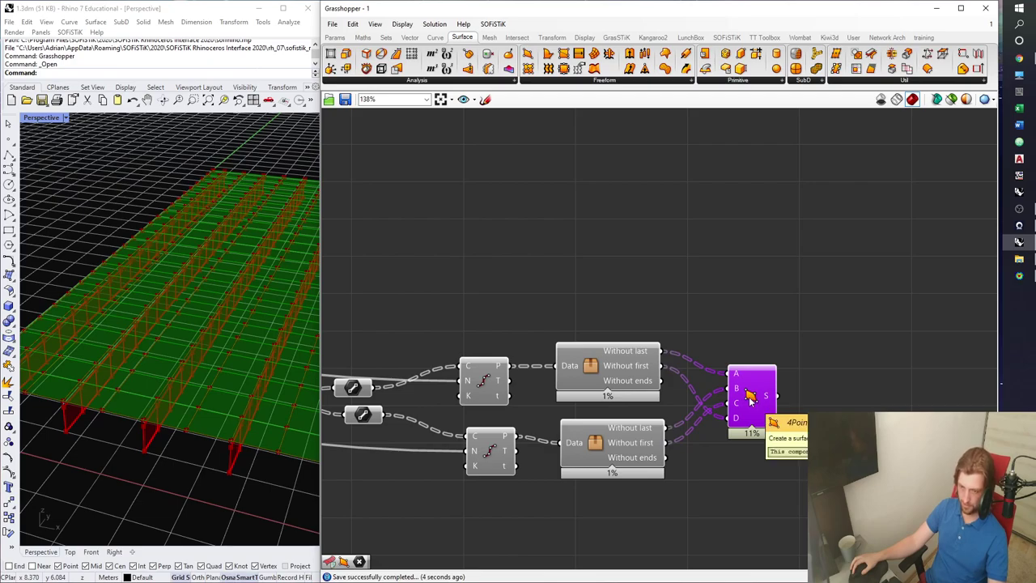
pyautogui.moveTo(726, 369); pyautogui.dragTo(788, 357, button='right')
pyautogui.scroll(-3, 787, 357)
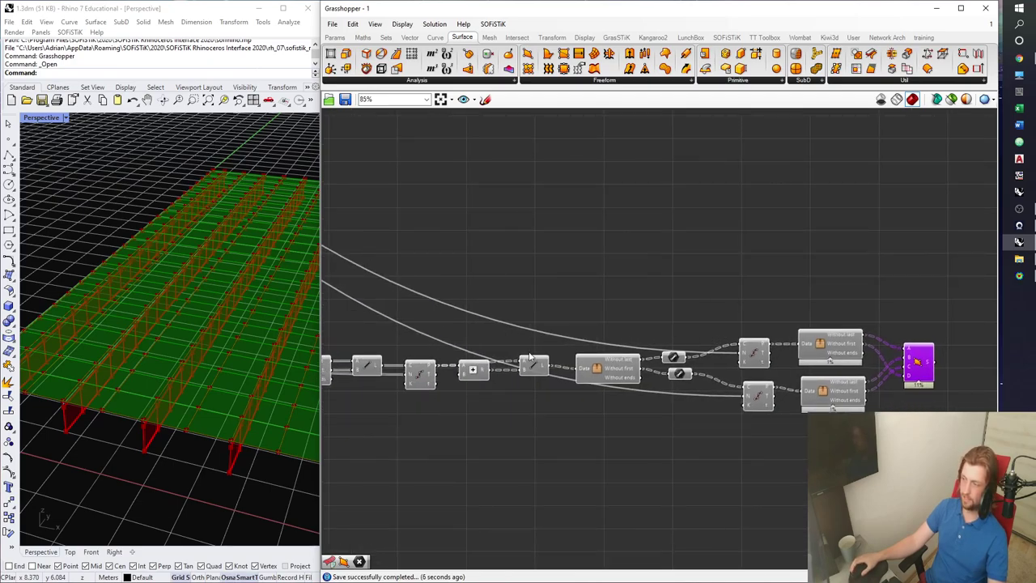
pyautogui.click(535, 368)
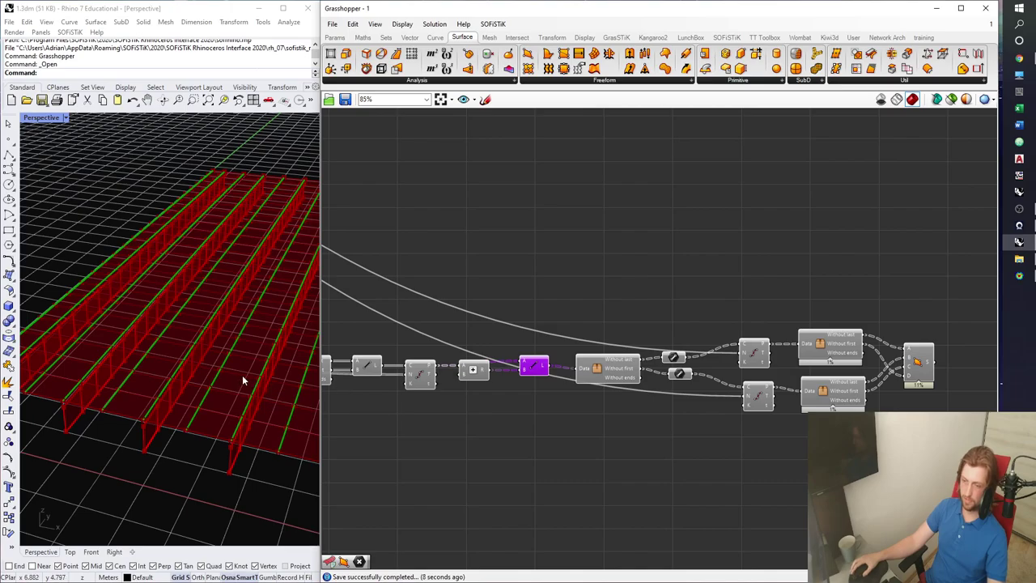
pyautogui.scroll(-2, 246, 373)
pyautogui.keyDown('shift'); pyautogui.moveTo(245, 373); pyautogui.dragTo(170, 368, button='right'); pyautogui.keyUp('shift')
pyautogui.scroll(-3, 219, 363)
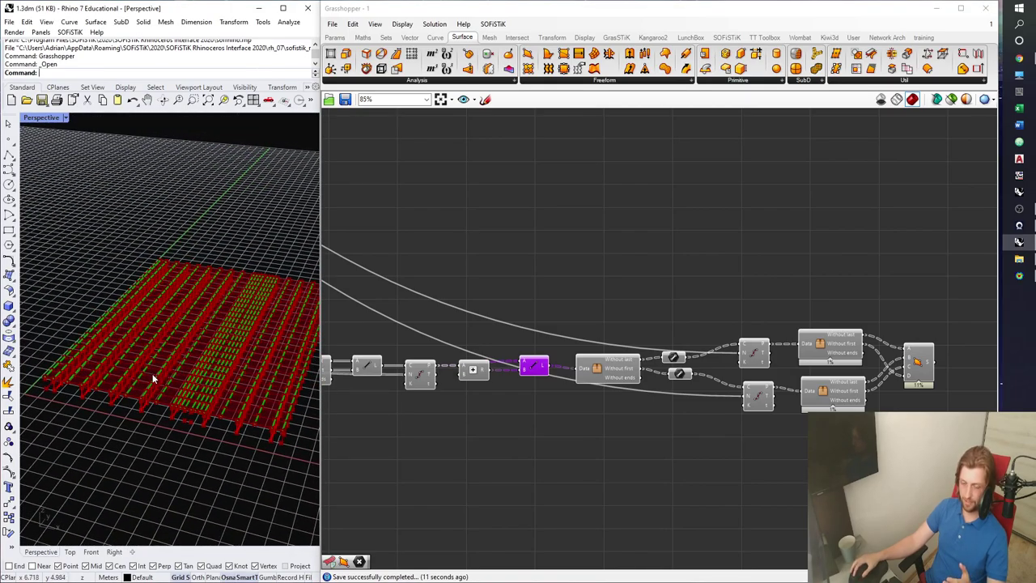
pyautogui.click(755, 357)
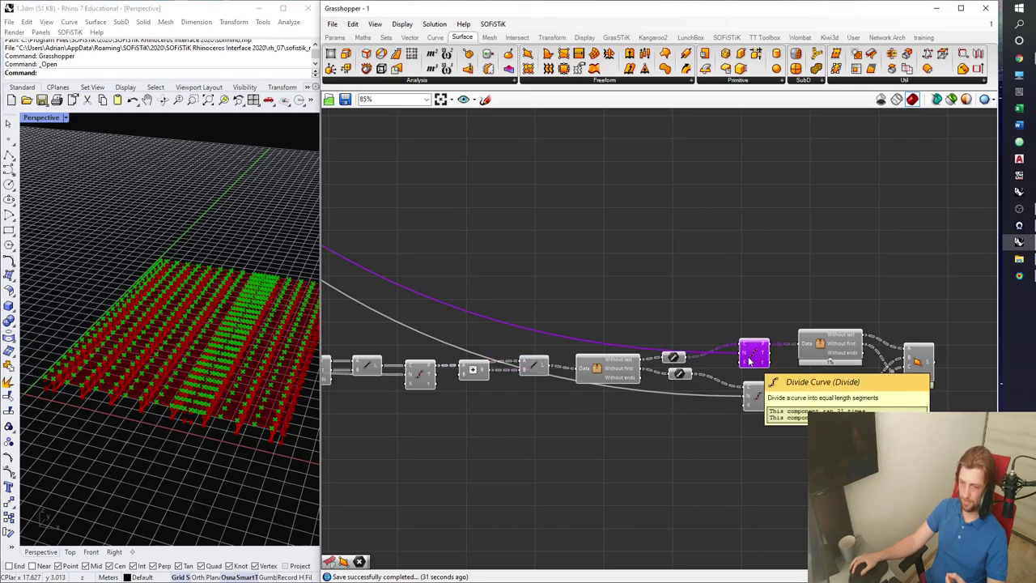
pyautogui.click(682, 308)
pyautogui.click(747, 353)
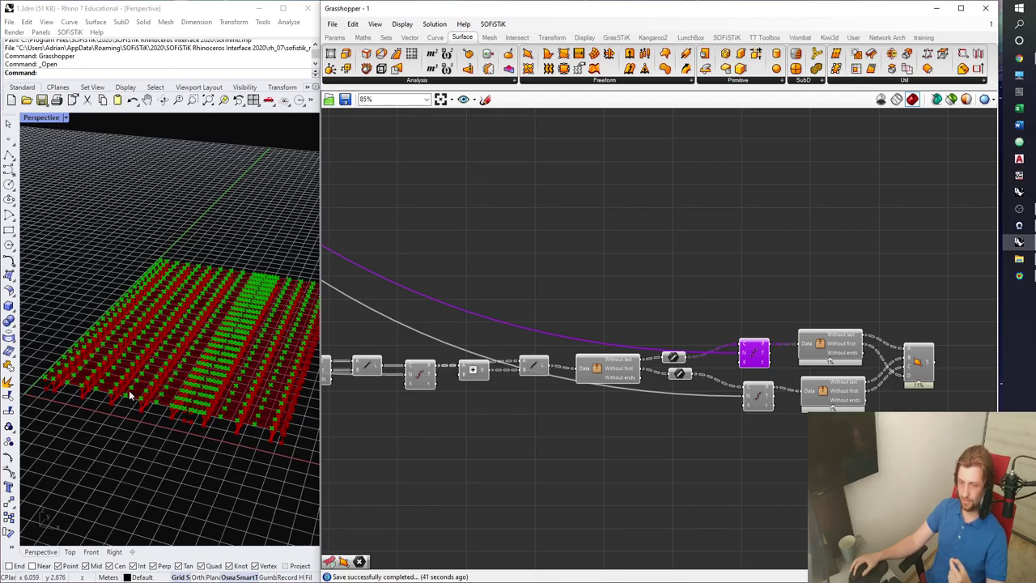
# Move the 4Point Surface aside, add a Point parameter on the first point list's Without last output, and inspect its points in 3D
pyautogui.click(723, 262)
pyautogui.moveTo(726, 264); pyautogui.dragTo(606, 266, button='right')
pyautogui.moveTo(799, 362); pyautogui.dragTo(841, 363)
pyautogui.click(778, 276)
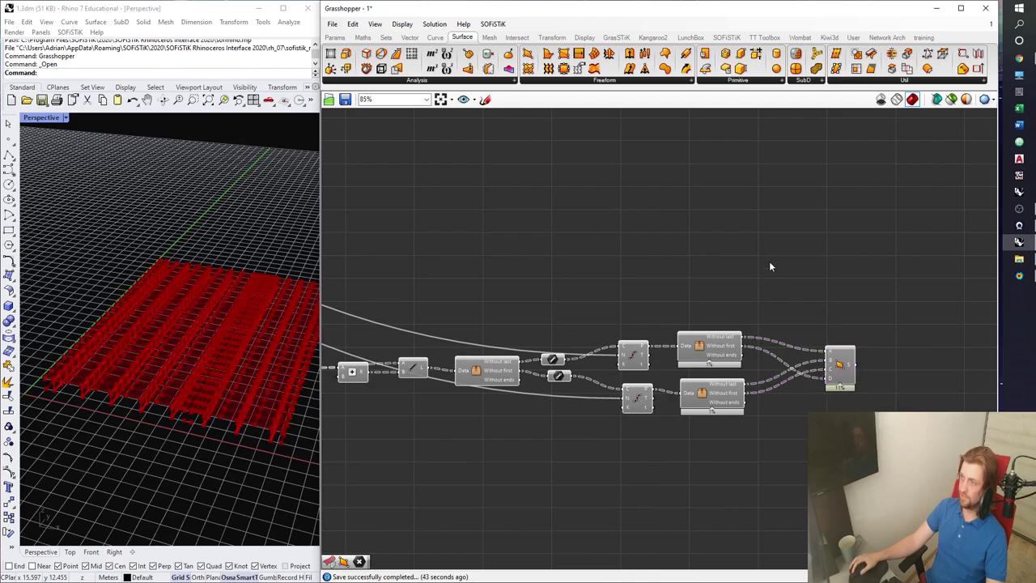
pyautogui.click(335, 37)
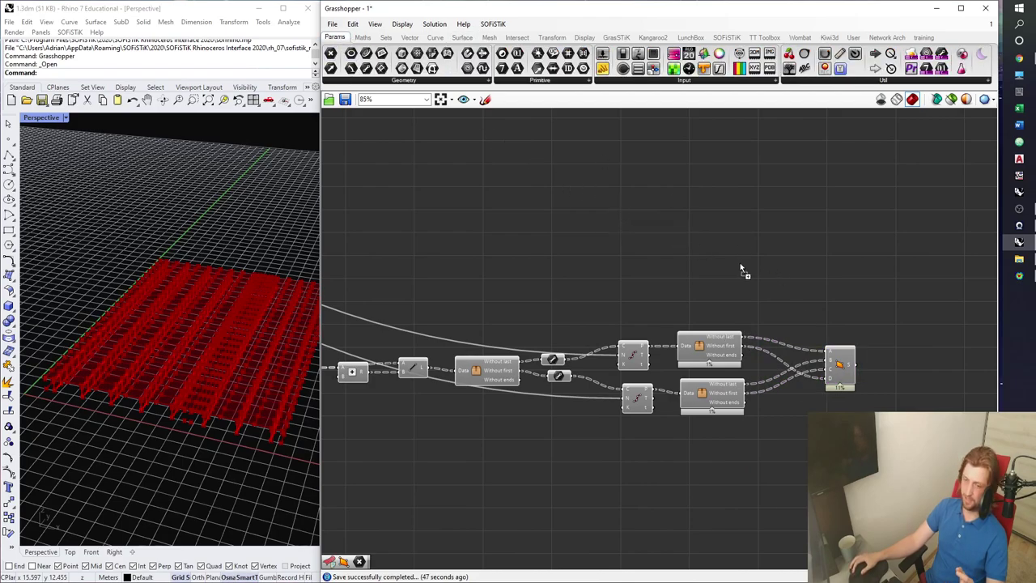
pyautogui.moveTo(860, 327); pyautogui.dragTo(687, 298)
pyautogui.scroll(2, 687, 300)
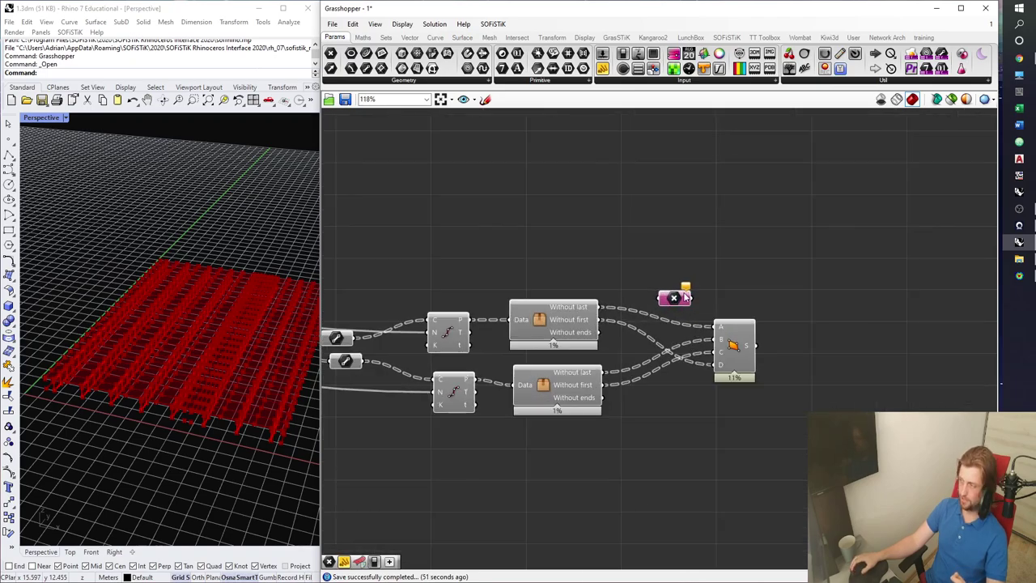
pyautogui.moveTo(598, 309); pyautogui.dragTo(669, 290)
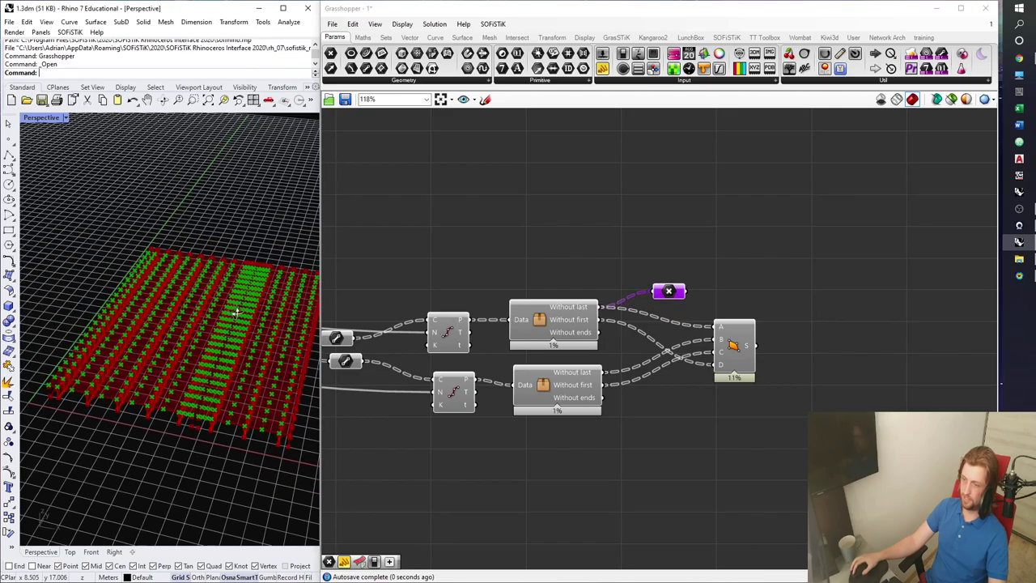
pyautogui.moveTo(256, 316); pyautogui.dragTo(228, 334, button='right')
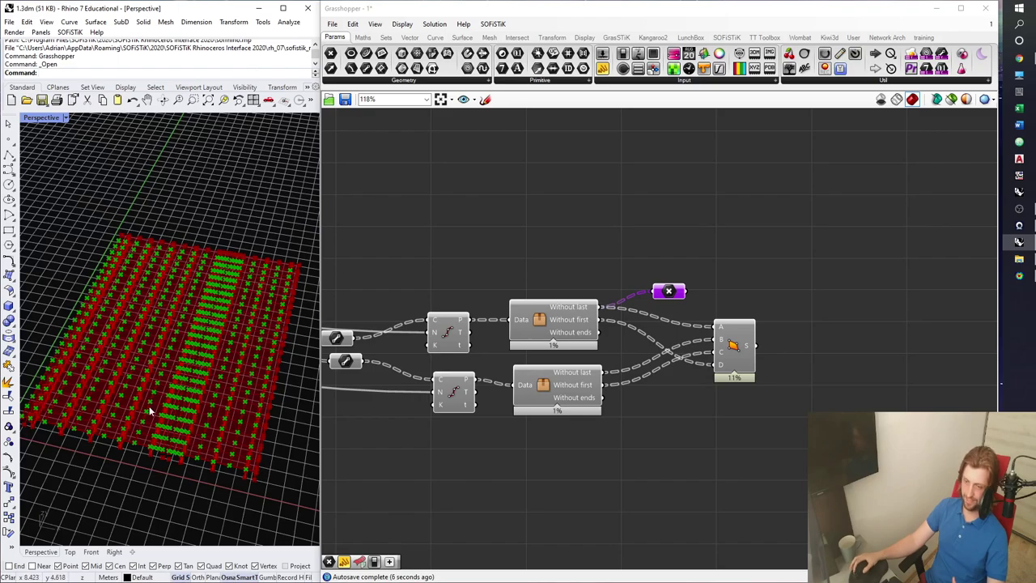
# Copy the Point parameter for the first list's Without first output and the second list's Without last and Without first outputs
pyautogui.moveTo(725, 360); pyautogui.dragTo(758, 362)
pyautogui.moveTo(668, 294); pyautogui.dragTo(681, 317)
pyautogui.moveTo(599, 320); pyautogui.dragTo(682, 323)
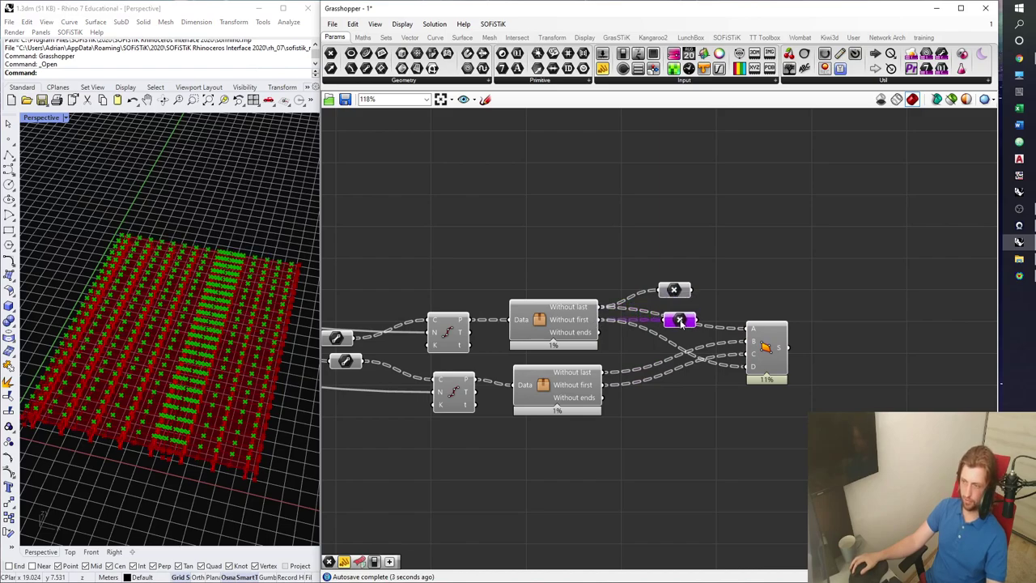
pyautogui.keyDown('alt'); pyautogui.moveTo(687, 325); pyautogui.dragTo(692, 356); pyautogui.keyUp('alt')
pyautogui.moveTo(603, 372); pyautogui.dragTo(685, 392)
pyautogui.moveTo(604, 387); pyautogui.dragTo(603, 386)
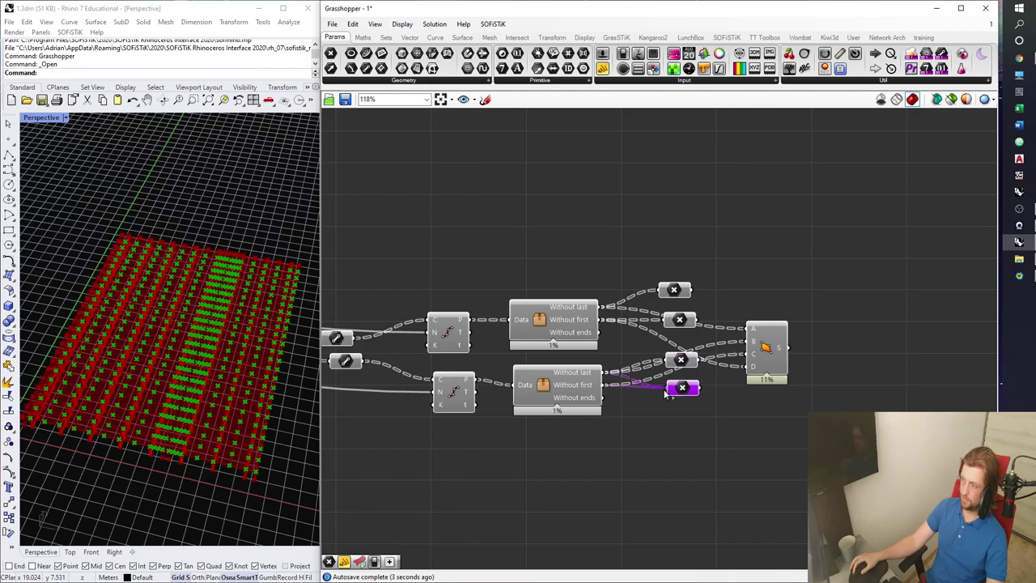
pyautogui.moveTo(683, 388); pyautogui.dragTo(683, 398)
pyautogui.click(679, 435)
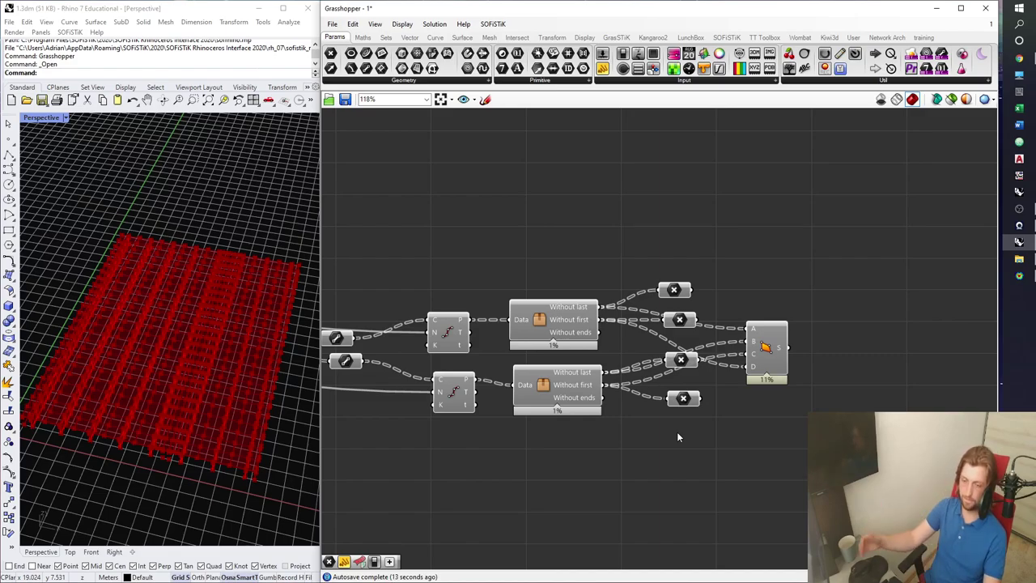
# Delete the four temporary Point parameters, save the definition, and move the 4Point Surface closer to the point lists
pyautogui.moveTo(698, 438); pyautogui.dragTo(660, 275)
pyautogui.press('Delete')
pyautogui.hotkey('ctrl', 's')
pyautogui.moveTo(725, 319); pyautogui.dragTo(677, 320, button='right')
pyautogui.moveTo(707, 351); pyautogui.dragTo(680, 357)
pyautogui.click(678, 322)
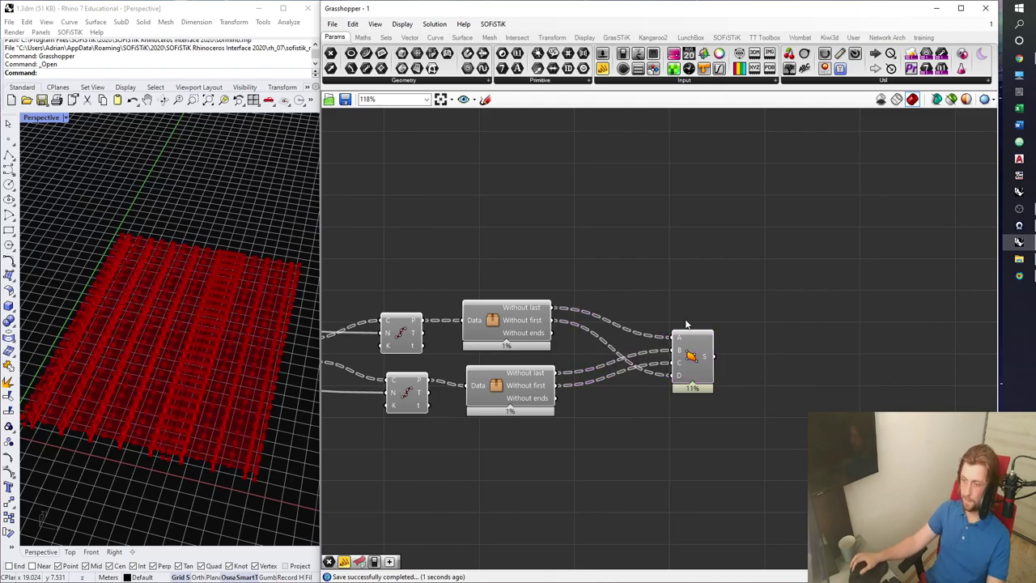
# Add a SOFiSTiK Structural Area component beyond the deck's 4Point Surface component
pyautogui.moveTo(686, 325); pyautogui.dragTo(670, 297, button='right')
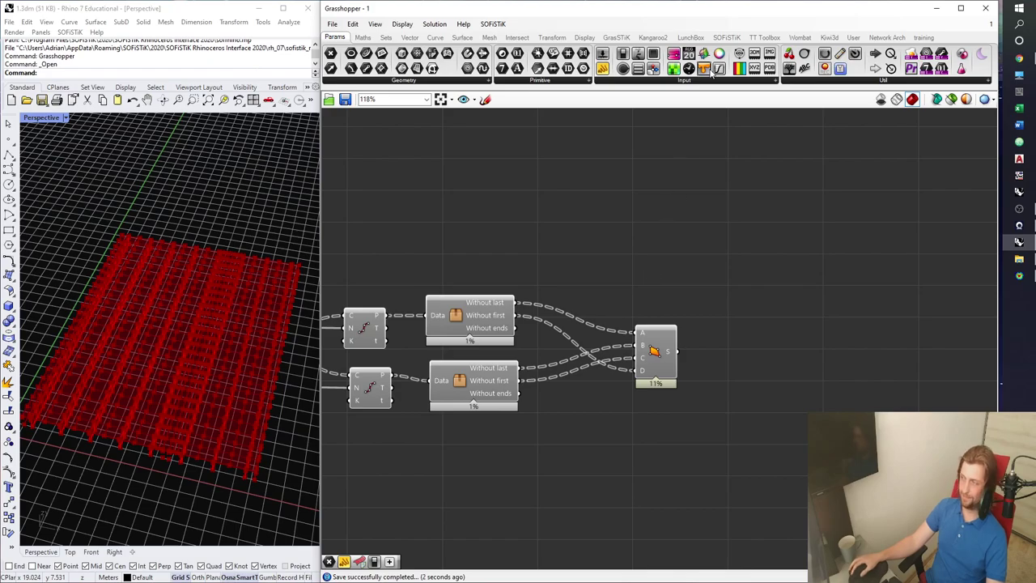
pyautogui.click(727, 37)
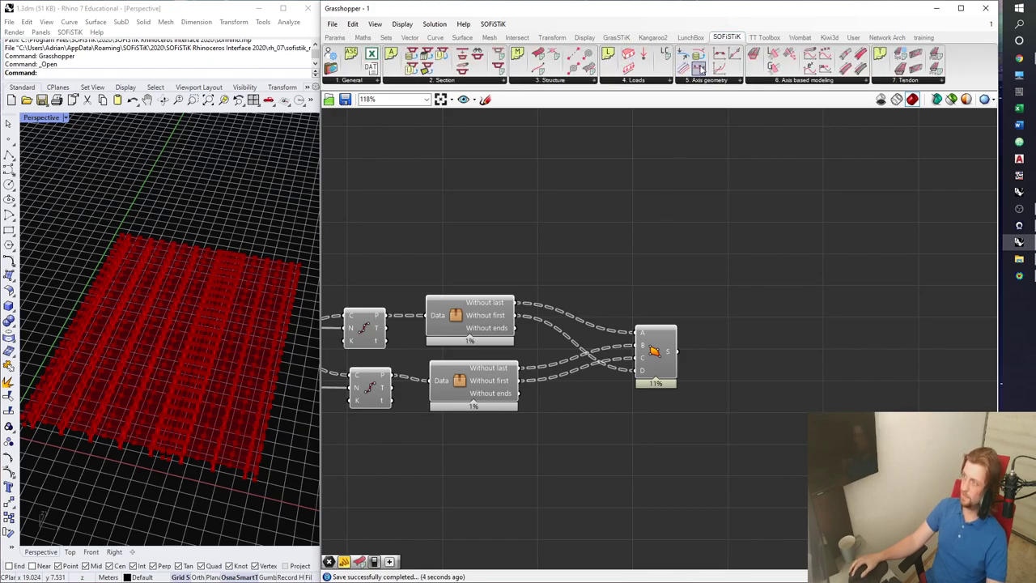
pyautogui.moveTo(555, 63); pyautogui.dragTo(792, 373)
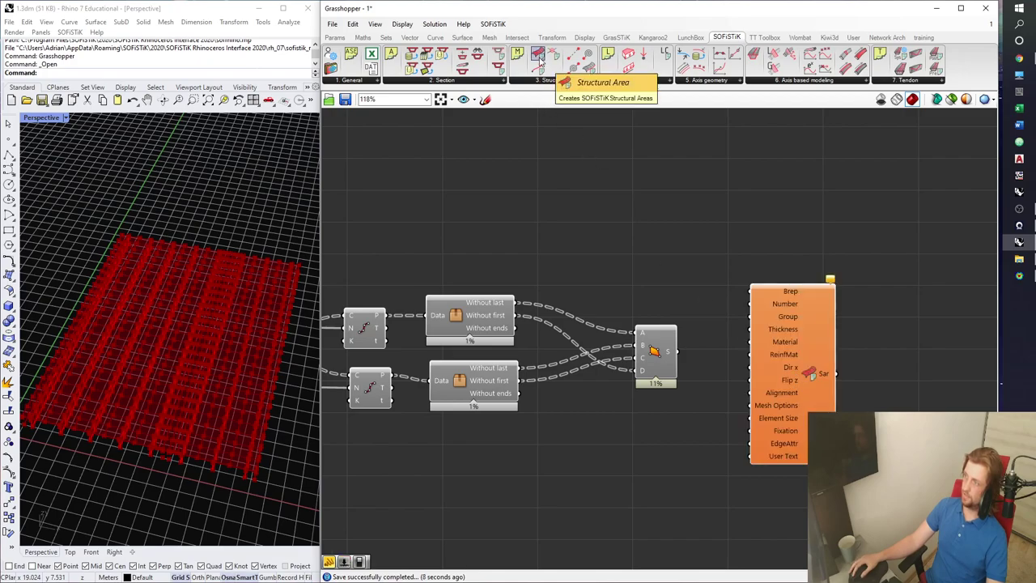
# Move the Structural Area component farther from the 4Point Surface, connect the surface output to its Brep input, and inspect the local axes
pyautogui.moveTo(800, 348); pyautogui.dragTo(854, 386)
pyautogui.moveTo(677, 350); pyautogui.dragTo(866, 373)
pyautogui.moveTo(275, 405); pyautogui.dragTo(213, 422, button='right')
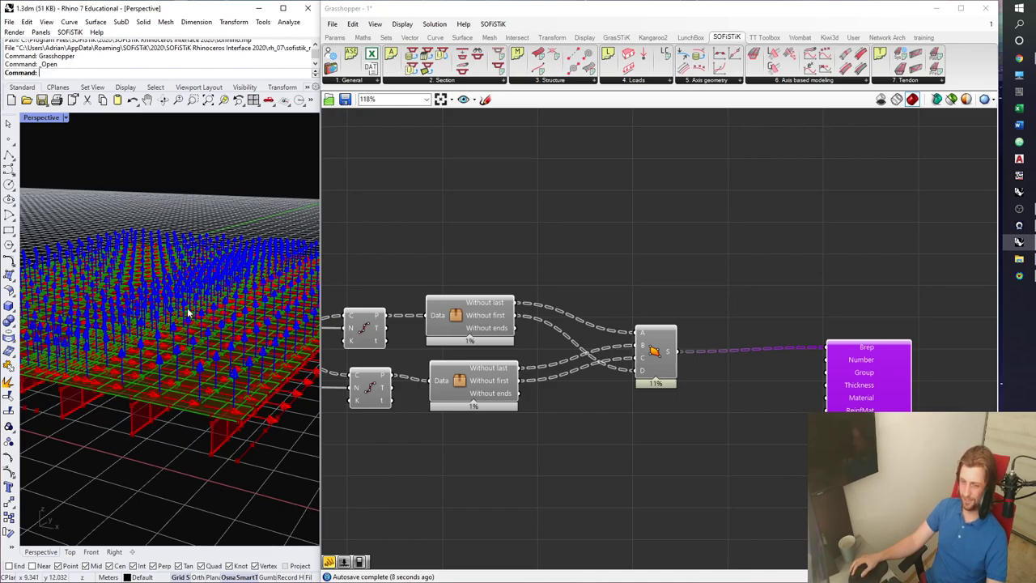
# Add a Boolean Toggle set to True and connect it to the Structural Area's Flip z input
pyautogui.moveTo(775, 448); pyautogui.dragTo(701, 407, button='right')
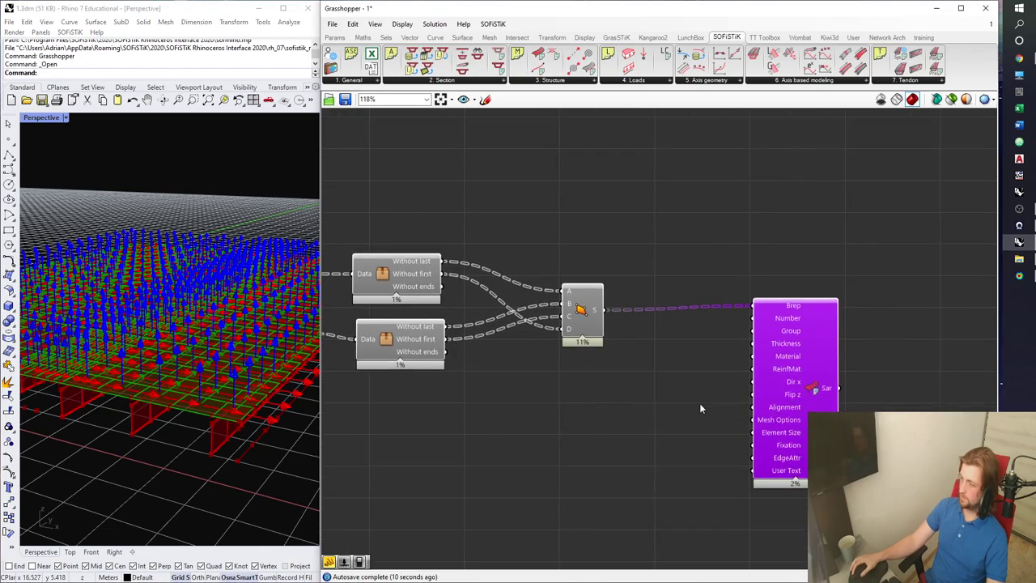
pyautogui.click(335, 38)
pyautogui.click(684, 81)
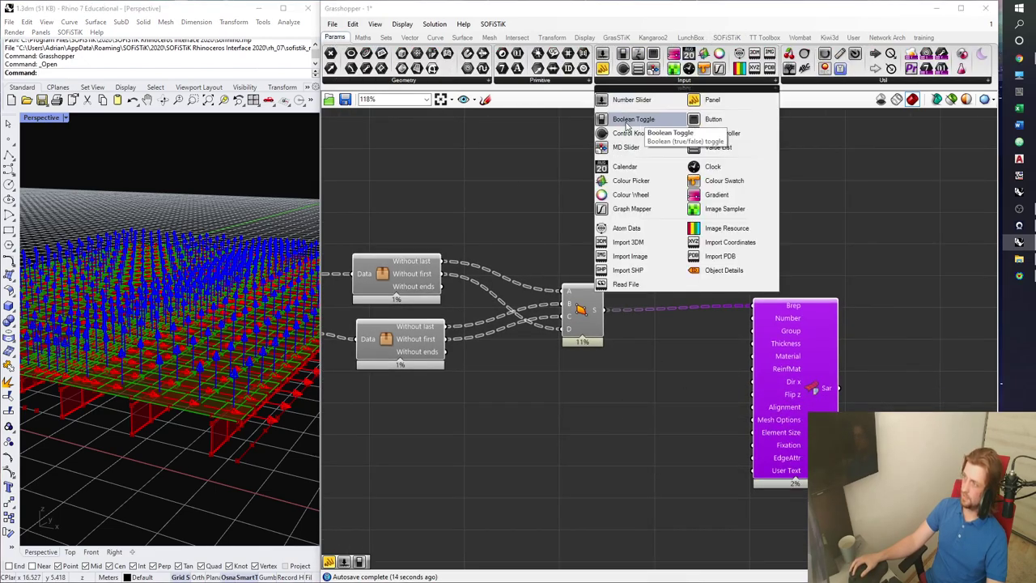
pyautogui.moveTo(645, 122); pyautogui.dragTo(718, 343)
pyautogui.moveTo(695, 344); pyautogui.dragTo(666, 383)
pyautogui.scroll(2, 688, 382)
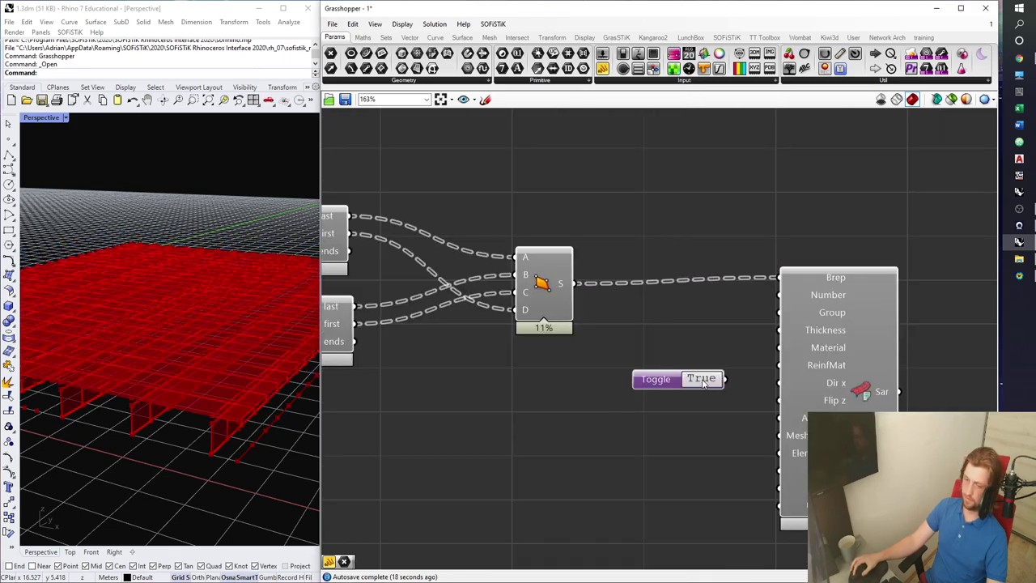
pyautogui.moveTo(728, 380); pyautogui.dragTo(767, 408)
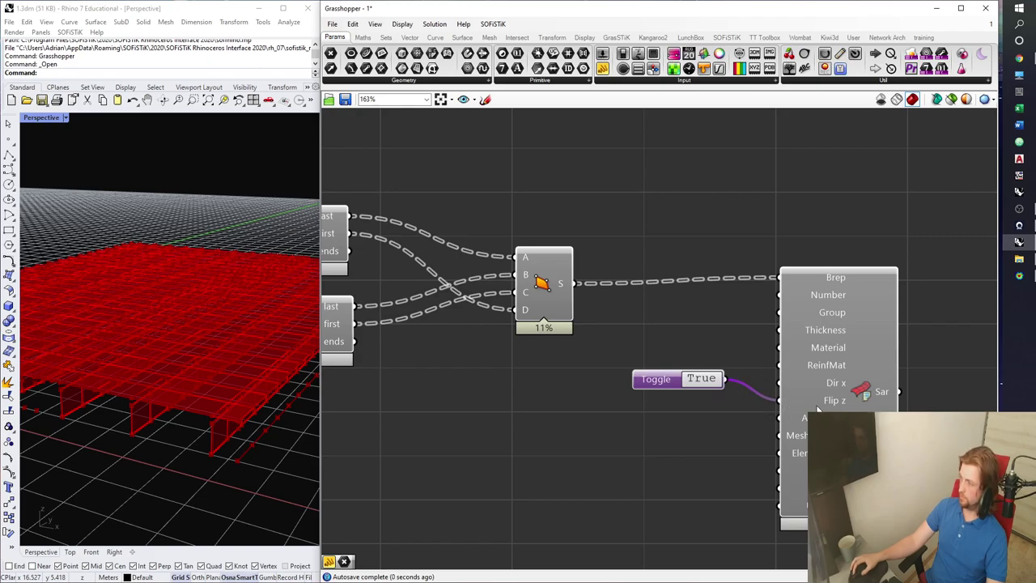
pyautogui.click(707, 382)
# Position the toggle beside the Flip z input, save the definition, and inspect the deck area's local axes in 3D
pyautogui.moveTo(657, 383); pyautogui.dragTo(676, 405)
pyautogui.click(729, 428)
pyautogui.moveTo(778, 420); pyautogui.dragTo(710, 383, button='right')
pyautogui.hotkey('ctrl', 's')
pyautogui.click(776, 366)
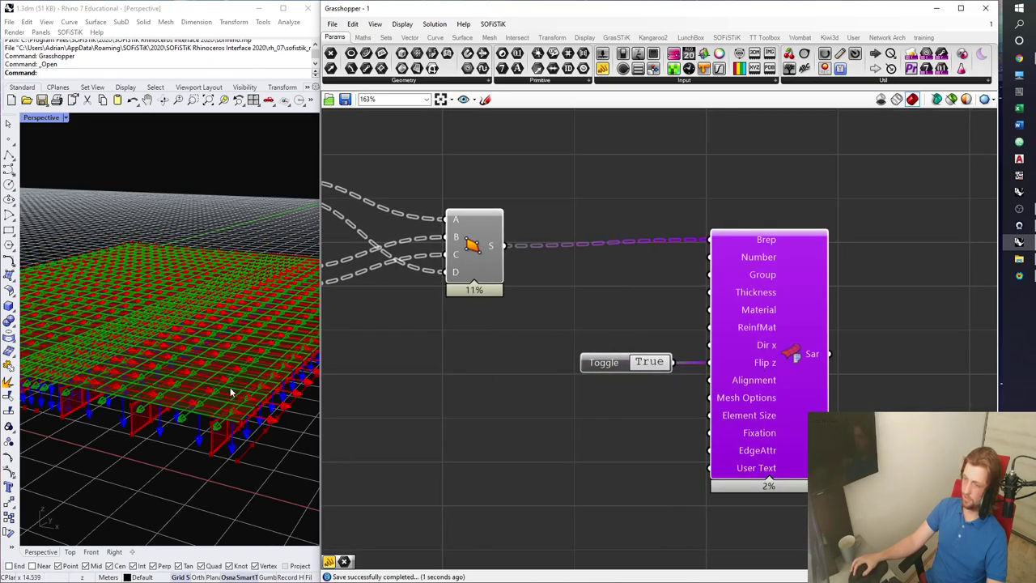
pyautogui.moveTo(238, 385); pyautogui.dragTo(214, 392, button='right')
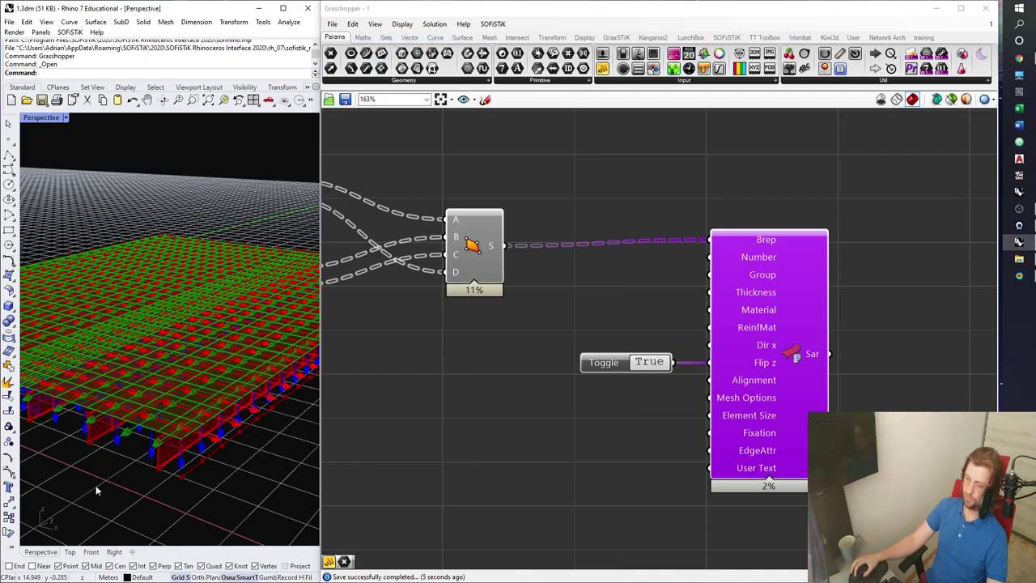
# Try a Unit X vector as the Structural Area's Dir x input, inspect the axes, and remove the vector
pyautogui.click(410, 37)
pyautogui.moveTo(634, 315); pyautogui.dragTo(711, 345)
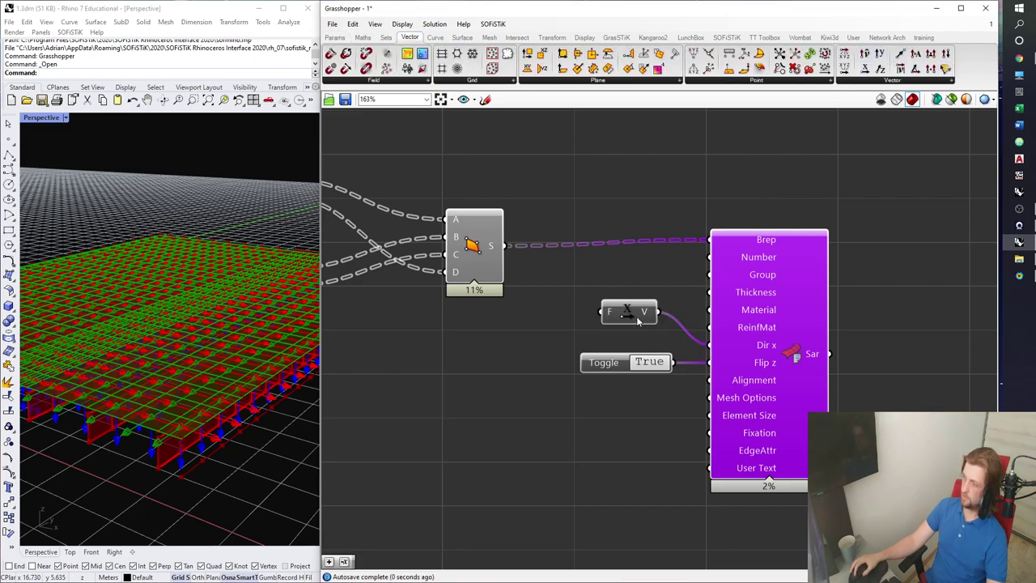
pyautogui.moveTo(638, 322); pyautogui.dragTo(637, 335)
pyautogui.moveTo(215, 363); pyautogui.dragTo(188, 385, button='right')
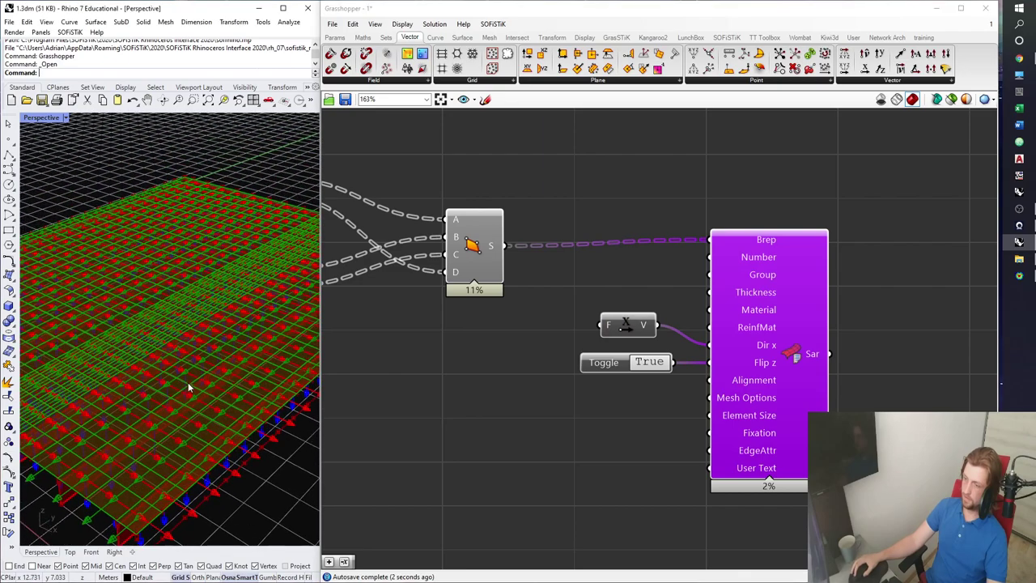
pyautogui.click(638, 329)
pyautogui.press('Delete')
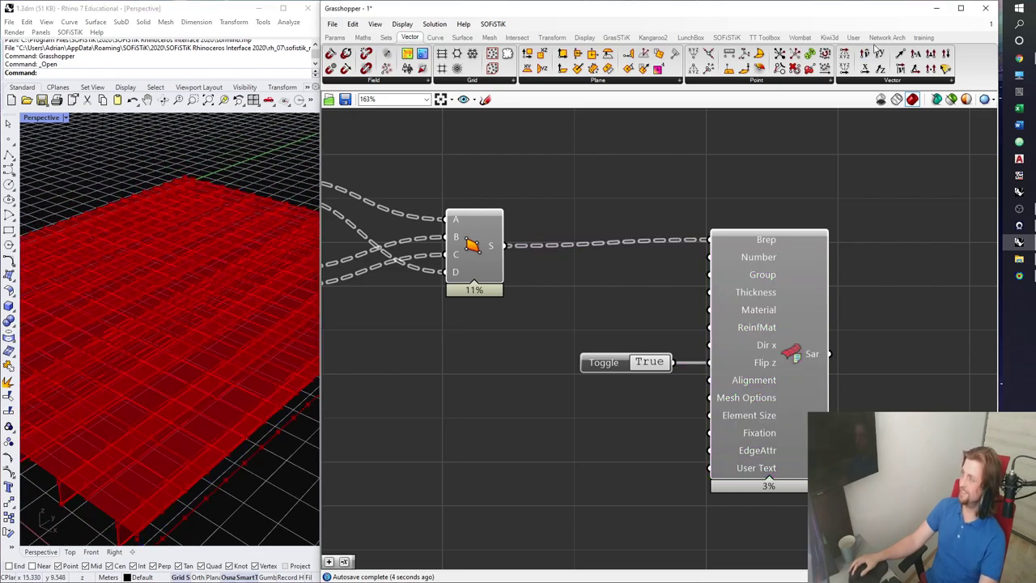
# Connect a Unit Y vector to the Structural Area's Dir x input, check the local axes, and save the definition
pyautogui.moveTo(694, 343); pyautogui.dragTo(738, 346)
pyautogui.moveTo(173, 446); pyautogui.dragTo(157, 458, button='right')
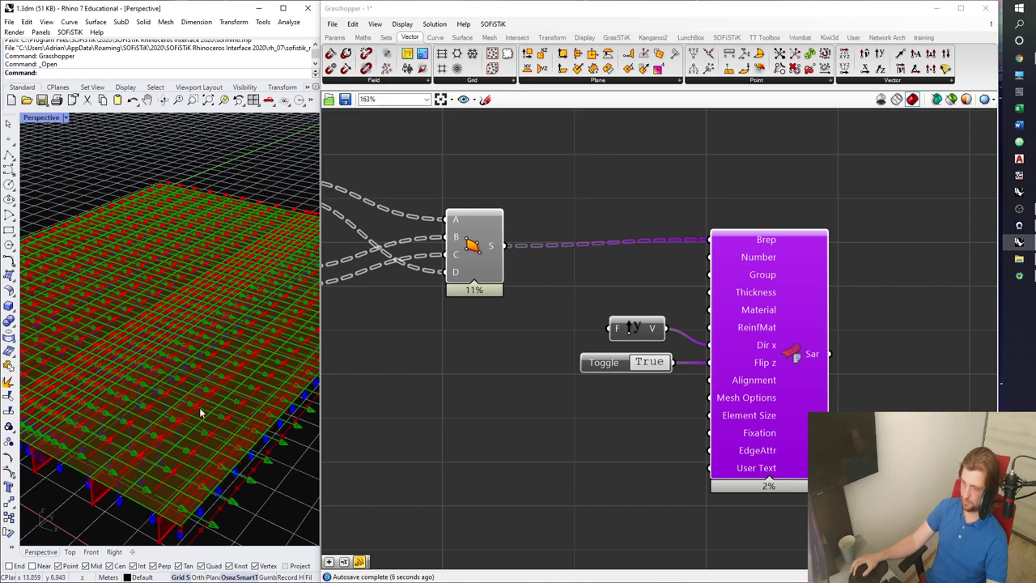
pyautogui.click(498, 394)
pyautogui.scroll(-3, 571, 400)
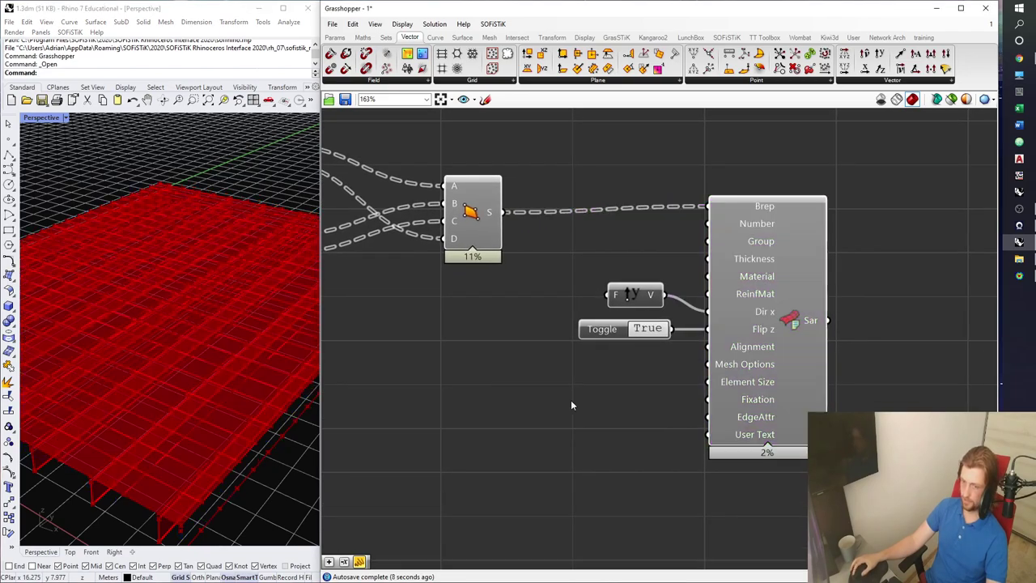
pyautogui.scroll(2, 594, 369)
pyautogui.hotkey('ctrl', 's')
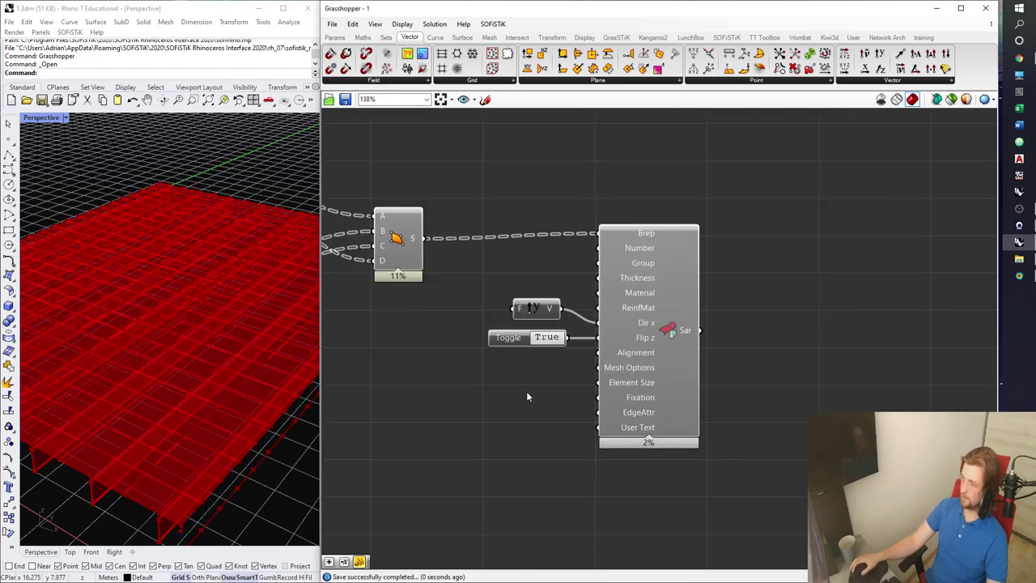
# Check the Structural Area's Mesh Options input and duplicate the Single quad panel from the Web group
pyautogui.scroll(3, 630, 373)
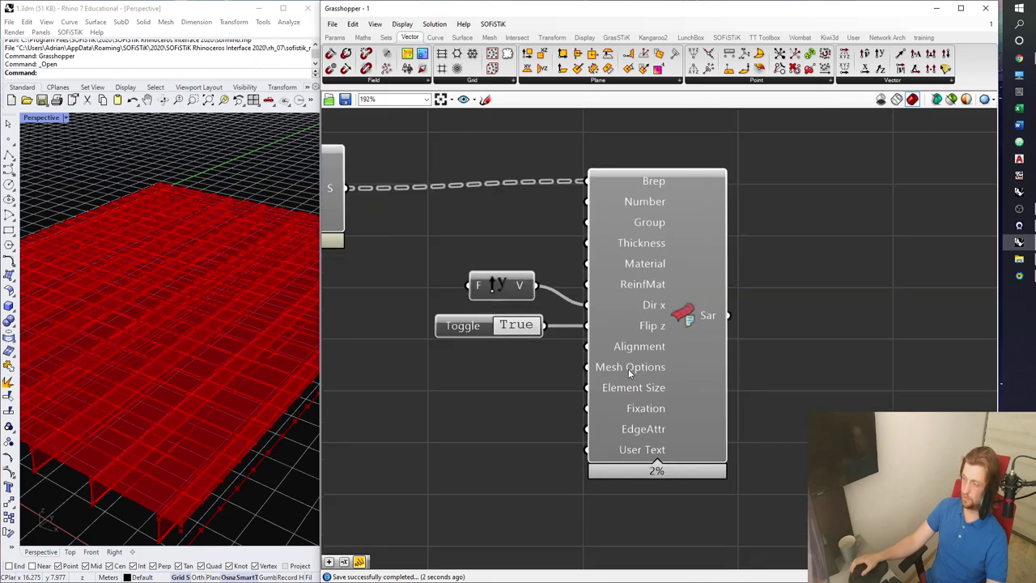
pyautogui.click(630, 373)
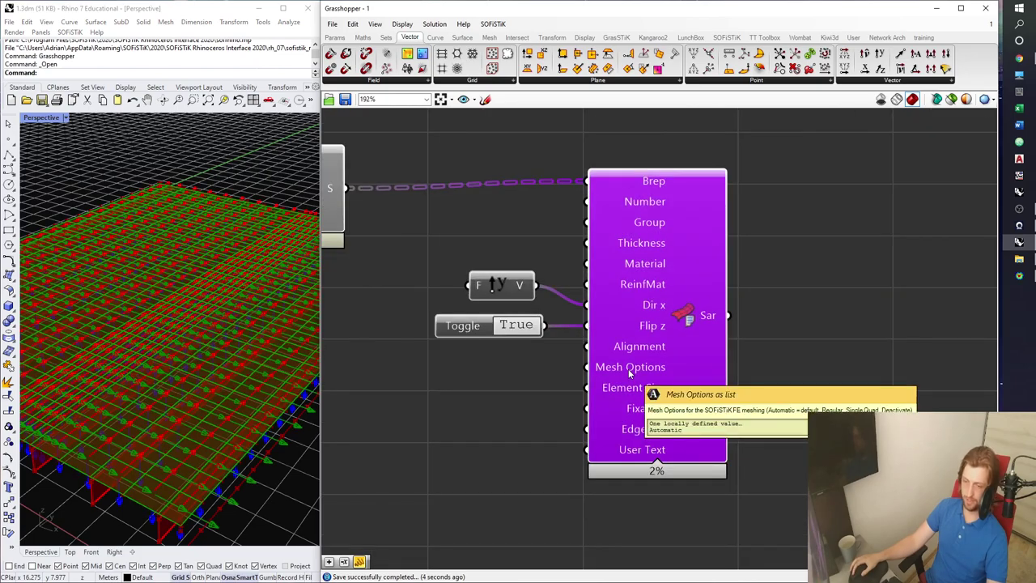
pyautogui.scroll(-10, 630, 372)
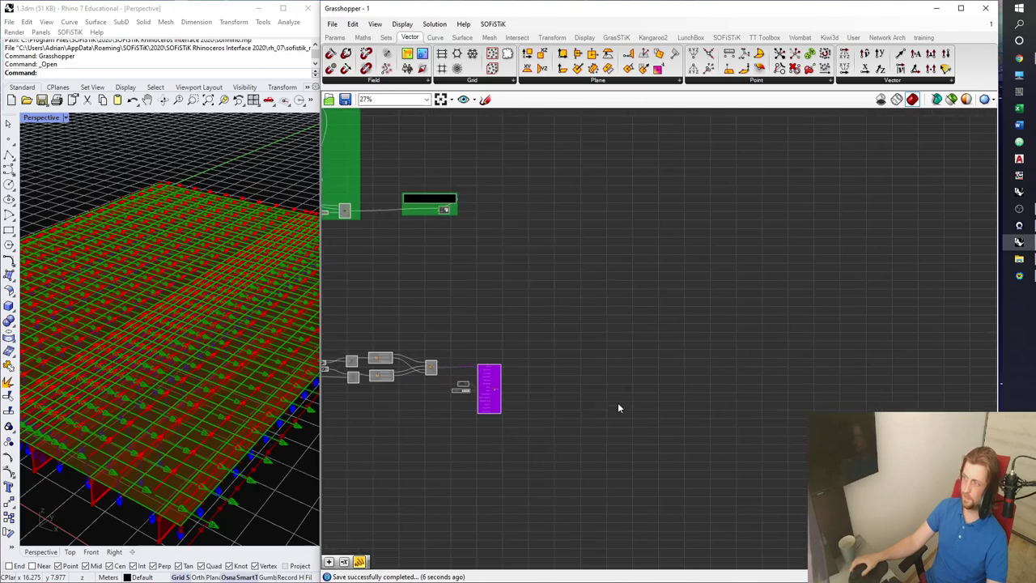
pyautogui.scroll(9, 487, 361)
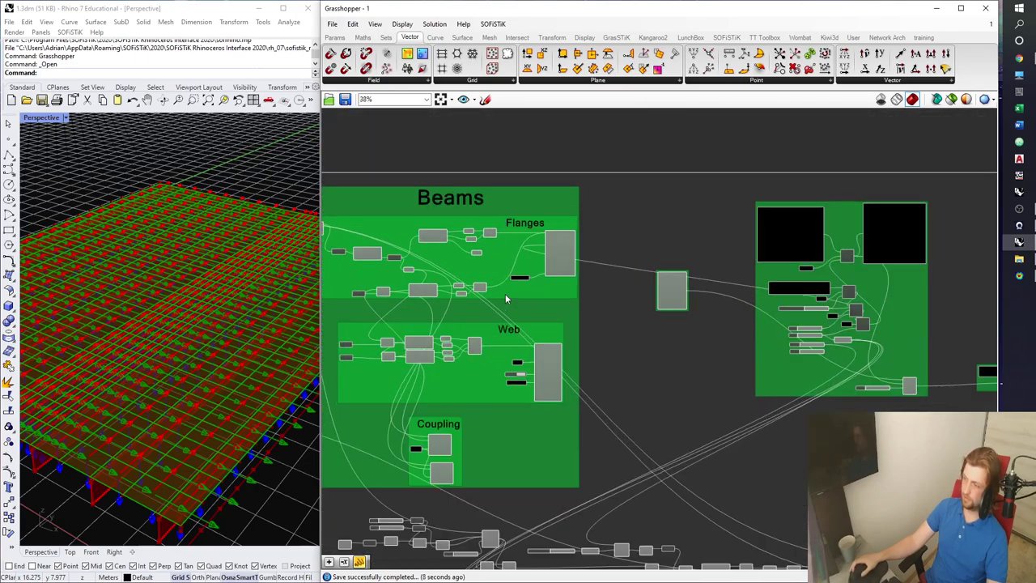
pyautogui.scroll(-3, 536, 308)
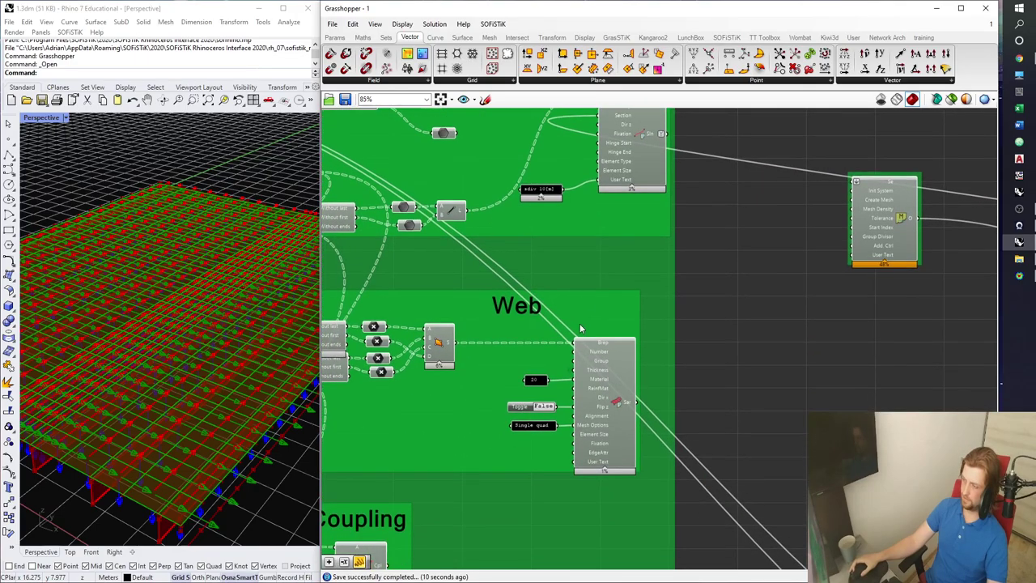
pyautogui.scroll(3, 538, 431)
pyautogui.click(538, 429)
pyautogui.scroll(1, 537, 431)
pyautogui.hotkey('ctrl', 'c')
pyautogui.hotkey('ctrl', 'v')
pyautogui.moveTo(541, 436); pyautogui.dragTo(544, 462)
# Move the copied Single quad panel beside the deck's Structural Area, connect it to Mesh Options, and save the definition
pyautogui.scroll(-8, 544, 460)
pyautogui.moveTo(875, 560); pyautogui.dragTo(777, 552)
pyautogui.scroll(9, 914, 445)
pyautogui.moveTo(777, 551); pyautogui.dragTo(685, 341, button='right')
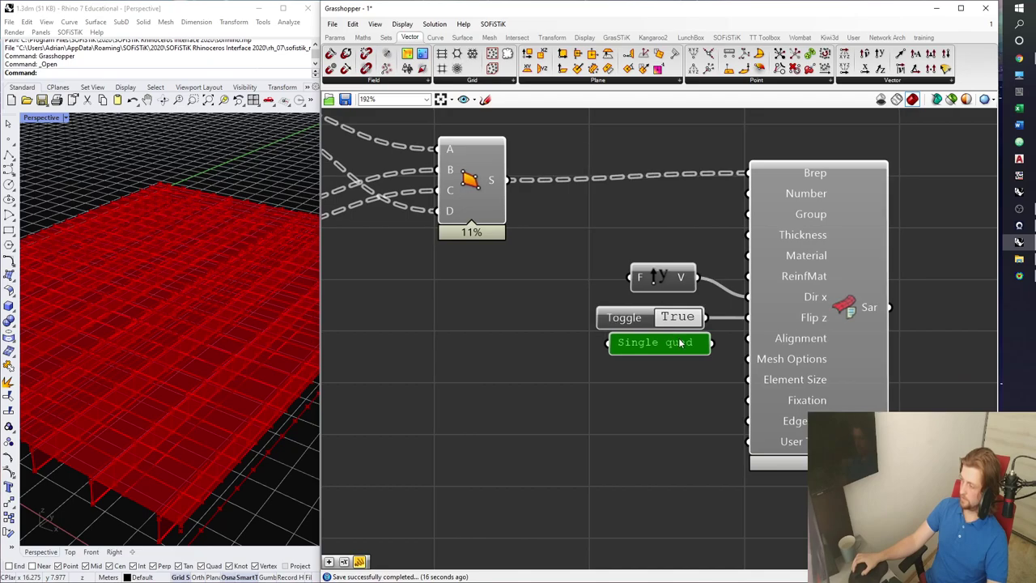
pyautogui.moveTo(662, 349); pyautogui.dragTo(656, 375)
pyautogui.moveTo(739, 357); pyautogui.dragTo(740, 357)
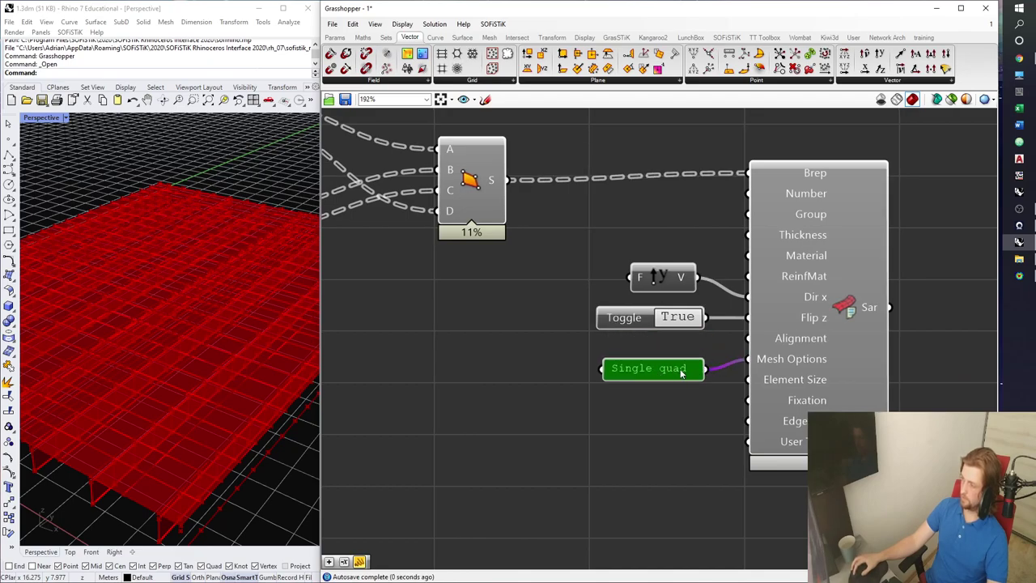
pyautogui.moveTo(678, 370); pyautogui.dragTo(691, 361)
pyautogui.click(693, 383)
pyautogui.hotkey('ctrl', 's')
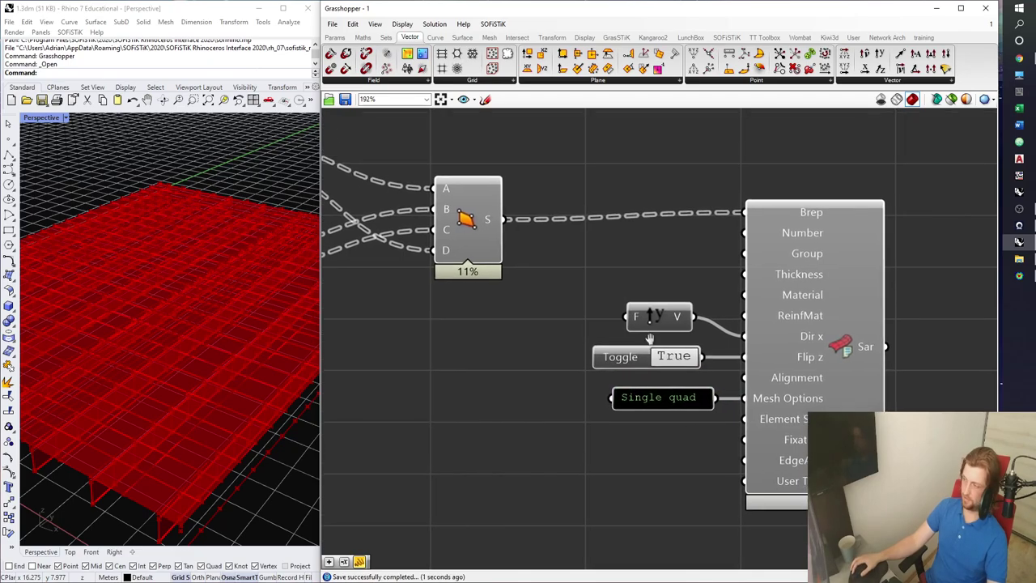
# Connect the Deck's thickness [m] slider to the Thickness input of the deck's Structural Area
pyautogui.click(433, 257)
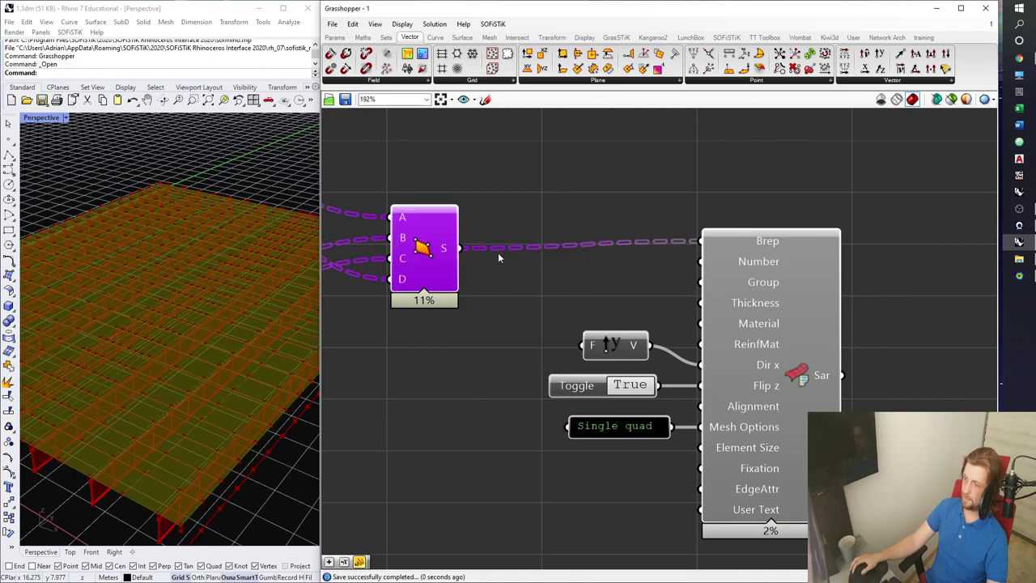
pyautogui.click(775, 356)
pyautogui.click(675, 291)
pyautogui.scroll(-5, 506, 290)
pyautogui.scroll(-1, 460, 291)
pyautogui.moveTo(347, 294); pyautogui.dragTo(687, 324, button='right')
pyautogui.moveTo(358, 313); pyautogui.dragTo(769, 336, button='right')
pyautogui.moveTo(568, 317); pyautogui.dragTo(691, 321, button='right')
pyautogui.scroll(3, 650, 313)
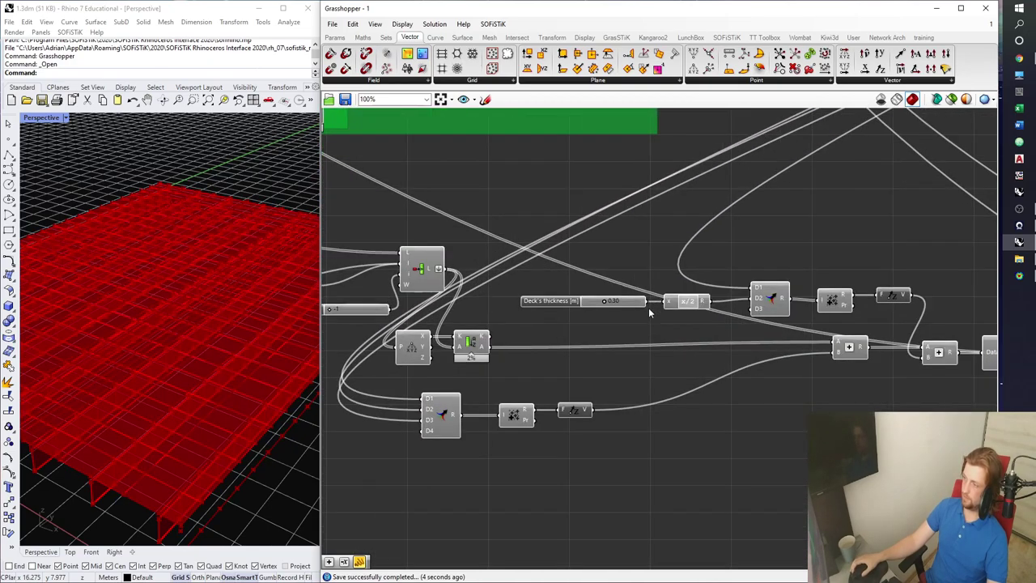
pyautogui.scroll(2, 595, 301)
pyautogui.scroll(-5, 687, 319)
pyautogui.moveTo(684, 300); pyautogui.dragTo(661, 356)
pyautogui.scroll(5, 755, 348)
pyautogui.scroll(-1, 656, 341)
# Look up the material numbers in the AQUA text and add a panel containing 1 for the Structural Area's Material input
pyautogui.scroll(-4, 616, 327)
pyautogui.moveTo(527, 179); pyautogui.dragTo(662, 462, button='right')
pyautogui.scroll(4, 456, 260)
pyautogui.scroll(3, 456, 263)
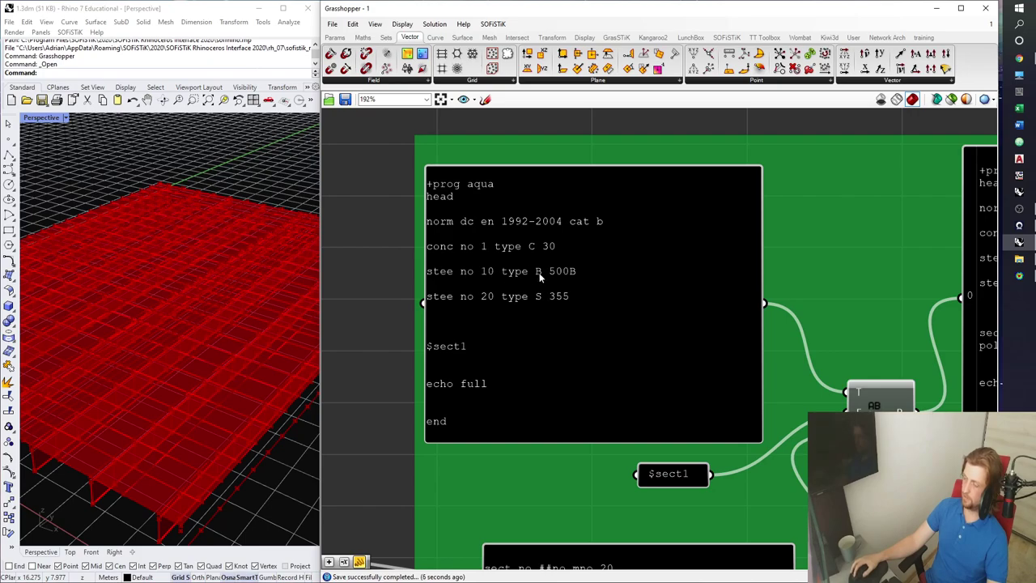
pyautogui.scroll(-7, 540, 277)
pyautogui.moveTo(702, 495); pyautogui.dragTo(536, 133, button='right')
pyautogui.scroll(6, 703, 330)
pyautogui.doubleClick(661, 300)
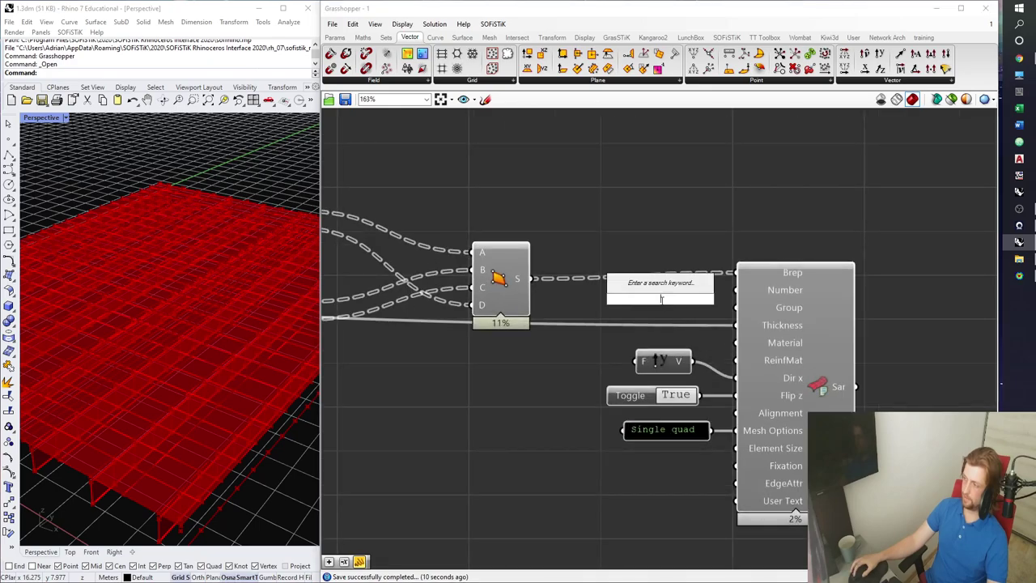
pyautogui.write('//')
pyautogui.press('BackSpace')
pyautogui.press('BackSpace')
pyautogui.write('1')
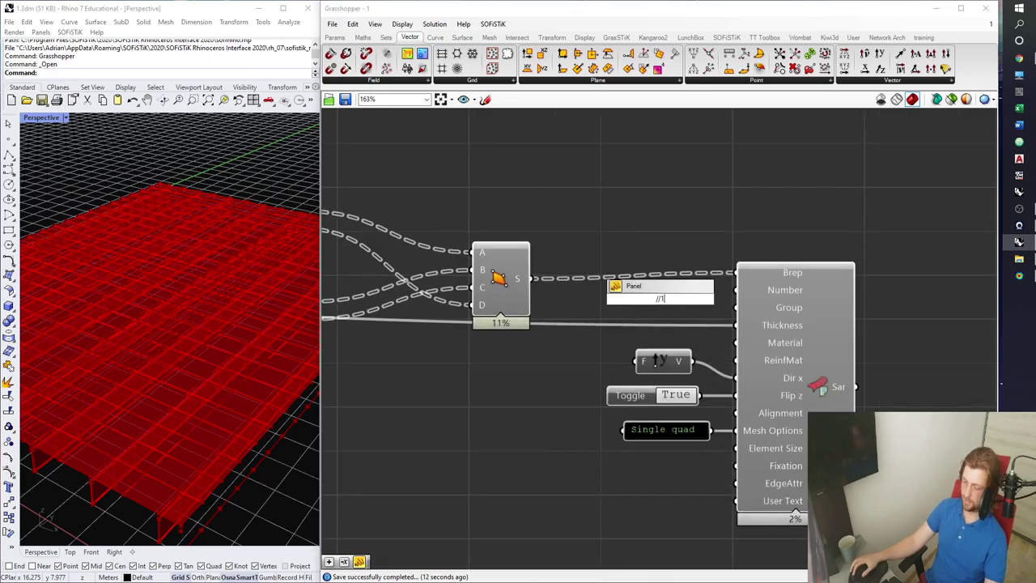
pyautogui.press('Return')
pyautogui.moveTo(694, 301); pyautogui.dragTo(651, 289)
# Feed the Structural Area's ReinfMat input from a second panel containing 10 and save the definition
pyautogui.doubleClick(651, 289)
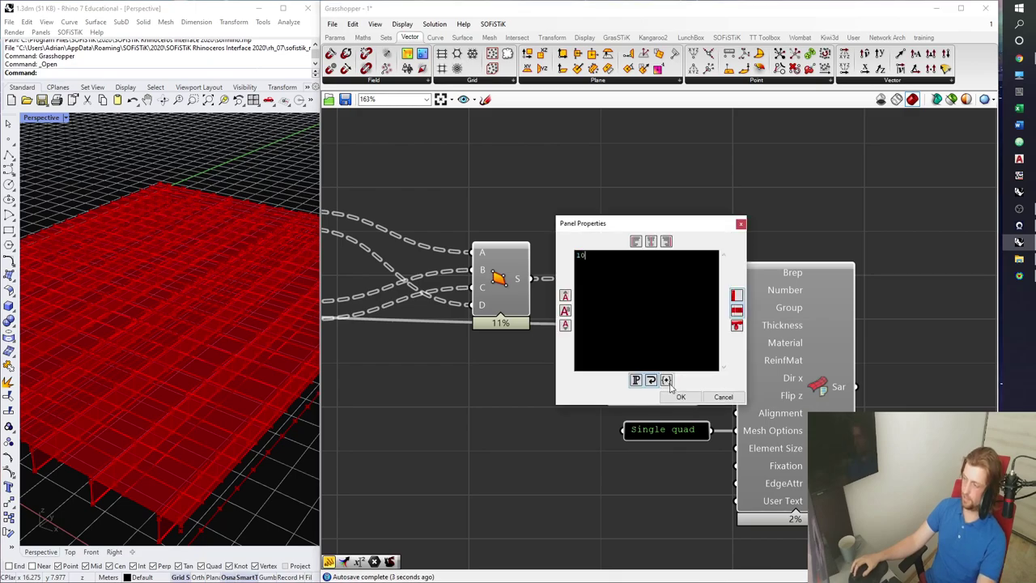
pyautogui.click(680, 396)
pyautogui.moveTo(674, 310); pyautogui.dragTo(736, 361)
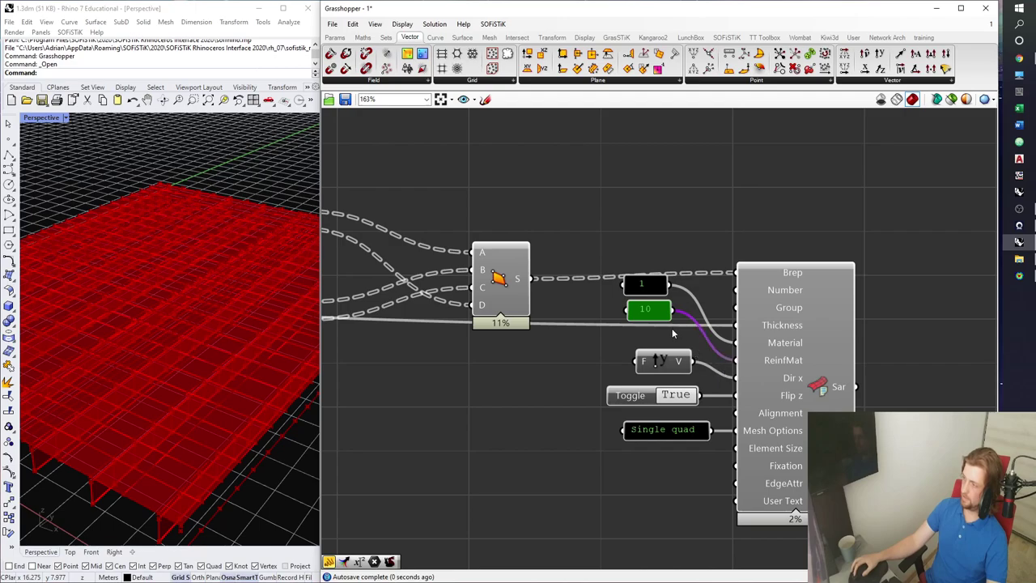
pyautogui.moveTo(921, 337); pyautogui.dragTo(855, 310, button='right')
pyautogui.click(855, 310)
pyautogui.hotkey('ctrl', 's')
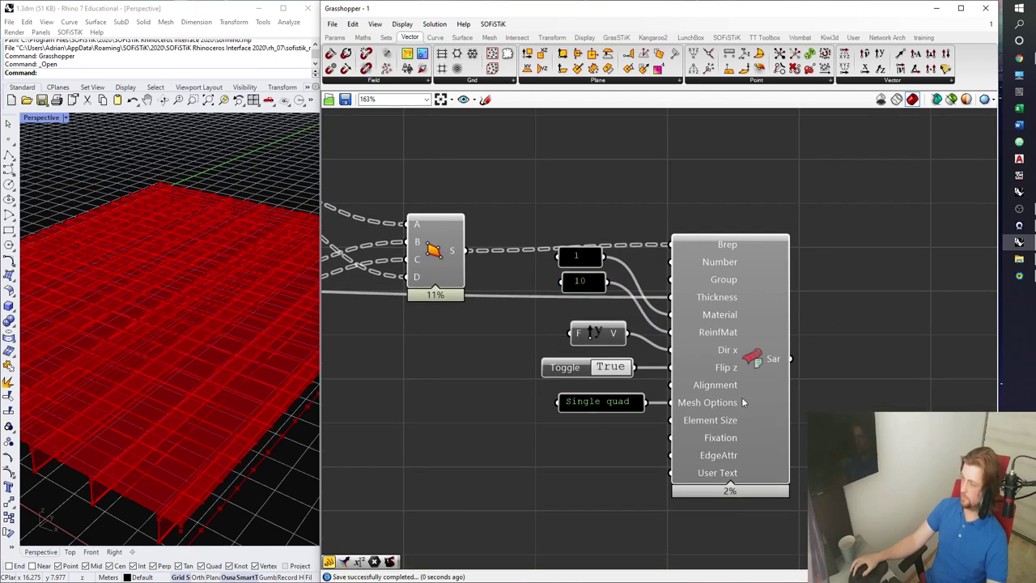
# Connect the deck Structural Area's output to the Se input of the SOFiMSHC component alongside its existing sources
pyautogui.click(737, 369)
pyautogui.scroll(-4, 741, 376)
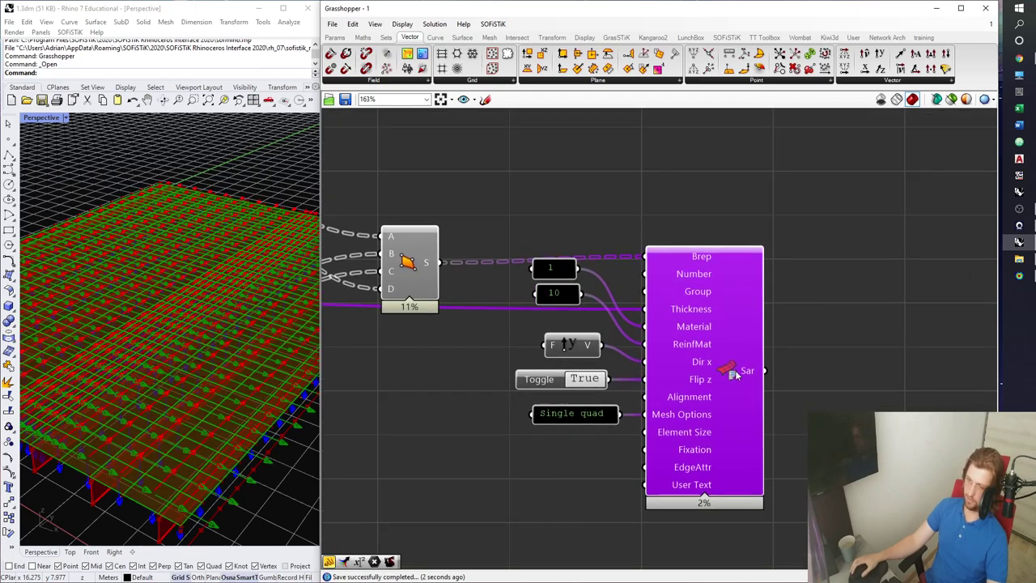
pyautogui.scroll(-7, 778, 360)
pyautogui.moveTo(724, 401); pyautogui.dragTo(550, 167)
pyautogui.scroll(8, 405, 128)
pyautogui.click(619, 221)
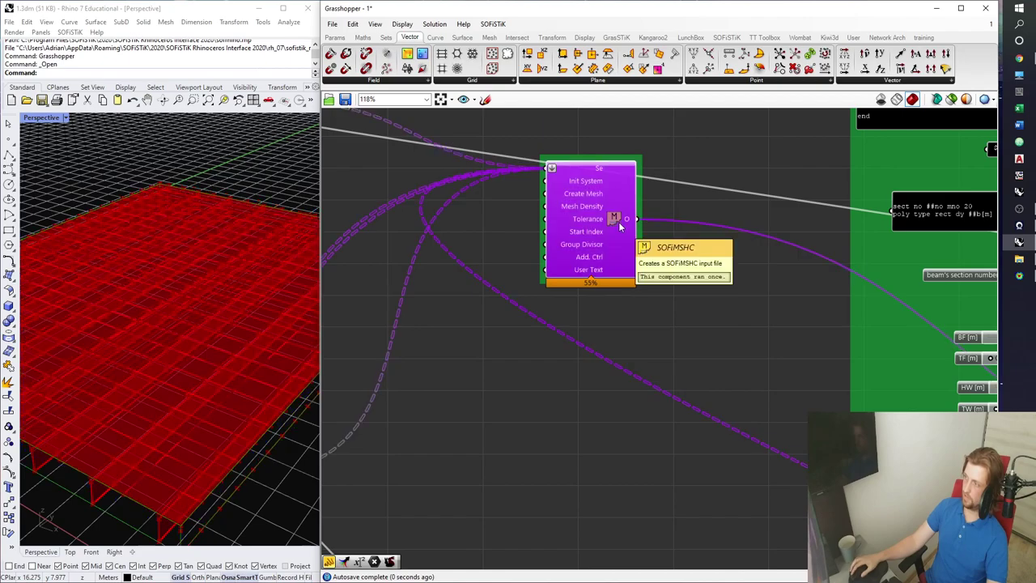
# Group the selected components, adjust their placement slightly, and save the definition
pyautogui.scroll(-8, 651, 248)
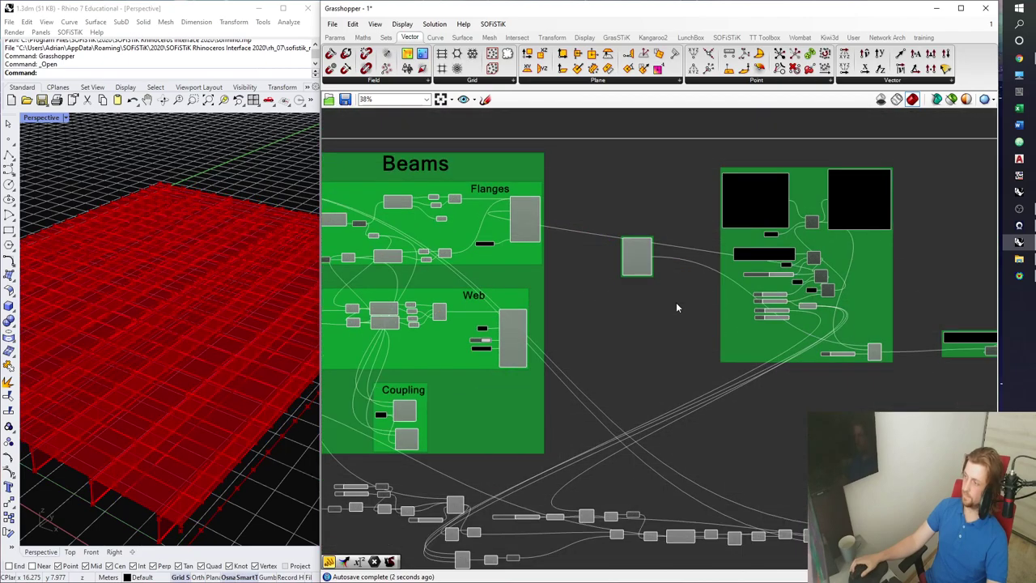
pyautogui.moveTo(634, 404); pyautogui.dragTo(477, 363)
pyautogui.hotkey('ctrl', 'g')
pyautogui.moveTo(686, 369); pyautogui.dragTo(670, 367)
pyautogui.hotkey('ctrl', 's')
# Switch to the sofi folder in File Explorer and open 1.dat in the SOFiSTiK Text Editor
pyautogui.moveTo(1020, 261)
pyautogui.click(960, 265)
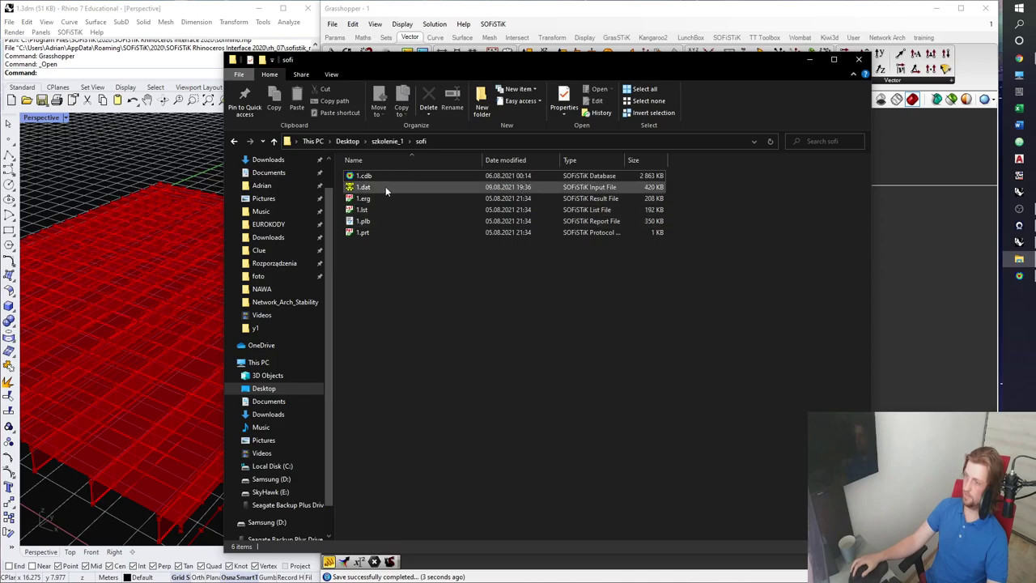
pyautogui.click(531, 187)
pyautogui.doubleClick(531, 186)
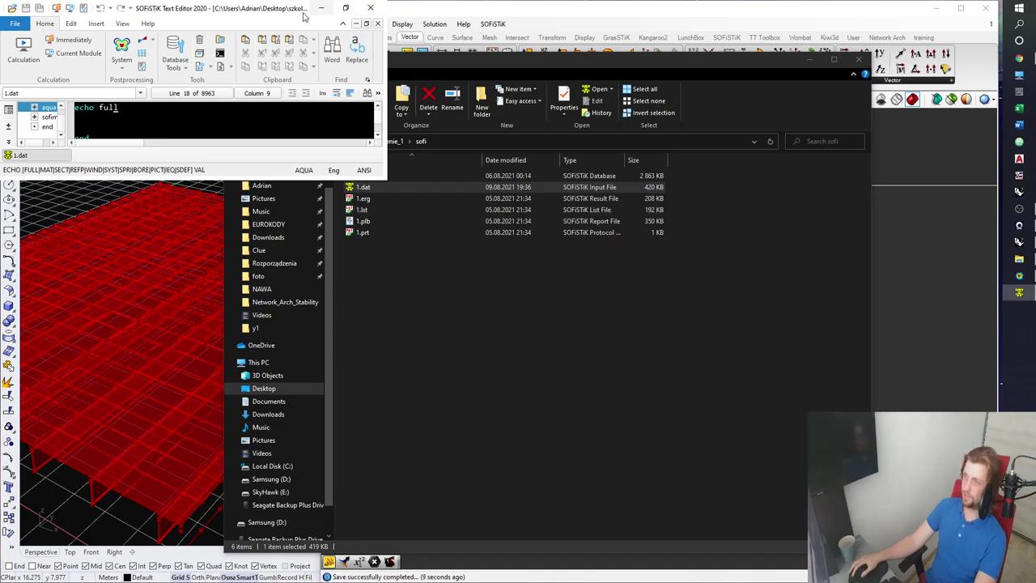
# Enlarge the SOFiSTiK Text Editor window and run the calculation of 1.dat
pyautogui.moveTo(305, 12); pyautogui.dragTo(330, 44)
pyautogui.click(366, 45)
pyautogui.click(292, 190)
pyautogui.press('F5')
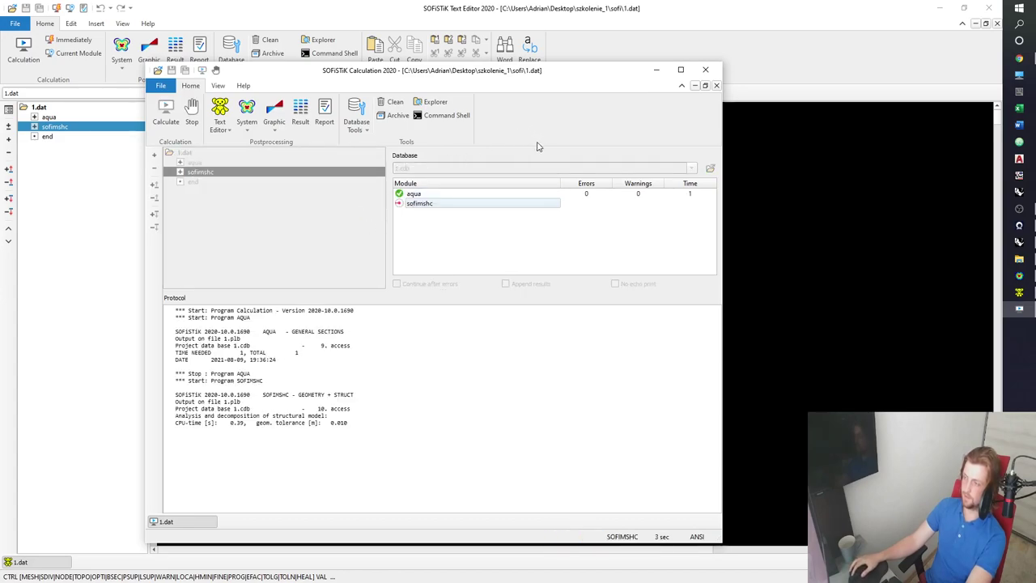
# Open the system visualization of 1.cdb and examine the deck mesh and the beams beneath its front edge
pyautogui.click(248, 112)
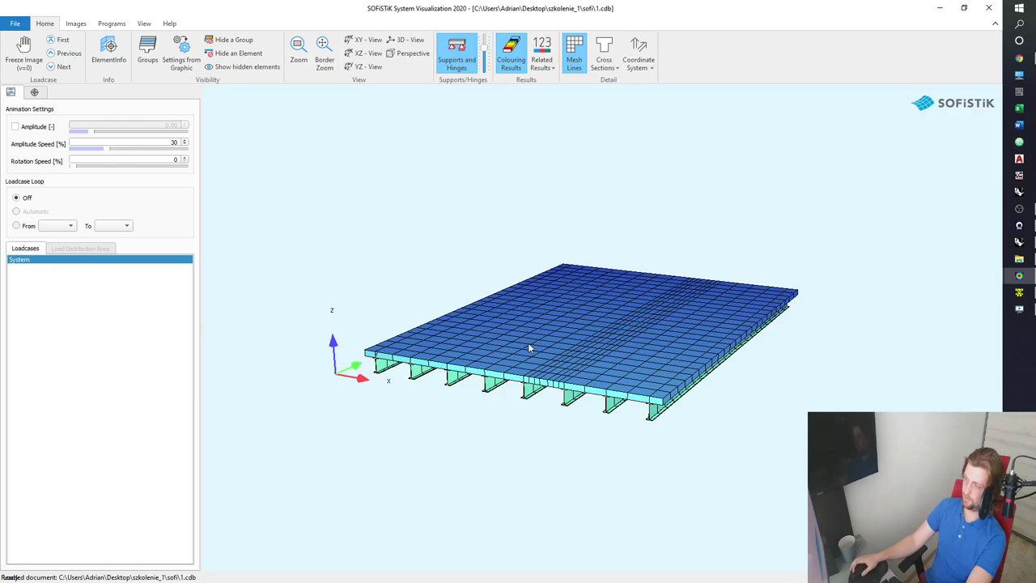
pyautogui.moveTo(542, 371)
pyautogui.mouseDown()
pyautogui.moveTo(537, 256)
pyautogui.moveTo(567, 283)
pyautogui.moveTo(579, 280)
pyautogui.moveTo(551, 346)
pyautogui.moveTo(601, 311)
pyautogui.mouseUp()
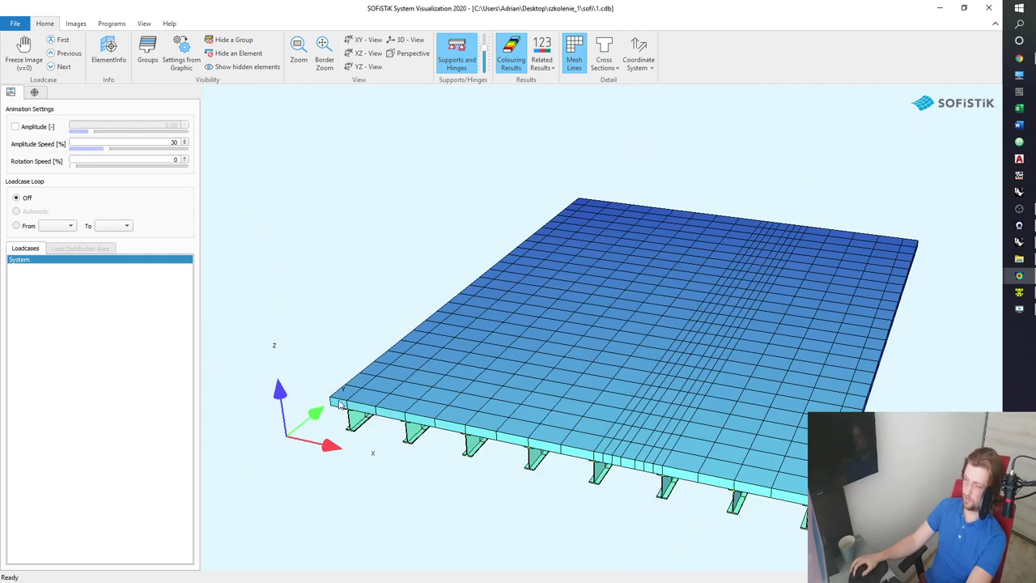
pyautogui.scroll(2, 646, 471)
pyautogui.moveTo(640, 473); pyautogui.dragTo(548, 392, button='middle')
pyautogui.scroll(2, 549, 392)
pyautogui.scroll(2, 540, 400)
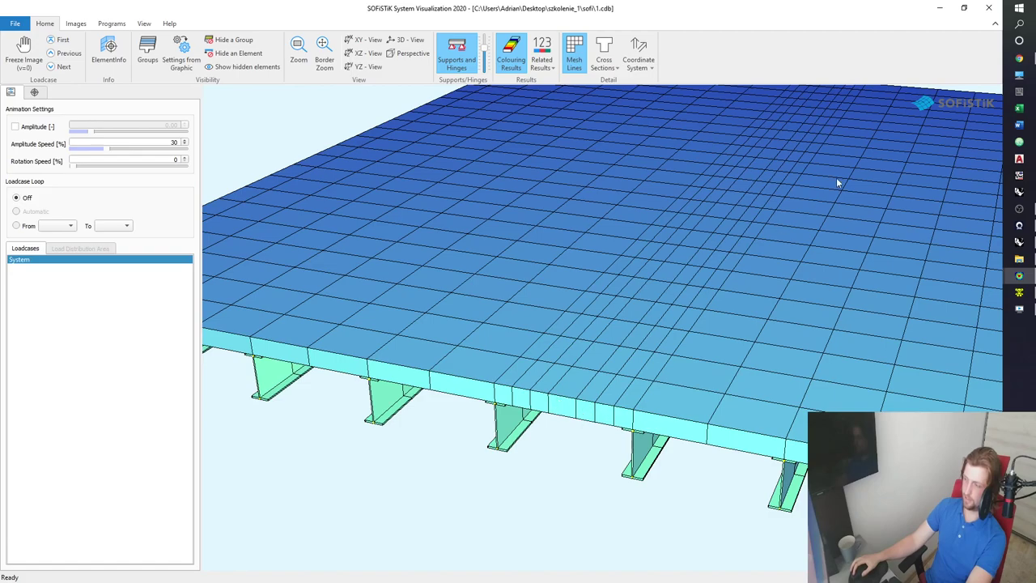
# Return to Grasshopper and set both the n3 and n5 division sliders to 1
pyautogui.click(939, 10)
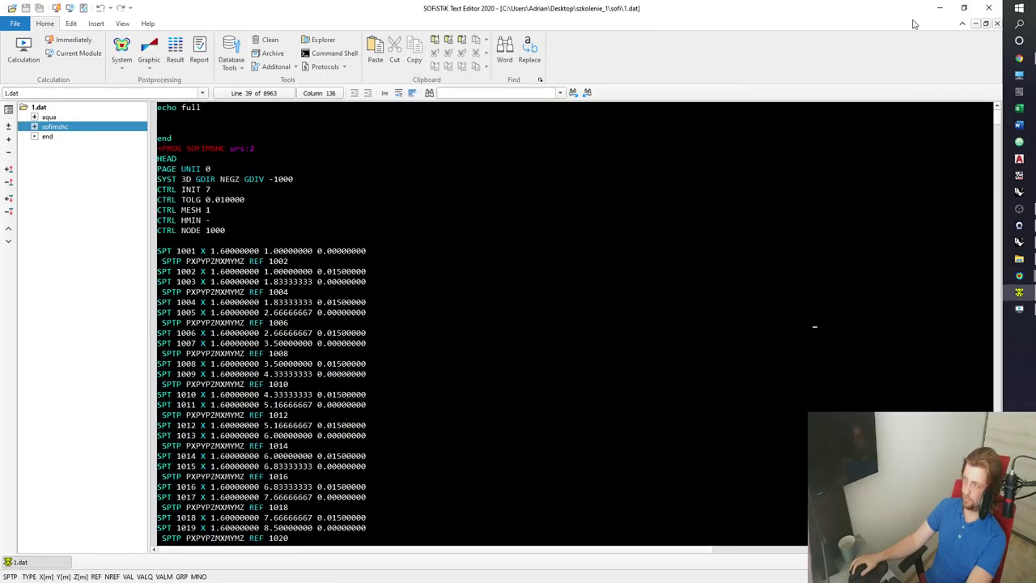
pyautogui.click(937, 12)
pyautogui.click(936, 16)
pyautogui.scroll(5, 620, 289)
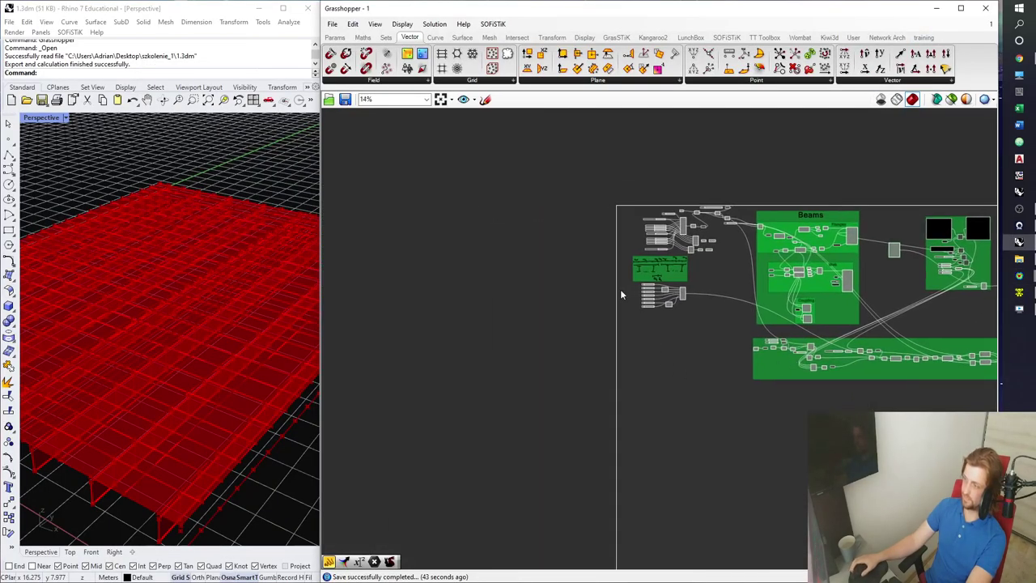
pyautogui.scroll(5, 688, 299)
pyautogui.doubleClick(684, 310)
pyautogui.write('1')
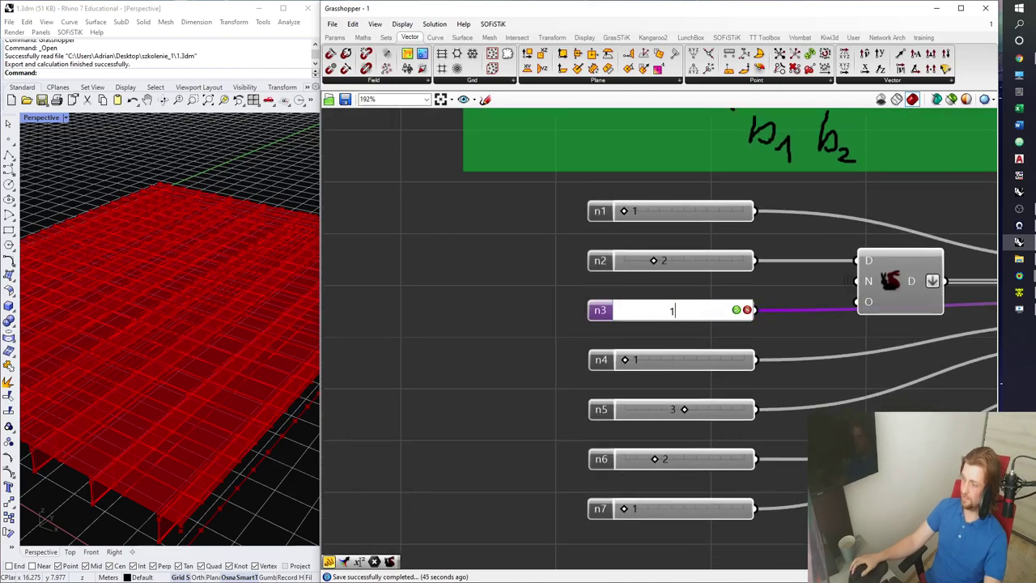
pyautogui.press('Return')
pyautogui.scroll(-3, 611, 253)
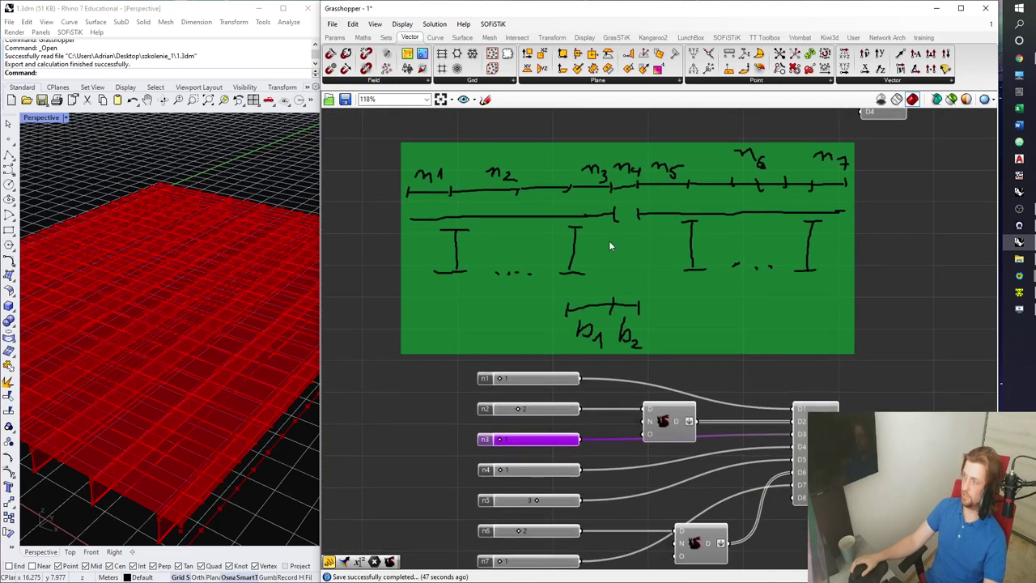
pyautogui.doubleClick(516, 503)
pyautogui.write('1')
pyautogui.press('Return')
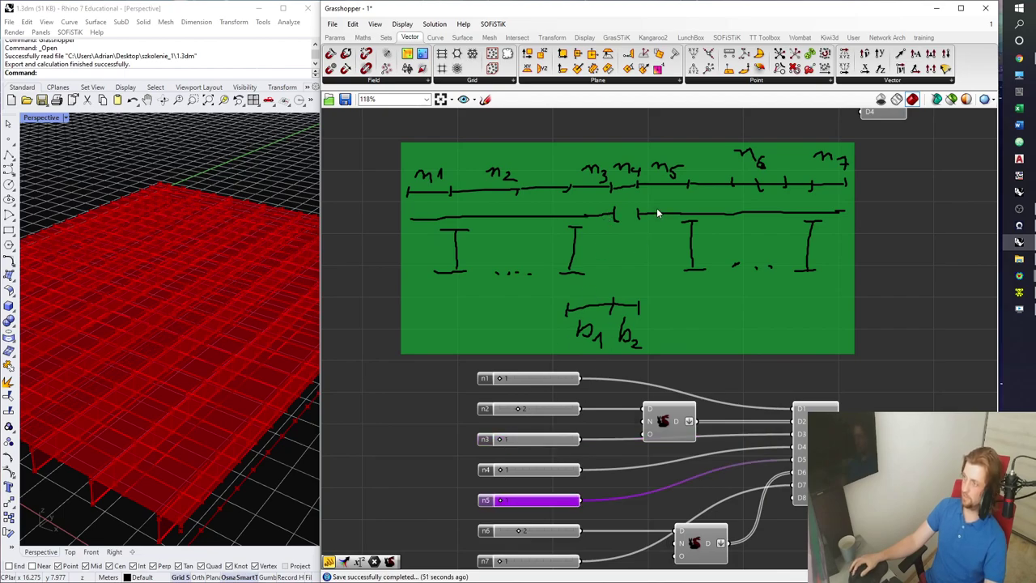
# Switch to the SOFiSTiK Text Editor, reload the changed 1.dat, and run its calculation
pyautogui.click(1019, 292)
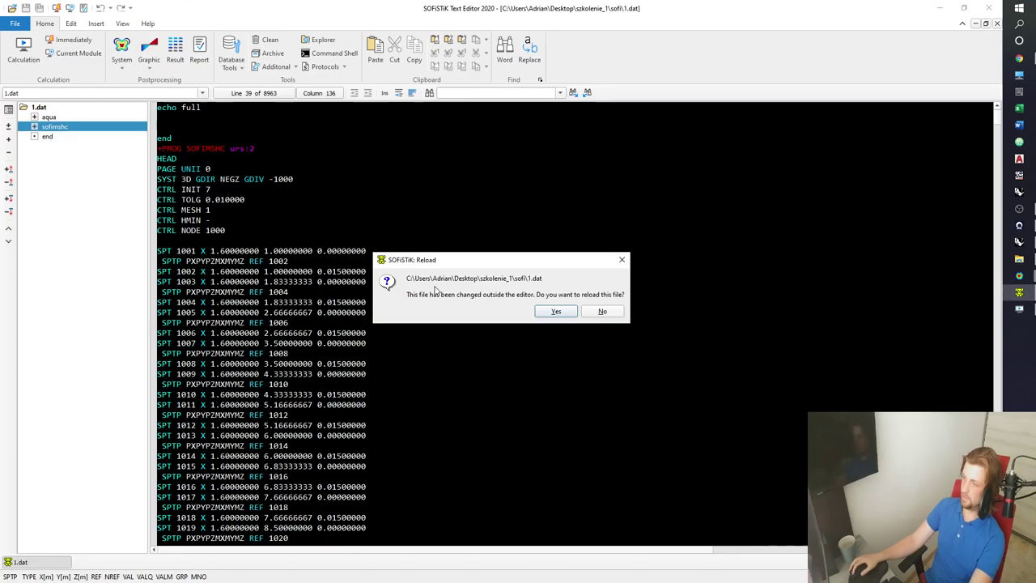
pyautogui.click(553, 313)
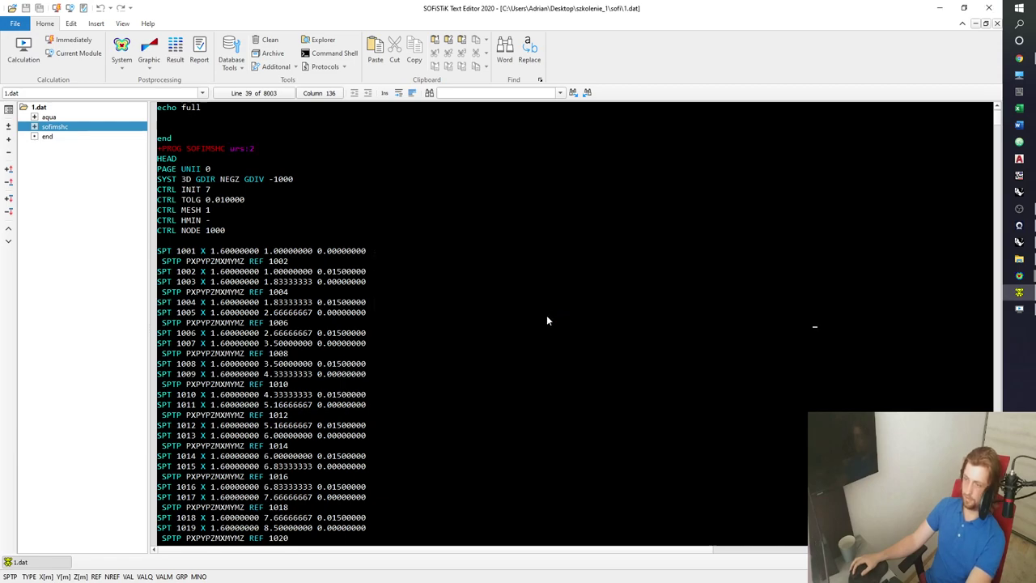
pyautogui.press('F5')
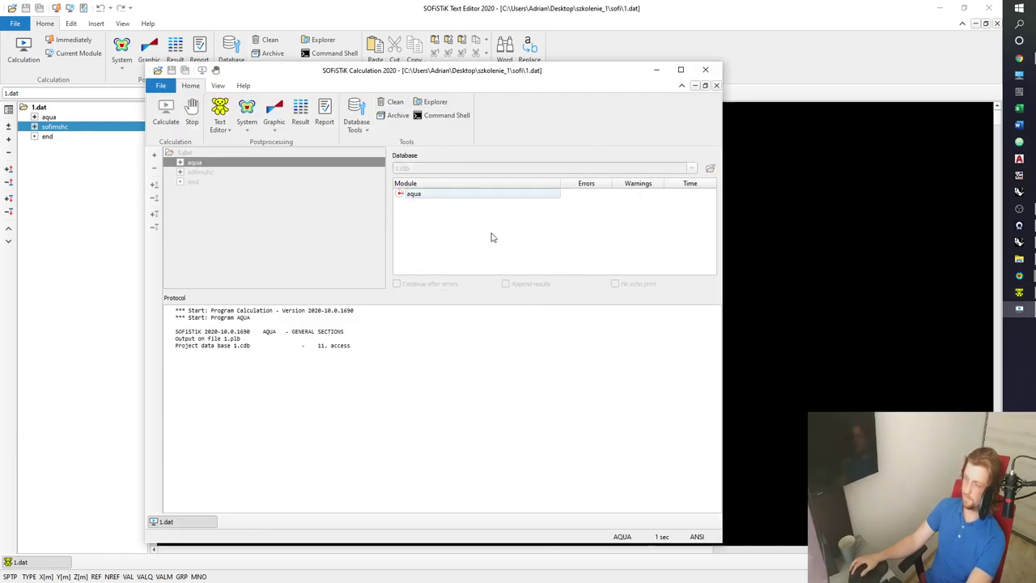
# Open the system visualization and examine the deck mesh produced by the changed n3 and n5 divisions
pyautogui.click(258, 111)
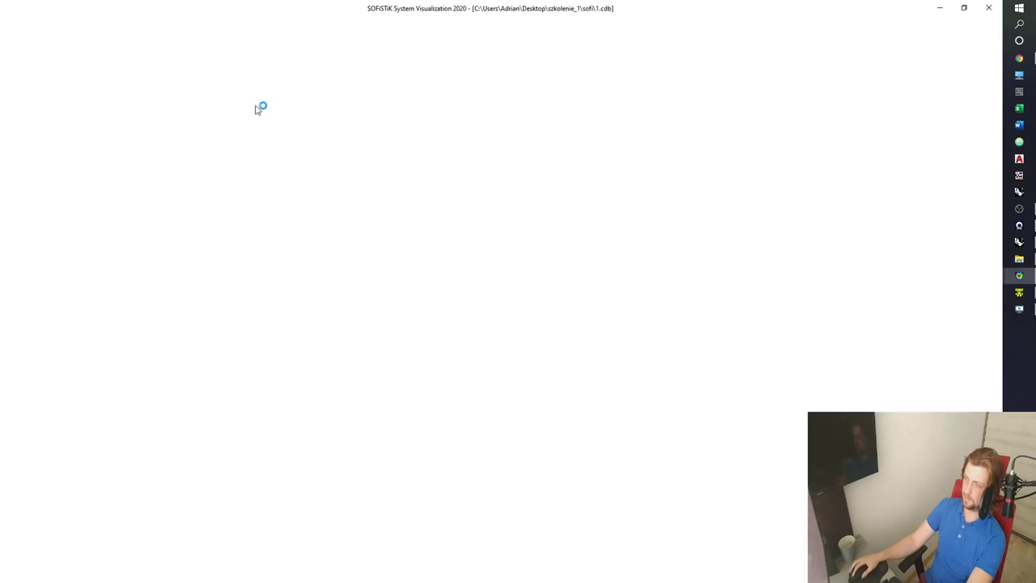
pyautogui.moveTo(480, 299); pyautogui.dragTo(571, 378)
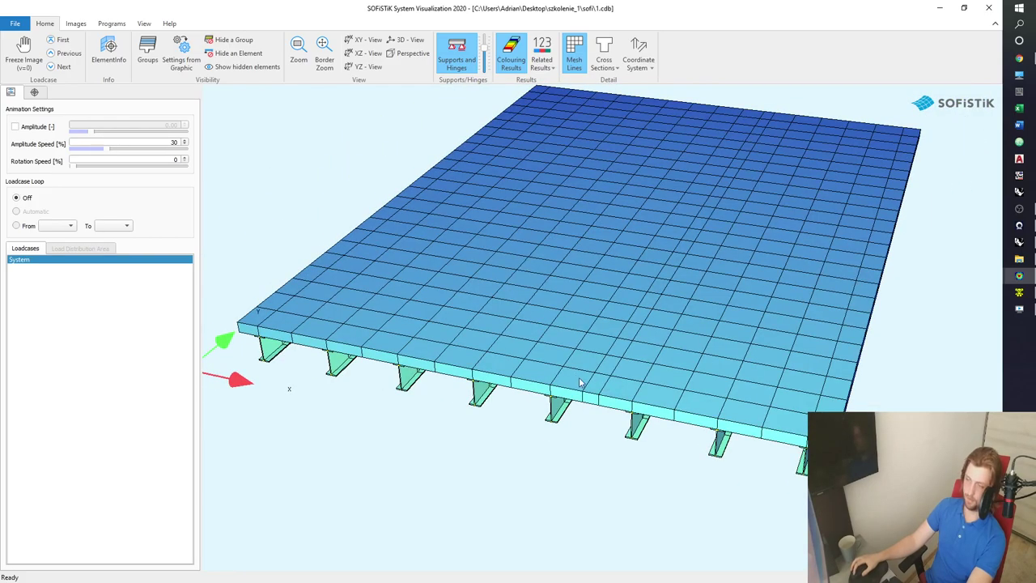
pyautogui.click(939, 8)
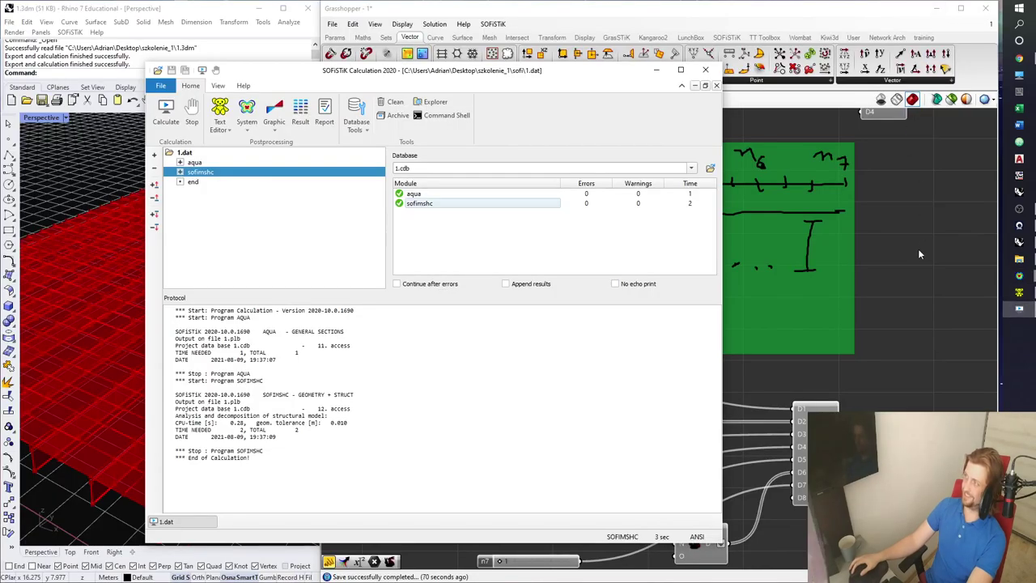
# In Grasshopper, raise the second slider set's Beam's spacing 1 to about 4.017 m and inspect the Rhino preview
pyautogui.click(919, 251)
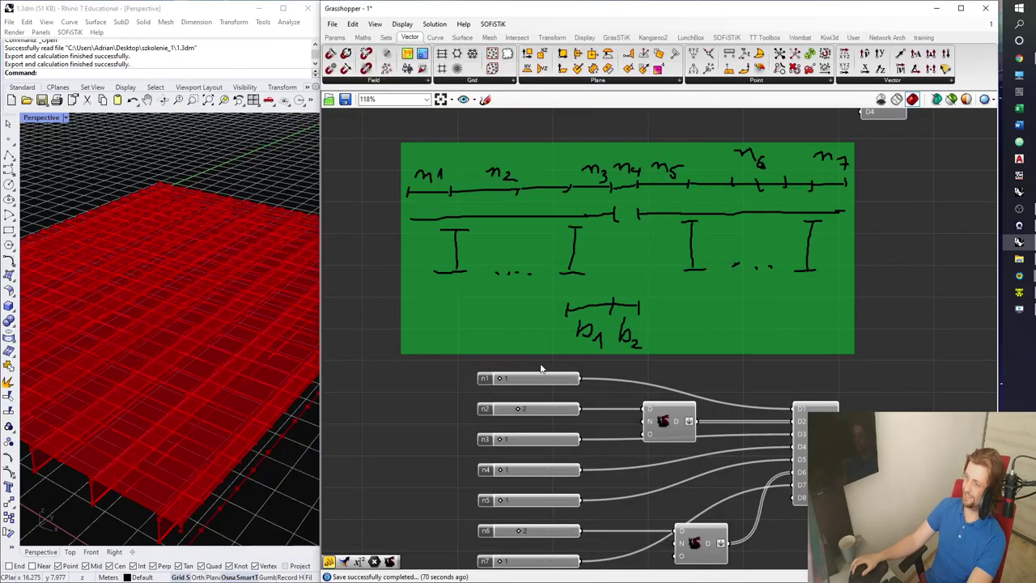
pyautogui.moveTo(539, 365); pyautogui.dragTo(627, 360, button='right')
pyautogui.scroll(-4, 626, 359)
pyautogui.moveTo(576, 164); pyautogui.dragTo(566, 424, button='right')
pyautogui.scroll(2, 621, 388)
pyautogui.scroll(4, 621, 389)
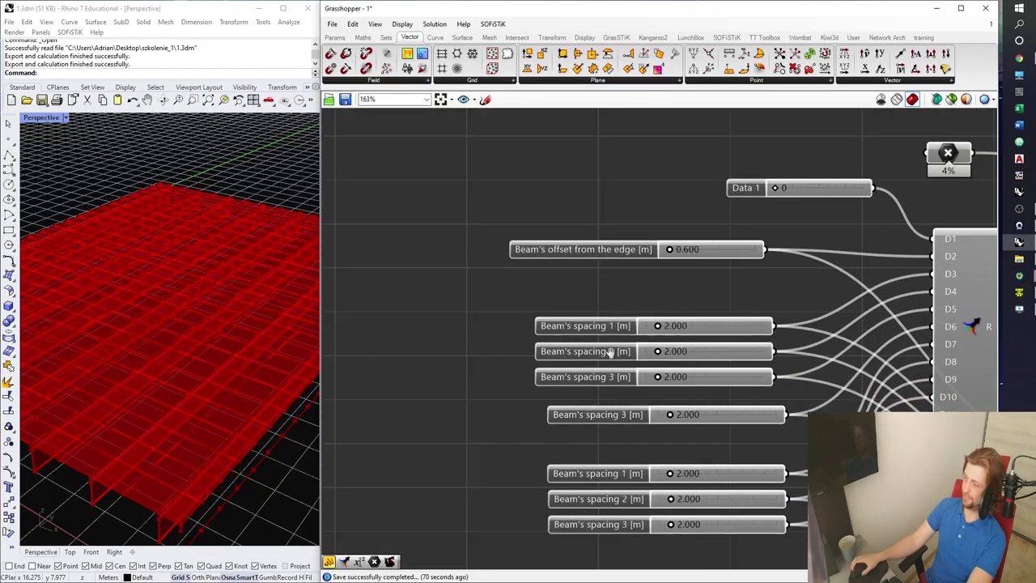
pyautogui.moveTo(595, 421); pyautogui.dragTo(606, 421)
pyautogui.moveTo(105, 386); pyautogui.dragTo(191, 398, button='right')
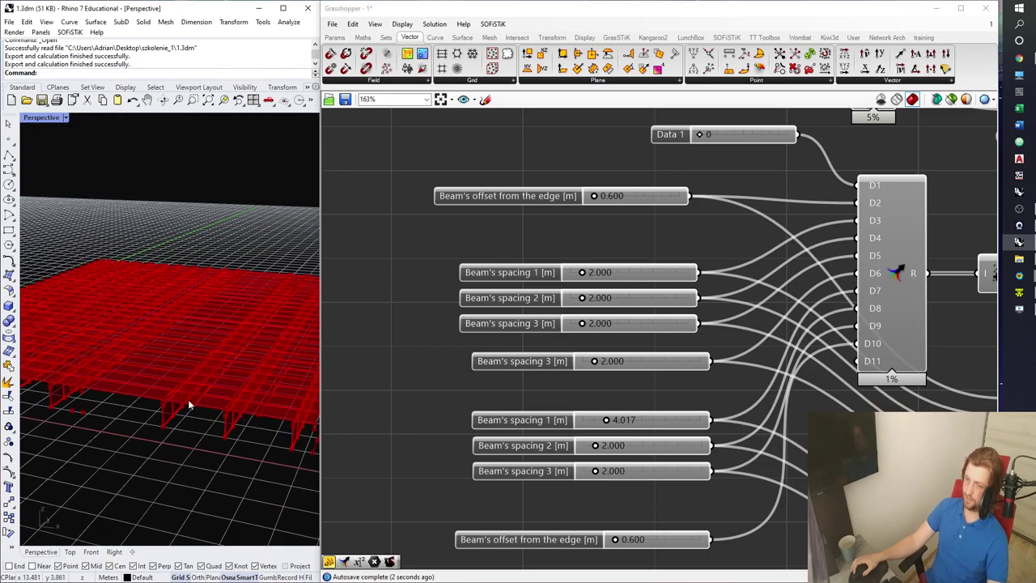
# Reload 1.dat in the SOFiSTiK Text Editor with the widened beam spacing and recalculate it
pyautogui.click(1019, 293)
pyautogui.click(555, 311)
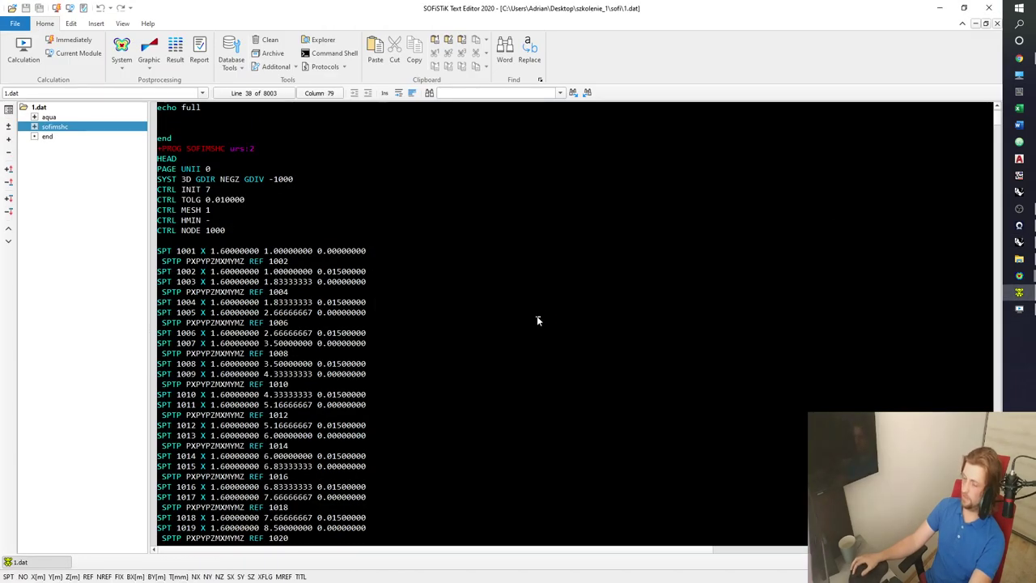
pyautogui.press('F5')
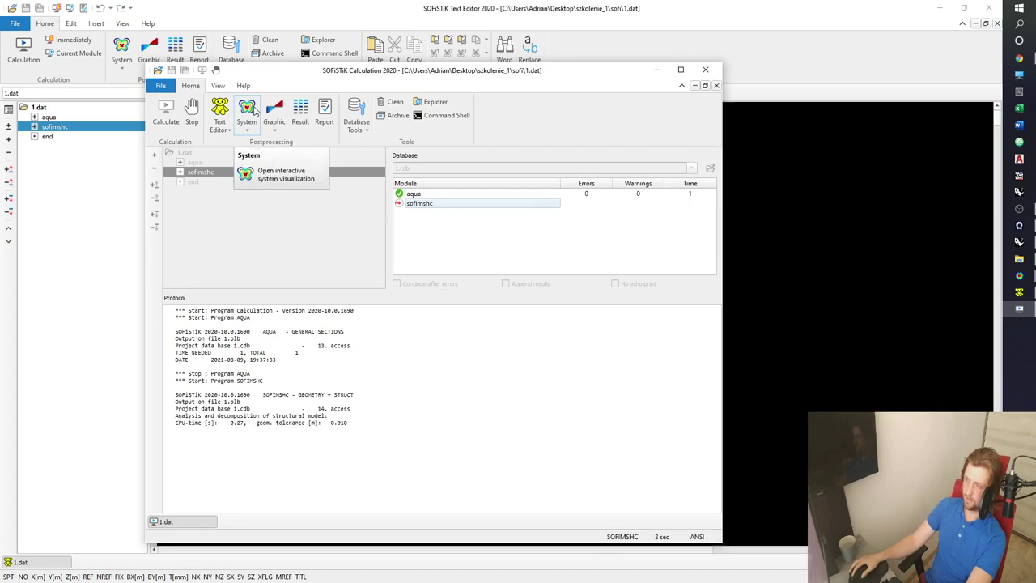
# Open the system visualization and examine the widened beam bay from above and from below the deck
pyautogui.click(254, 112)
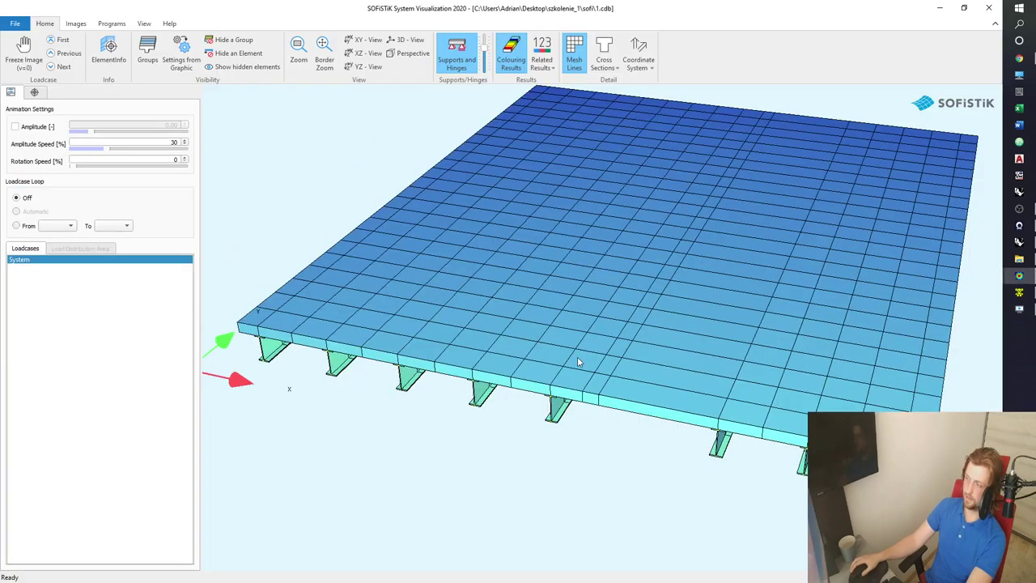
pyautogui.scroll(-2, 578, 358)
pyautogui.moveTo(602, 400); pyautogui.dragTo(613, 254)
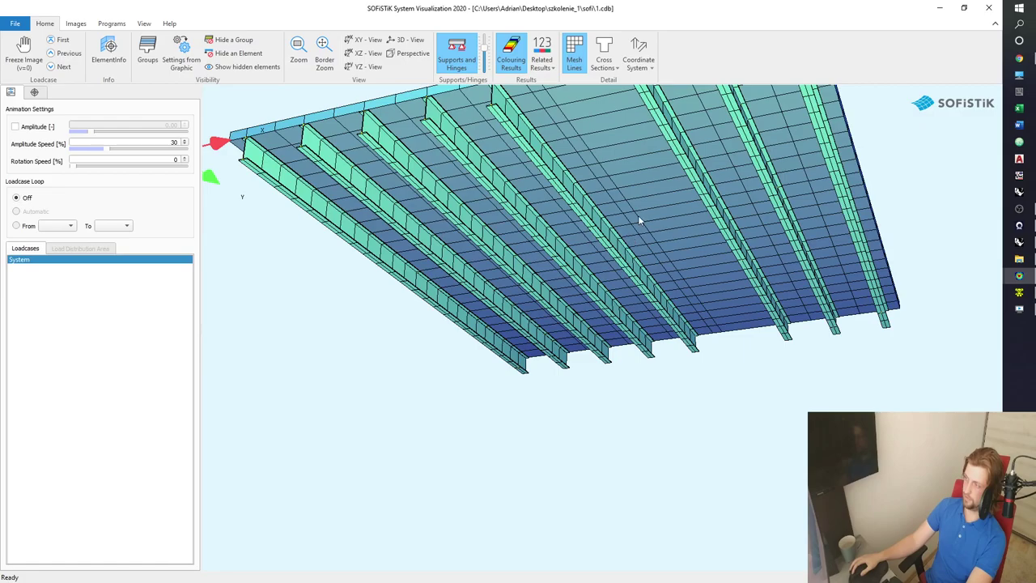
pyautogui.moveTo(641, 219); pyautogui.dragTo(678, 283)
pyautogui.click(937, 9)
pyautogui.click(939, 9)
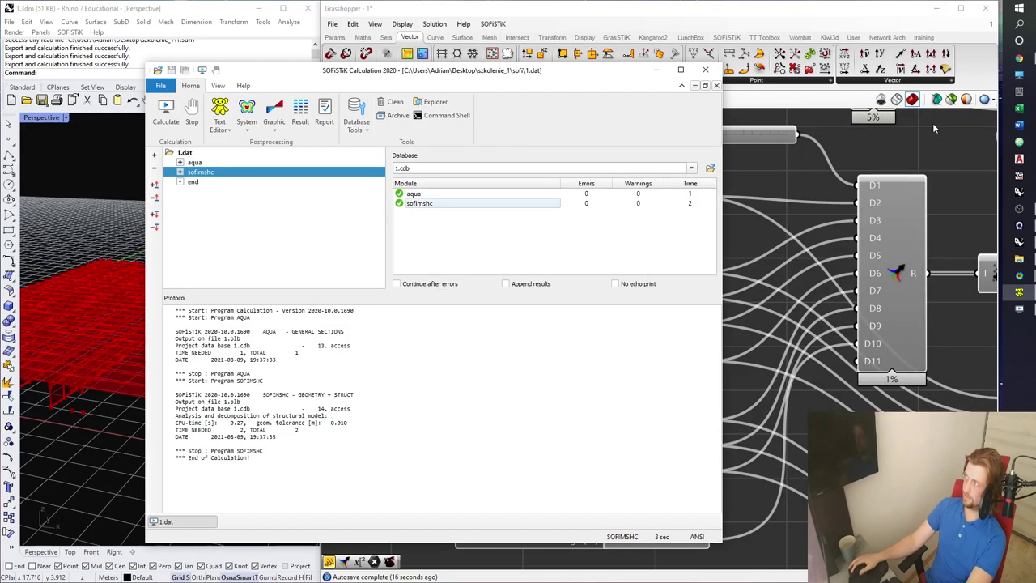
# Return to Grasshopper, set the second slider set's Beam's spacing 1 to 2 m, and save the definition
pyautogui.click(778, 162)
pyautogui.write('2')
pyautogui.press('Return')
pyautogui.scroll(-4, 664, 447)
pyautogui.moveTo(682, 460); pyautogui.dragTo(602, 285, button='right')
pyautogui.moveTo(601, 411); pyautogui.dragTo(616, 207, button='right')
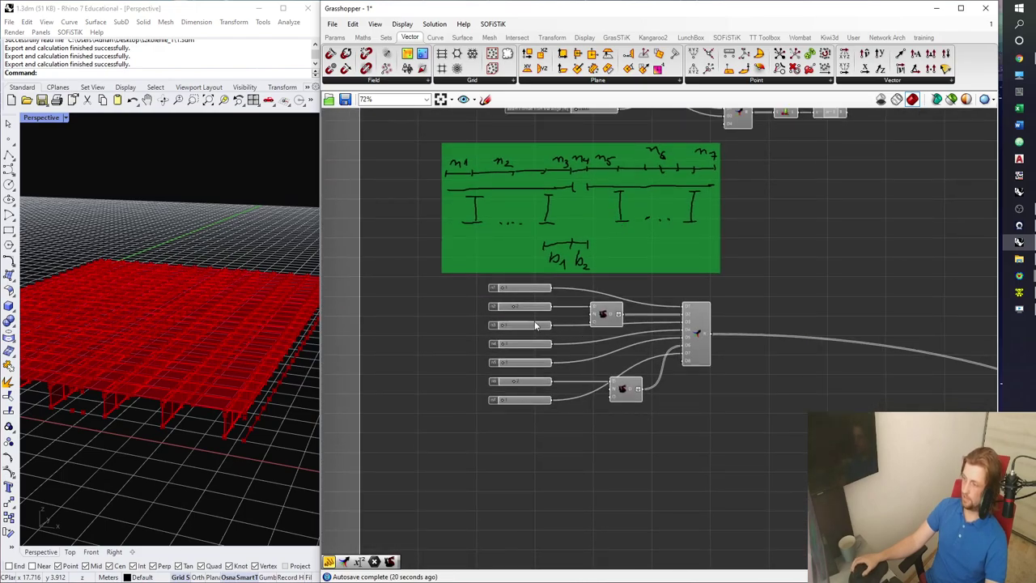
pyautogui.scroll(4, 521, 341)
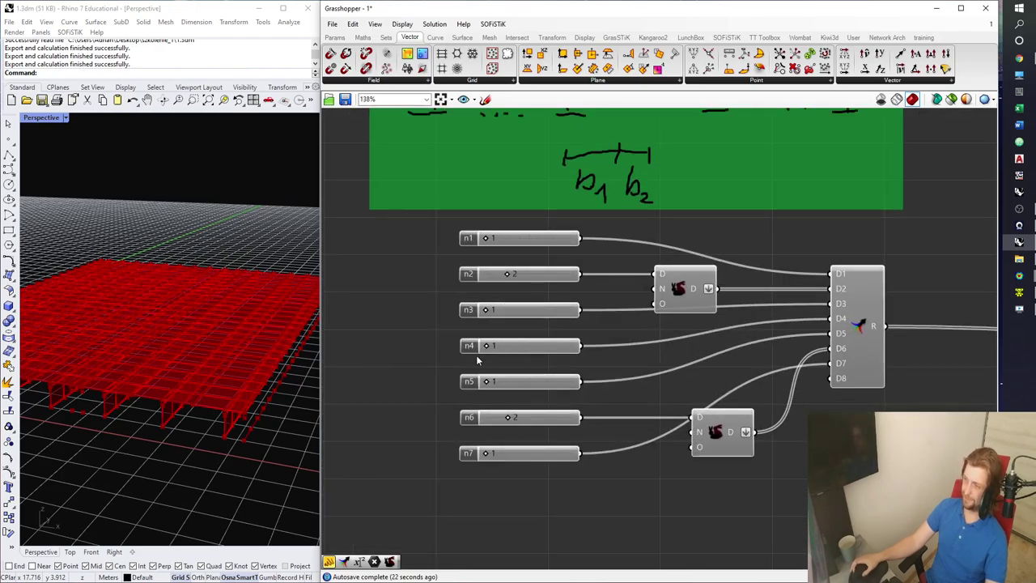
pyautogui.moveTo(247, 364); pyautogui.dragTo(117, 351, button='right')
pyautogui.scroll(3, 108, 331)
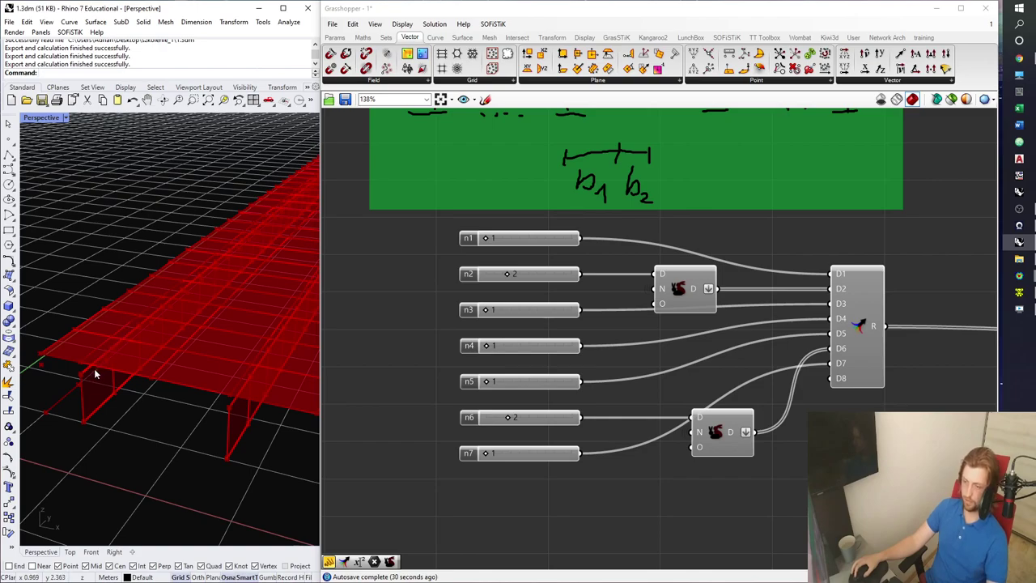
pyautogui.scroll(-6, 640, 384)
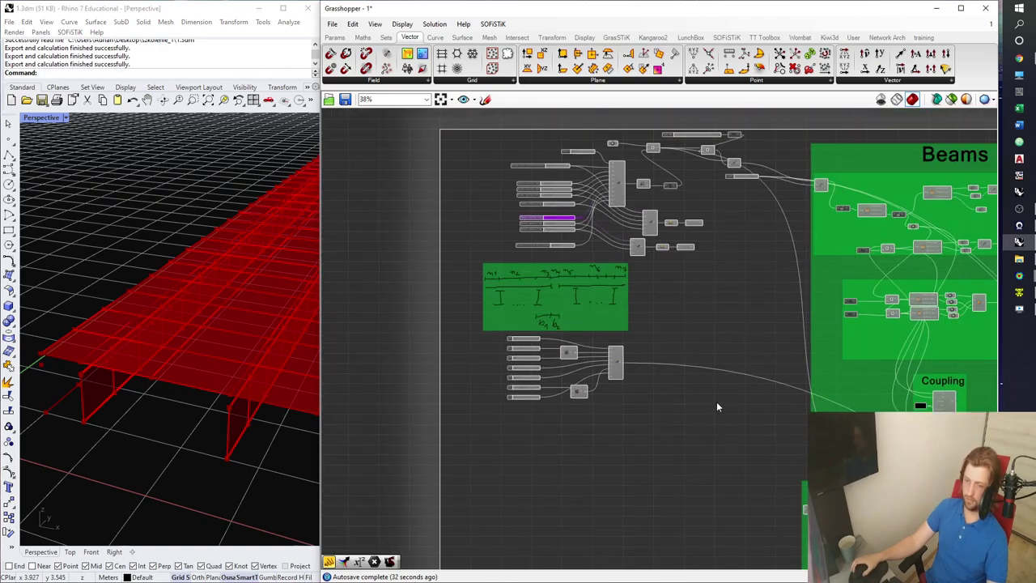
pyautogui.moveTo(878, 438); pyautogui.dragTo(736, 382, button='right')
pyautogui.moveTo(825, 392); pyautogui.dragTo(557, 331, button='right')
pyautogui.moveTo(637, 326); pyautogui.dragTo(679, 345, button='right')
pyautogui.hotkey('ctrl', 's')
# Select the Line component feeding the deck's list-splitting component and examine its lines in the Rhino viewport
pyautogui.moveTo(519, 199); pyautogui.dragTo(641, 264, button='right')
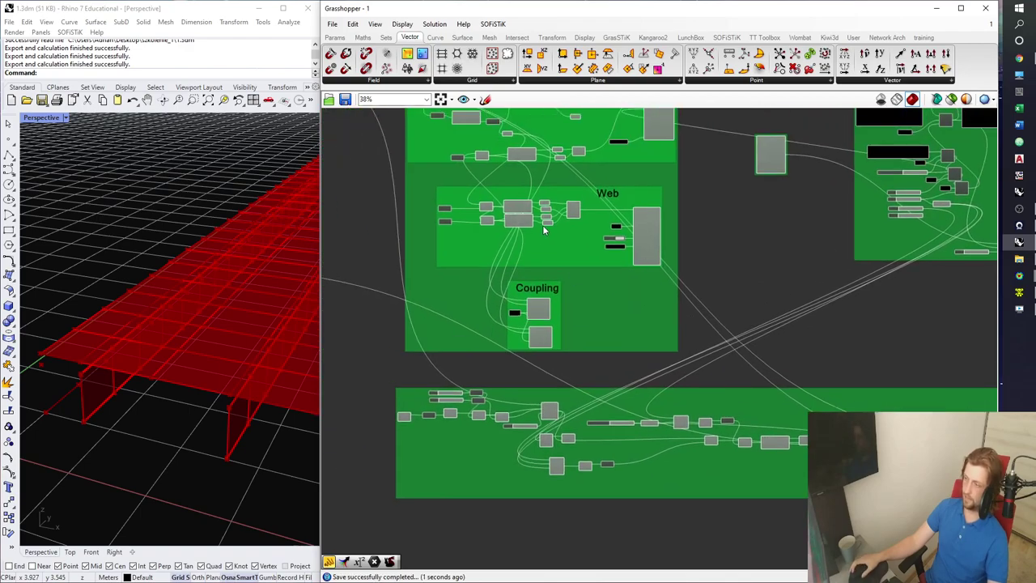
pyautogui.scroll(7, 551, 331)
pyautogui.click(540, 318)
pyautogui.scroll(-6, 212, 355)
pyautogui.keyDown('shift'); pyautogui.moveTo(212, 355); pyautogui.dragTo(125, 353, button='right'); pyautogui.keyUp('shift')
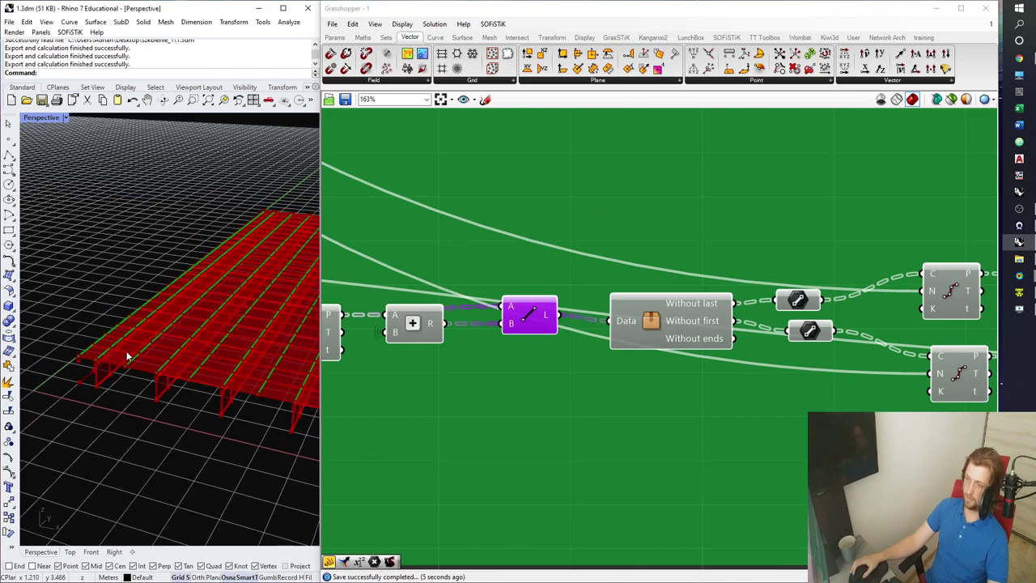
pyautogui.moveTo(593, 369); pyautogui.dragTo(478, 360, button='right')
pyautogui.moveTo(238, 358); pyautogui.dragTo(123, 356, button='right')
pyautogui.moveTo(449, 342); pyautogui.dragTo(571, 337, button='right')
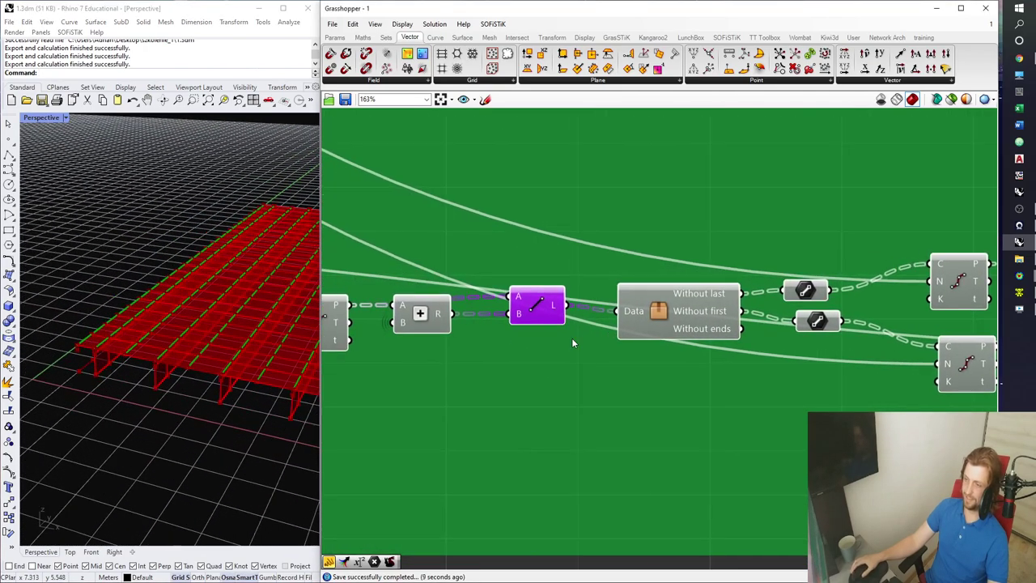
pyautogui.scroll(-3, 497, 348)
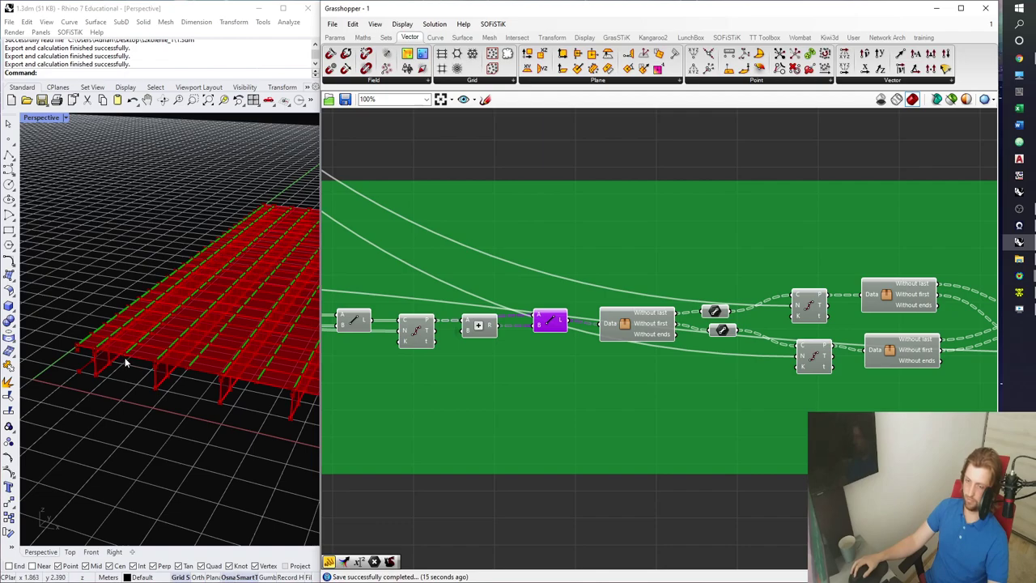
pyautogui.moveTo(420, 364); pyautogui.dragTo(591, 376, button='right')
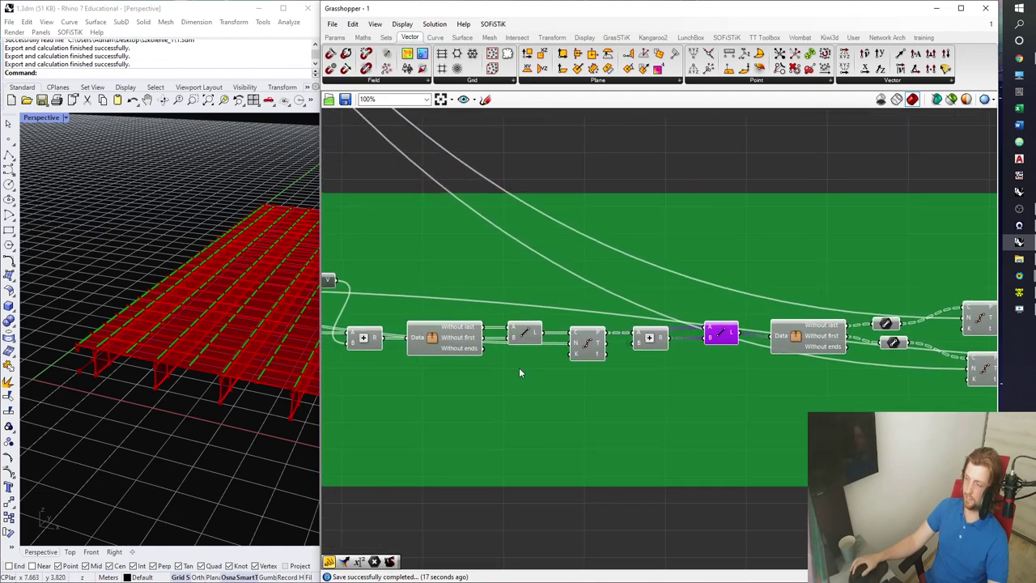
# Select the Addition component that applies the Z vector and examine its points along the deck edge in Rhino
pyautogui.moveTo(414, 343); pyautogui.dragTo(517, 346, button='right')
pyautogui.click(467, 341)
pyautogui.moveTo(268, 344); pyautogui.dragTo(202, 362, button='right')
pyautogui.scroll(2, 491, 351)
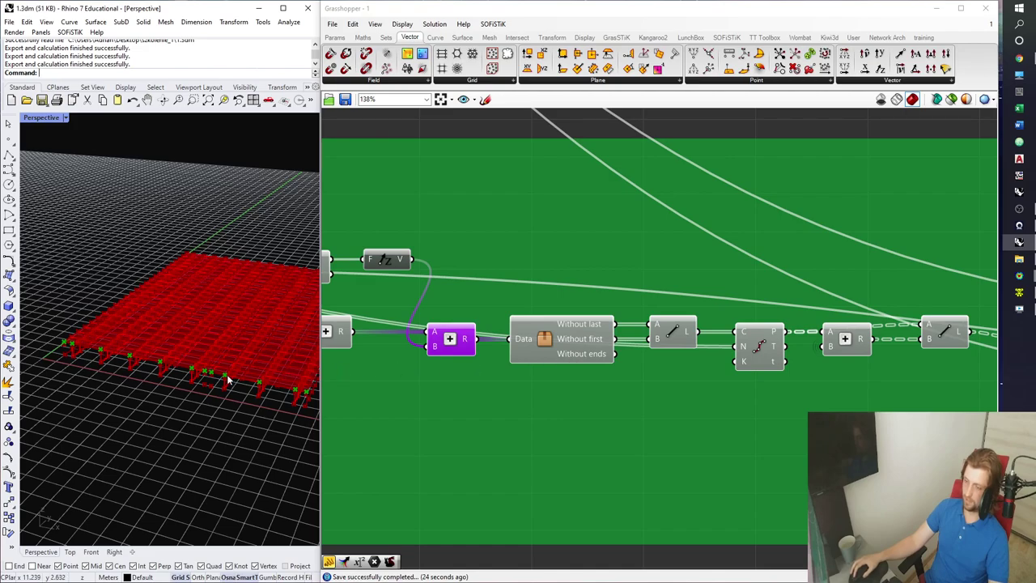
pyautogui.moveTo(228, 381); pyautogui.dragTo(225, 382, button='right')
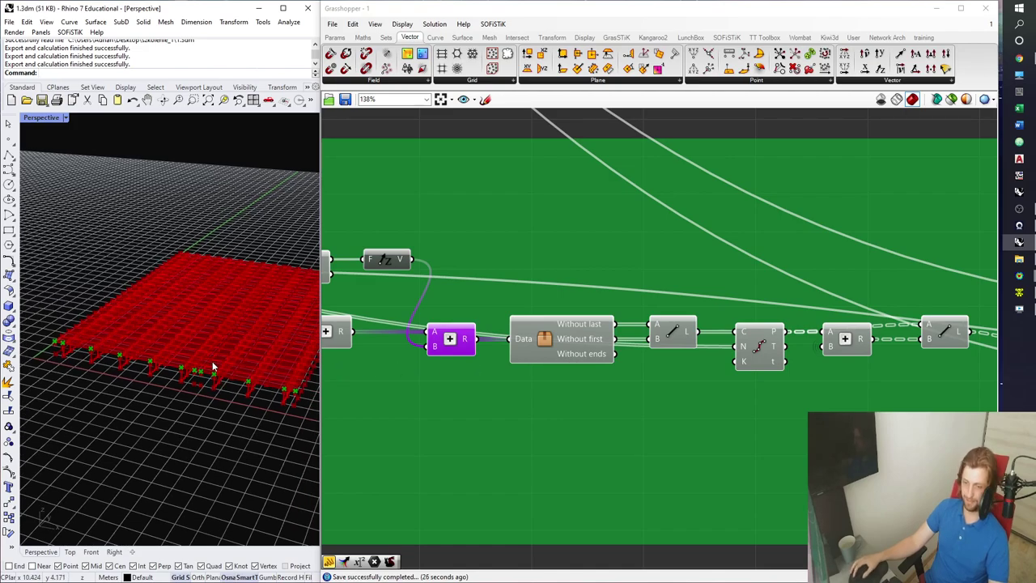
pyautogui.scroll(6, 194, 373)
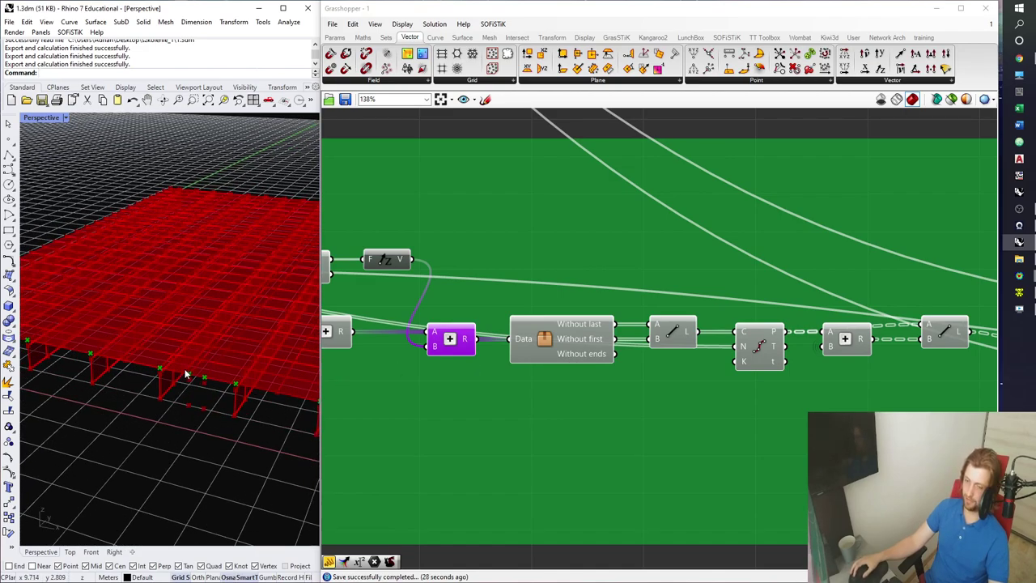
pyautogui.scroll(-3, 471, 373)
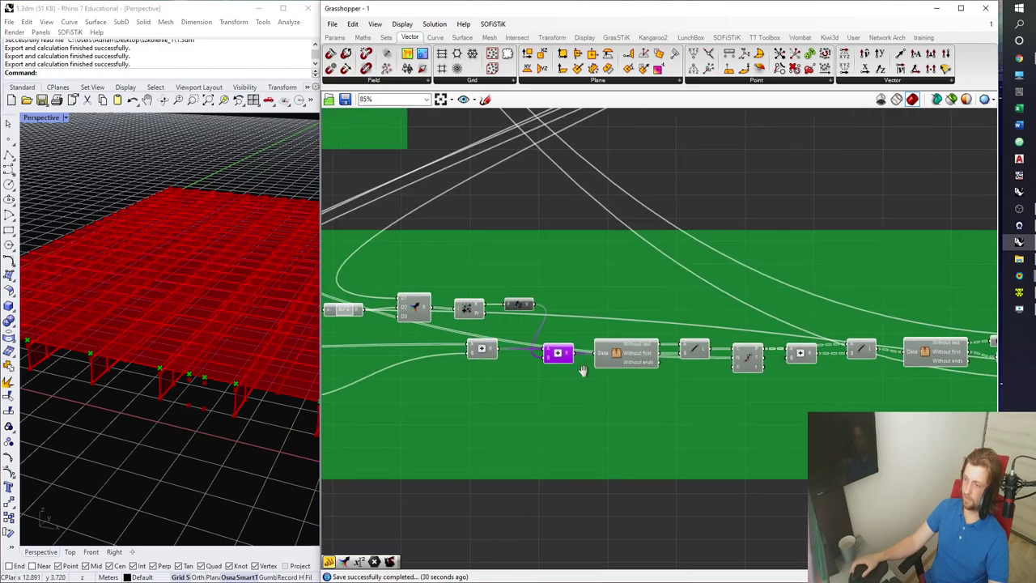
# Duplicate the Addition component that applies the b1 X vector and place the copy below the original components
pyautogui.scroll(-2, 578, 370)
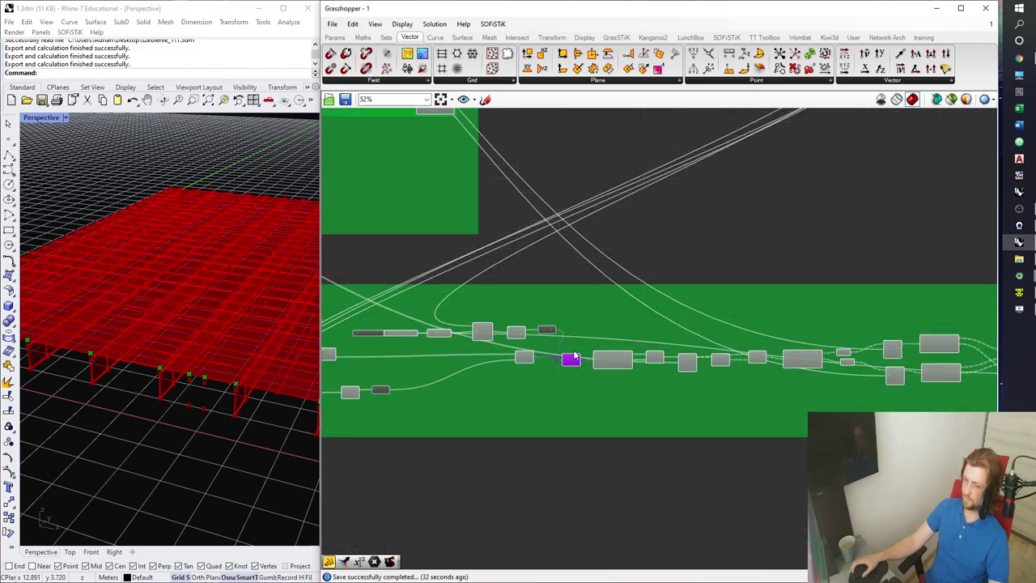
pyautogui.scroll(1, 580, 357)
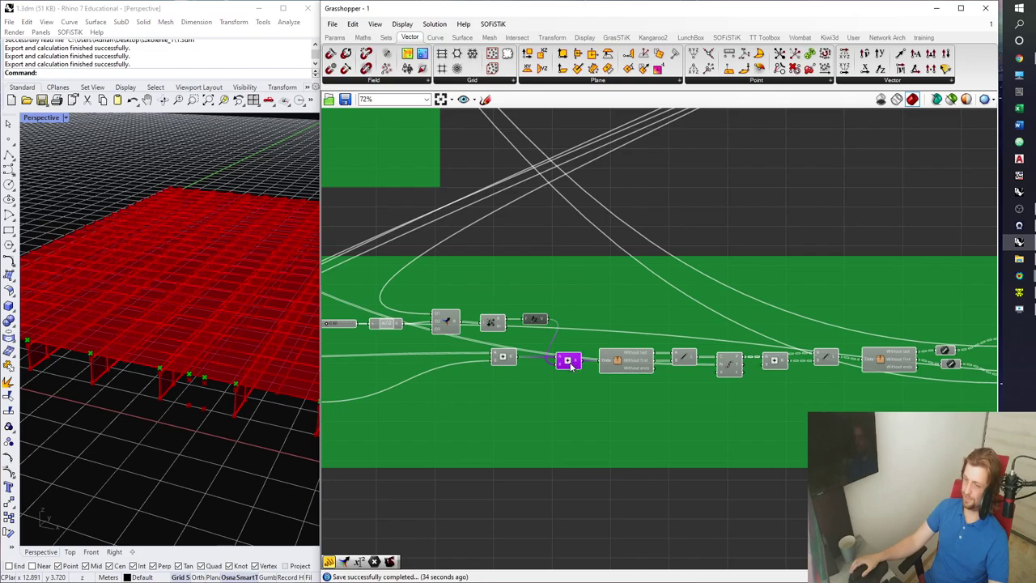
pyautogui.scroll(-3, 571, 366)
pyautogui.moveTo(506, 335); pyautogui.dragTo(605, 363, button='right')
pyautogui.moveTo(388, 371); pyautogui.dragTo(579, 372, button='right')
pyautogui.scroll(5, 603, 370)
pyautogui.click(531, 364)
pyautogui.click(619, 372)
pyautogui.scroll(2, 580, 373)
pyautogui.hotkey('ctrl', 'c')
pyautogui.hotkey('ctrl', 'v')
pyautogui.moveTo(567, 371); pyautogui.dragTo(569, 482)
pyautogui.moveTo(569, 477); pyautogui.dragTo(561, 424, button='right')
pyautogui.moveTo(564, 428); pyautogui.dragTo(571, 483)
# Select the b1 and b2 Addition components and the b1 copy in turn, and compare their points near the beam in Rhino
pyautogui.click(551, 310)
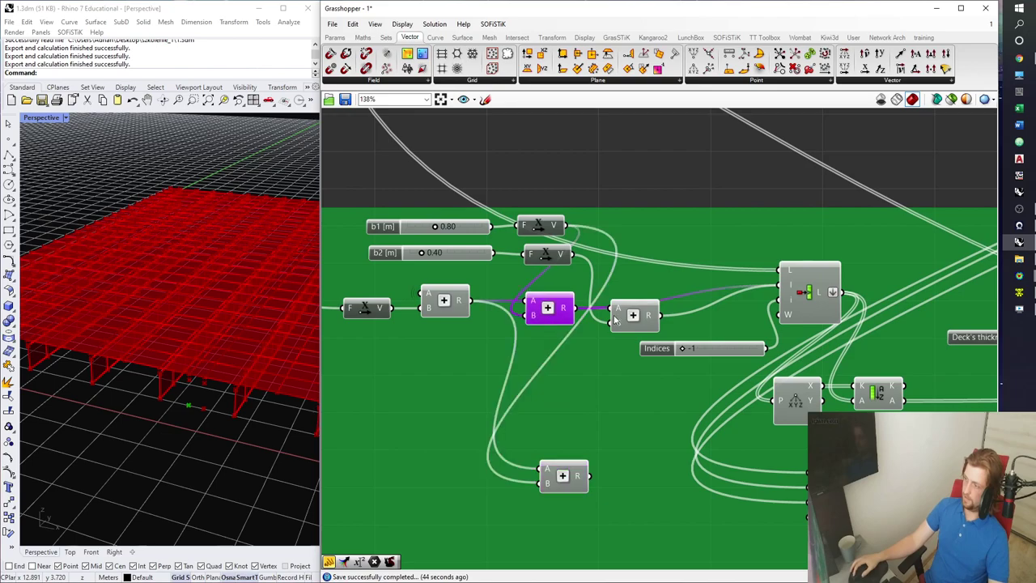
pyautogui.click(636, 315)
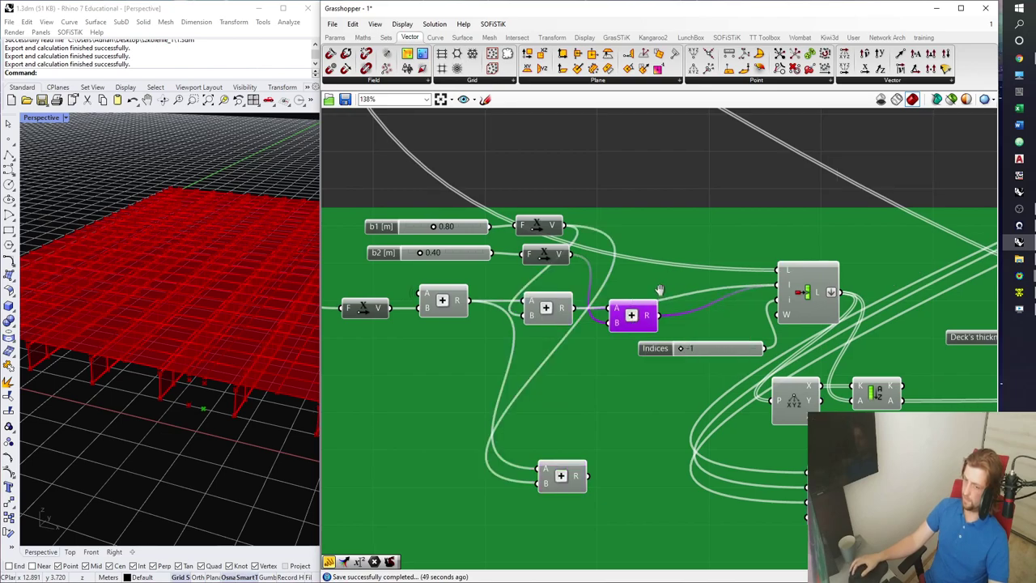
pyautogui.moveTo(662, 288); pyautogui.dragTo(625, 310, button='right')
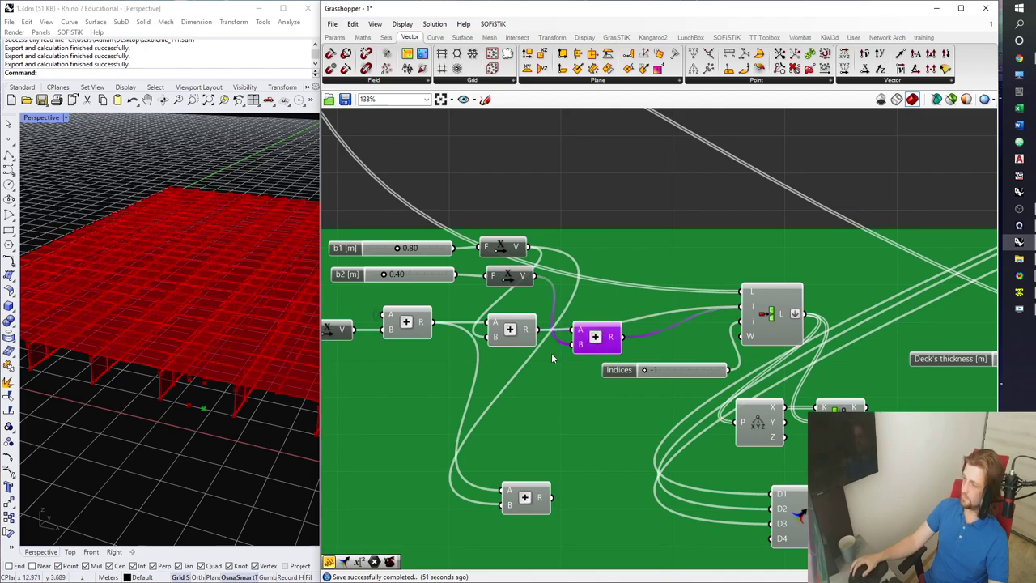
pyautogui.click(518, 332)
pyautogui.moveTo(525, 332); pyautogui.dragTo(529, 297, button='right')
pyautogui.click(526, 463)
pyautogui.moveTo(527, 463); pyautogui.dragTo(517, 421)
pyautogui.scroll(5, 180, 395)
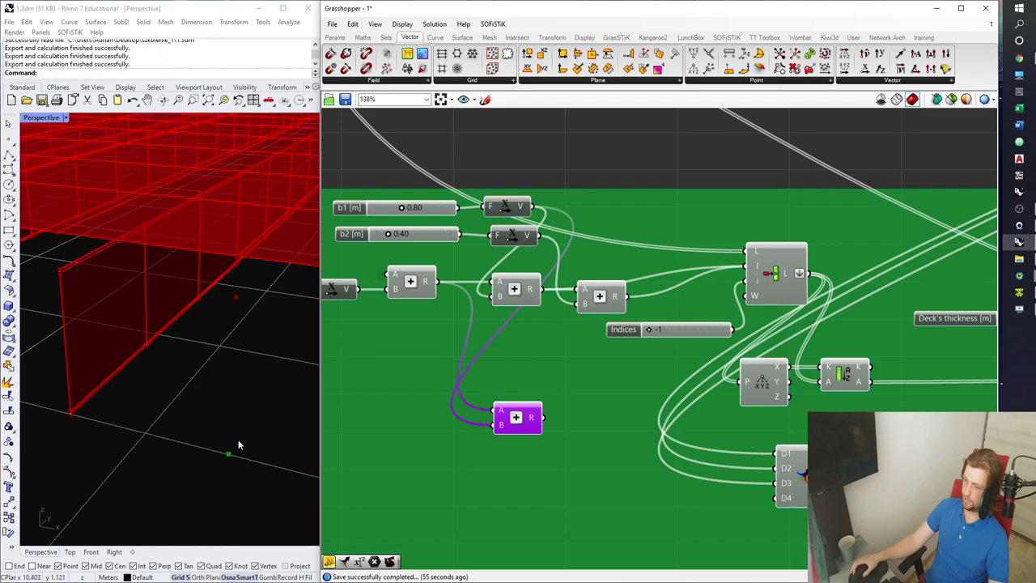
pyautogui.moveTo(241, 273); pyautogui.dragTo(241, 305, button='right')
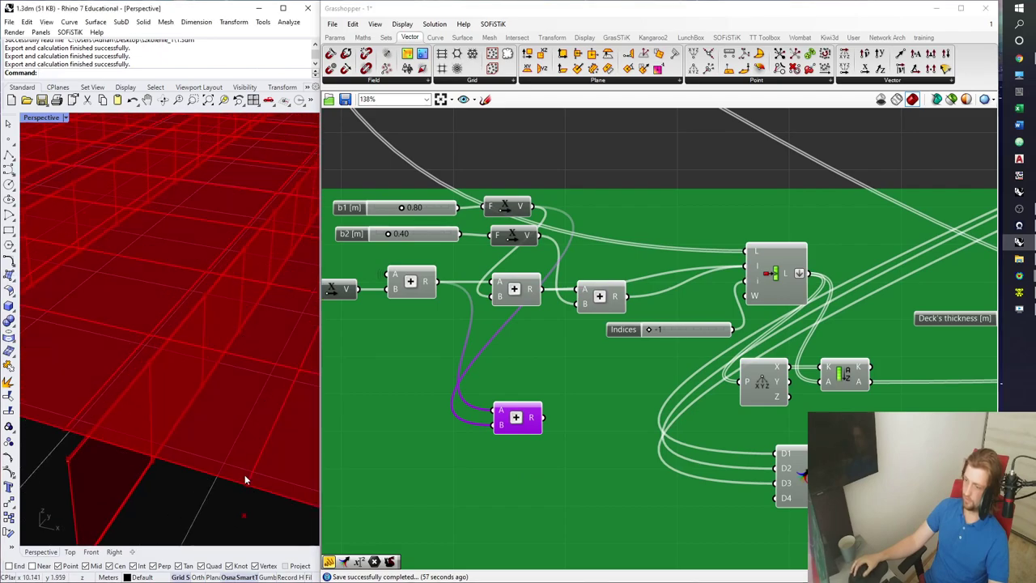
pyautogui.scroll(-5, 251, 480)
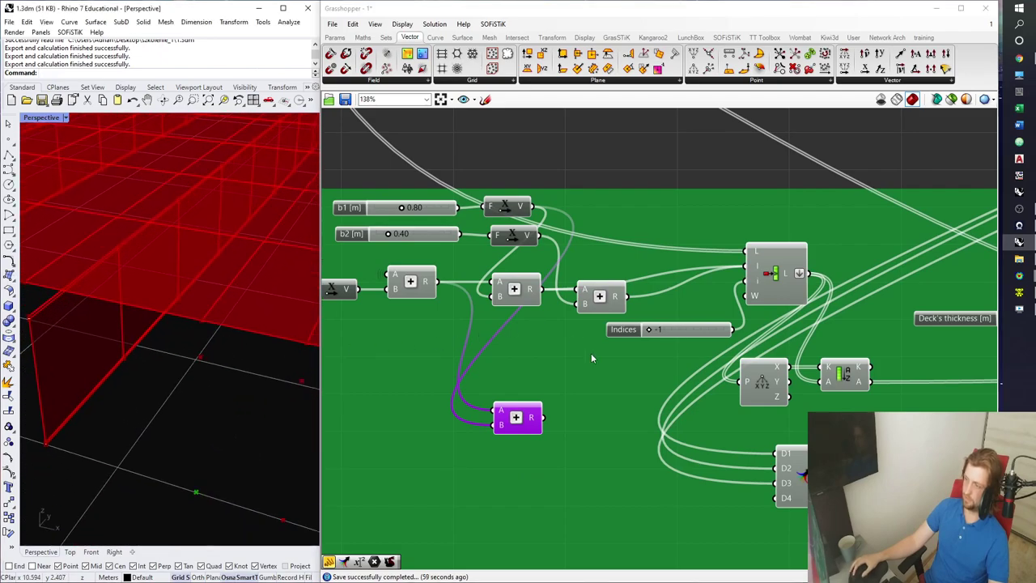
# Select the two consecutive Addition components ahead of the list-splitting component and compare their points at the deck edge
pyautogui.scroll(-3, 678, 333)
pyautogui.moveTo(740, 369); pyautogui.dragTo(662, 343, button='right')
pyautogui.moveTo(803, 344); pyautogui.dragTo(721, 361, button='right')
pyautogui.moveTo(801, 337); pyautogui.dragTo(765, 338, button='right')
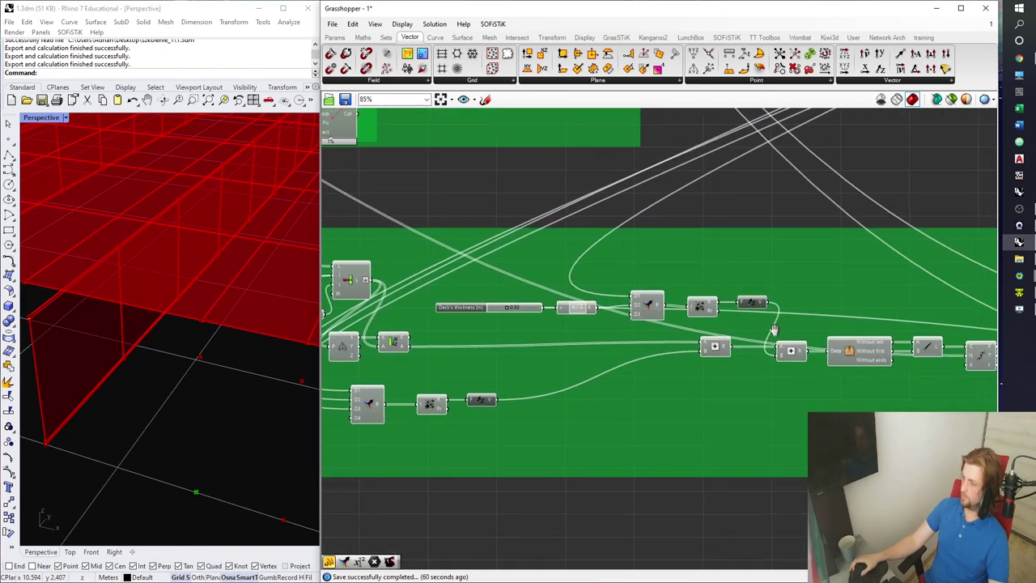
pyautogui.click(712, 348)
pyautogui.click(789, 351)
pyautogui.click(715, 348)
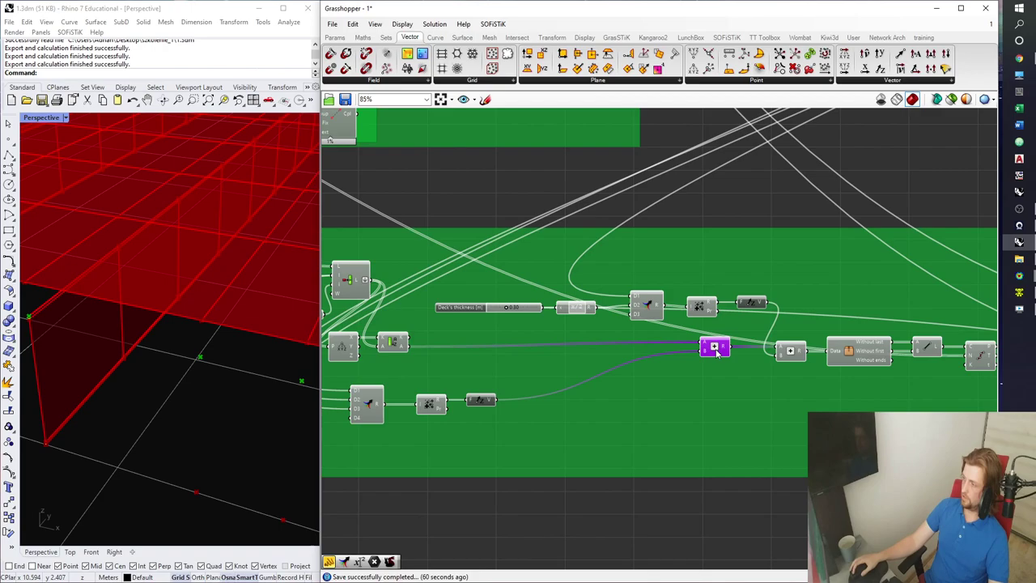
pyautogui.scroll(2, 714, 349)
pyautogui.click(762, 289)
pyautogui.hotkey('ctrl', 'v')
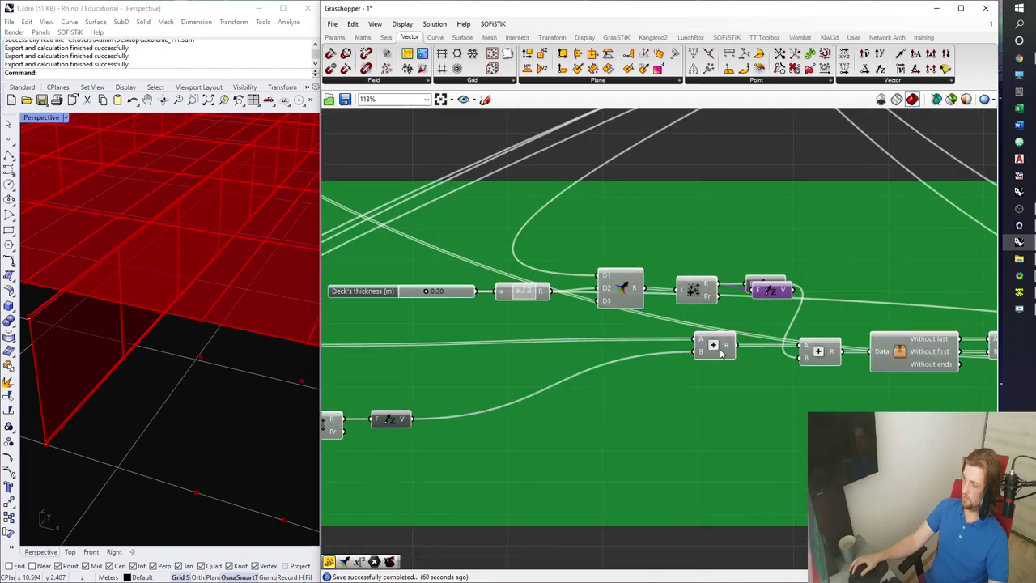
pyautogui.hotkey('ctrl', 'z')
# Duplicate the first deck-level Addition component and wire both Unit Z vectors into the copy to sum the vertical offsets
pyautogui.click(718, 347)
pyautogui.hotkey('ctrl', 'c')
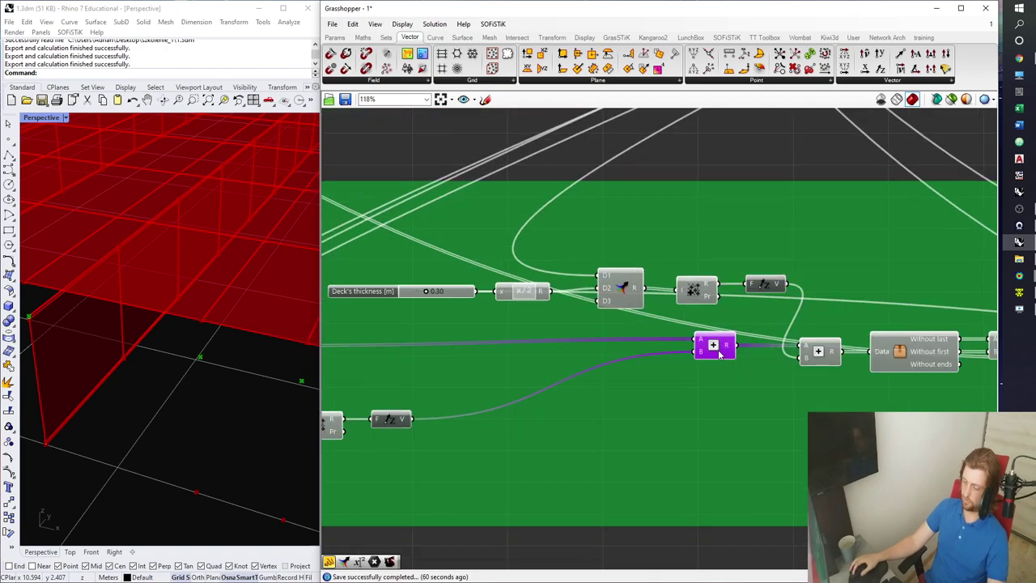
pyautogui.hotkey('ctrl', 'v')
pyautogui.moveTo(719, 353); pyautogui.dragTo(600, 420)
pyautogui.moveTo(421, 419); pyautogui.dragTo(639, 417)
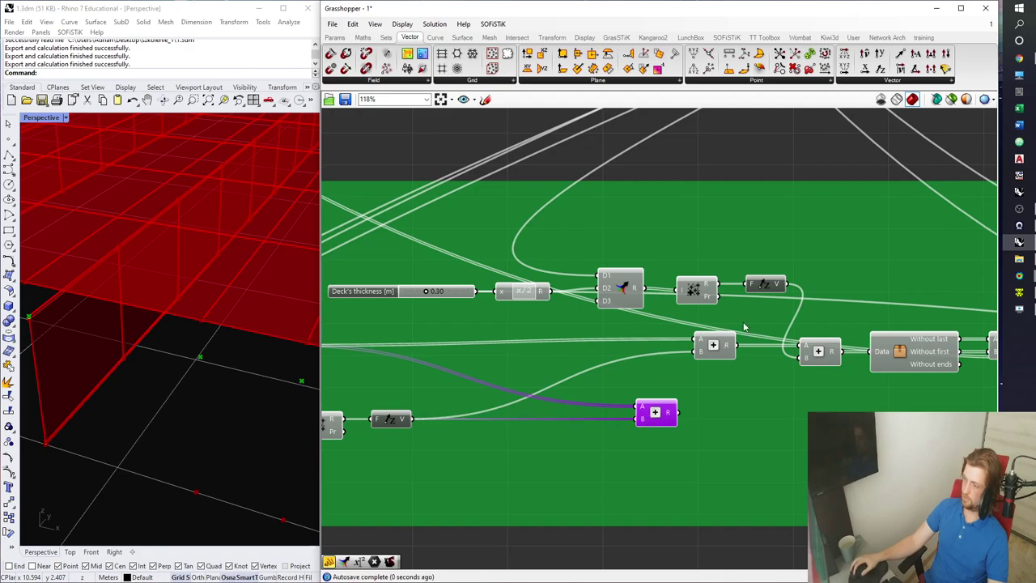
pyautogui.moveTo(790, 288); pyautogui.dragTo(639, 407)
# Move the Z-offset Addition and the b1 Addition copy together into the empty area below the green group
pyautogui.moveTo(655, 417); pyautogui.dragTo(616, 427)
pyautogui.moveTo(616, 426); pyautogui.dragTo(731, 383, button='right')
pyautogui.scroll(-3, 731, 384)
pyautogui.moveTo(731, 384); pyautogui.dragTo(568, 486)
pyautogui.moveTo(436, 391); pyautogui.dragTo(511, 367, button='right')
pyautogui.moveTo(426, 332); pyautogui.dragTo(671, 481)
pyautogui.moveTo(655, 443); pyautogui.dragTo(656, 450)
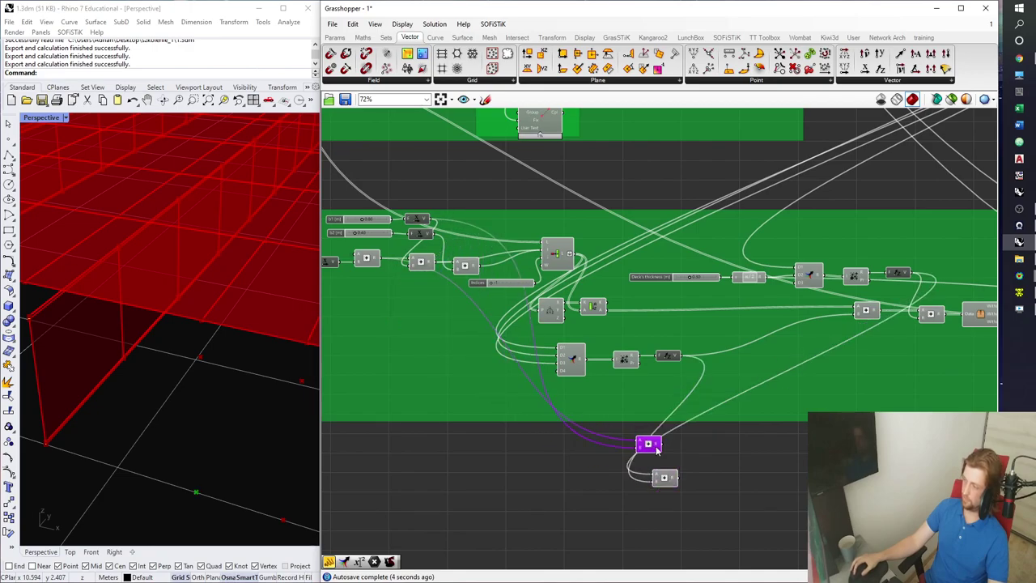
# Sum the b1 copy and the Z-offset result in another Addition component, check its point, and space the three components apart
pyautogui.scroll(3, 656, 450)
pyautogui.moveTo(598, 396); pyautogui.dragTo(666, 405)
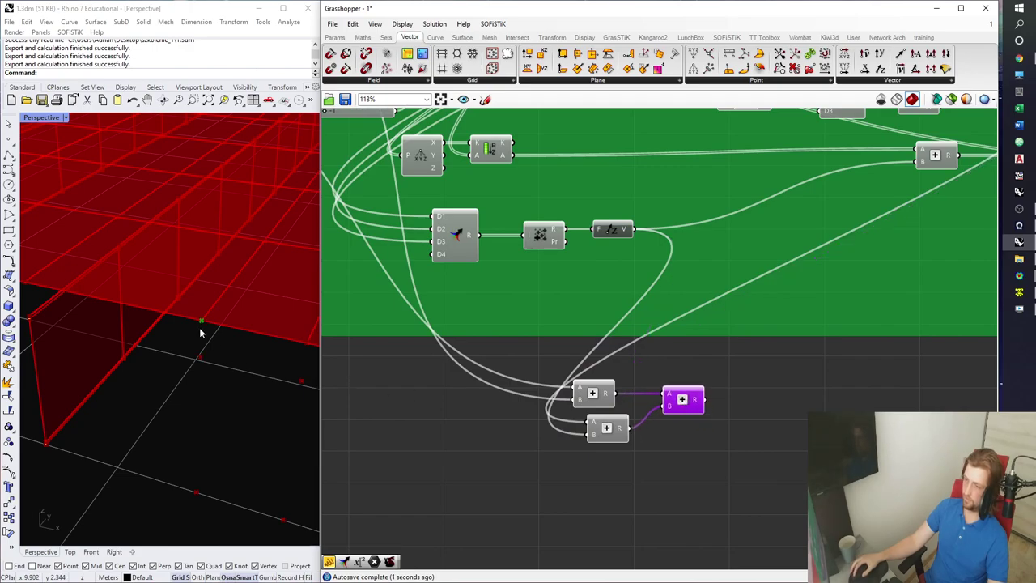
pyautogui.scroll(-3, 575, 395)
pyautogui.scroll(2, 604, 401)
pyautogui.click(587, 385)
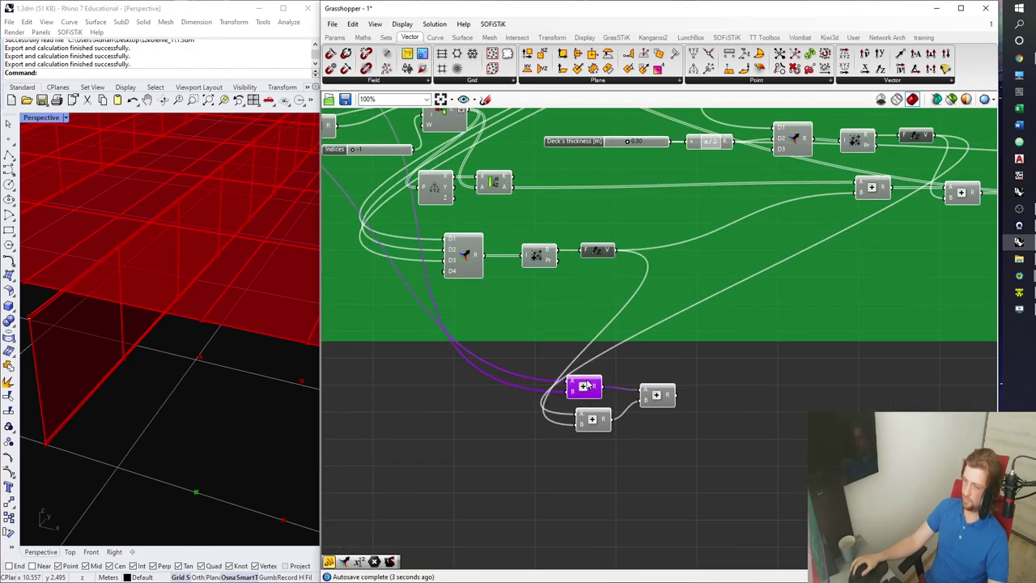
pyautogui.moveTo(655, 395); pyautogui.dragTo(725, 398)
pyautogui.click(586, 385)
pyautogui.moveTo(594, 424); pyautogui.dragTo(572, 462)
pyautogui.click(593, 384)
pyautogui.hotkey('ctrl', 'c')
pyautogui.hotkey('ctrl', 'v')
pyautogui.moveTo(595, 395); pyautogui.dragTo(590, 415)
pyautogui.moveTo(591, 417); pyautogui.dragTo(666, 447, button='right')
pyautogui.moveTo(665, 447); pyautogui.dragTo(654, 450)
pyautogui.press('Delete')
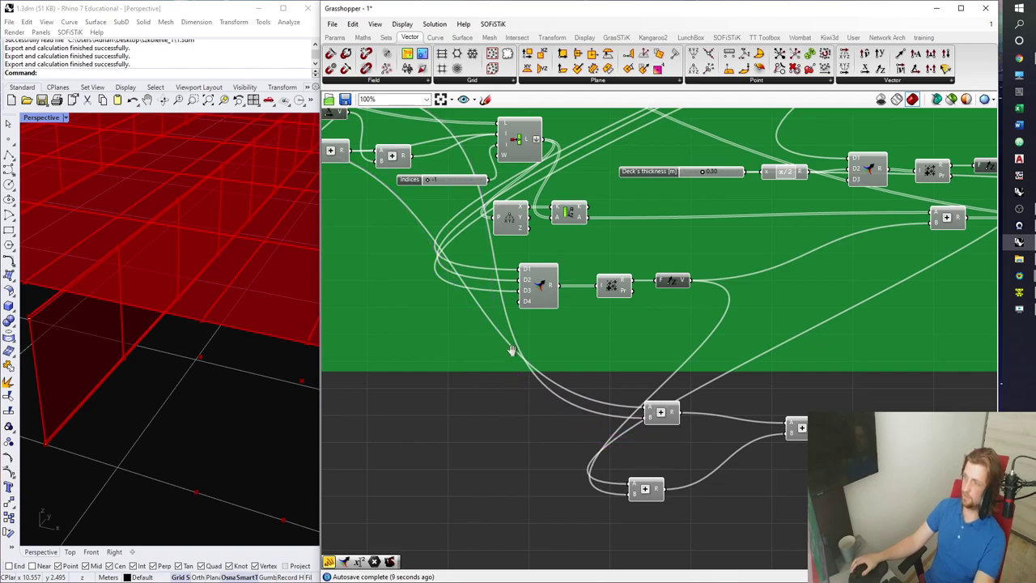
# Duplicate the Addition component that applies the b2 X vector and place the copy directly under the b1 copy
pyautogui.moveTo(499, 349); pyautogui.dragTo(625, 380, button='right')
pyautogui.click(508, 193)
pyautogui.keyDown('shift'); pyautogui.moveTo(301, 505); pyautogui.dragTo(274, 476, button='right'); pyautogui.keyUp('shift')
pyautogui.click(519, 190)
pyautogui.hotkey('ctrl', 'c')
pyautogui.hotkey('ctrl', 'v')
pyautogui.moveTo(523, 197); pyautogui.dragTo(798, 481)
pyautogui.scroll(-1, 783, 464)
pyautogui.moveTo(797, 481); pyautogui.dragTo(617, 379, button='right')
# Add a second result Addition component that sums the b2 copy with the combined Z offset, and check its point in Rhino
pyautogui.scroll(4, 695, 425)
pyautogui.moveTo(853, 356); pyautogui.dragTo(818, 383)
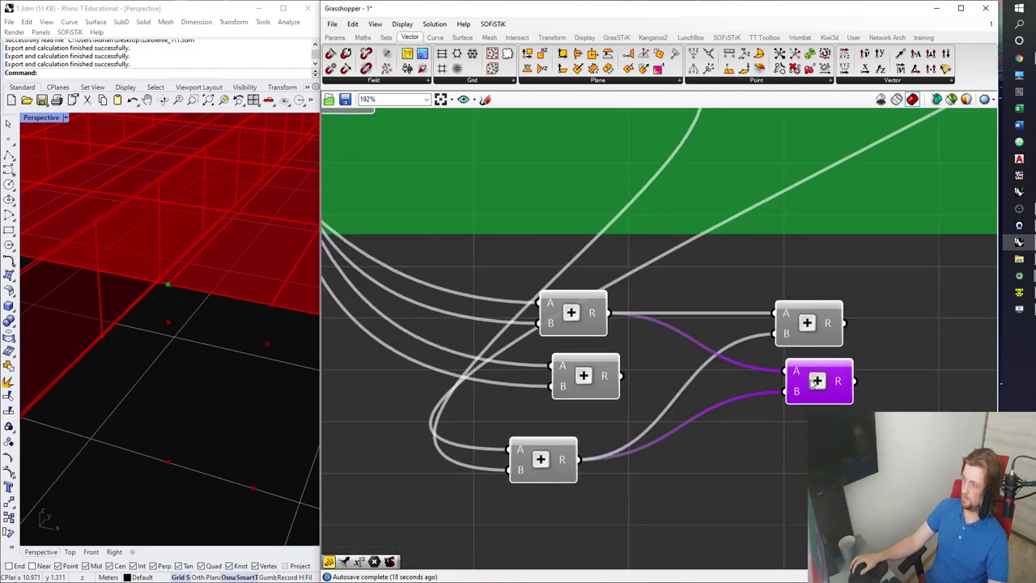
pyautogui.moveTo(622, 376); pyautogui.dragTo(786, 374)
pyautogui.moveTo(821, 383); pyautogui.dragTo(818, 388)
pyautogui.scroll(-8, 159, 356)
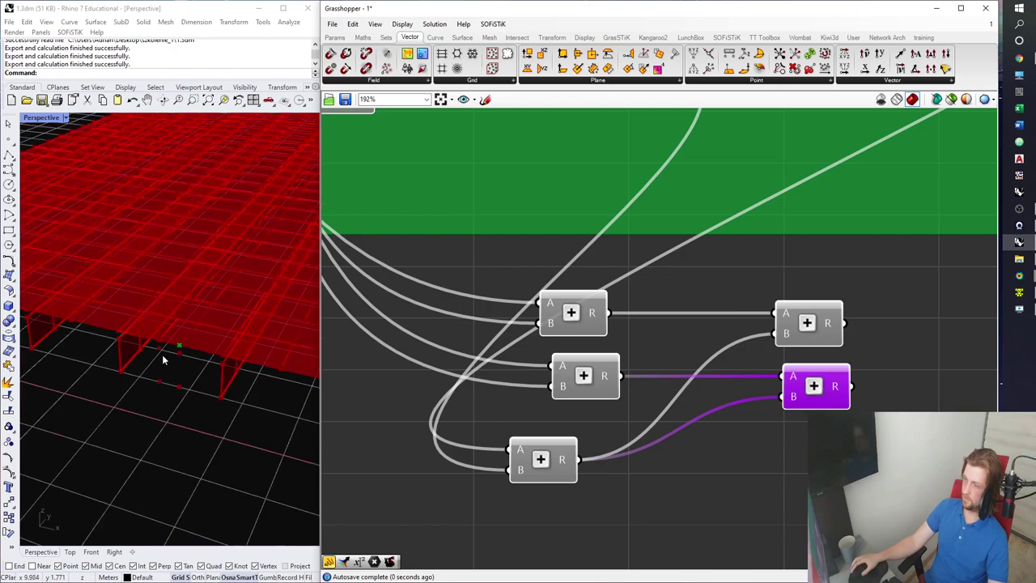
# Select the Addition component feeding the list-splitting component and examine all its deck-edge points against the new ones
pyautogui.scroll(-5, 656, 387)
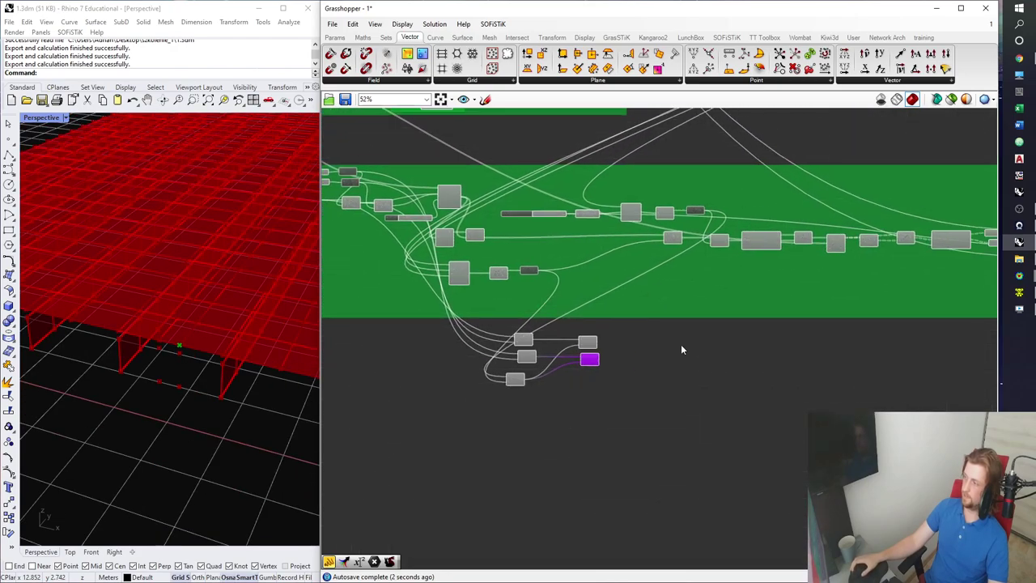
pyautogui.moveTo(700, 310); pyautogui.dragTo(546, 313, button='right')
pyautogui.scroll(3, 500, 257)
pyautogui.click(503, 263)
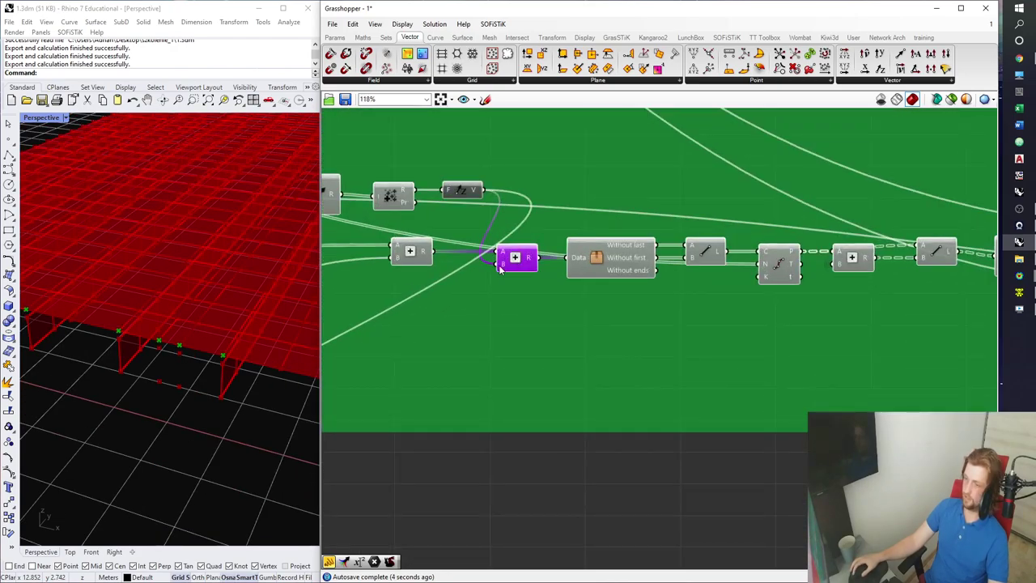
pyautogui.moveTo(494, 277); pyautogui.dragTo(542, 274, button='right')
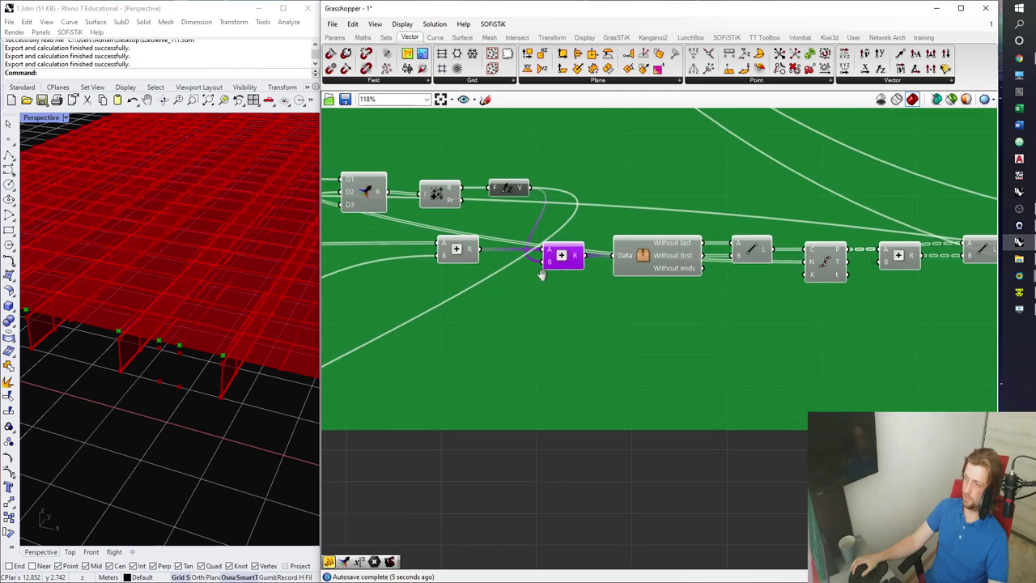
# Place a Set Difference (S) component beside the two result Addition components
pyautogui.click(384, 38)
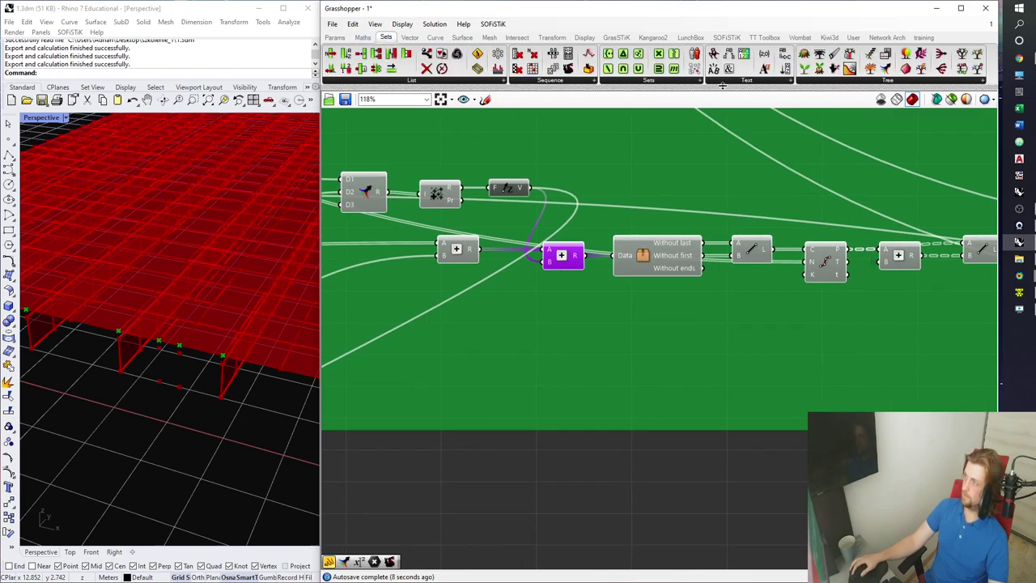
pyautogui.click(363, 38)
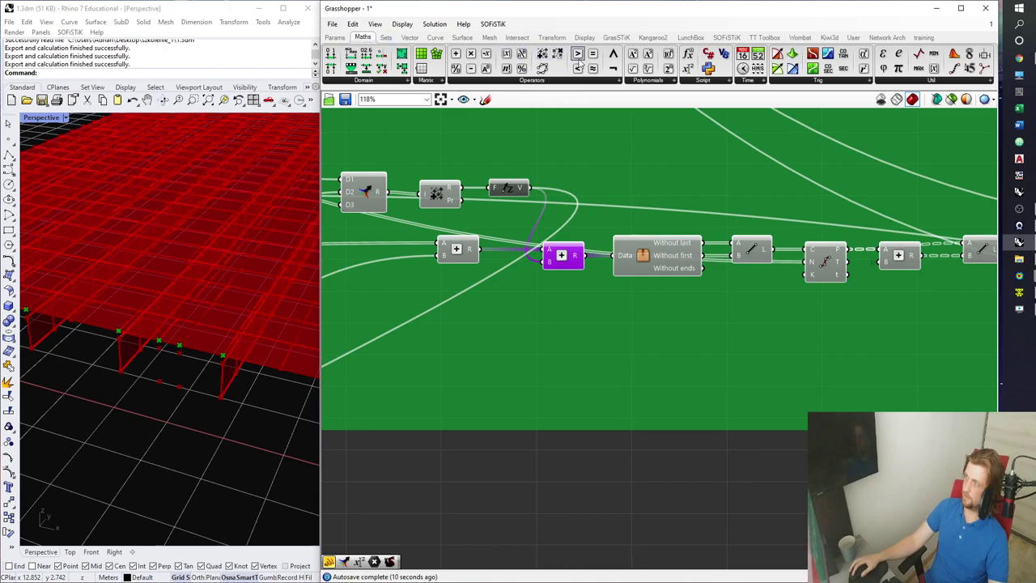
pyautogui.click(387, 38)
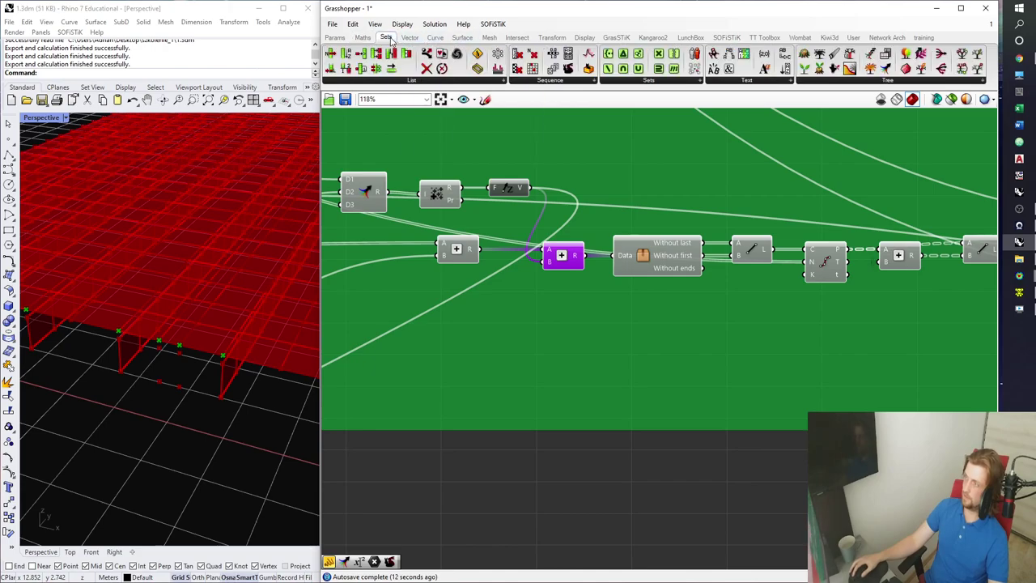
pyautogui.click(364, 38)
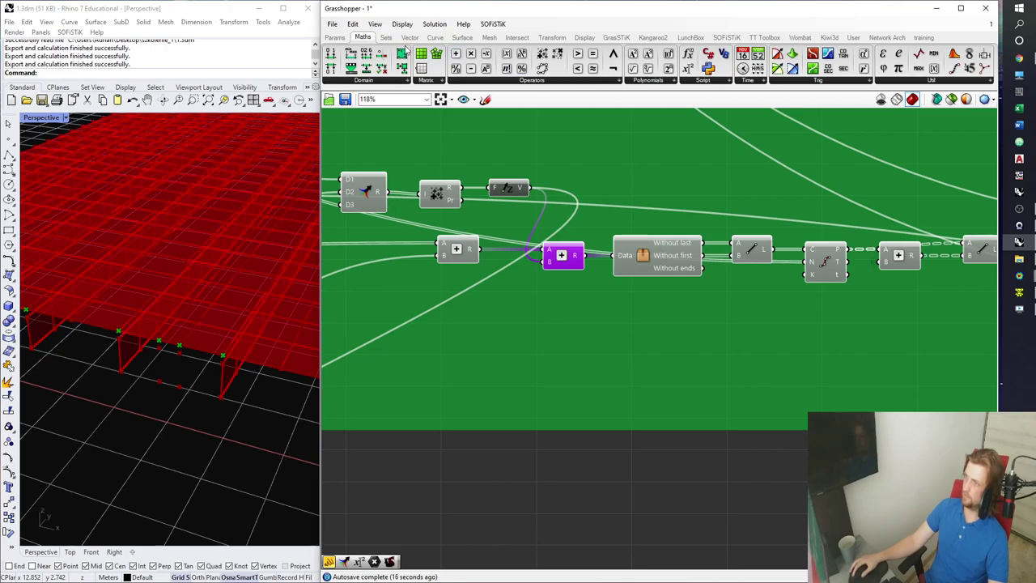
pyautogui.click(558, 82)
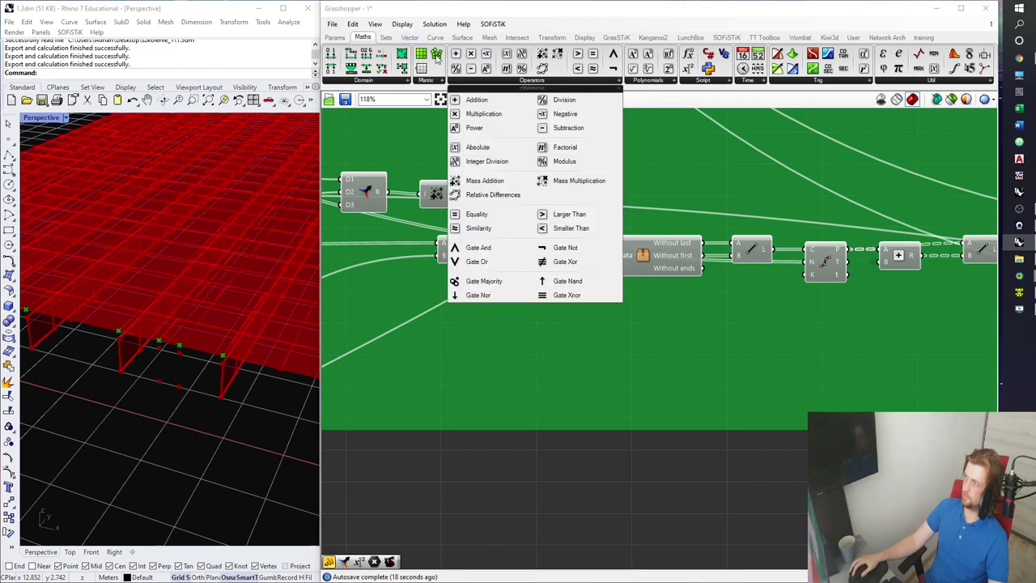
pyautogui.click(388, 38)
pyautogui.click(645, 81)
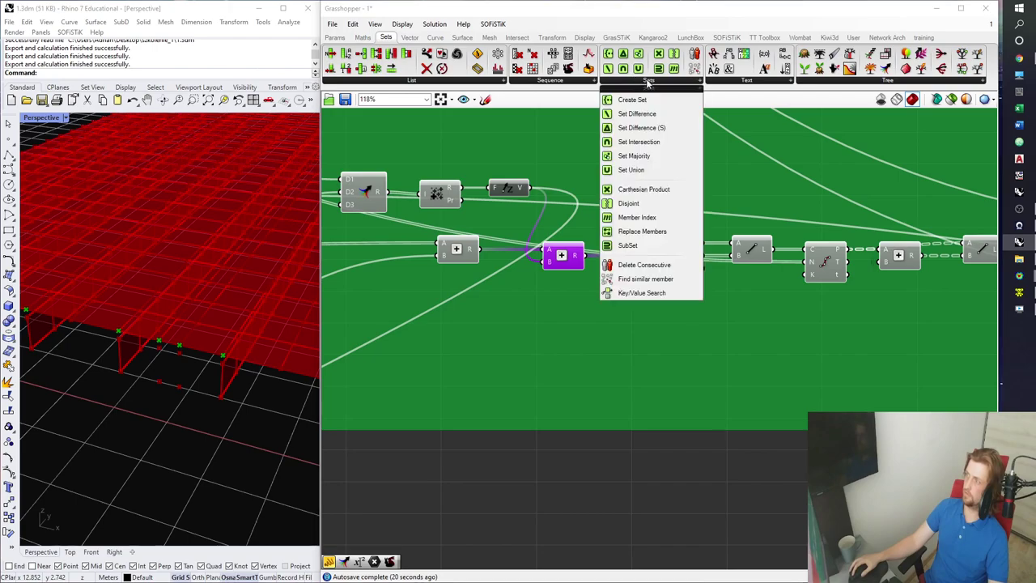
pyautogui.click(635, 131)
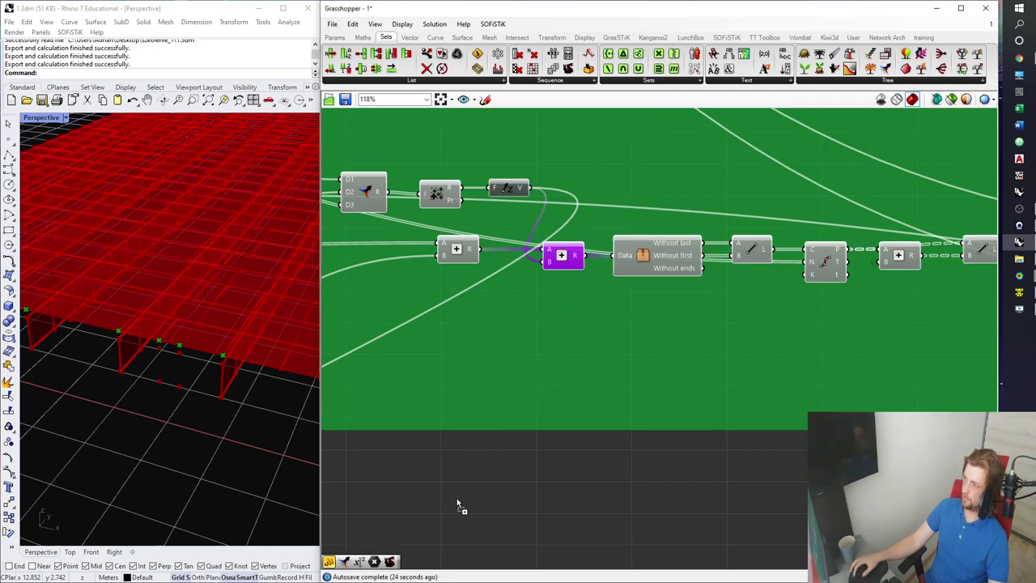
pyautogui.moveTo(466, 494); pyautogui.dragTo(705, 364, button='right')
pyautogui.click(686, 391)
pyautogui.moveTo(686, 391); pyautogui.dragTo(614, 370)
# Select each of the two result Addition components and examine their points beneath the deck in Rhino
pyautogui.click(510, 358)
pyautogui.click(515, 361)
pyautogui.click(510, 393)
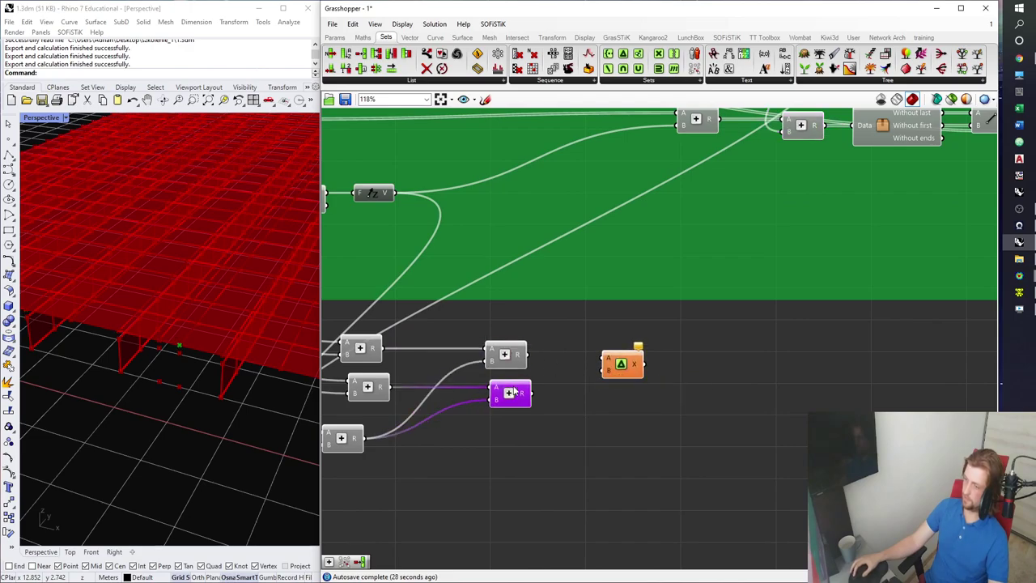
pyautogui.moveTo(791, 152); pyautogui.dragTo(755, 209, button='right')
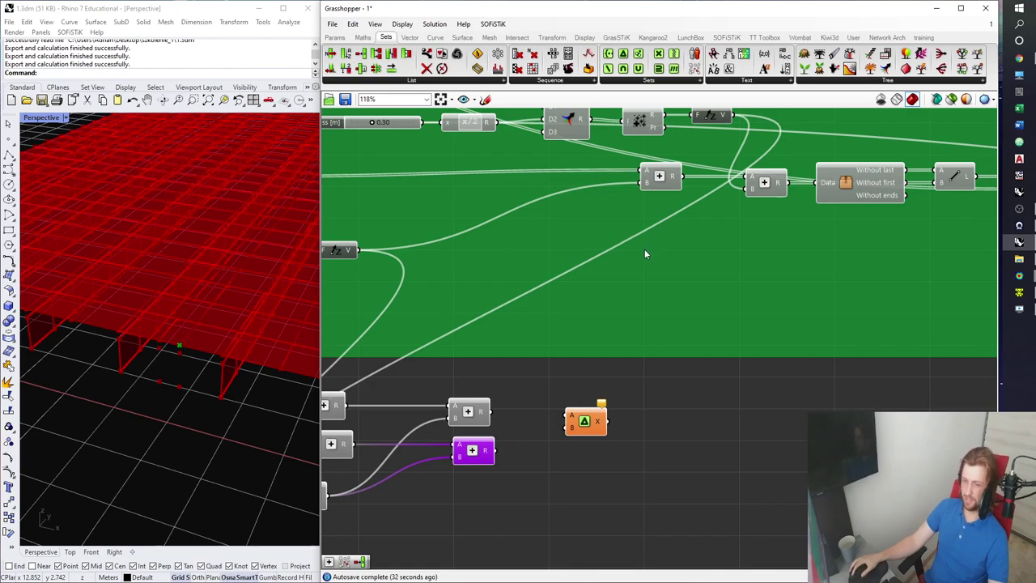
pyautogui.moveTo(613, 413); pyautogui.dragTo(658, 408, button='right')
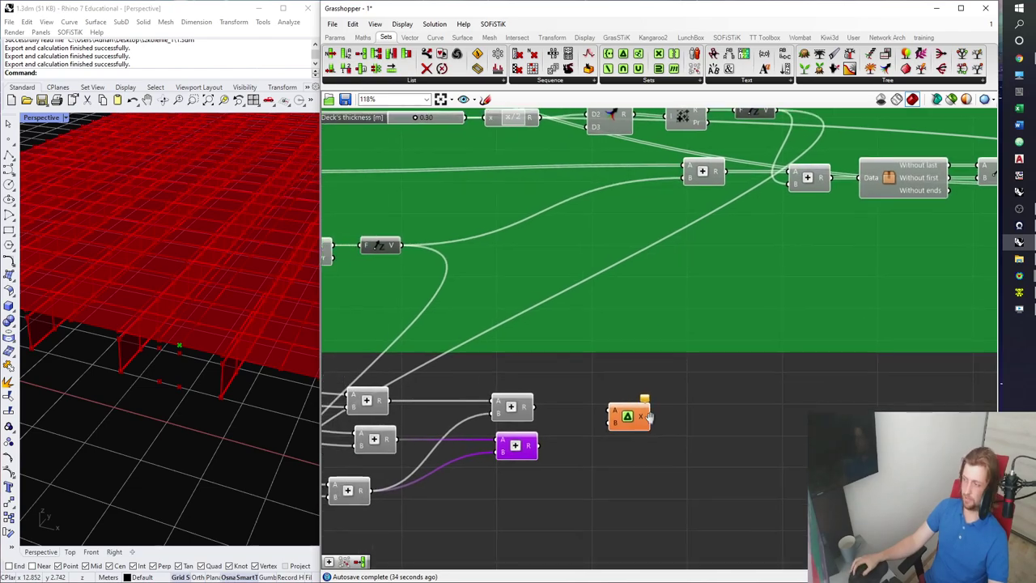
pyautogui.moveTo(689, 459); pyautogui.dragTo(596, 392)
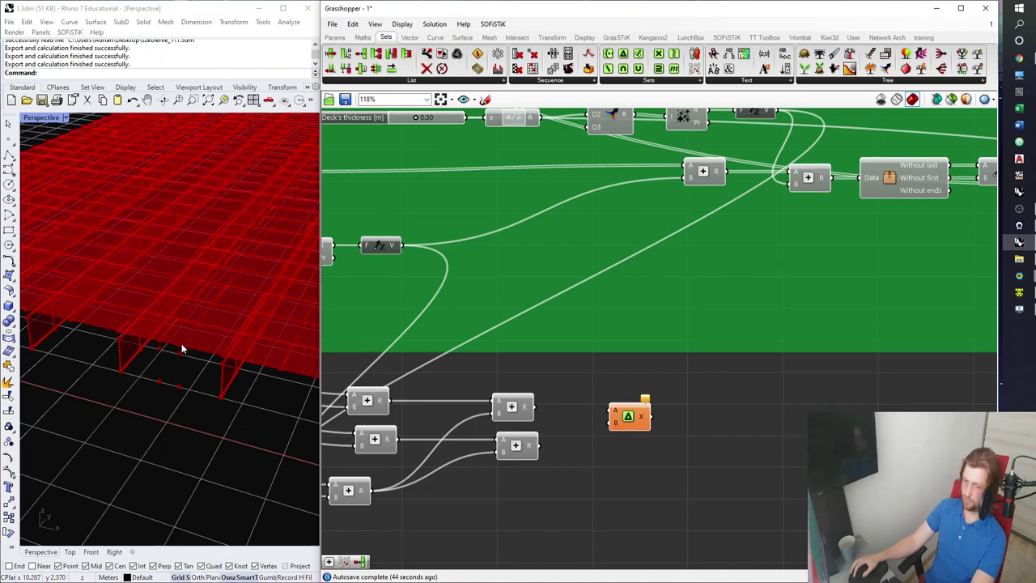
pyautogui.moveTo(670, 413); pyautogui.dragTo(765, 380, button='right')
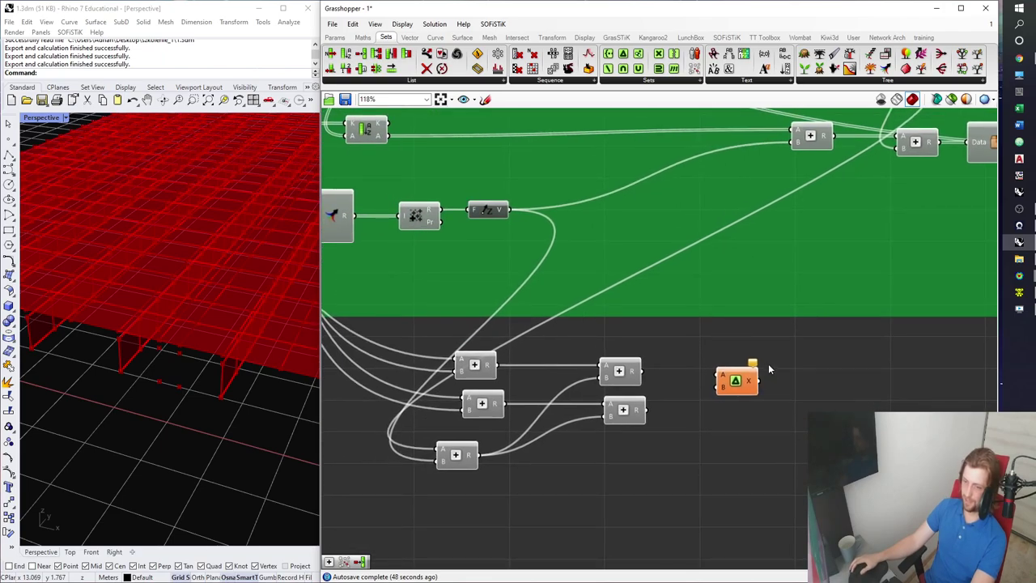
# Delete the Set Difference (S) component and the two result Addition components, leaving the b1, b2 and Z-offset Additions
pyautogui.moveTo(770, 418); pyautogui.dragTo(697, 342)
pyautogui.press('Delete')
pyautogui.moveTo(702, 458); pyautogui.dragTo(582, 355)
pyautogui.press('Delete')
pyautogui.click(483, 400)
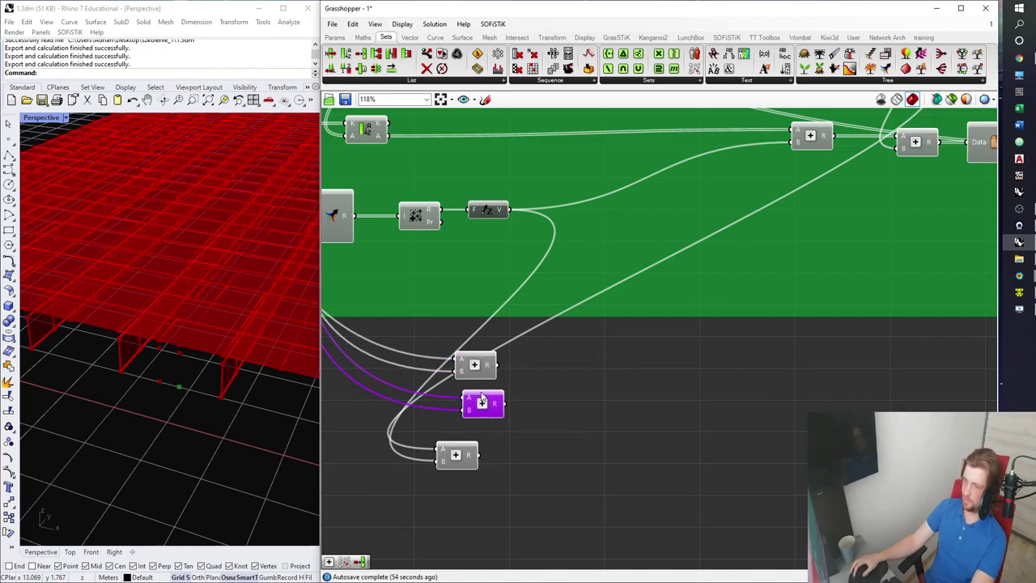
# Delete the b1 and b2 Addition components beneath the deck group, keeping only the Z-offset Addition
pyautogui.moveTo(552, 444); pyautogui.dragTo(583, 396)
pyautogui.moveTo(564, 417); pyautogui.dragTo(436, 355)
pyautogui.press('Delete')
pyautogui.moveTo(460, 459); pyautogui.dragTo(460, 448)
# Trace back through the deck group's Additions and the beam-line components, selecting each to examine which one holds the beam-head points
pyautogui.scroll(-3, 463, 450)
pyautogui.moveTo(466, 411); pyautogui.dragTo(717, 426, button='right')
pyautogui.moveTo(510, 272); pyautogui.dragTo(593, 311, button='right')
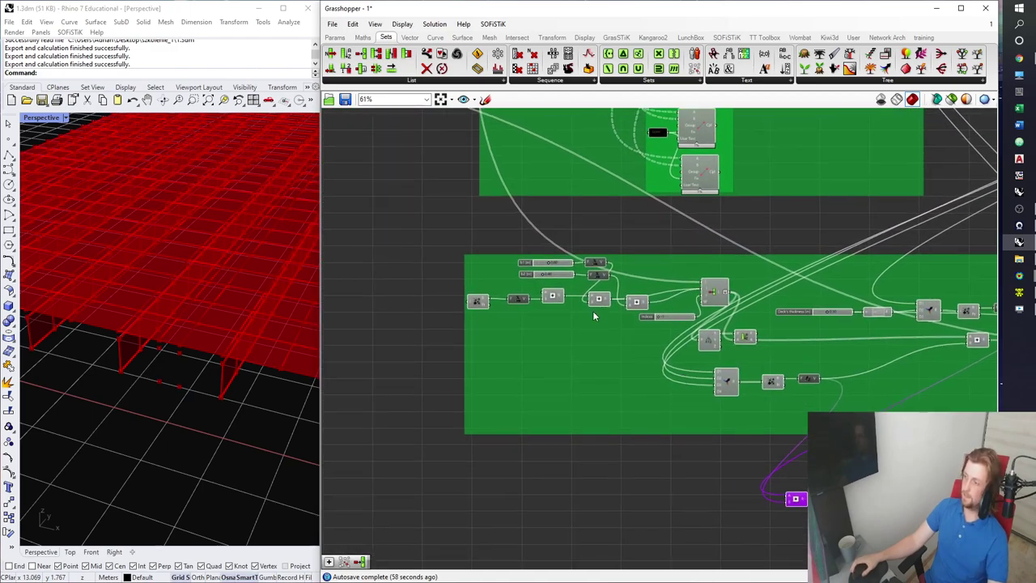
pyautogui.scroll(3, 589, 312)
pyautogui.click(531, 282)
pyautogui.scroll(-5, 122, 389)
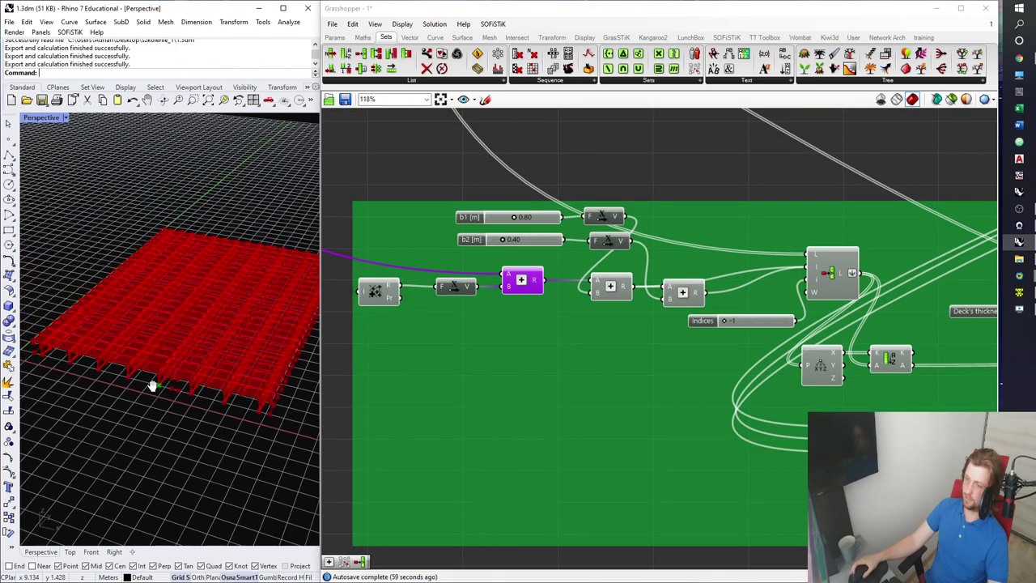
pyautogui.click(610, 293)
pyautogui.scroll(-3, 554, 298)
pyautogui.click(464, 298)
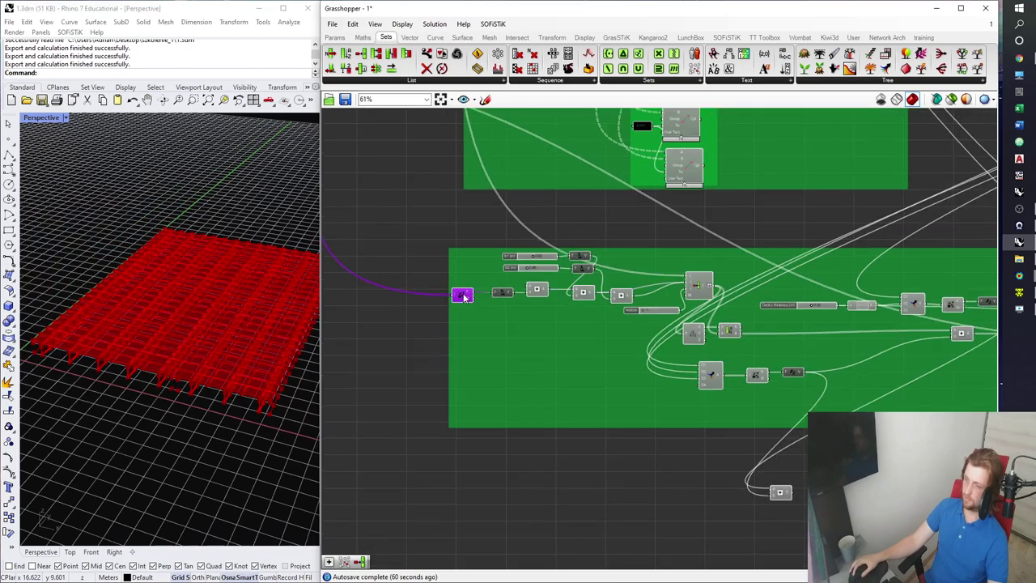
pyautogui.scroll(-3, 476, 278)
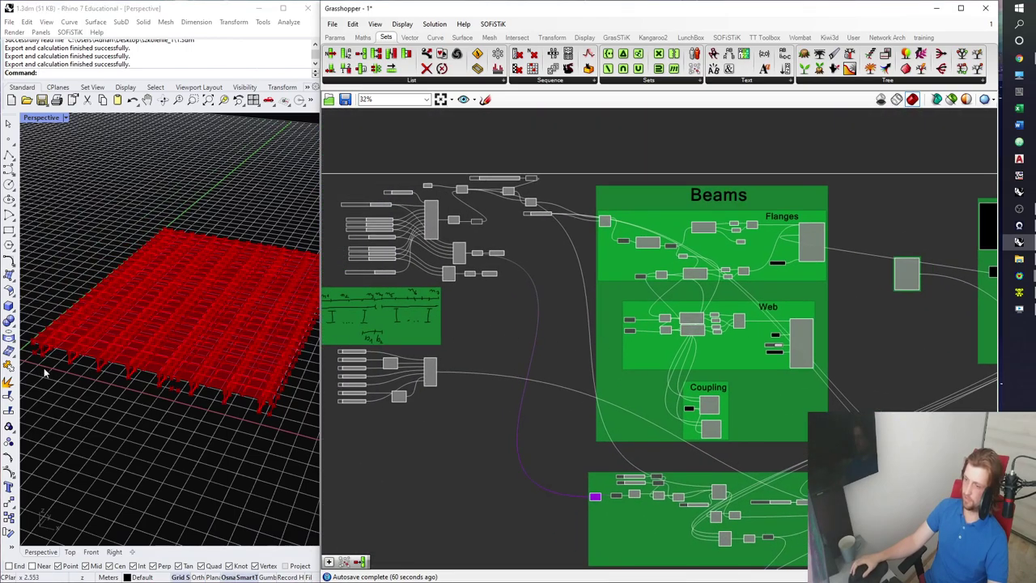
pyautogui.scroll(4, 536, 211)
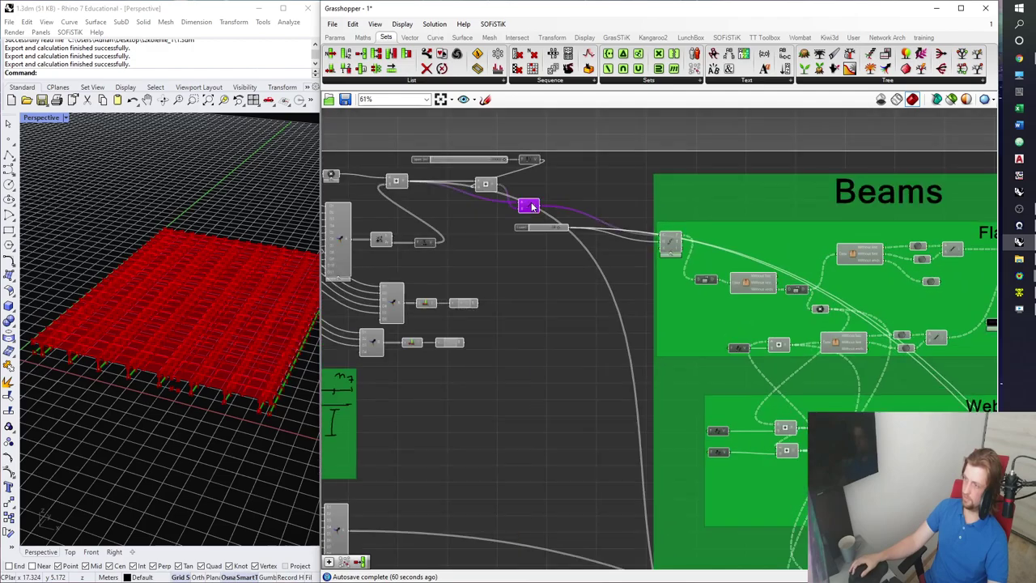
pyautogui.click(489, 184)
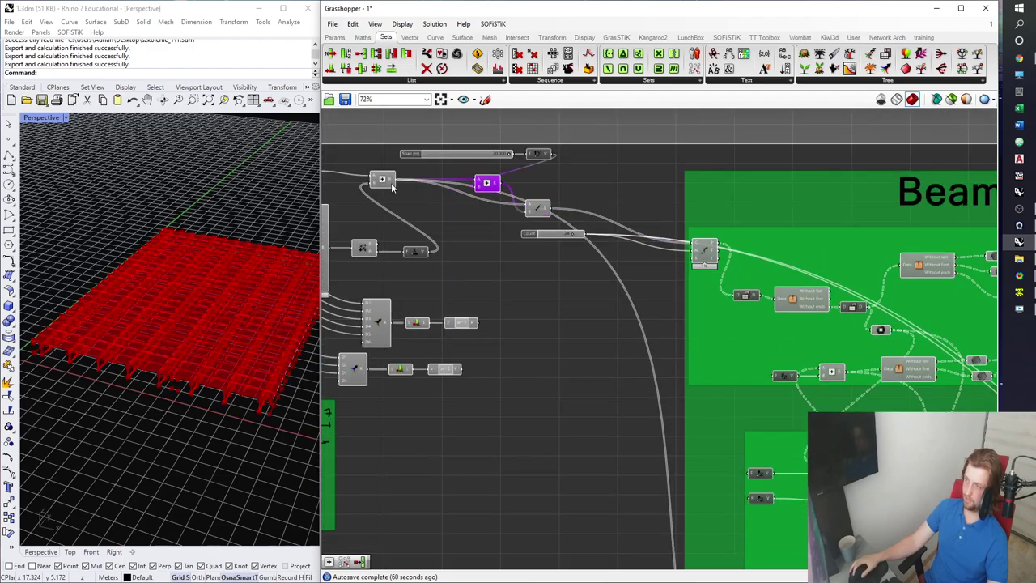
pyautogui.click(384, 180)
pyautogui.moveTo(478, 208); pyautogui.dragTo(470, 222, button='right')
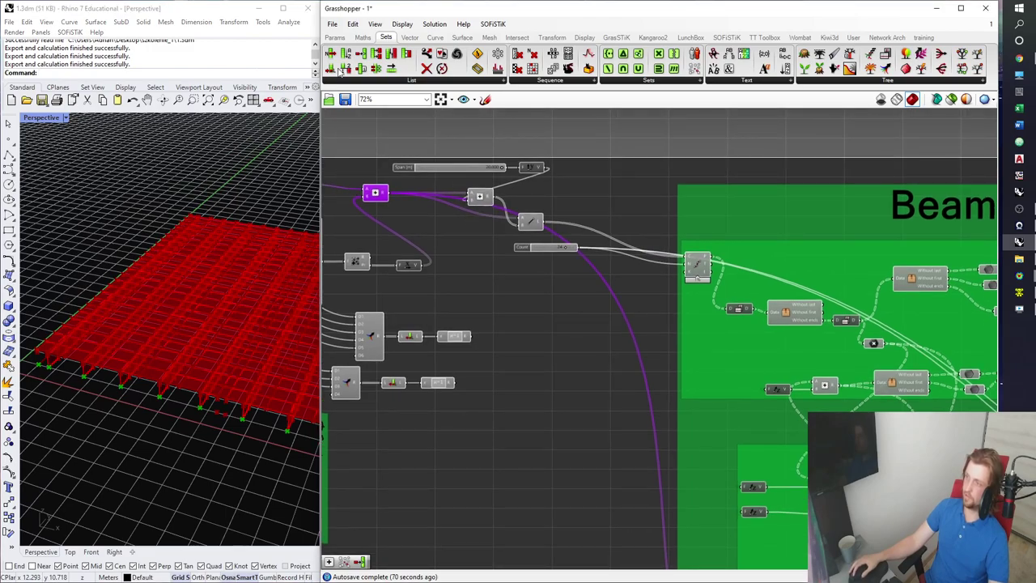
# Place a Point parameter above the Z-offset Addition, feed it the beam-head points from the first Addition, and hide its input wire
pyautogui.click(334, 38)
pyautogui.moveTo(331, 54); pyautogui.dragTo(634, 398)
pyautogui.scroll(-6, 492, 283)
pyautogui.scroll(4, 579, 505)
pyautogui.scroll(6, 747, 496)
pyautogui.rightClick(612, 414)
pyautogui.moveTo(650, 409)
pyautogui.click(777, 434)
# Align the Z-offset Addition under the Point parameter and examine the parameter's beam-head points in Rhino
pyautogui.click(682, 426)
pyautogui.moveTo(682, 426); pyautogui.dragTo(624, 390, button='right')
pyautogui.moveTo(625, 462); pyautogui.dragTo(516, 434, button='right')
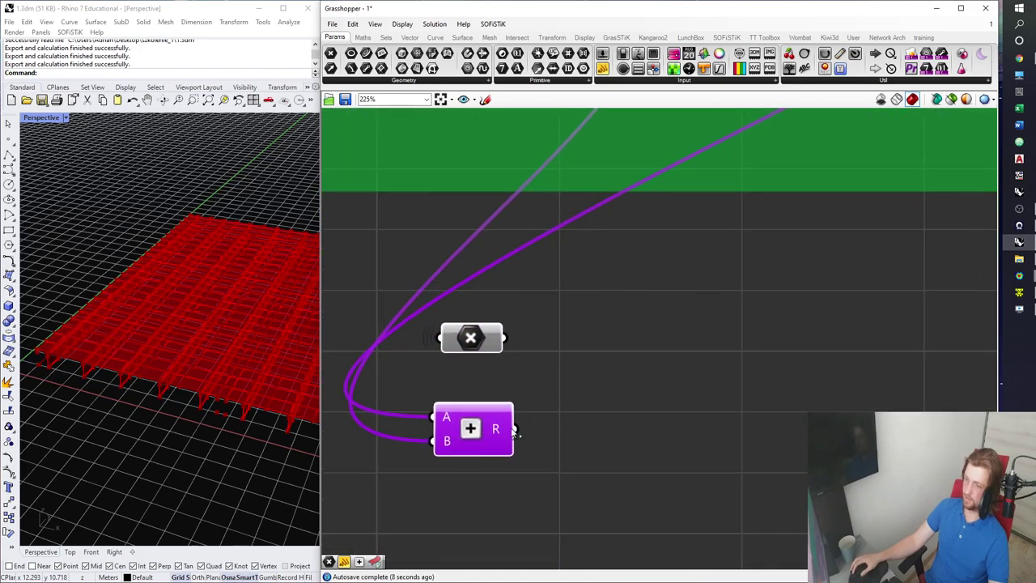
pyautogui.moveTo(478, 431); pyautogui.dragTo(485, 424)
pyautogui.keyDown('shift'); pyautogui.moveTo(73, 358); pyautogui.dragTo(127, 363, button='right'); pyautogui.keyUp('shift')
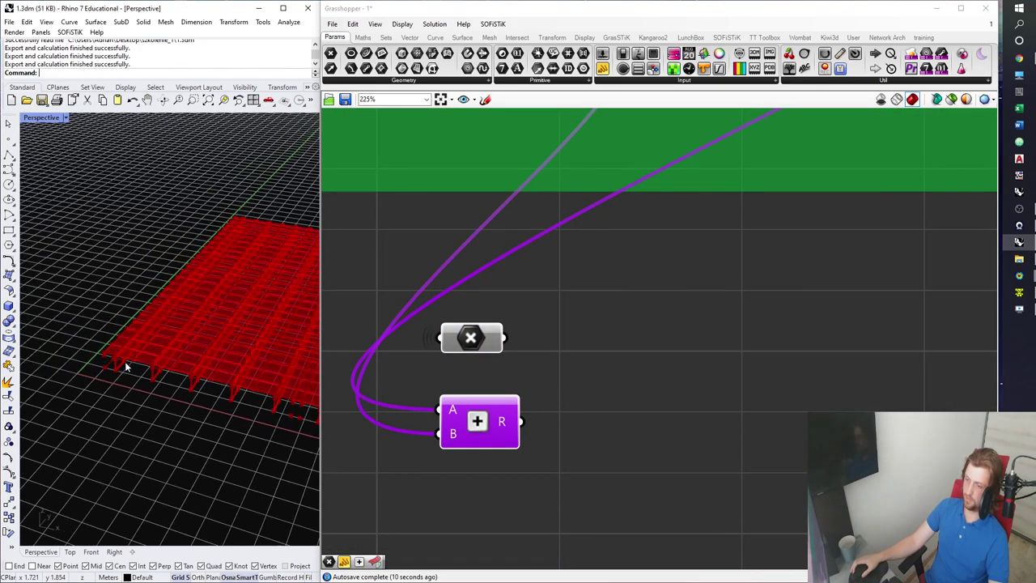
pyautogui.scroll(5, 128, 365)
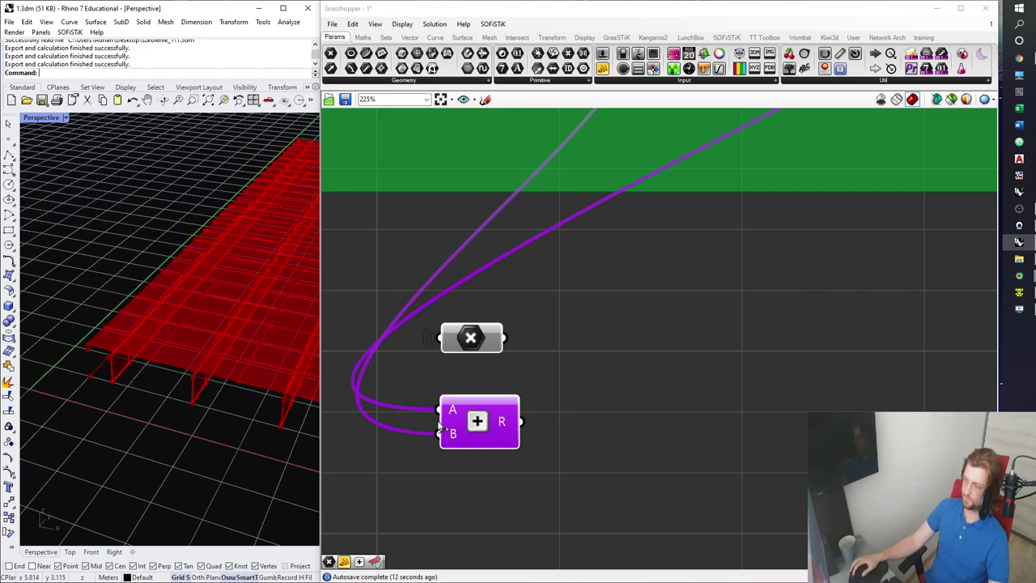
pyautogui.click(469, 338)
pyautogui.scroll(-5, 85, 372)
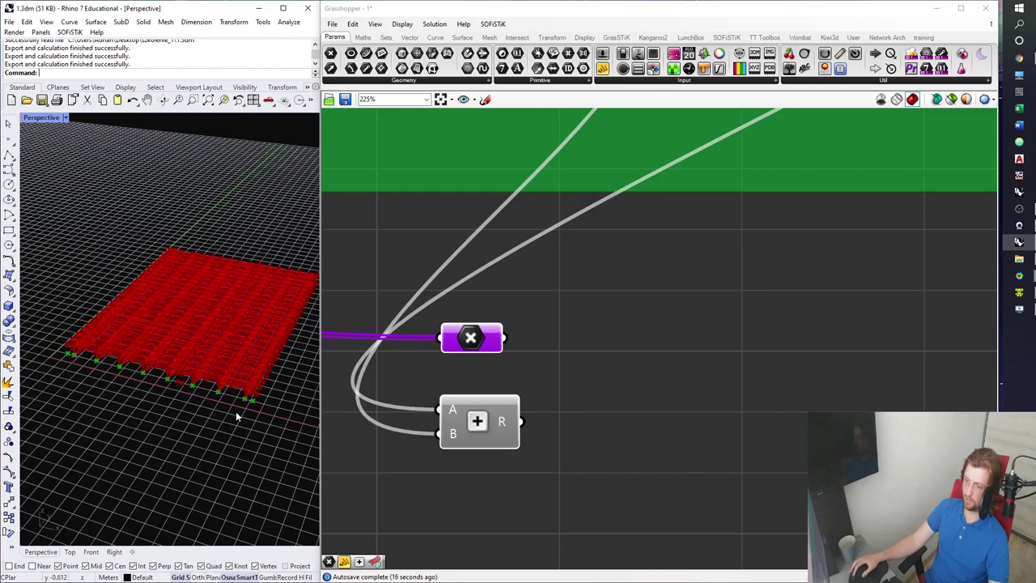
pyautogui.scroll(-5, 559, 462)
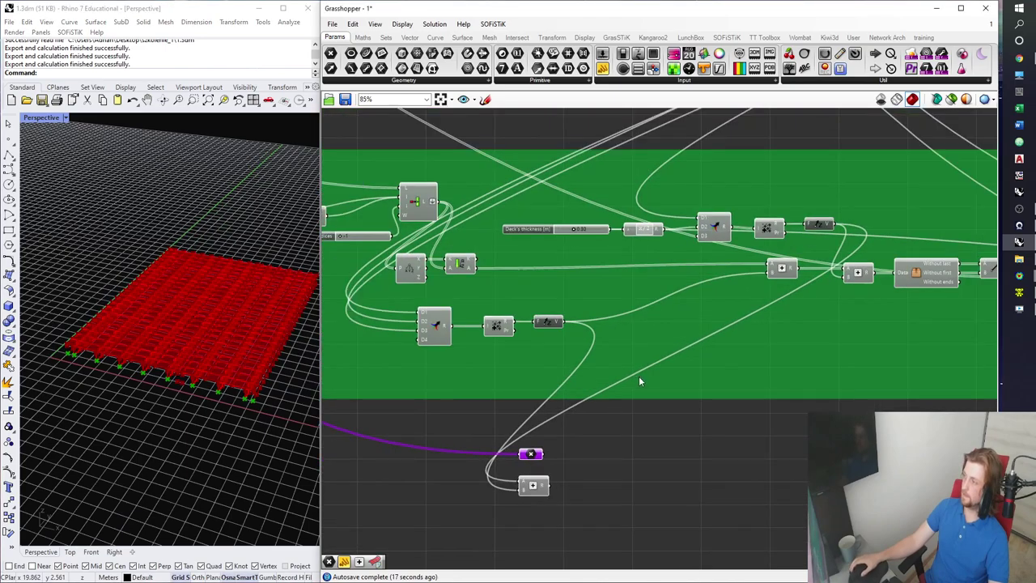
# Copy the Without last/first/ends component beside the Point parameter, connect the points to its Data input, and save the definition
pyautogui.click(711, 273)
pyautogui.moveTo(852, 275); pyautogui.dragTo(551, 470)
pyautogui.scroll(2, 448, 463)
pyautogui.moveTo(570, 470); pyautogui.dragTo(549, 469)
pyautogui.moveTo(585, 486); pyautogui.dragTo(546, 446, button='right')
pyautogui.click(546, 450)
pyautogui.scroll(4, 547, 453)
pyautogui.hotkey('ctrl', 's')
pyautogui.scroll(2, 576, 487)
pyautogui.moveTo(423, 415); pyautogui.dragTo(630, 418)
pyautogui.moveTo(677, 386); pyautogui.dragTo(669, 393, button='right')
# Place a second Point parameter and connect it to the Without ends output
pyautogui.click(654, 306)
pyautogui.moveTo(715, 199); pyautogui.dragTo(672, 228, button='right')
pyautogui.click(671, 228)
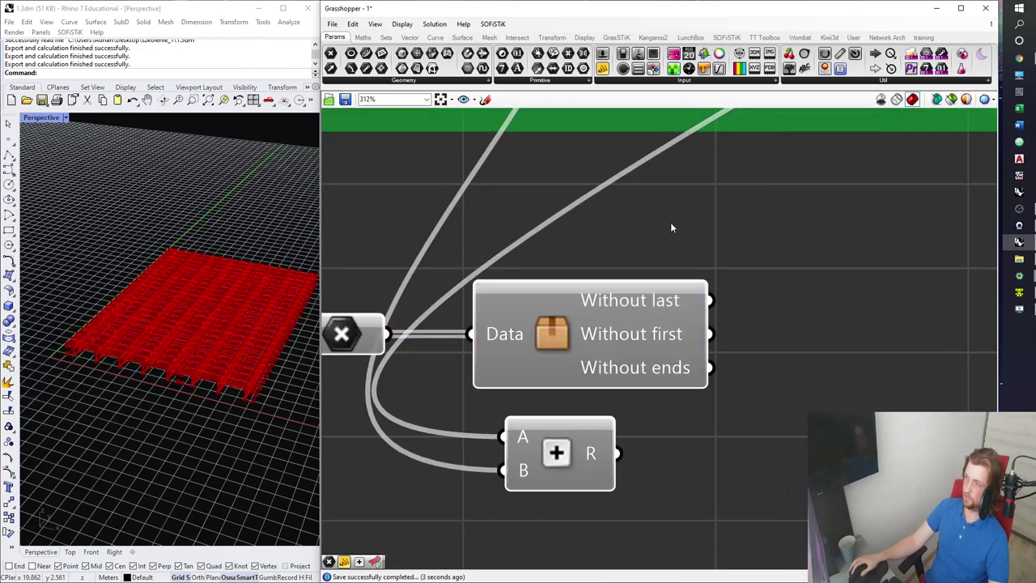
pyautogui.moveTo(331, 53); pyautogui.dragTo(789, 368)
pyautogui.moveTo(605, 453); pyautogui.dragTo(891, 463)
pyautogui.moveTo(891, 463); pyautogui.dragTo(707, 450, button='right')
# Add a copied Addition taking the second Point parameter as A and the Z-offset Addition's result as B
pyautogui.moveTo(677, 451); pyautogui.dragTo(823, 376)
pyautogui.hotkey('ctrl', 'c')
pyautogui.hotkey('ctrl', 'v')
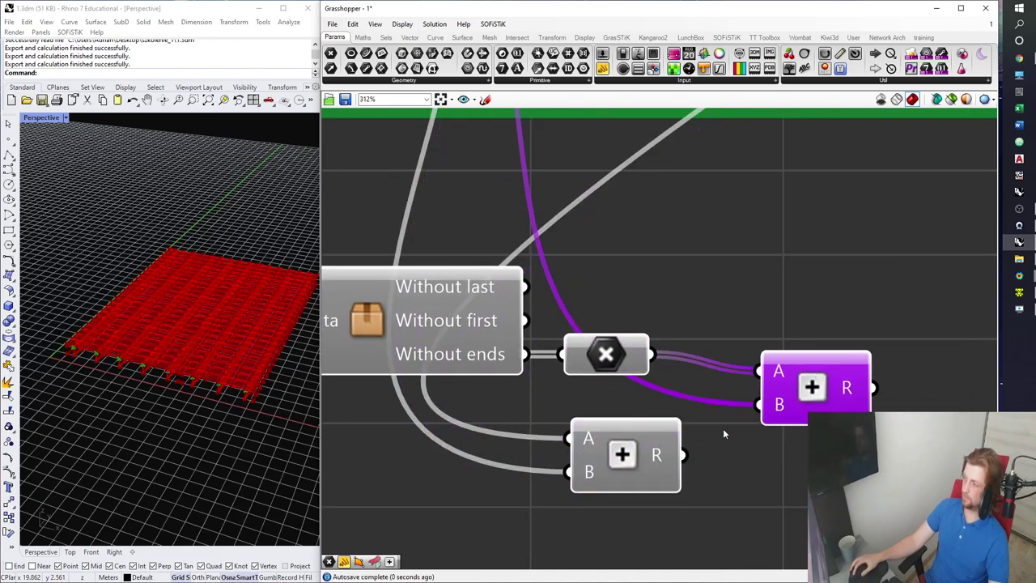
pyautogui.moveTo(752, 412); pyautogui.dragTo(755, 410)
pyautogui.moveTo(799, 403); pyautogui.dragTo(776, 397)
# Examine the new Addition's points on the deck in Rhino and space out the Addition components
pyautogui.scroll(10, 71, 346)
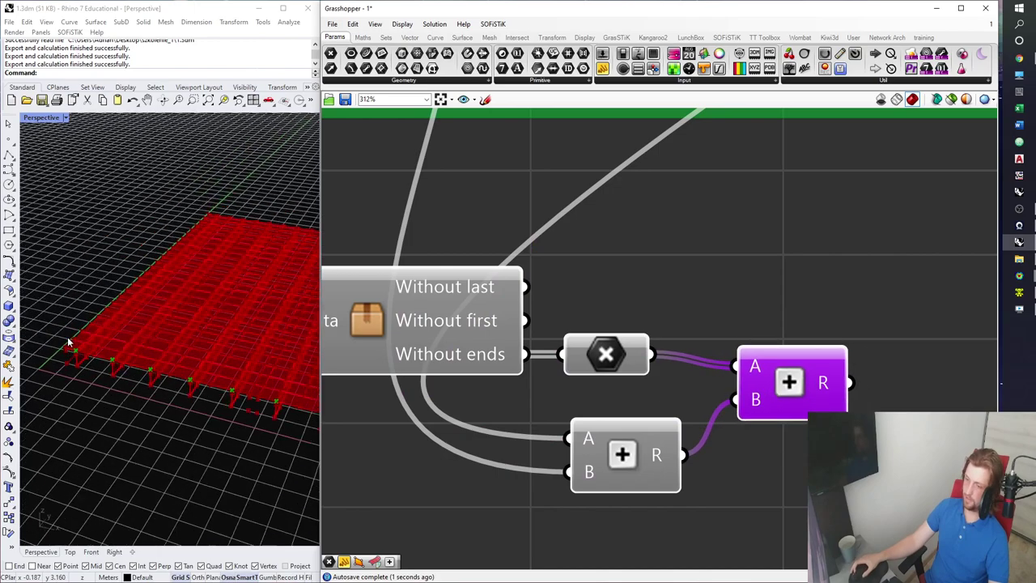
pyautogui.scroll(5, 72, 366)
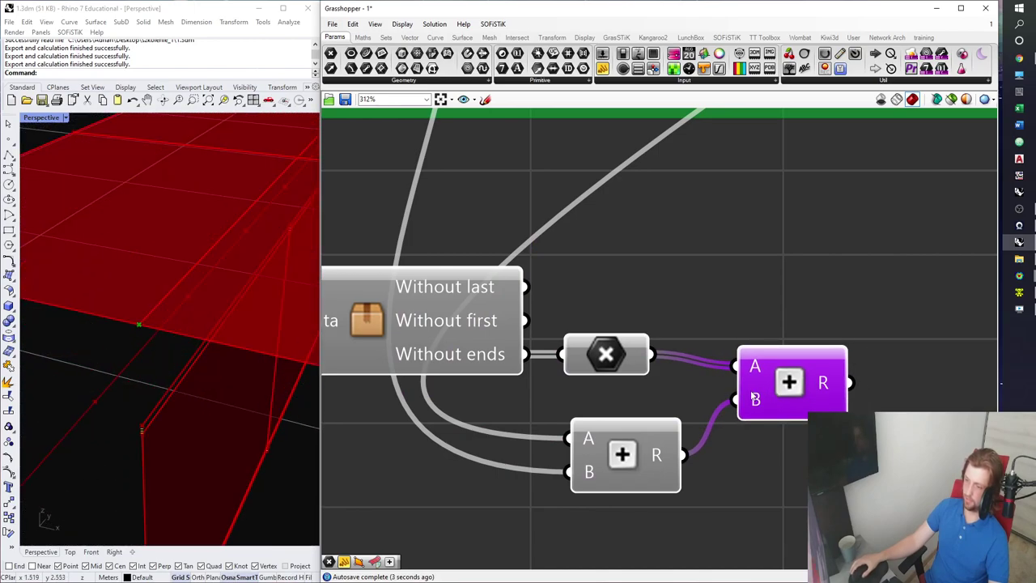
pyautogui.scroll(-2, 519, 356)
pyautogui.moveTo(718, 393); pyautogui.dragTo(729, 383)
pyautogui.scroll(-7, 644, 414)
pyautogui.moveTo(634, 419); pyautogui.dragTo(619, 435)
pyautogui.scroll(3, 658, 409)
pyautogui.moveTo(661, 402); pyautogui.dragTo(715, 391)
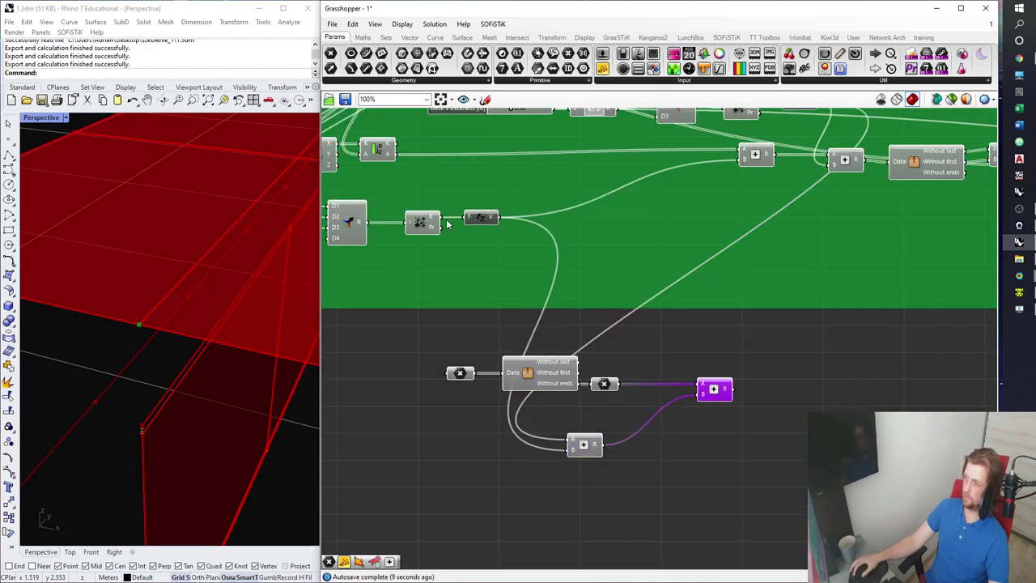
# Add another Addition summing the second Point parameter with the beam-height Z vector, and check its points beneath the deck
pyautogui.moveTo(588, 438); pyautogui.dragTo(637, 402)
pyautogui.moveTo(503, 218); pyautogui.dragTo(651, 424)
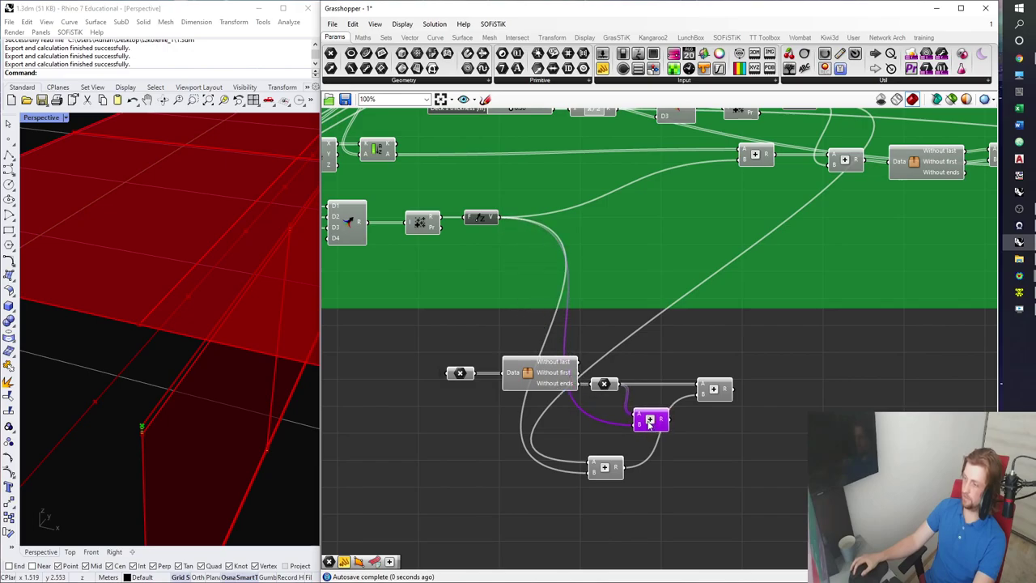
pyautogui.scroll(-10, 189, 372)
pyautogui.moveTo(221, 386); pyautogui.dragTo(243, 405, button='right')
pyautogui.scroll(-9, 212, 386)
pyautogui.scroll(13, 108, 365)
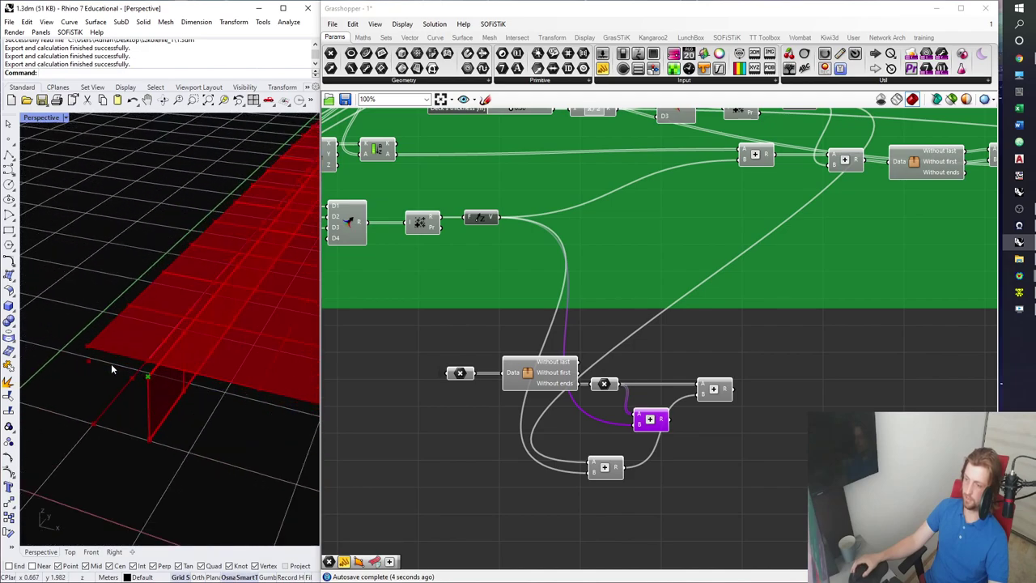
# Align the two result Additions one above the other and compare their points at the first beam in Rhino
pyautogui.moveTo(686, 400); pyautogui.dragTo(608, 395, button='right')
pyautogui.scroll(2, 612, 398)
pyautogui.moveTo(555, 420); pyautogui.dragTo(650, 437)
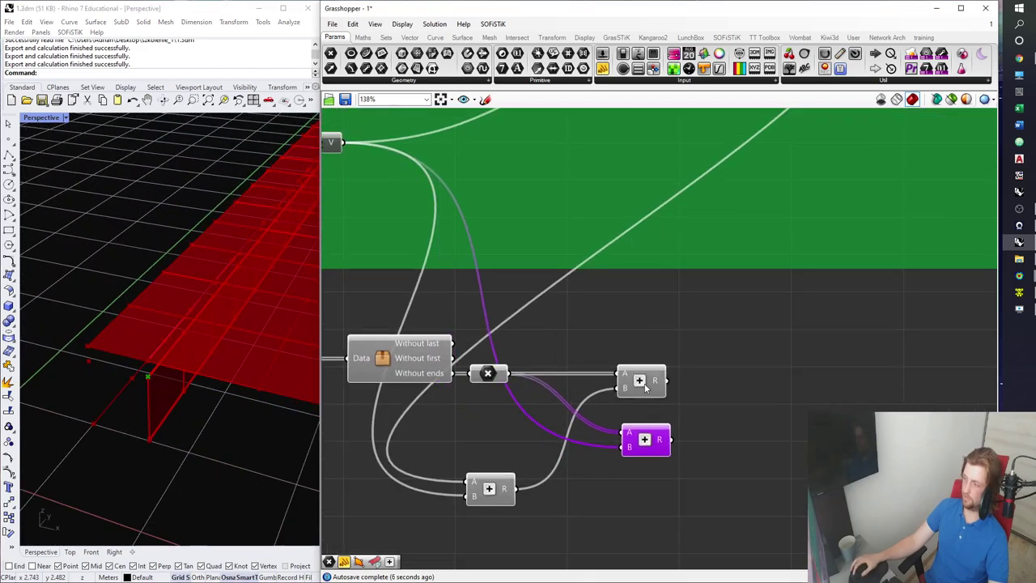
pyautogui.click(646, 389)
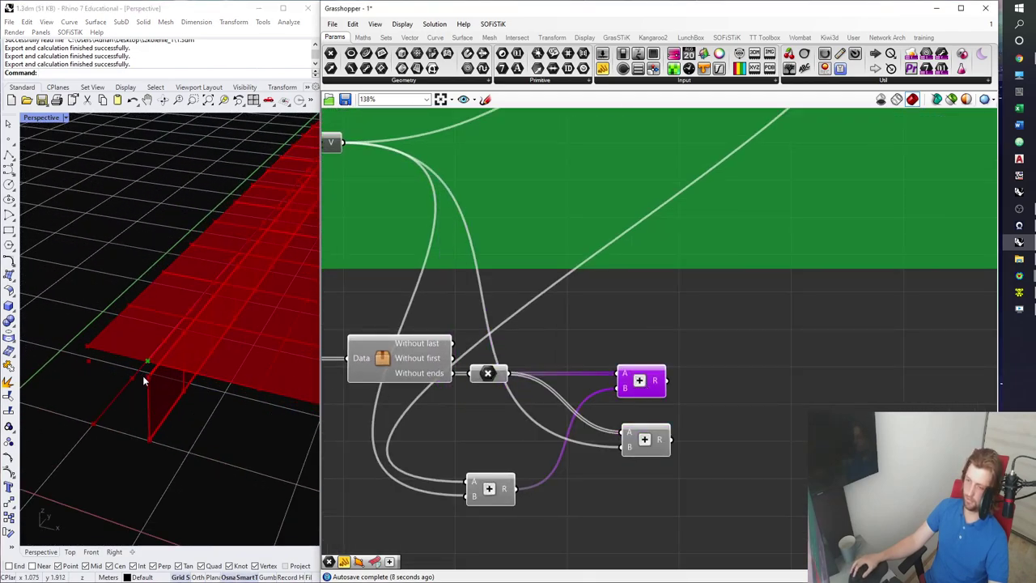
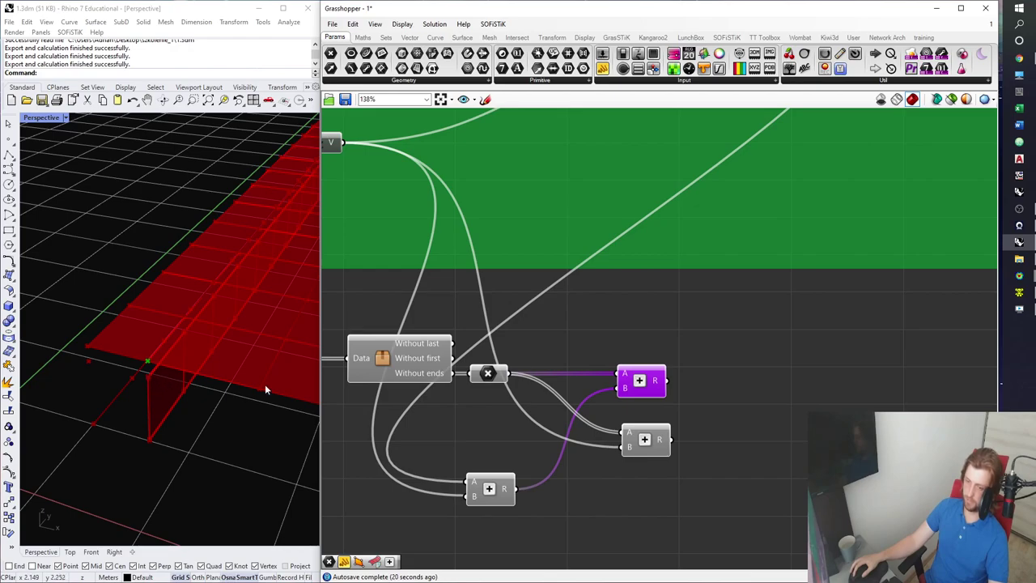
pyautogui.moveTo(677, 430); pyautogui.dragTo(572, 430, button='right')
pyautogui.moveTo(544, 438); pyautogui.dragTo(547, 430)
pyautogui.click(688, 281)
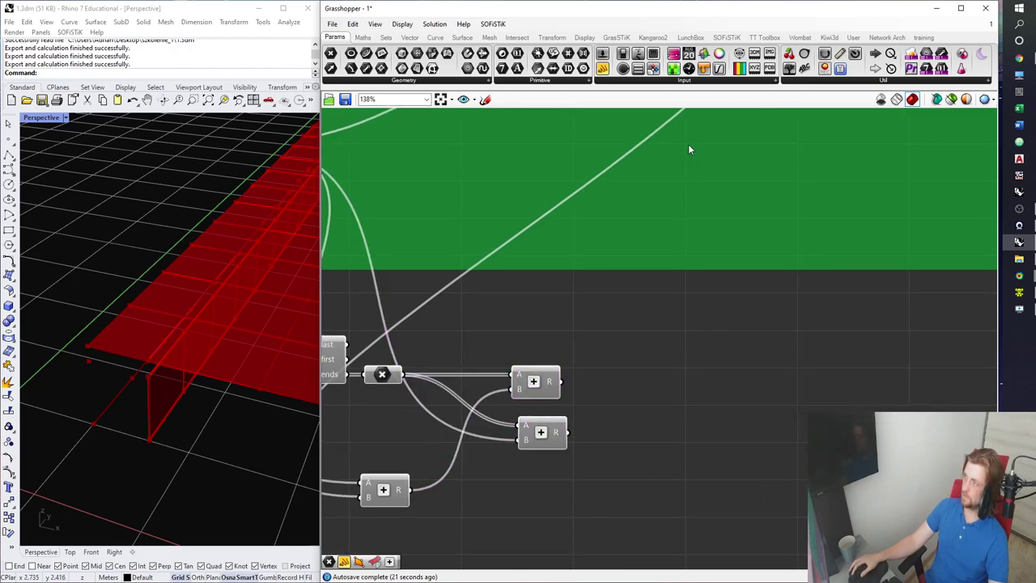
# Place a SOFiSTiK coupling component, connecting the deck-level Addition to A and the beam-level Addition to B
pyautogui.click(715, 38)
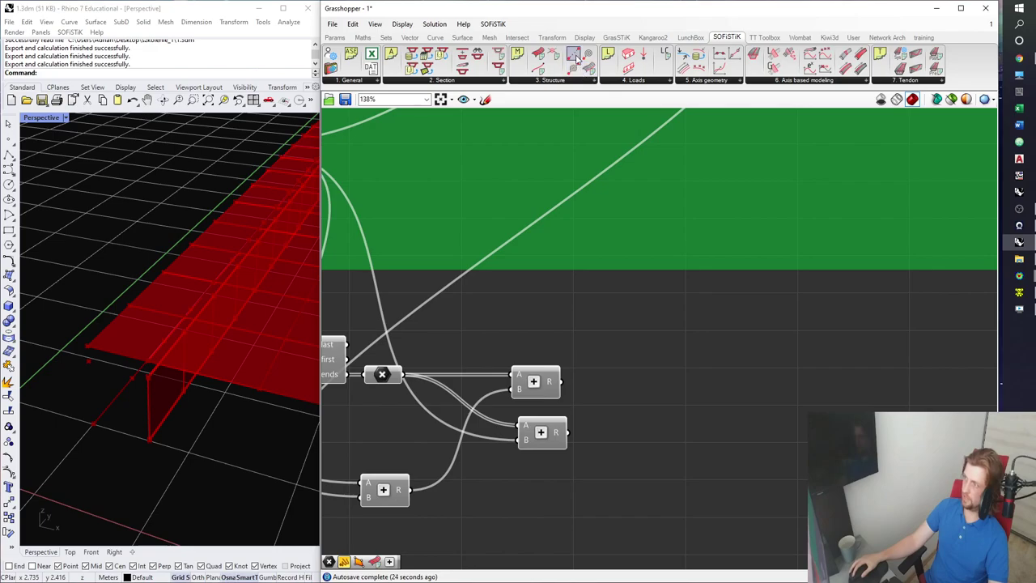
pyautogui.moveTo(577, 60); pyautogui.dragTo(695, 410)
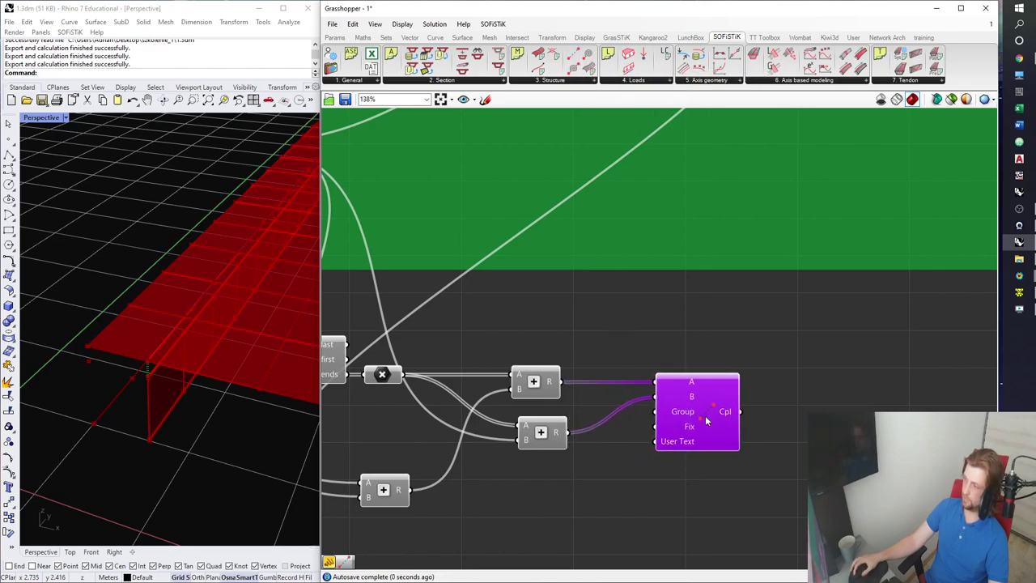
pyautogui.moveTo(707, 422); pyautogui.dragTo(638, 387, button='right')
pyautogui.scroll(-6, 223, 367)
pyautogui.keyDown('shift'); pyautogui.moveTo(223, 367); pyautogui.dragTo(164, 267, button='right'); pyautogui.keyUp('shift')
pyautogui.click(473, 396)
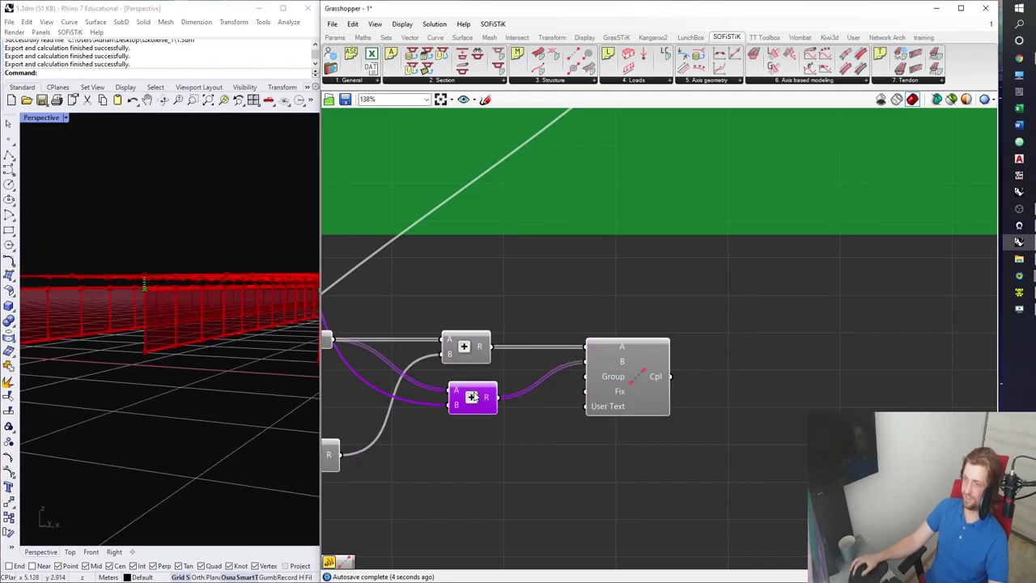
# Move the coupling component further away from the two result Additions to free space between them
pyautogui.moveTo(614, 397); pyautogui.dragTo(699, 439)
pyautogui.scroll(-2, 588, 392)
pyautogui.moveTo(588, 392); pyautogui.dragTo(514, 431, button='right')
pyautogui.moveTo(582, 451); pyautogui.dragTo(631, 527)
# Copy the Addition driven by the Span vector and place the copy beside the two result Additions
pyautogui.scroll(-2, 593, 431)
pyautogui.scroll(-5, 453, 364)
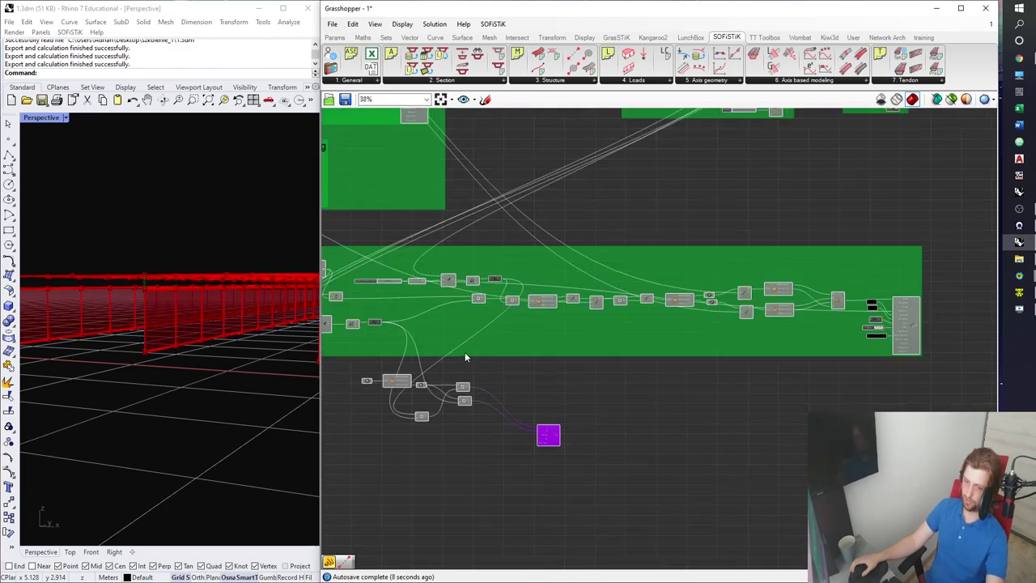
pyautogui.scroll(7, 421, 243)
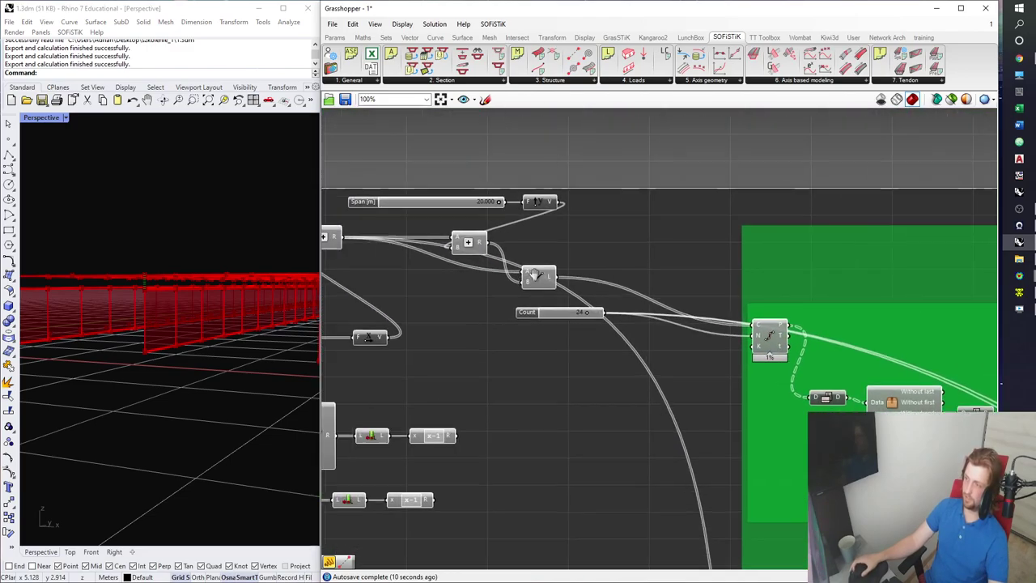
pyautogui.click(532, 256)
pyautogui.moveTo(242, 285); pyautogui.dragTo(241, 332, button='right')
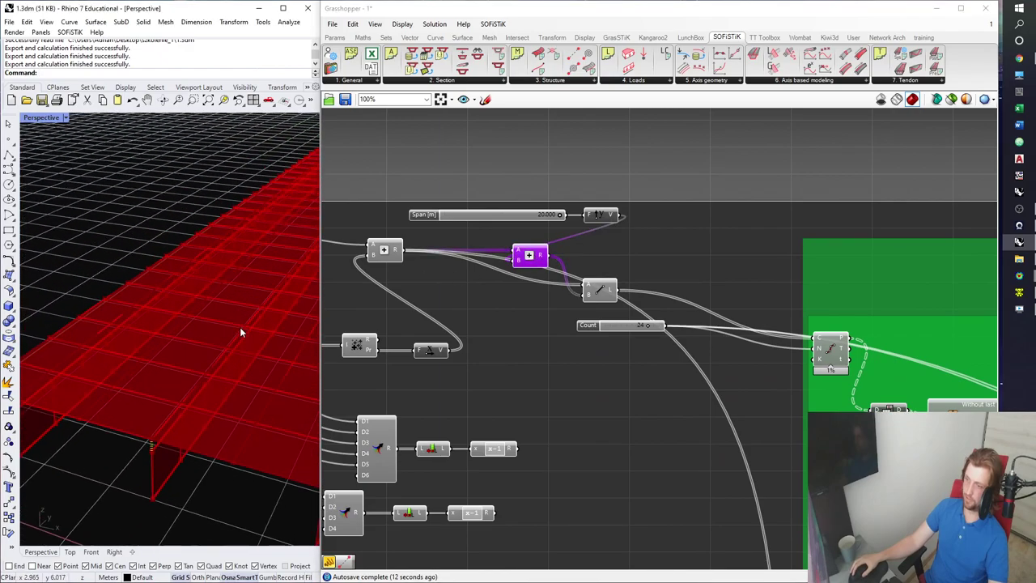
pyautogui.click(600, 219)
pyautogui.click(531, 257)
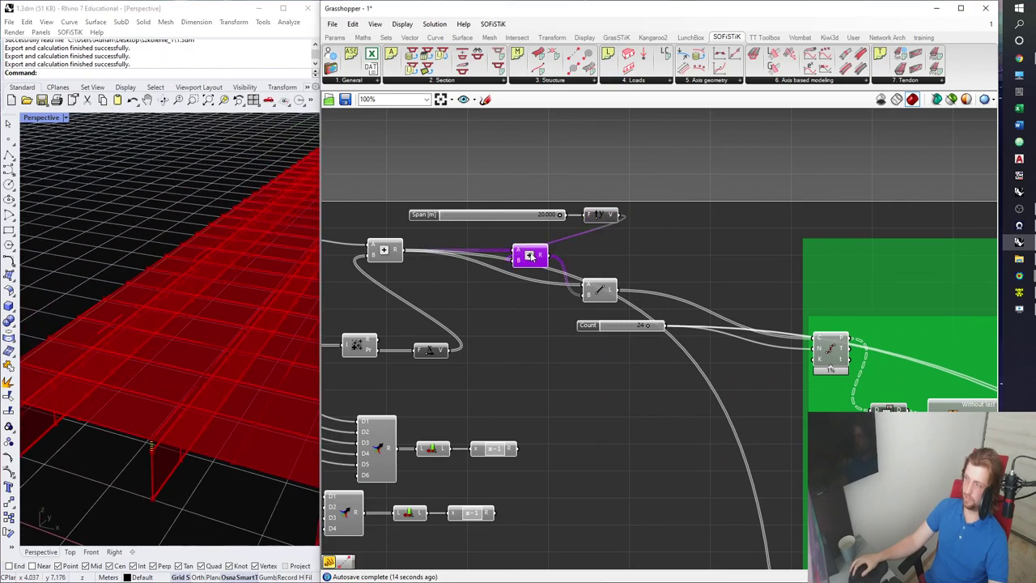
pyautogui.moveTo(540, 258); pyautogui.dragTo(509, 239, button='right')
pyautogui.keyDown('alt'); pyautogui.moveTo(510, 248); pyautogui.dragTo(771, 492); pyautogui.keyUp('alt')
pyautogui.scroll(-11, 605, 247)
pyautogui.scroll(10, 770, 492)
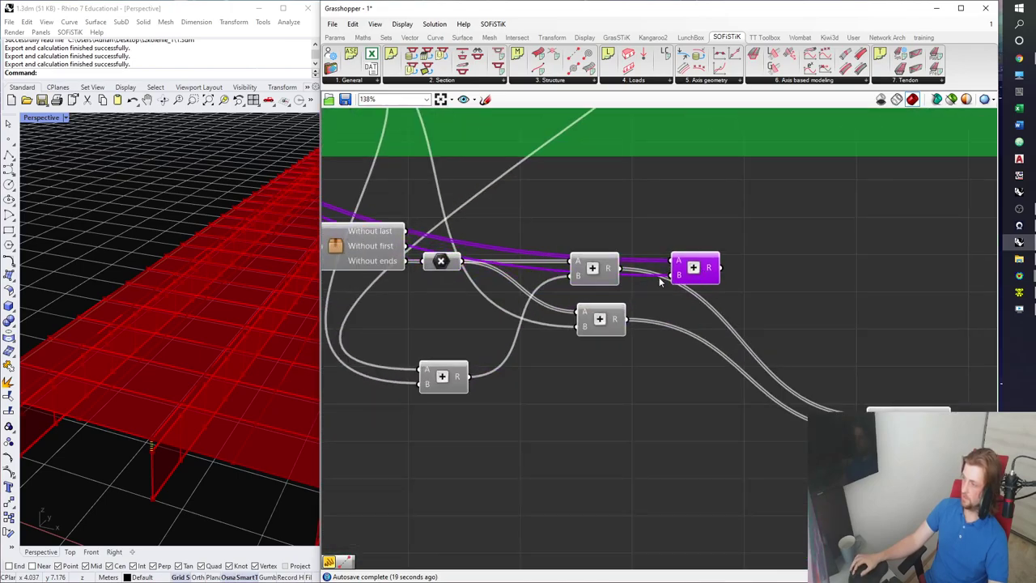
# Connect the deck-level points to the copied span Addition and duplicate it below for the beam-level points
pyautogui.moveTo(623, 268); pyautogui.dragTo(689, 279)
pyautogui.scroll(-8, 205, 336)
pyautogui.moveTo(204, 336); pyautogui.dragTo(245, 317, button='right')
pyautogui.keyDown('alt'); pyautogui.moveTo(692, 278); pyautogui.dragTo(688, 324); pyautogui.keyUp('alt')
pyautogui.moveTo(698, 324); pyautogui.dragTo(626, 333, button='right')
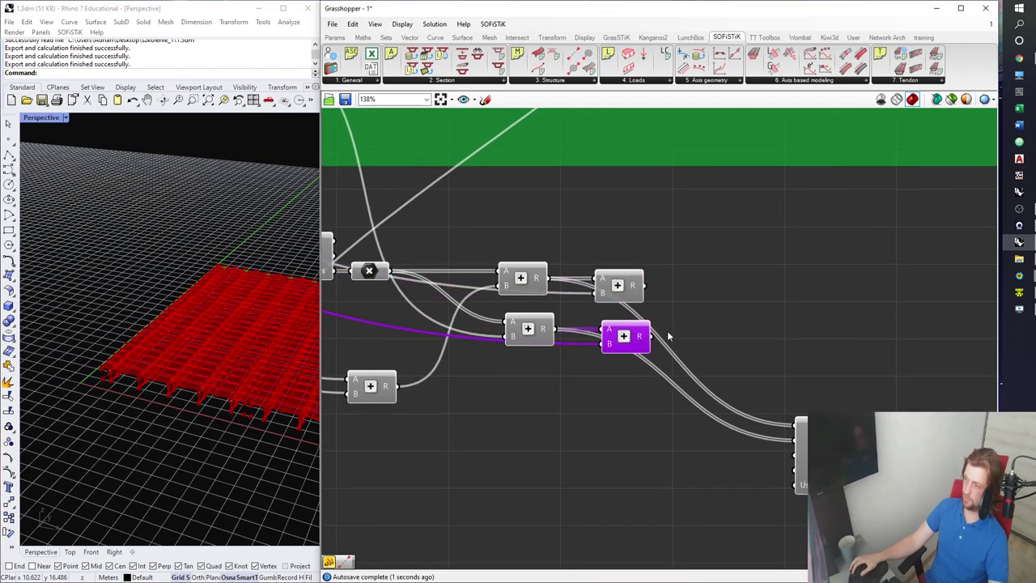
# Place two Line components joining each result Addition's points to their span-offset points, and save the definition
pyautogui.click(436, 38)
pyautogui.moveTo(603, 54); pyautogui.dragTo(711, 227)
pyautogui.click(522, 278)
pyautogui.moveTo(548, 278); pyautogui.dragTo(689, 237)
pyautogui.moveTo(706, 233); pyautogui.dragTo(729, 308)
pyautogui.moveTo(644, 313); pyautogui.dragTo(703, 313)
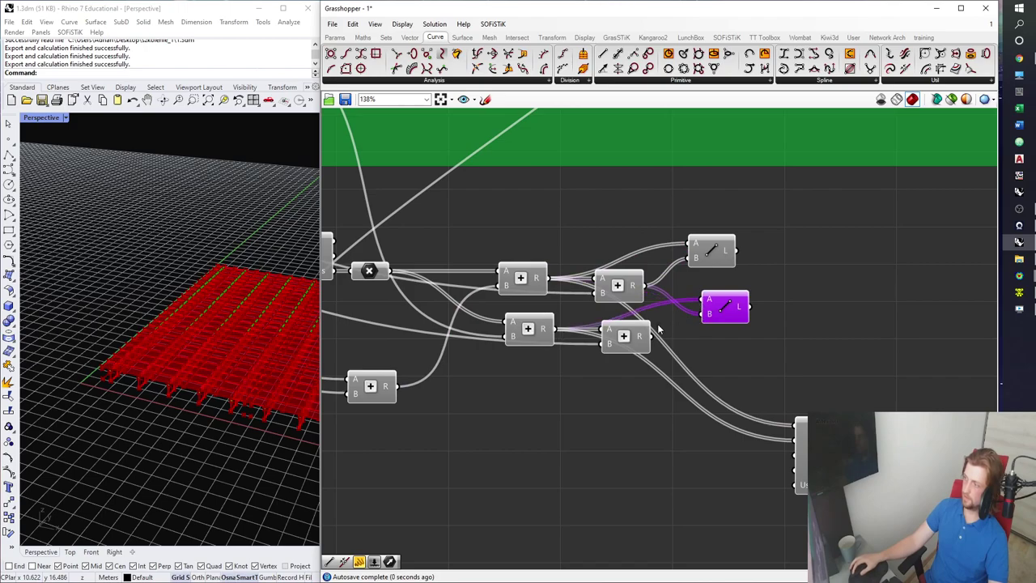
pyautogui.click(742, 286)
pyautogui.hotkey('ctrl', 's')
# Place a Divide Curve component for each of the two Lines, both taking their division count from the same source
pyautogui.scroll(-6, 549, 227)
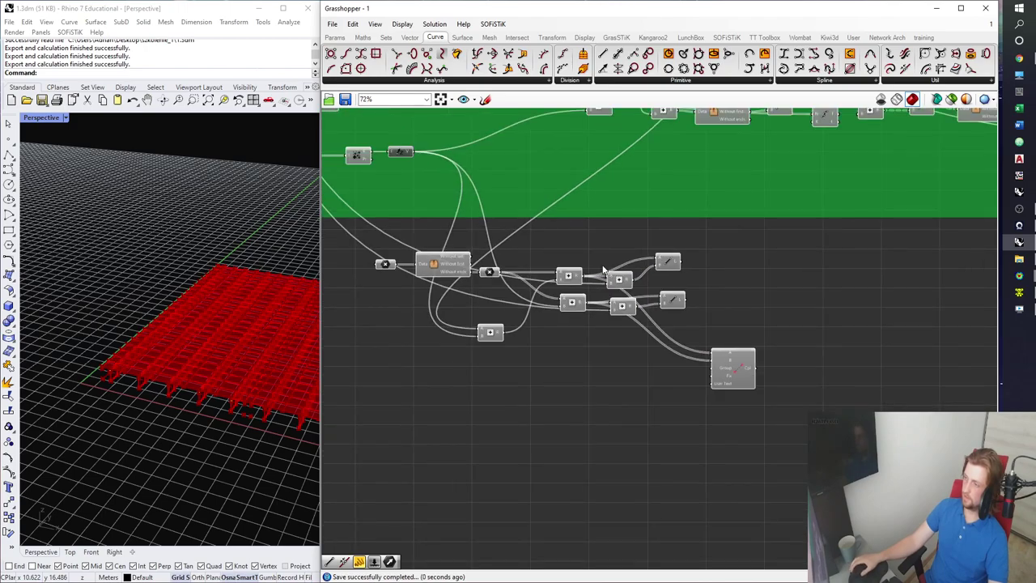
pyautogui.scroll(6, 549, 228)
pyautogui.click(632, 332)
pyautogui.scroll(-7, 631, 332)
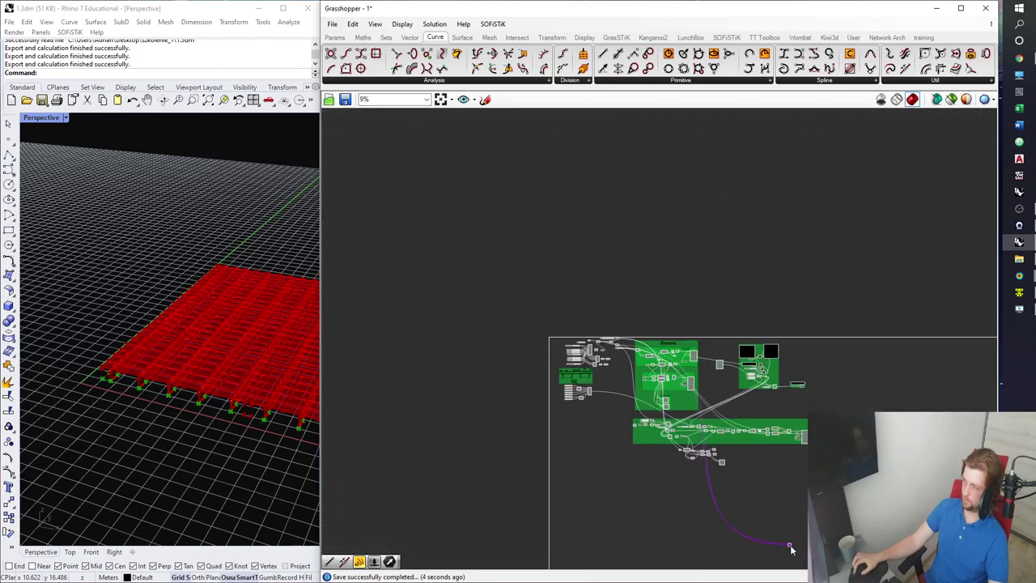
pyautogui.scroll(7, 707, 438)
pyautogui.moveTo(801, 407); pyautogui.dragTo(803, 407)
pyautogui.moveTo(819, 419); pyautogui.dragTo(794, 423)
pyautogui.moveTo(794, 423); pyautogui.dragTo(618, 322, button='right')
pyautogui.scroll(2, 618, 321)
pyautogui.keyDown('alt'); pyautogui.moveTo(624, 334); pyautogui.dragTo(559, 397); pyautogui.keyUp('alt')
pyautogui.moveTo(637, 389); pyautogui.dragTo(632, 415)
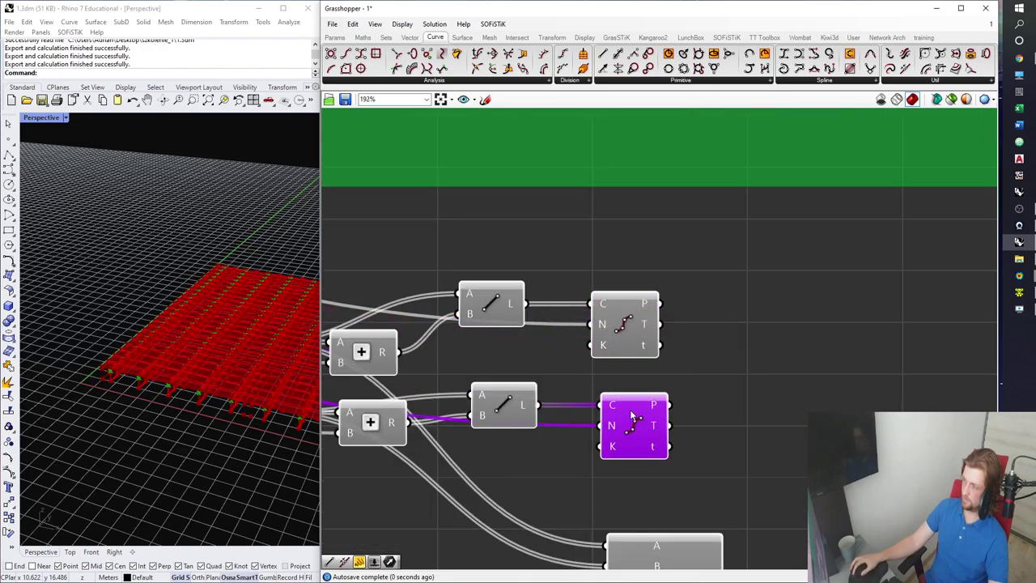
# Move the coupling component beside the Divide Curves and connect the upper division points to A and the lower ones to B
pyautogui.moveTo(633, 410); pyautogui.dragTo(565, 351, button='right')
pyautogui.moveTo(586, 490); pyautogui.dragTo(761, 299)
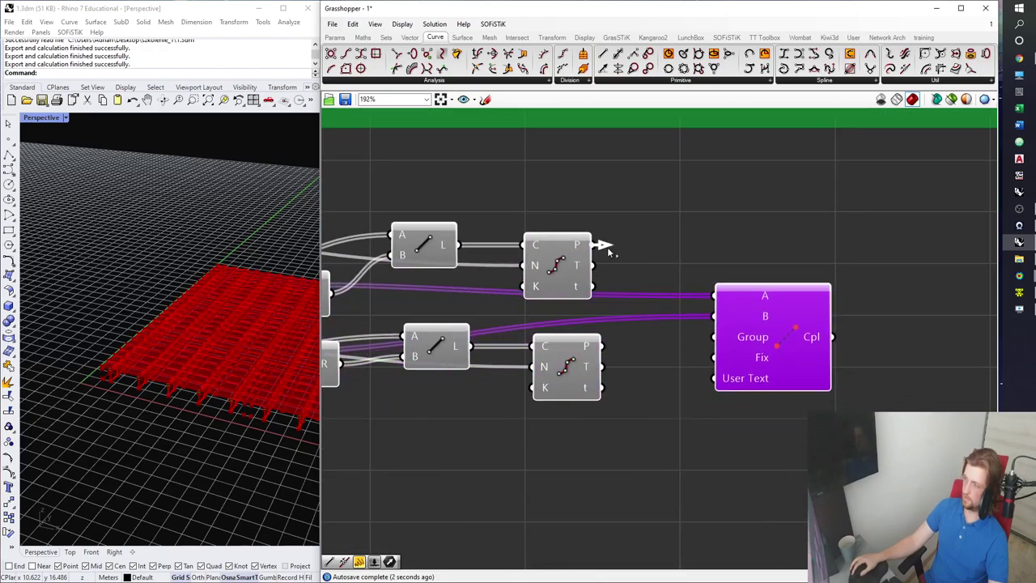
pyautogui.moveTo(593, 244); pyautogui.dragTo(714, 296)
pyautogui.moveTo(601, 346); pyautogui.dragTo(714, 317)
pyautogui.moveTo(782, 327); pyautogui.dragTo(727, 277)
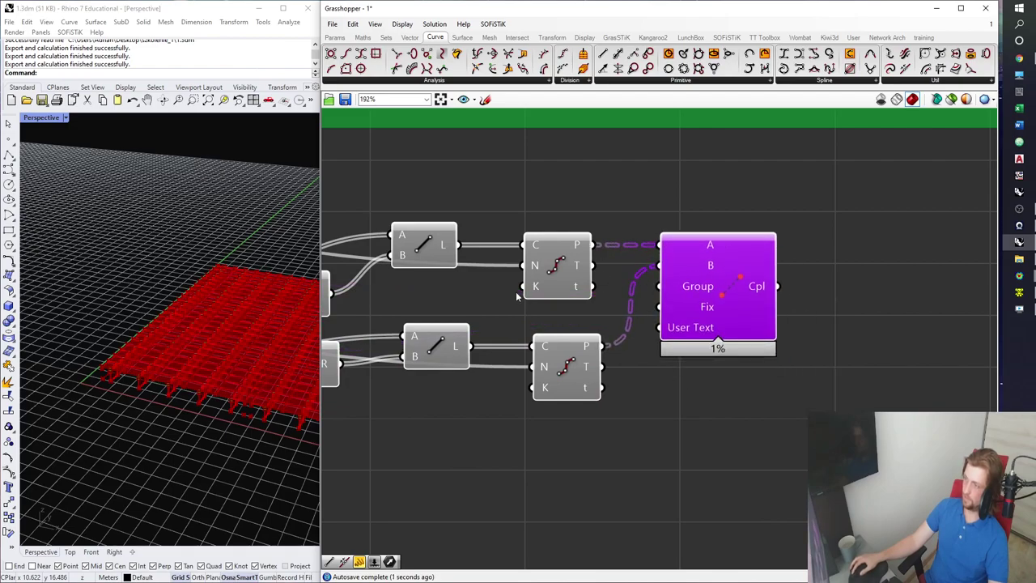
pyautogui.moveTo(125, 394); pyautogui.dragTo(172, 344, button='right')
pyautogui.moveTo(158, 223); pyautogui.dragTo(179, 343, button='right')
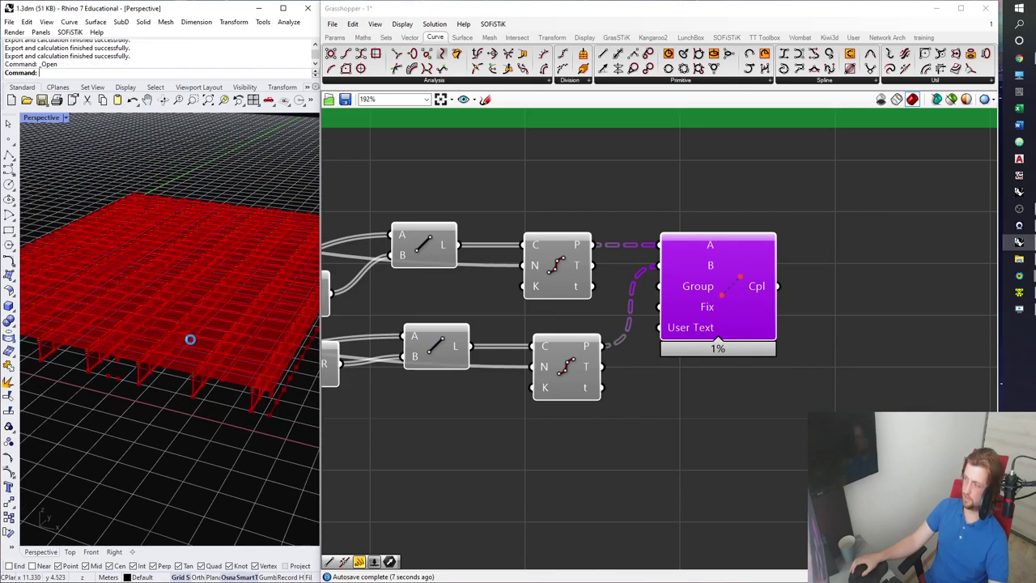
pyautogui.hotkey('ctrl', 'o')
pyautogui.click(533, 420)
# Add a panel containing ppmm, connect it to the coupling component's Fix input, and save the definition
pyautogui.moveTo(738, 304); pyautogui.dragTo(838, 313)
pyautogui.moveTo(820, 315); pyautogui.dragTo(667, 328, button='right')
pyautogui.moveTo(667, 328); pyautogui.dragTo(708, 340)
pyautogui.click(613, 429)
pyautogui.doubleClick(613, 430)
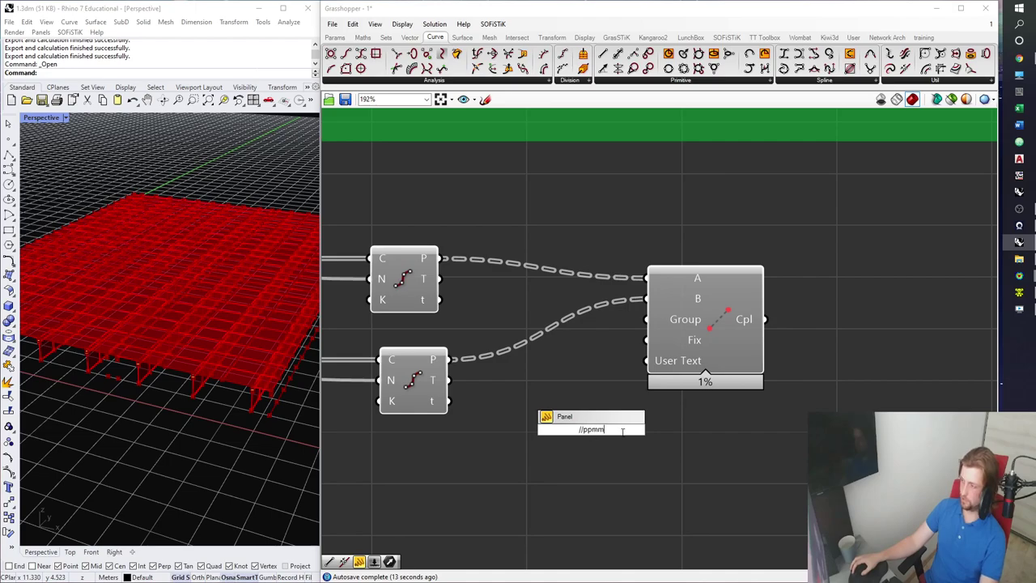
pyautogui.write('//ppmm')
pyautogui.press('Return')
pyautogui.moveTo(616, 433); pyautogui.dragTo(604, 340)
pyautogui.click(618, 382)
pyautogui.hotkey('ctrl', 's')
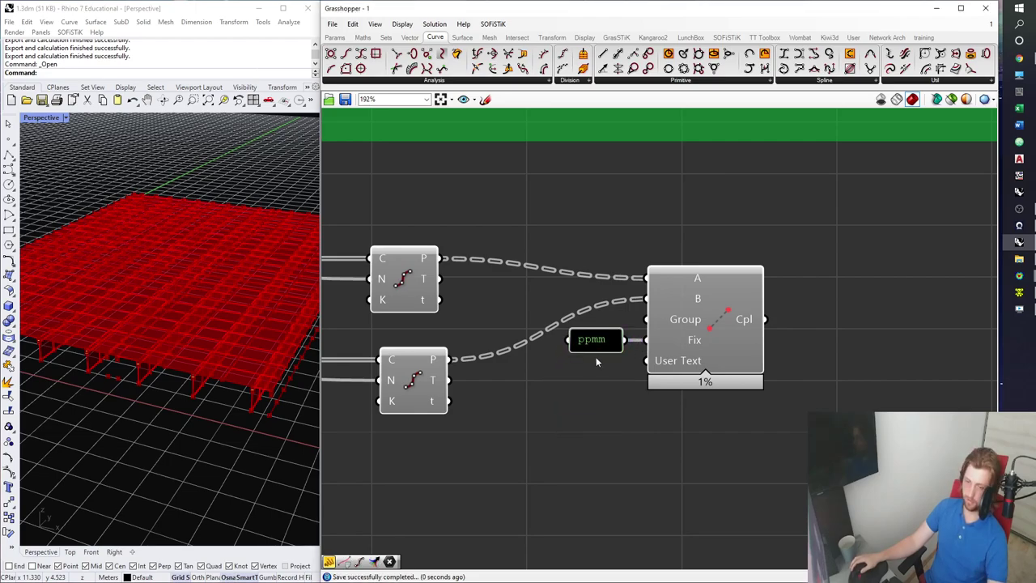
# Move the whole chain of coupling components sideways so that it ends beneath the deck's structural area component
pyautogui.scroll(-4, 635, 361)
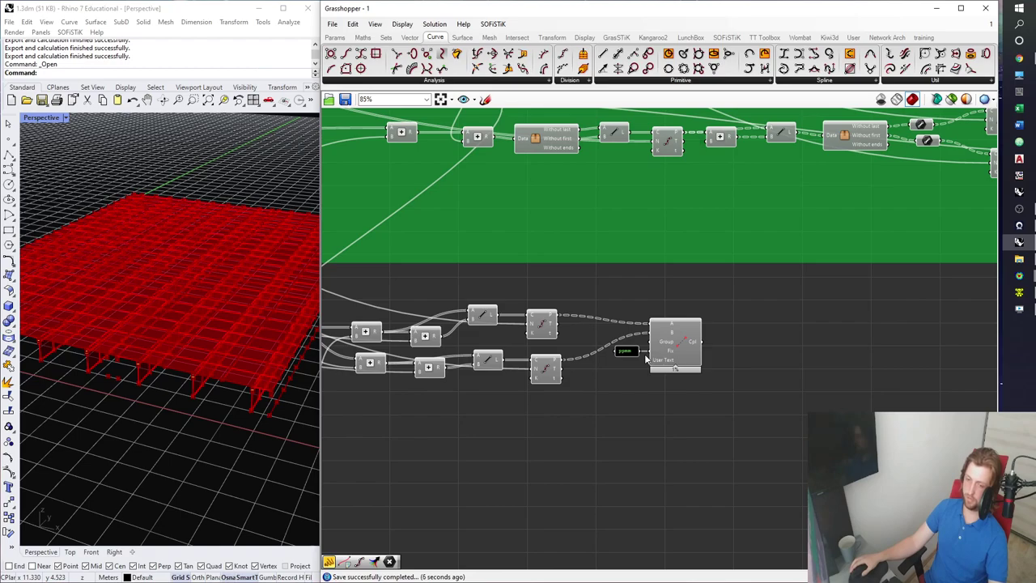
pyautogui.scroll(-4, 648, 361)
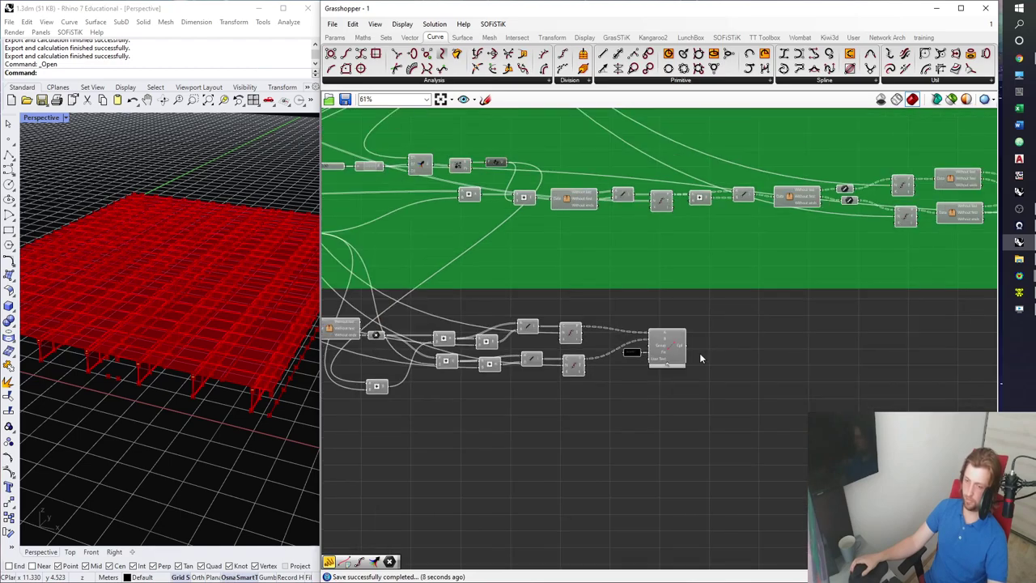
pyautogui.moveTo(642, 387); pyautogui.dragTo(348, 340)
pyautogui.moveTo(469, 352); pyautogui.dragTo(771, 350)
pyautogui.moveTo(774, 349); pyautogui.dragTo(610, 355, button='right')
pyautogui.scroll(4, 724, 328)
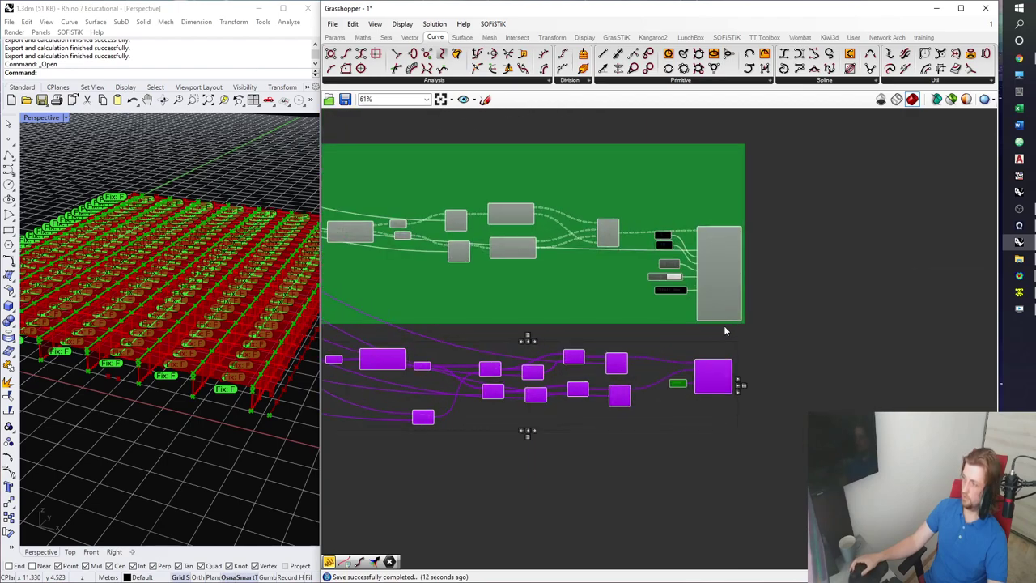
# Merge the Cpl output into the structural area's existing output connection through a temporary relay, and save the definition
pyautogui.click(735, 314)
pyautogui.moveTo(756, 311); pyautogui.dragTo(698, 299, button='right')
pyautogui.click(694, 241)
pyautogui.doubleClick(693, 241)
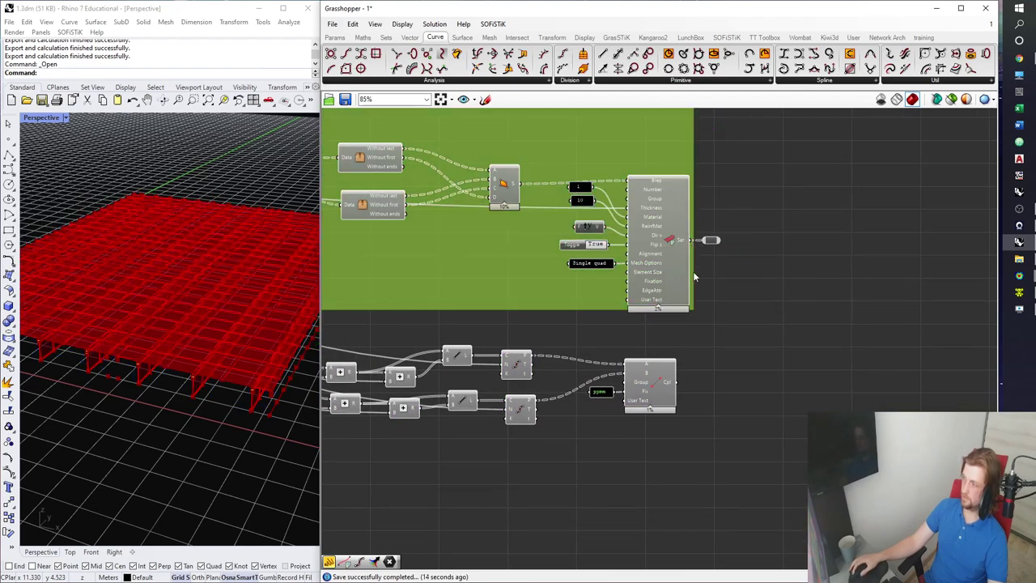
pyautogui.click(713, 241)
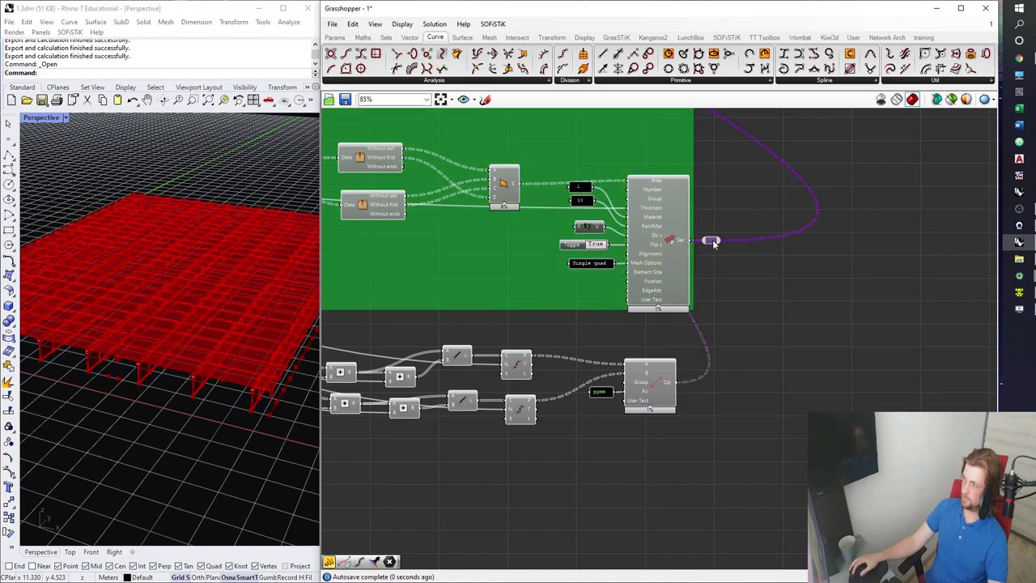
pyautogui.hotkey('ctrl', 's')
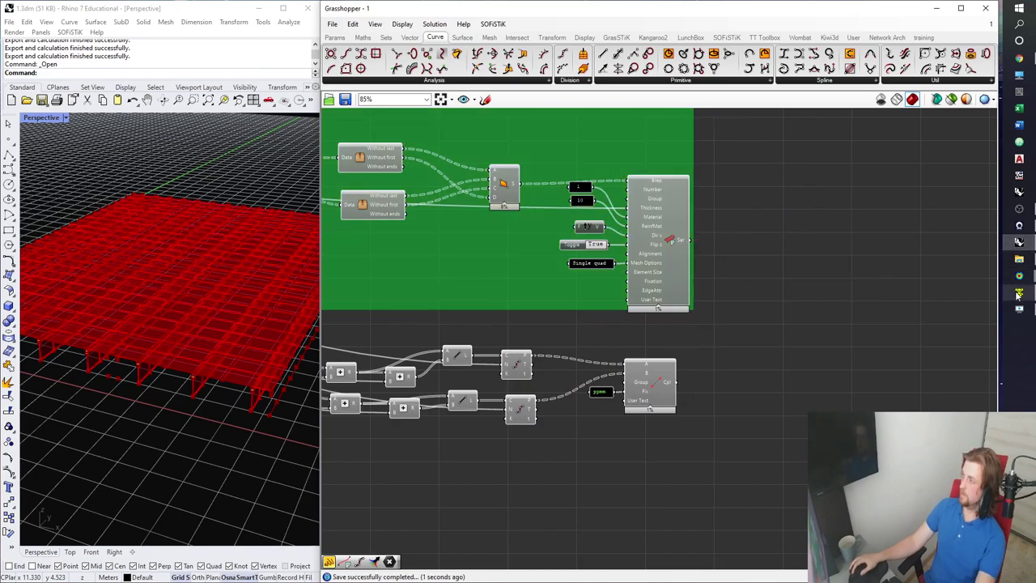
# Switch to SOFiSTiK Text Editor, calculate 1.dat, and open the calculated model in System Visualization
pyautogui.click(1017, 241)
pyautogui.click(555, 310)
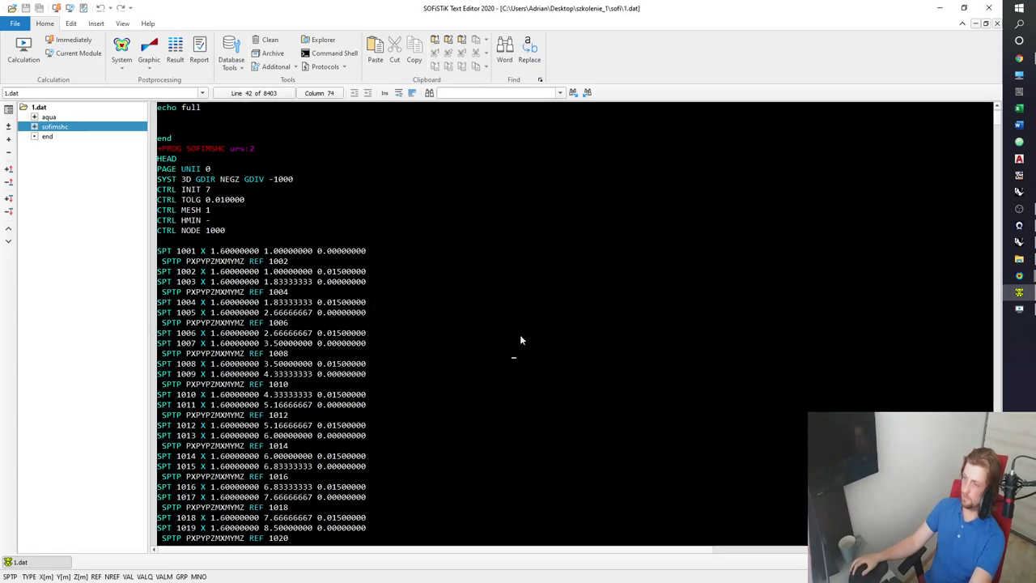
pyautogui.hotkey('ctrl', 't')
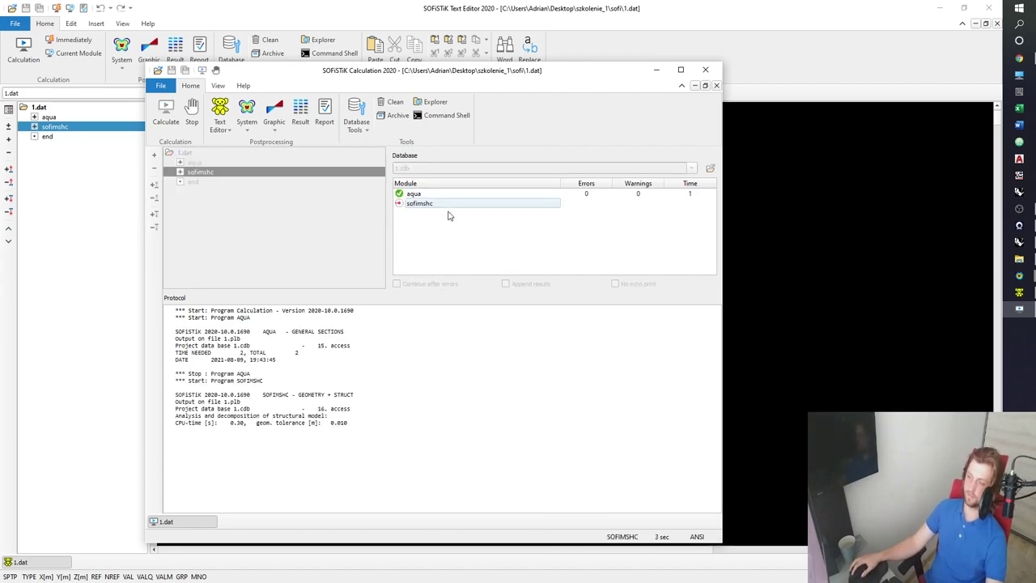
pyautogui.click(248, 112)
# Turn off the cross-section visualization and examine the couplings between deck and beams from underneath
pyautogui.scroll(2, 508, 339)
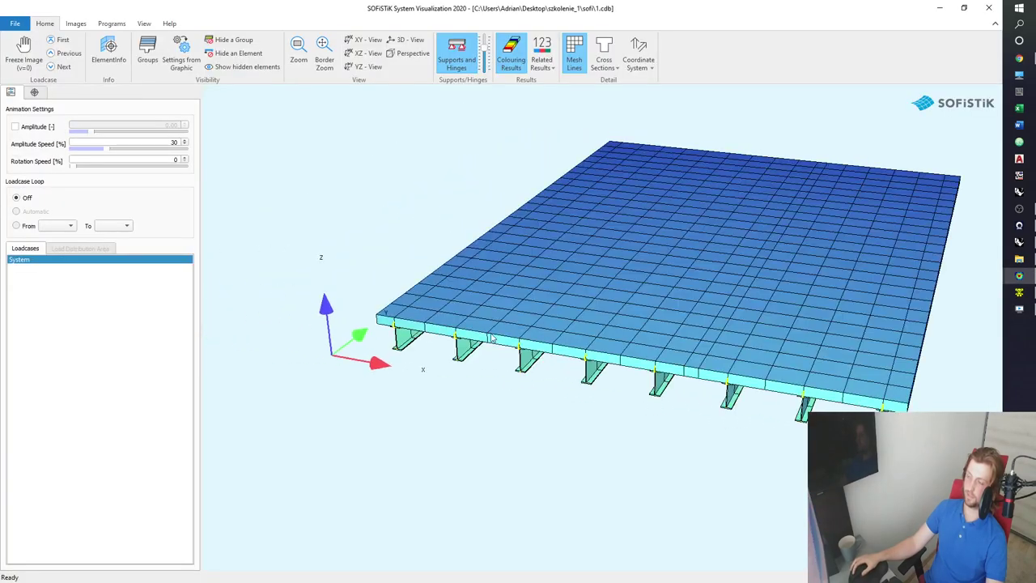
pyautogui.scroll(3, 386, 325)
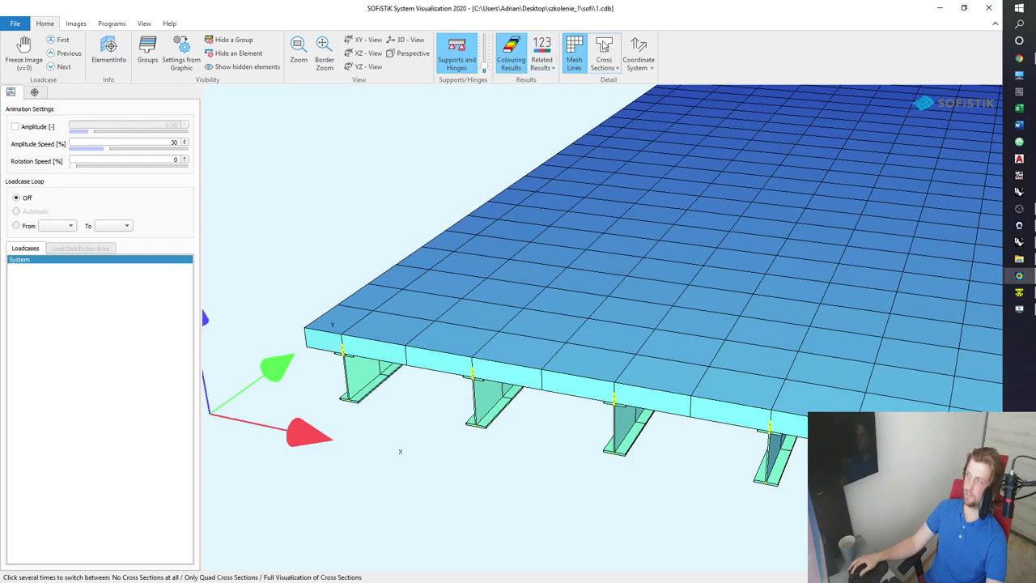
pyautogui.click(605, 47)
pyautogui.moveTo(423, 365); pyautogui.dragTo(462, 378, button='middle')
pyautogui.moveTo(463, 383); pyautogui.dragTo(522, 172)
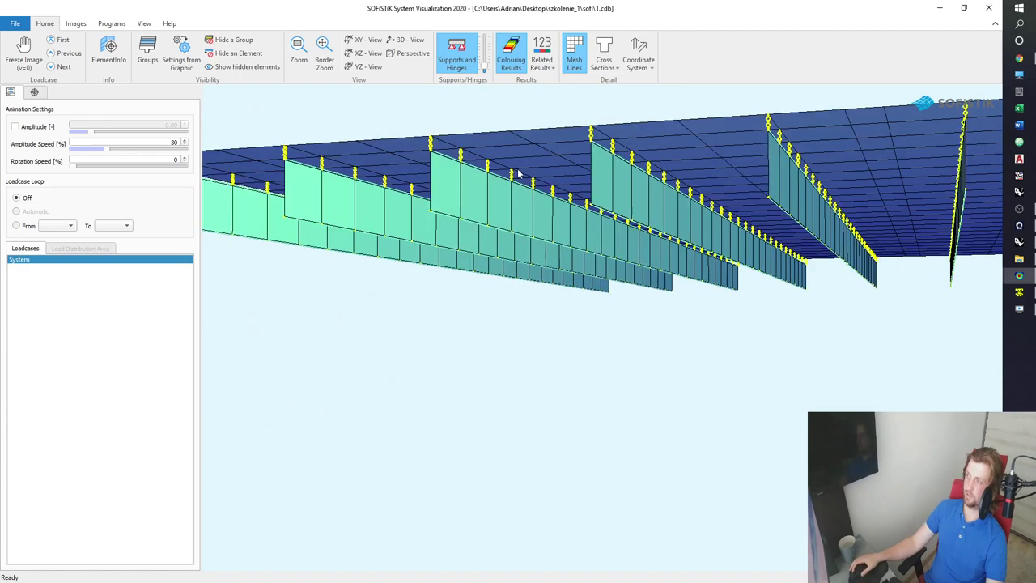
# Compare the node numbers of deck quad 148, coupling 1184 and the adjoining beam 124 in their element information
pyautogui.scroll(3, 524, 168)
pyautogui.doubleClick(546, 160)
pyautogui.scroll(1, 545, 153)
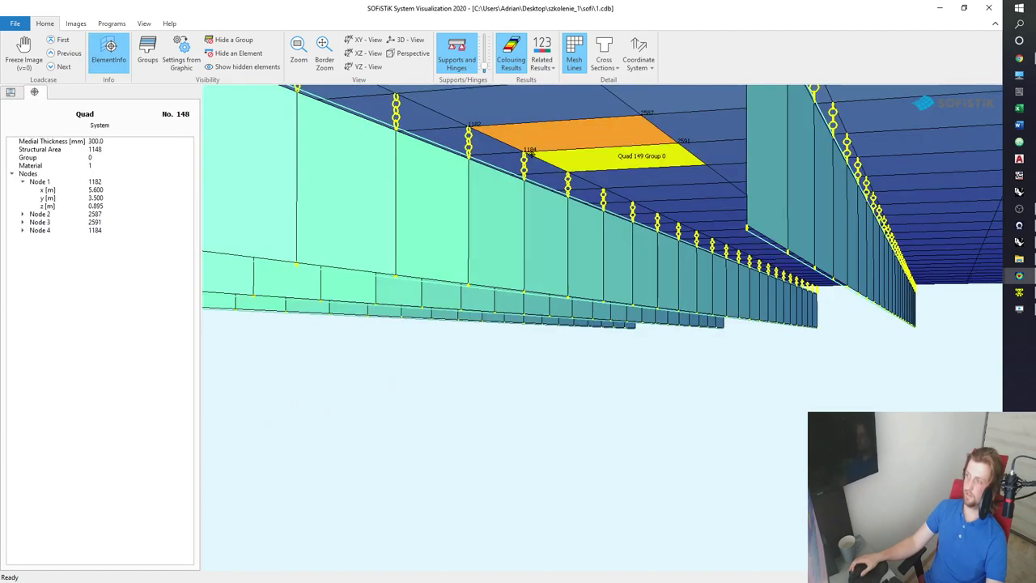
pyautogui.click(523, 161)
pyautogui.moveTo(524, 160); pyautogui.dragTo(523, 139)
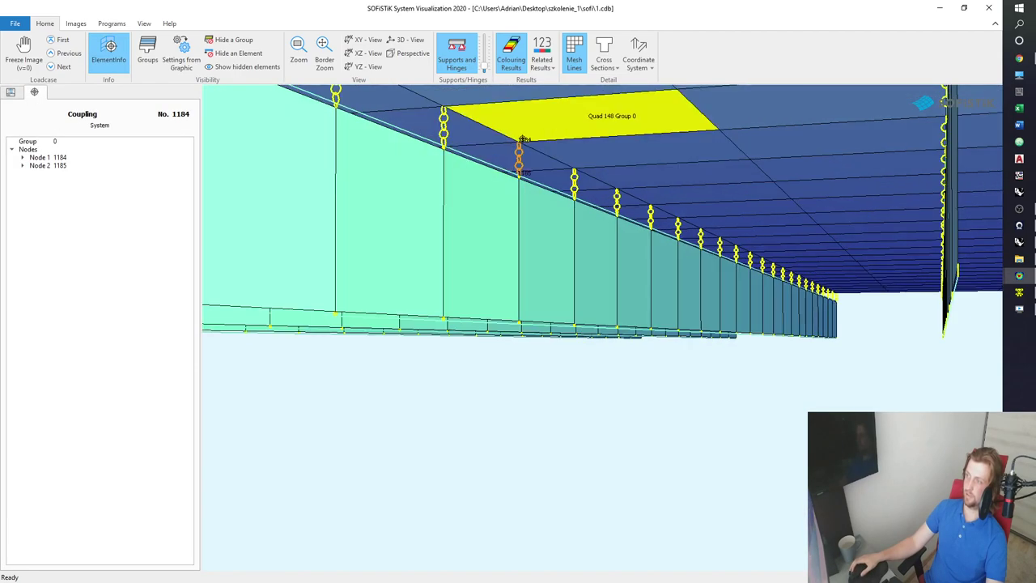
pyautogui.click(544, 131)
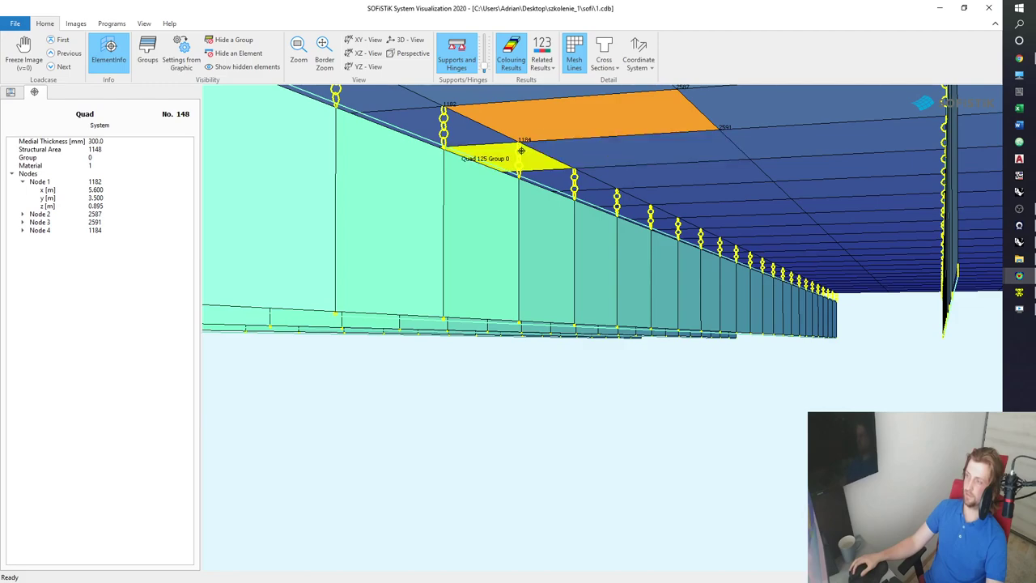
pyautogui.click(519, 152)
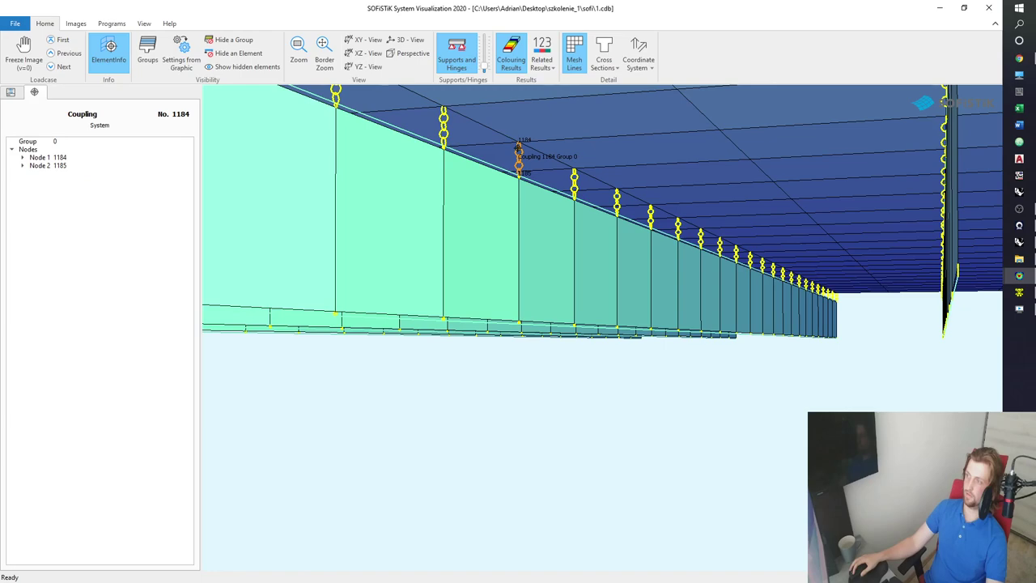
pyautogui.scroll(3, 521, 155)
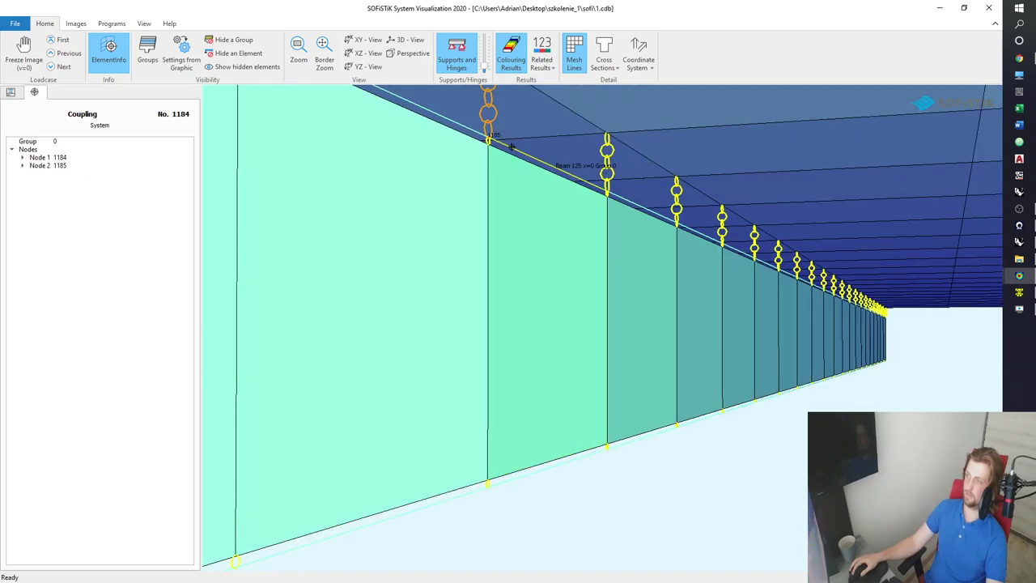
pyautogui.click(511, 147)
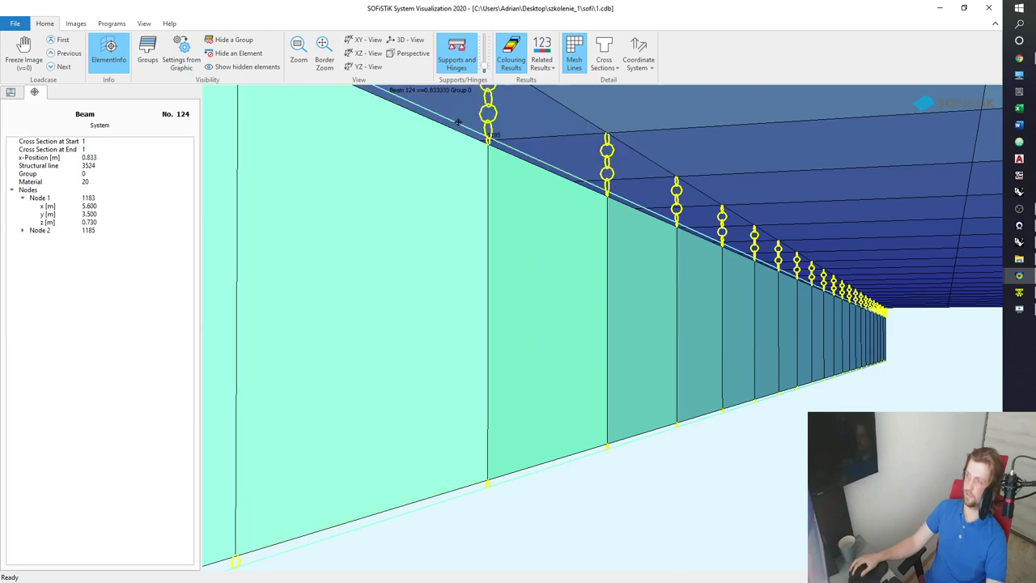
pyautogui.moveTo(474, 144); pyautogui.dragTo(489, 242, button='middle')
pyautogui.scroll(-4, 519, 296)
pyautogui.moveTo(520, 299); pyautogui.dragTo(579, 277, button='middle')
pyautogui.moveTo(584, 257); pyautogui.dragTo(585, 310, button='middle')
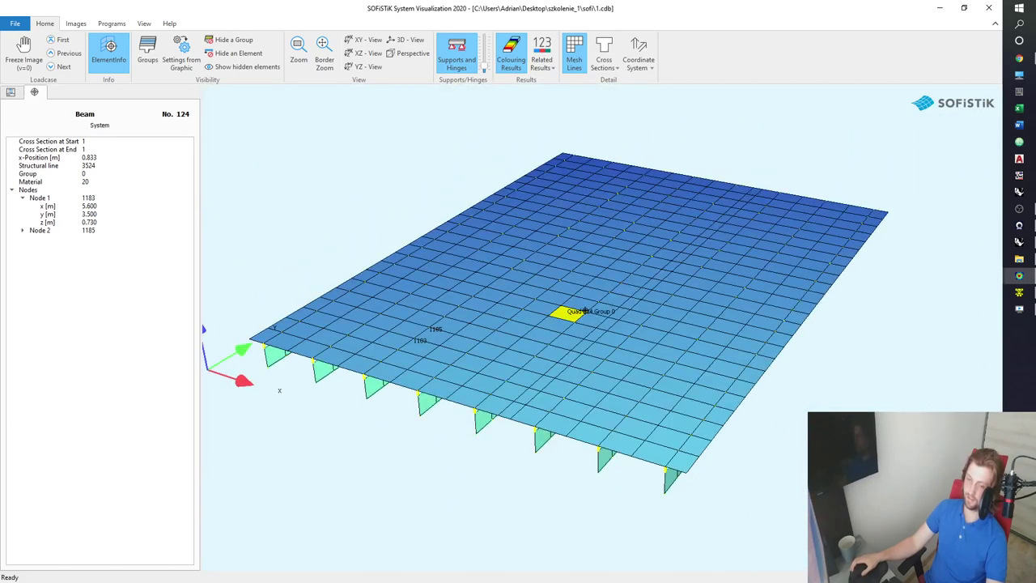
pyautogui.moveTo(362, 378); pyautogui.dragTo(387, 365)
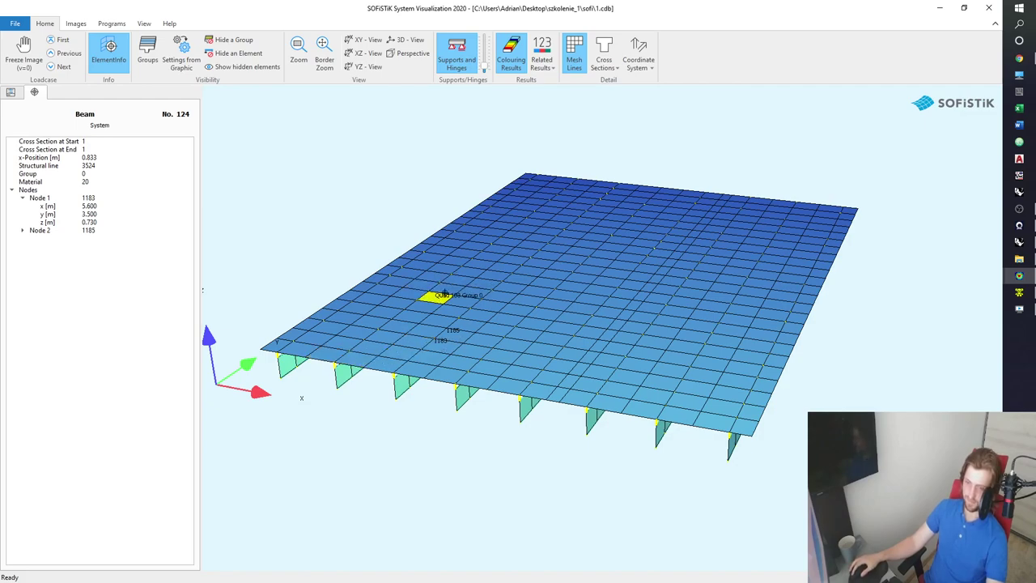
pyautogui.moveTo(500, 297); pyautogui.dragTo(487, 304)
pyautogui.moveTo(485, 304)
pyautogui.mouseDown(button='middle')
pyautogui.moveTo(441, 323)
pyautogui.moveTo(478, 316)
pyautogui.moveTo(467, 338)
pyautogui.mouseUp(button='middle')
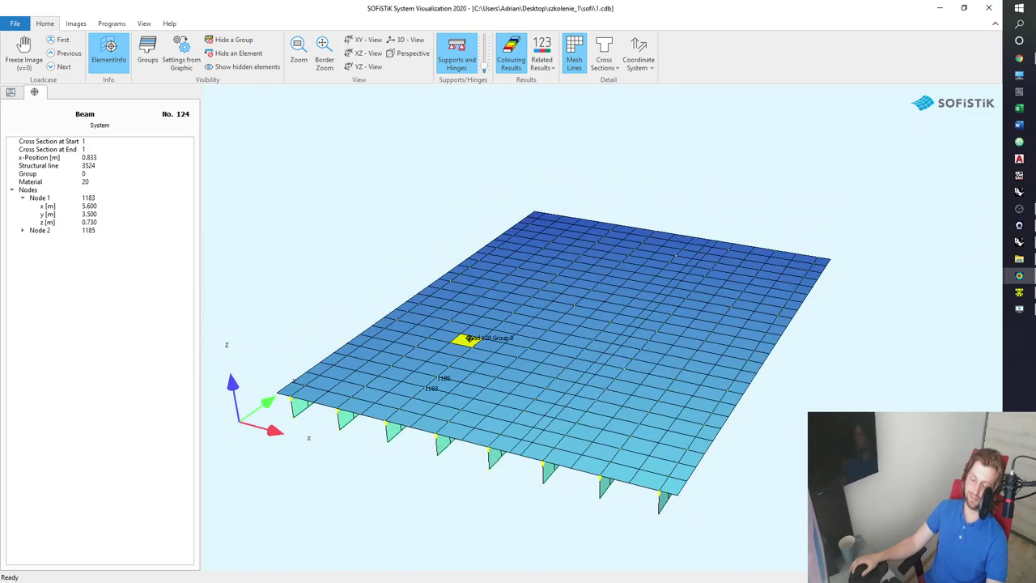